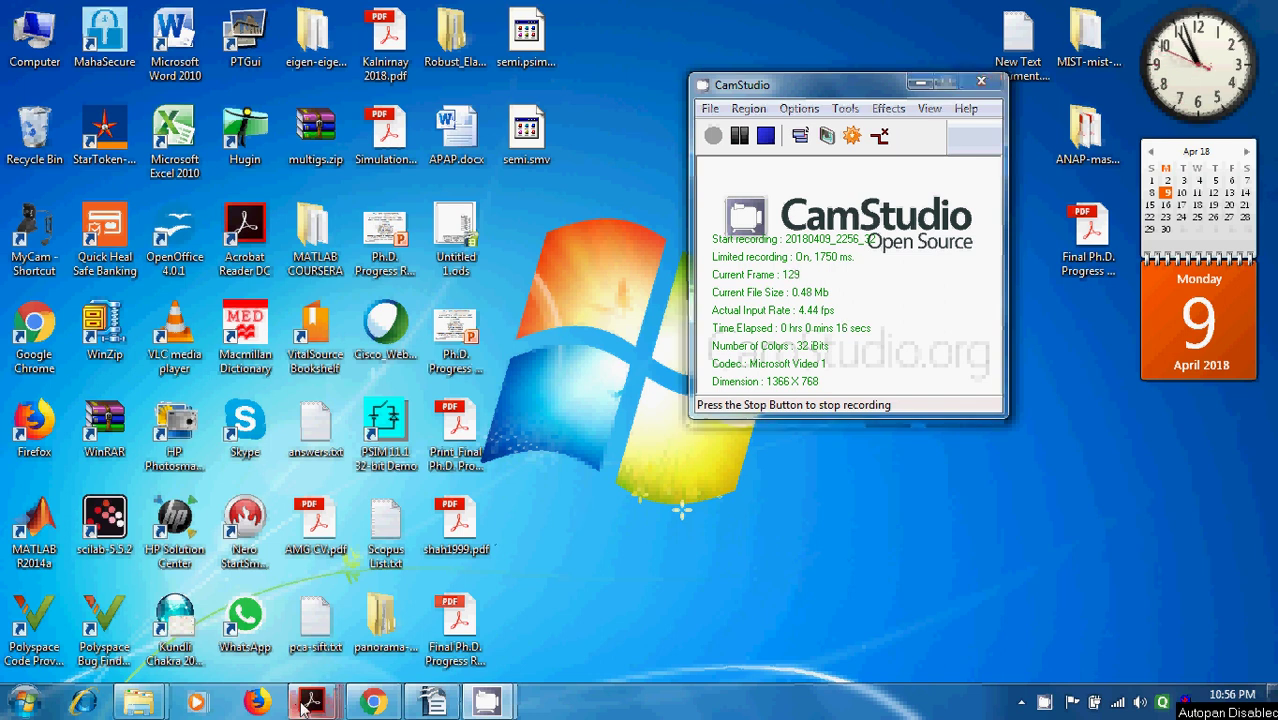
Bring up PE Syllabus.pdf in Acrobat Reader, read the practical on circuit simulation with Powersim software, and minimize it.
mouse_move(311, 702)
left_click(508, 628)
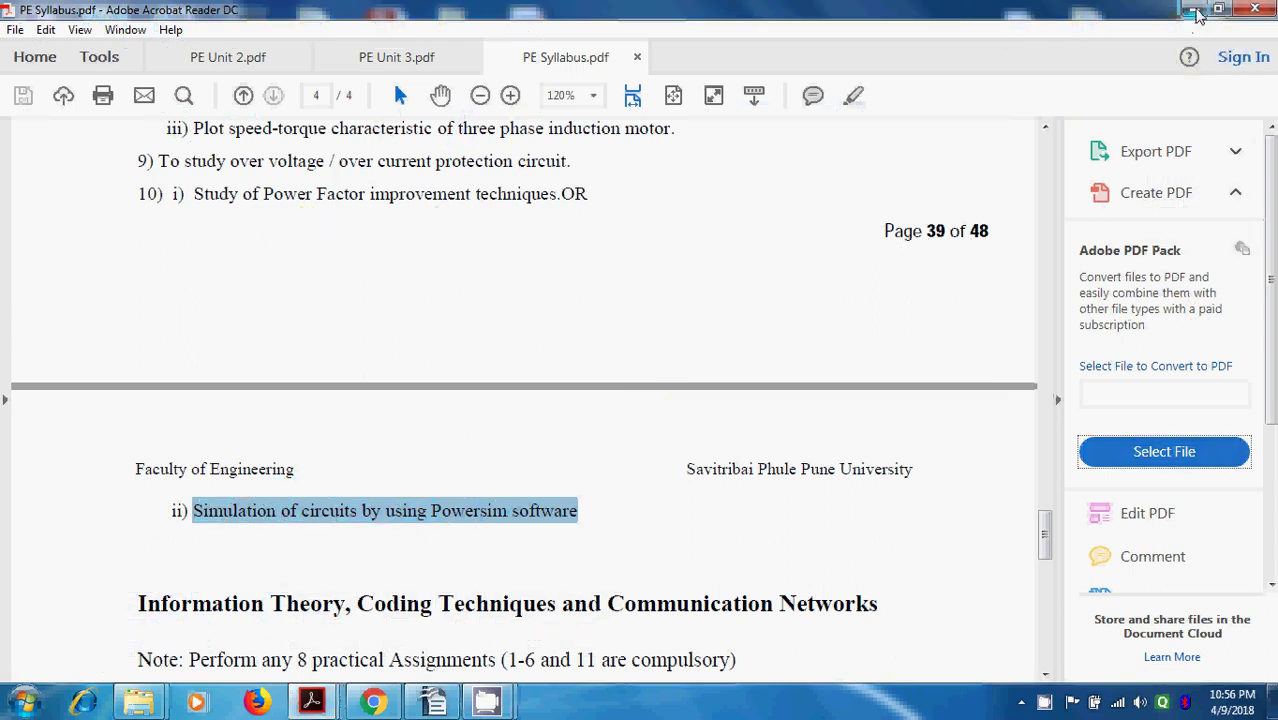
left_click(1192, 10)
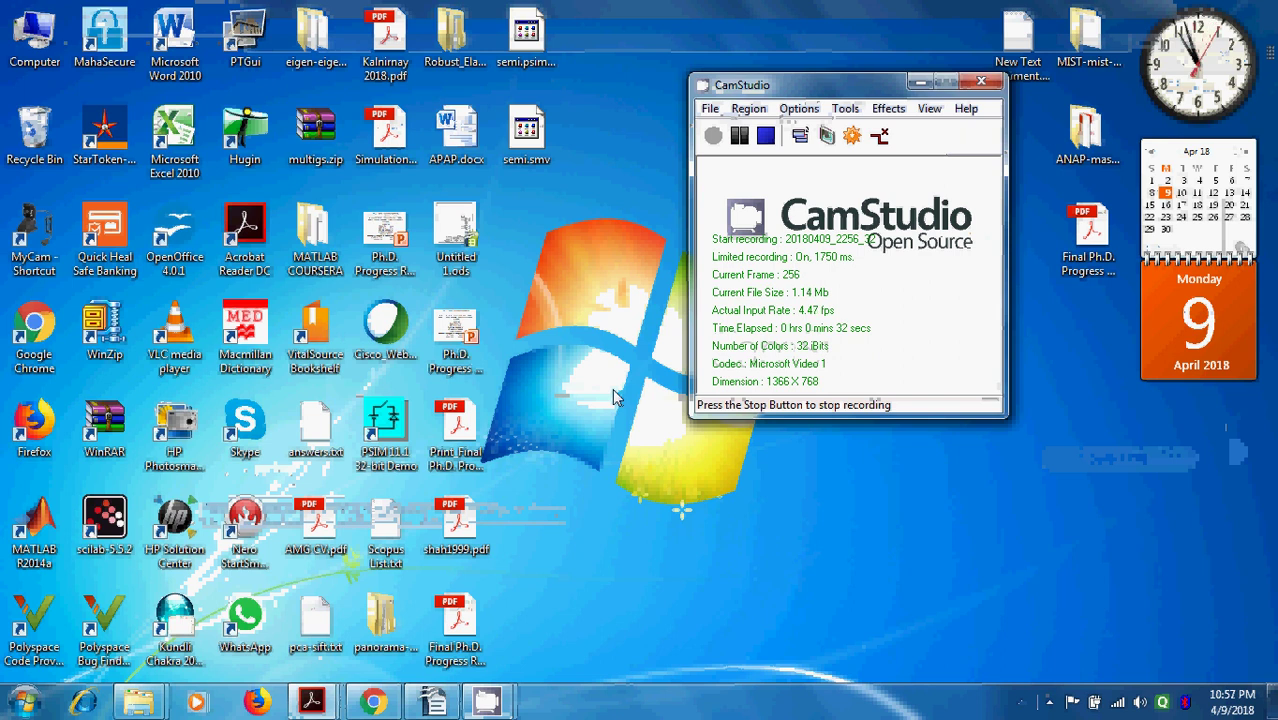
Launch the PSIM 32-bit demo, dismiss its startup dialog, and widen the Library Browser and its category tree.
double_click(383, 440)
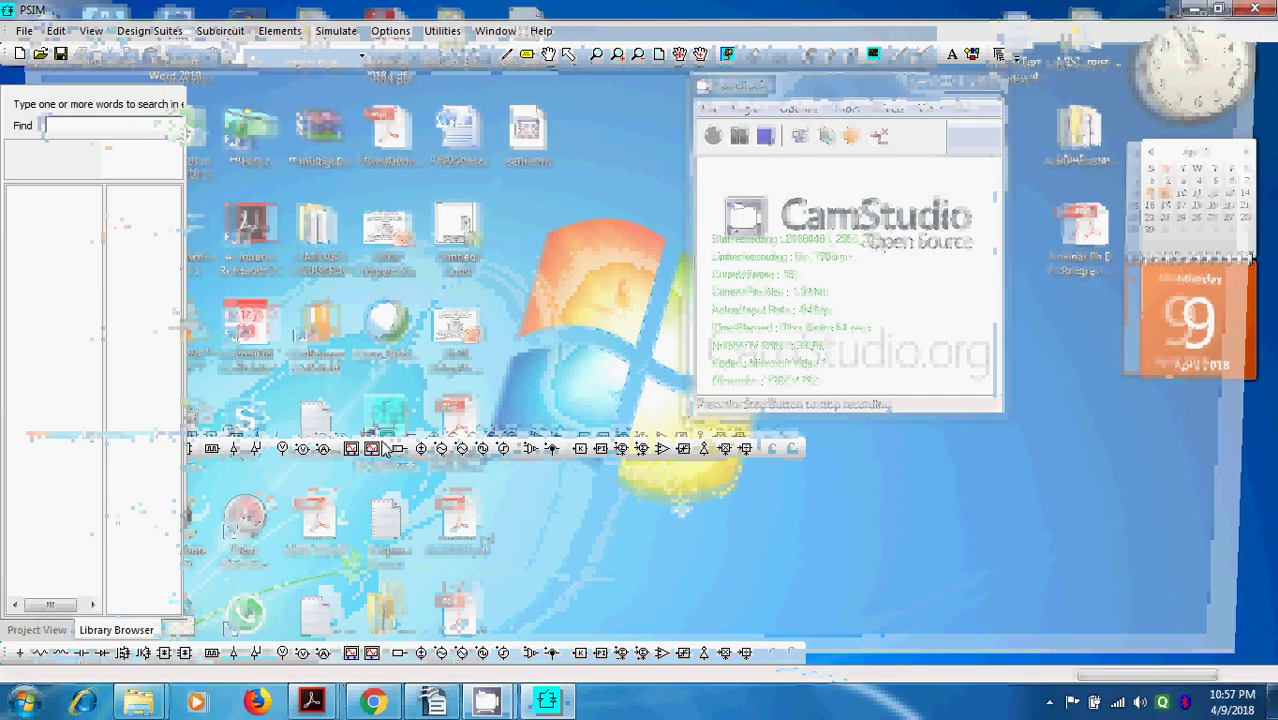
left_click(749, 469)
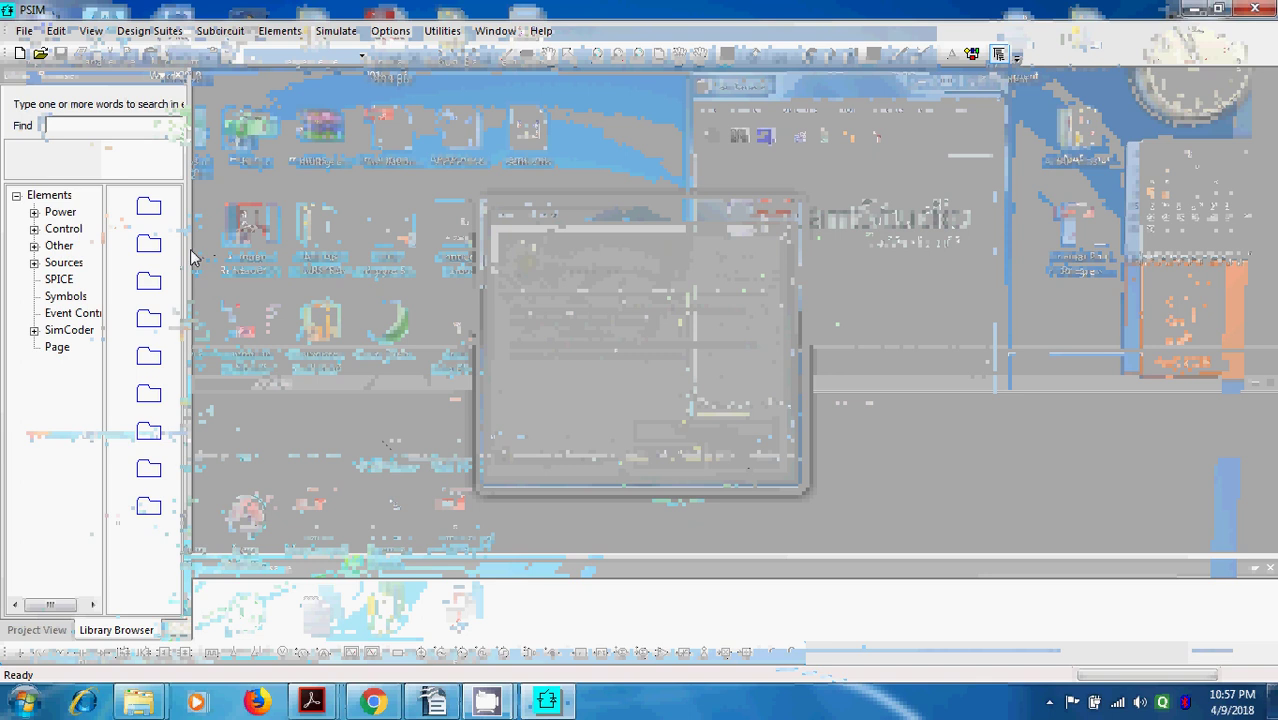
left_click_drag(193, 257, 314, 260)
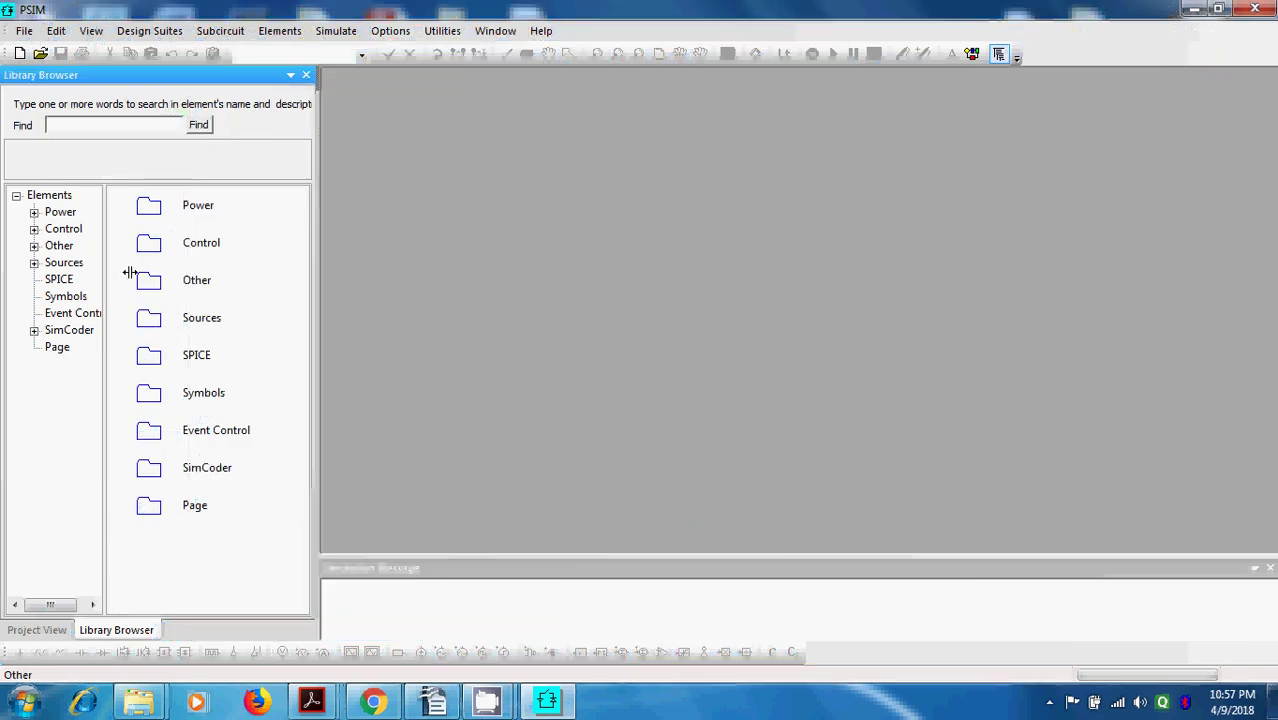
left_click_drag(129, 272, 143, 273)
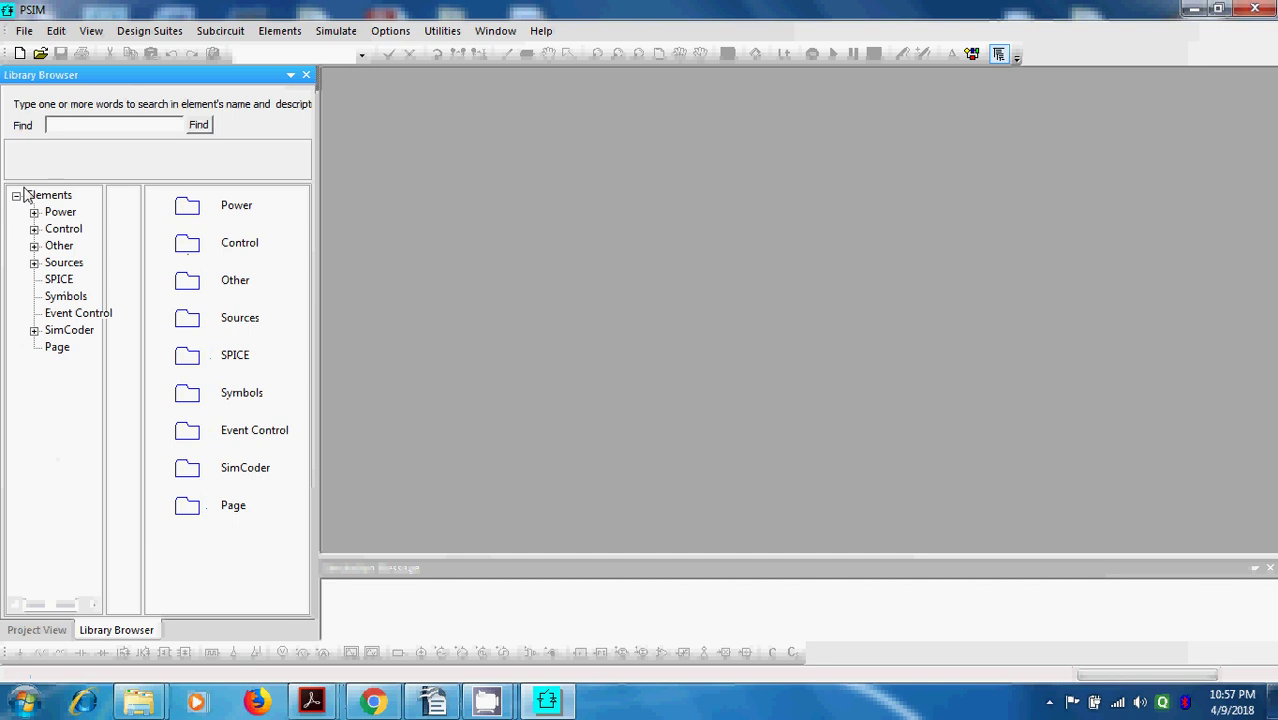
Create a new blank schematic and maximize its window.
left_click(18, 55)
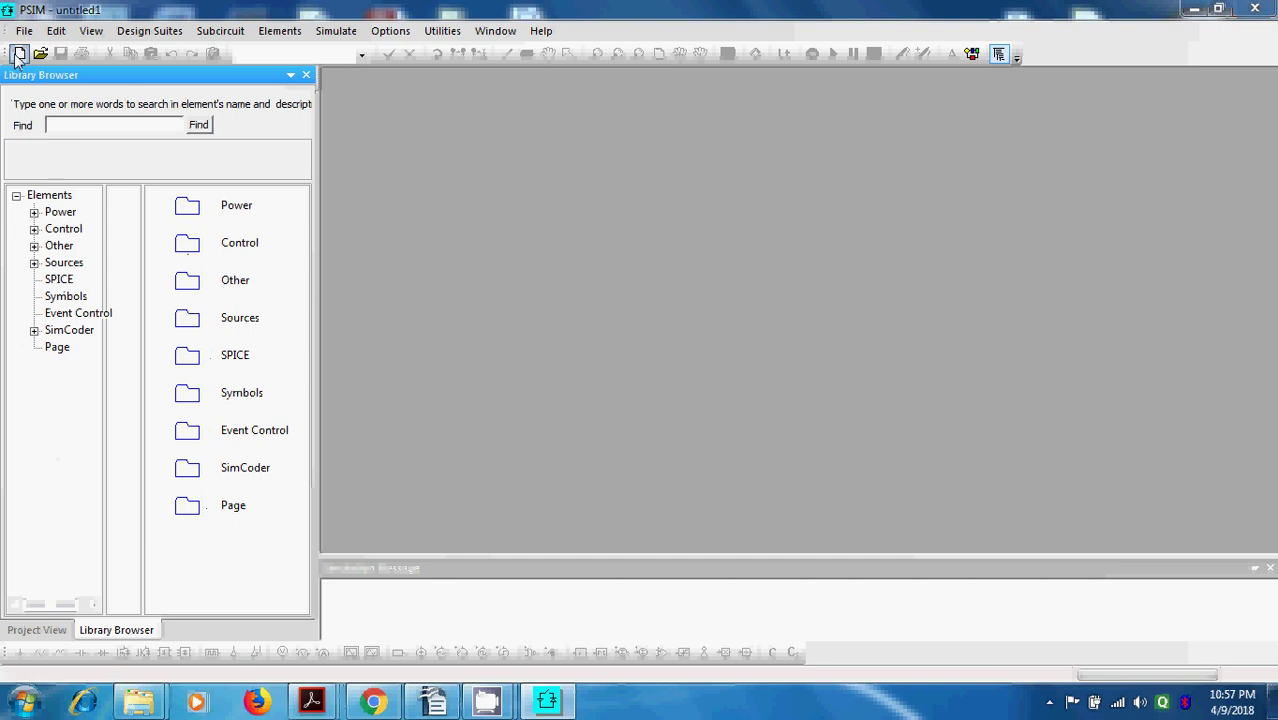
double_click(455, 96)
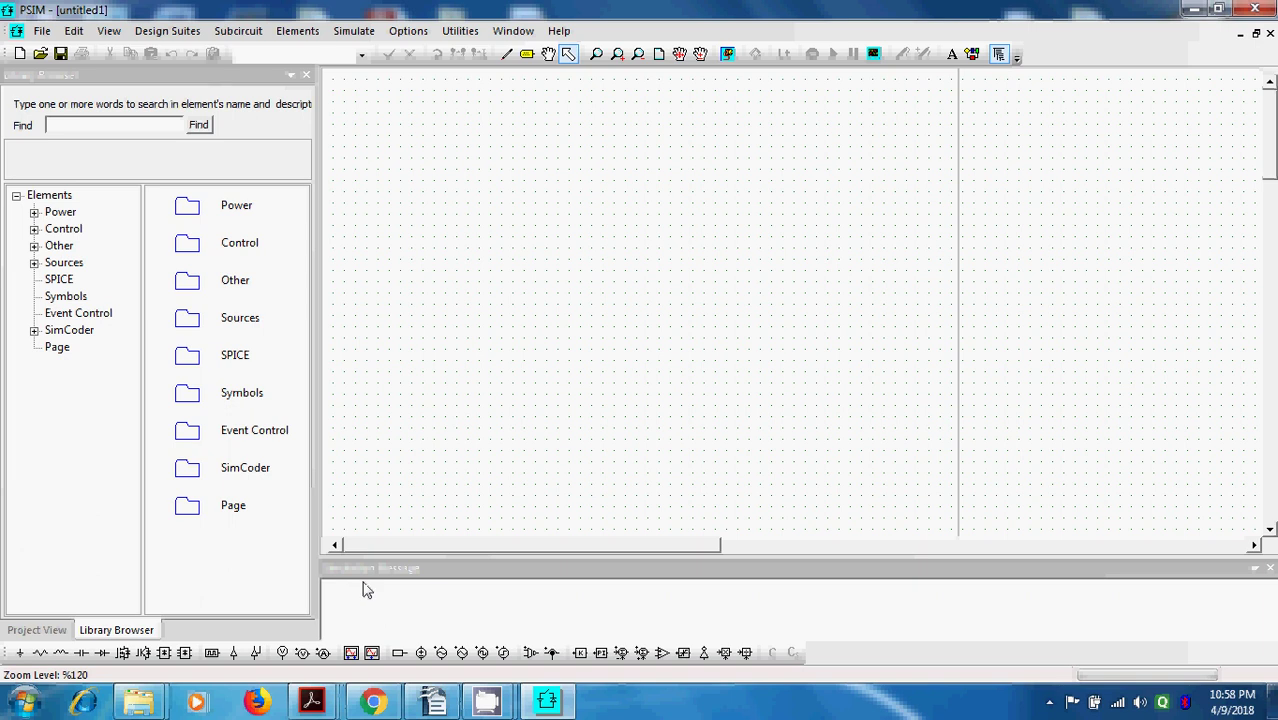
Switch to PE Unit 2.pdf in Acrobat Reader and examine the circuit diagram of the single-phase symmetrical semiconverter with resistive load.
mouse_move(311, 703)
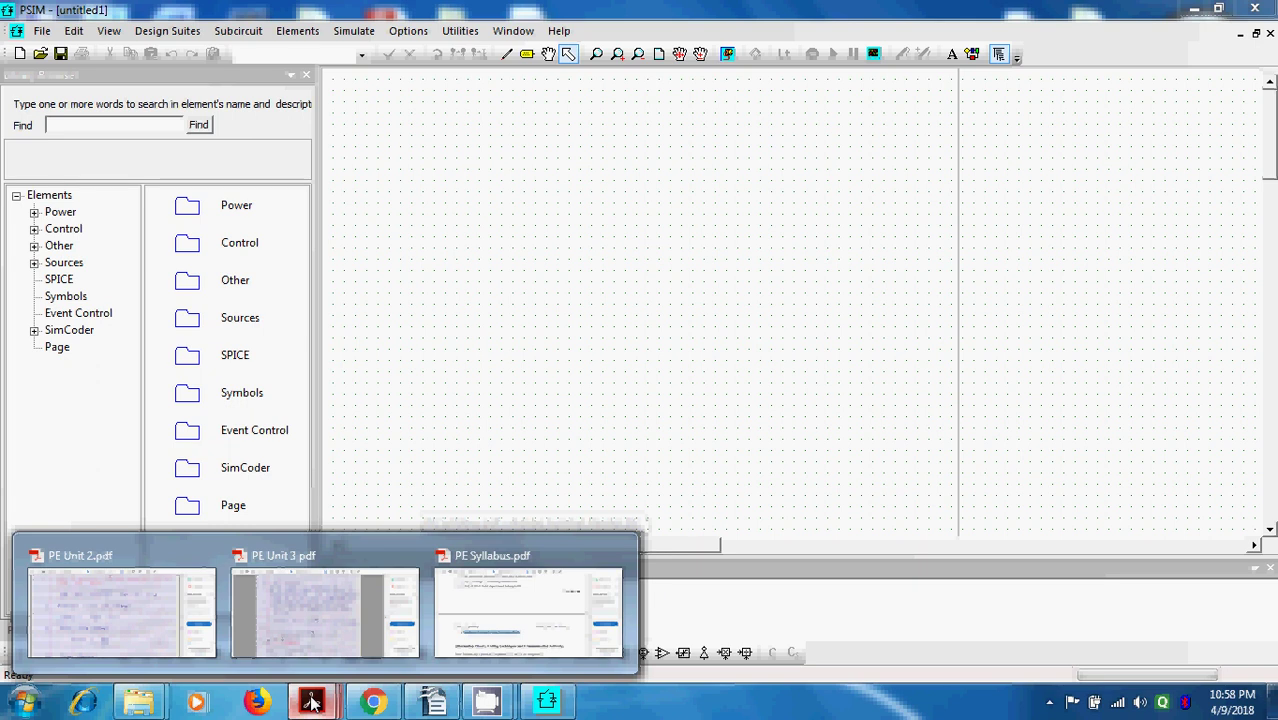
left_click(150, 585)
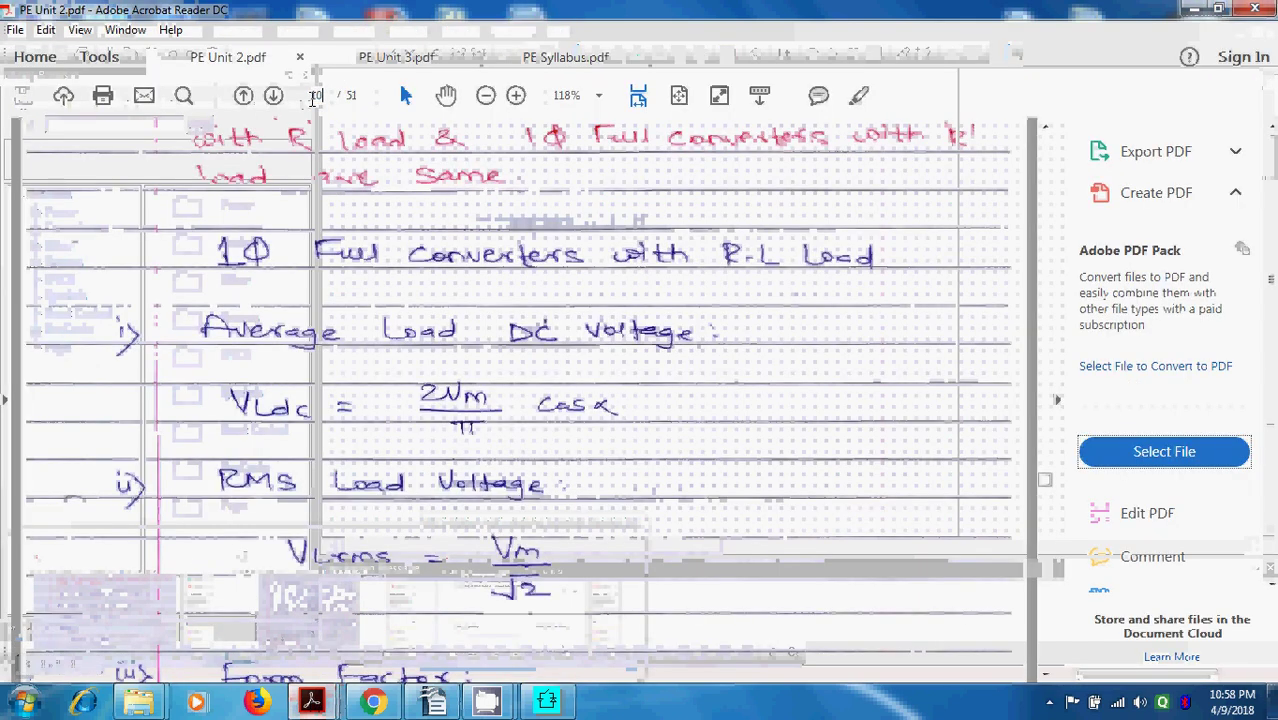
scroll(318, 100, "down", 5)
scroll(676, 280, "down", 4)
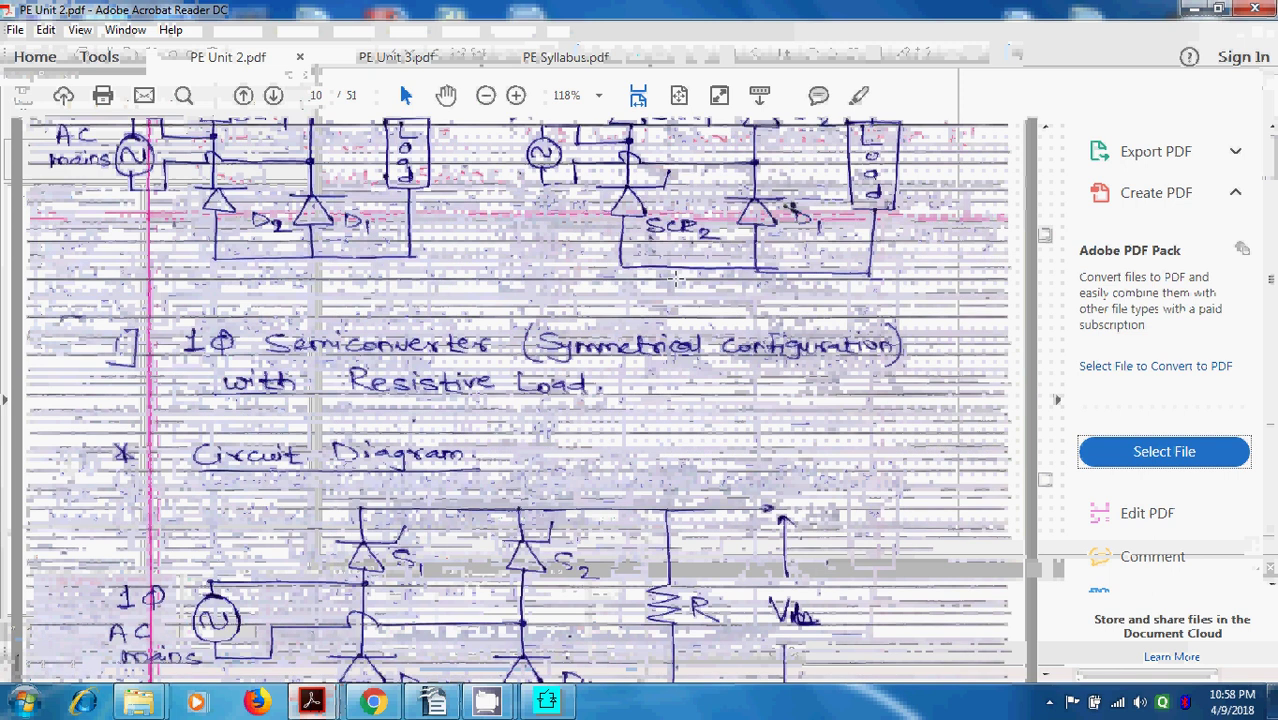
scroll(676, 280, "down", 3)
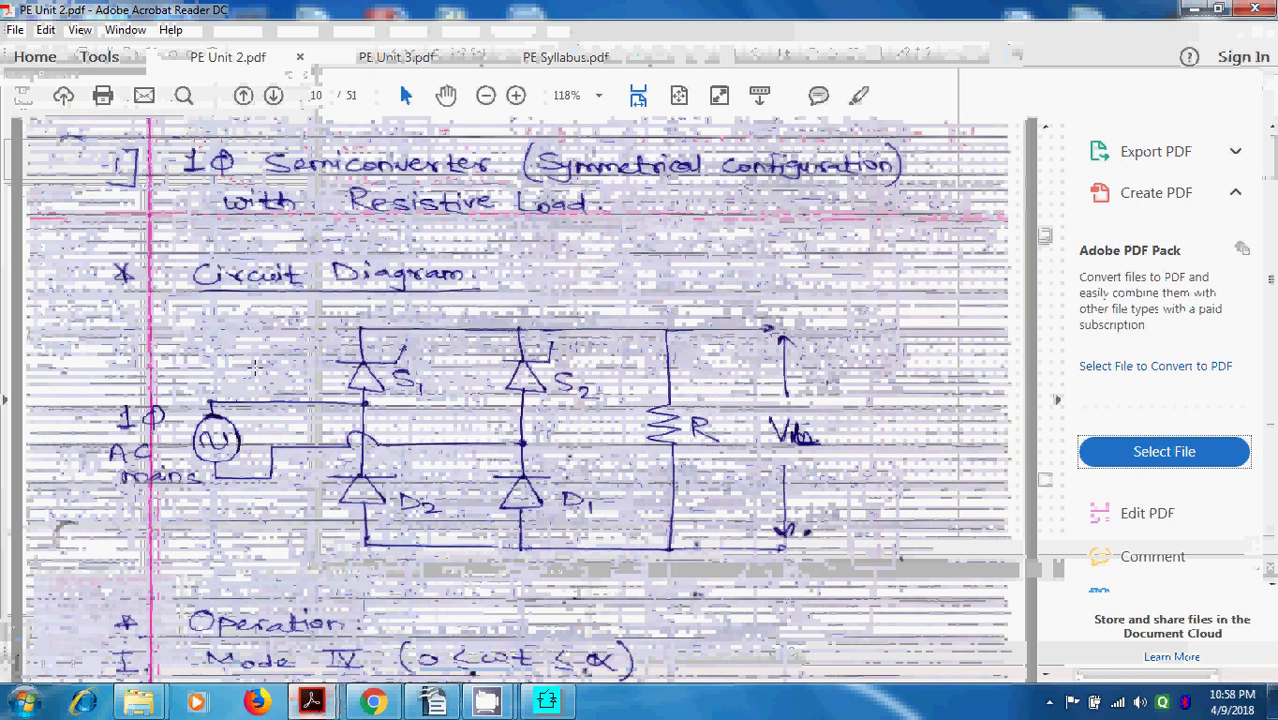
scroll(349, 284, "down", 1)
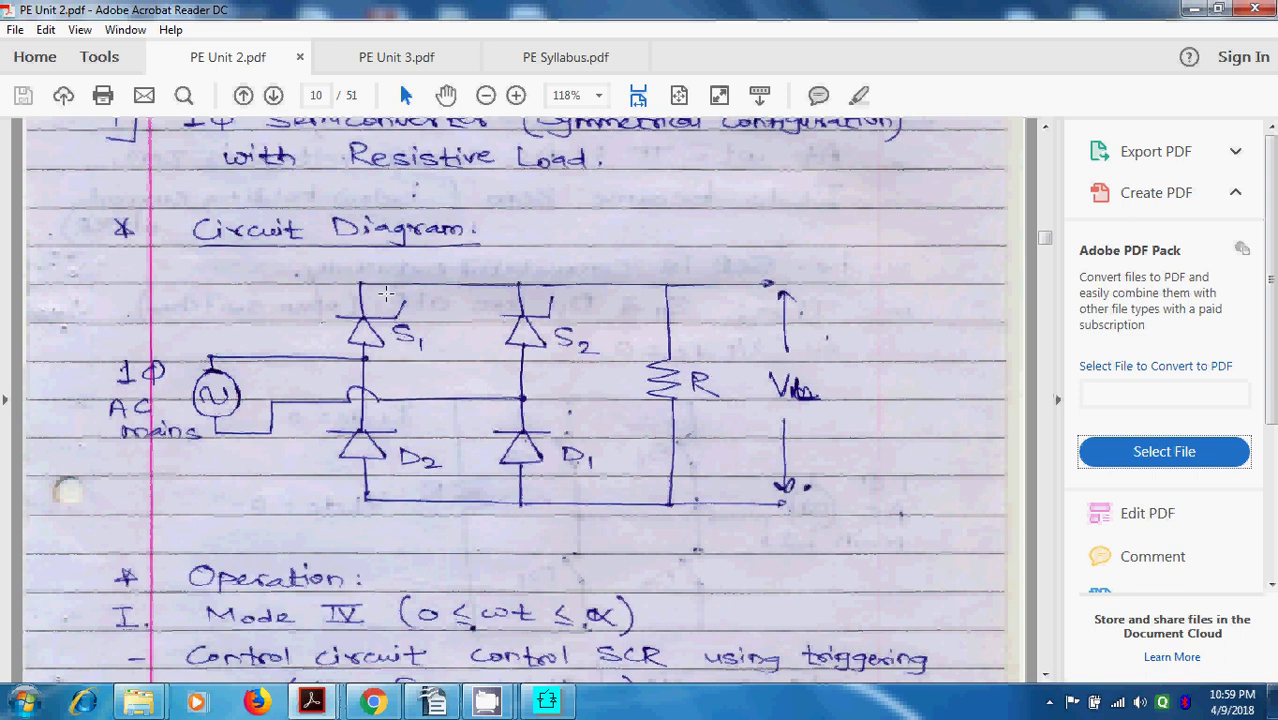
Switch to PSIM and examine the RLC Branches, Switches and Transformers in the Power element library, widening the category tree.
left_click(548, 702)
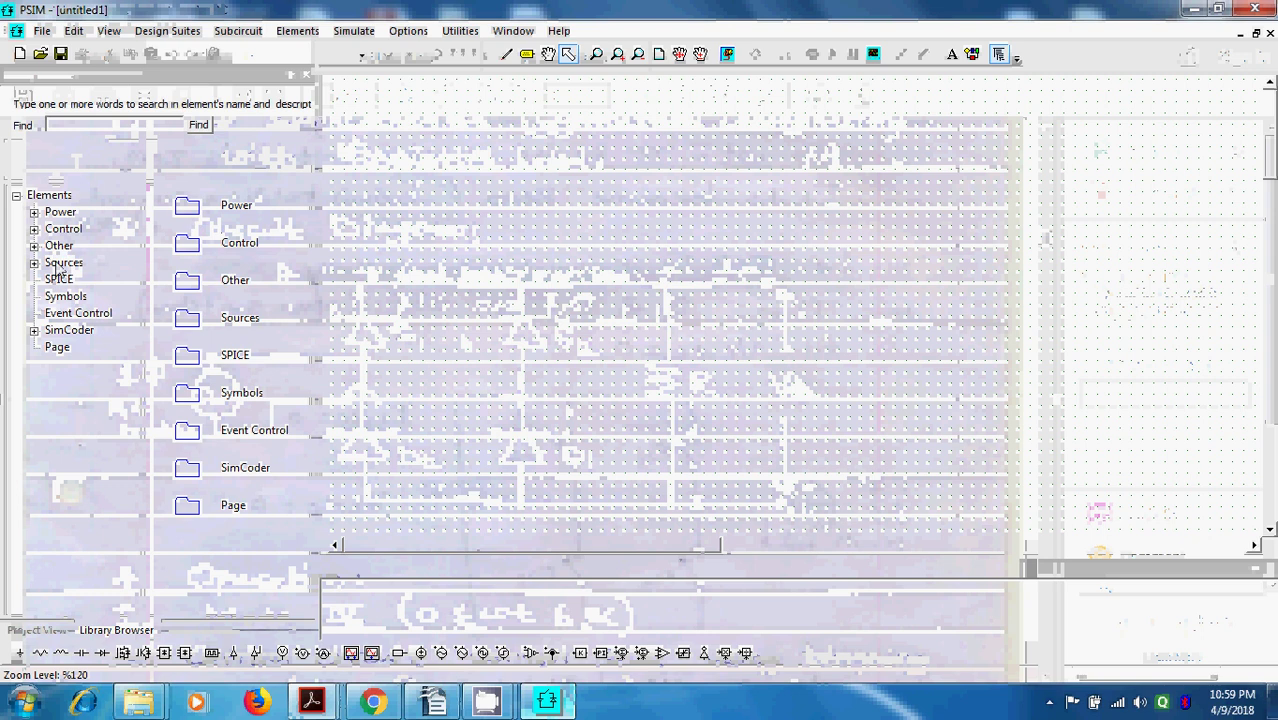
left_click(34, 213)
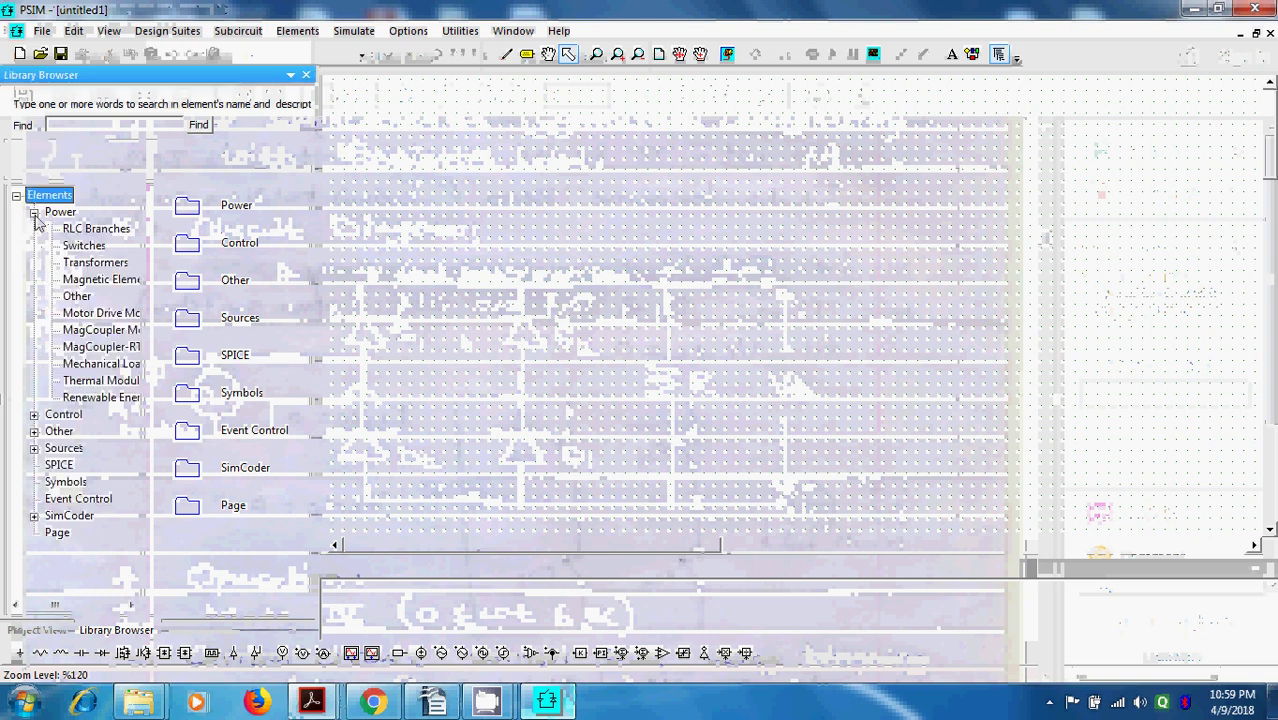
left_click(116, 234)
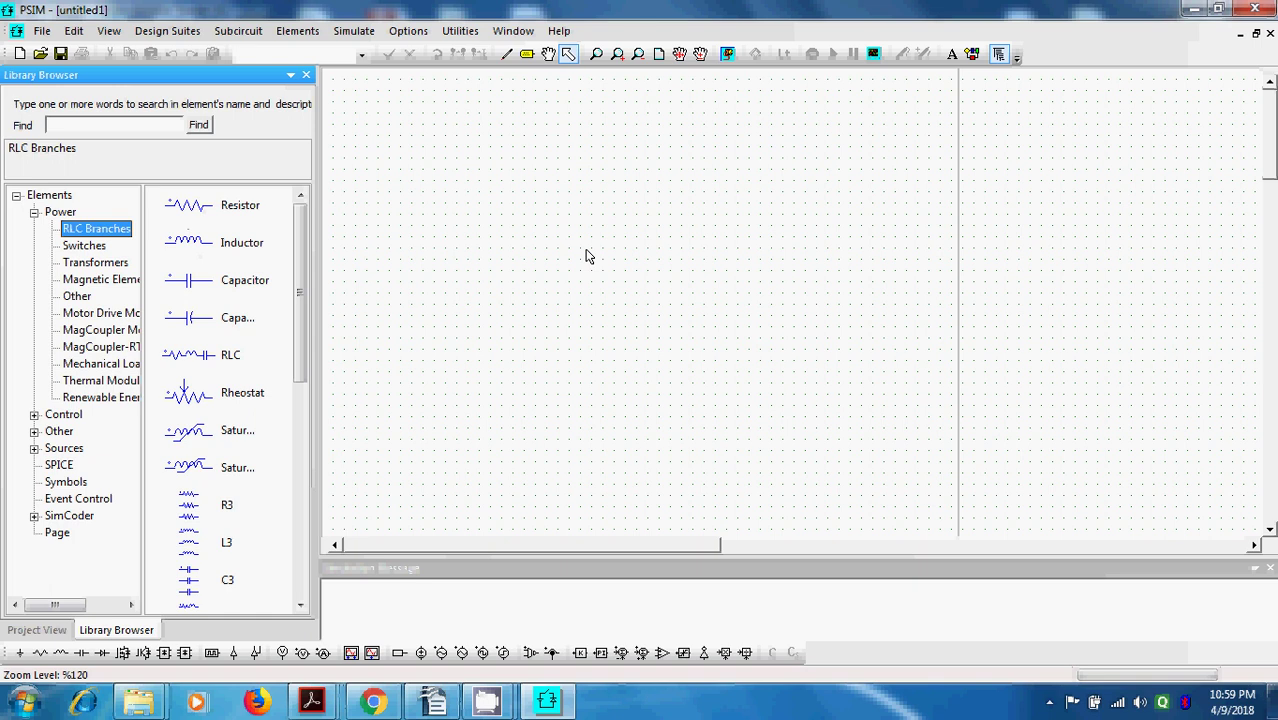
left_click(86, 247)
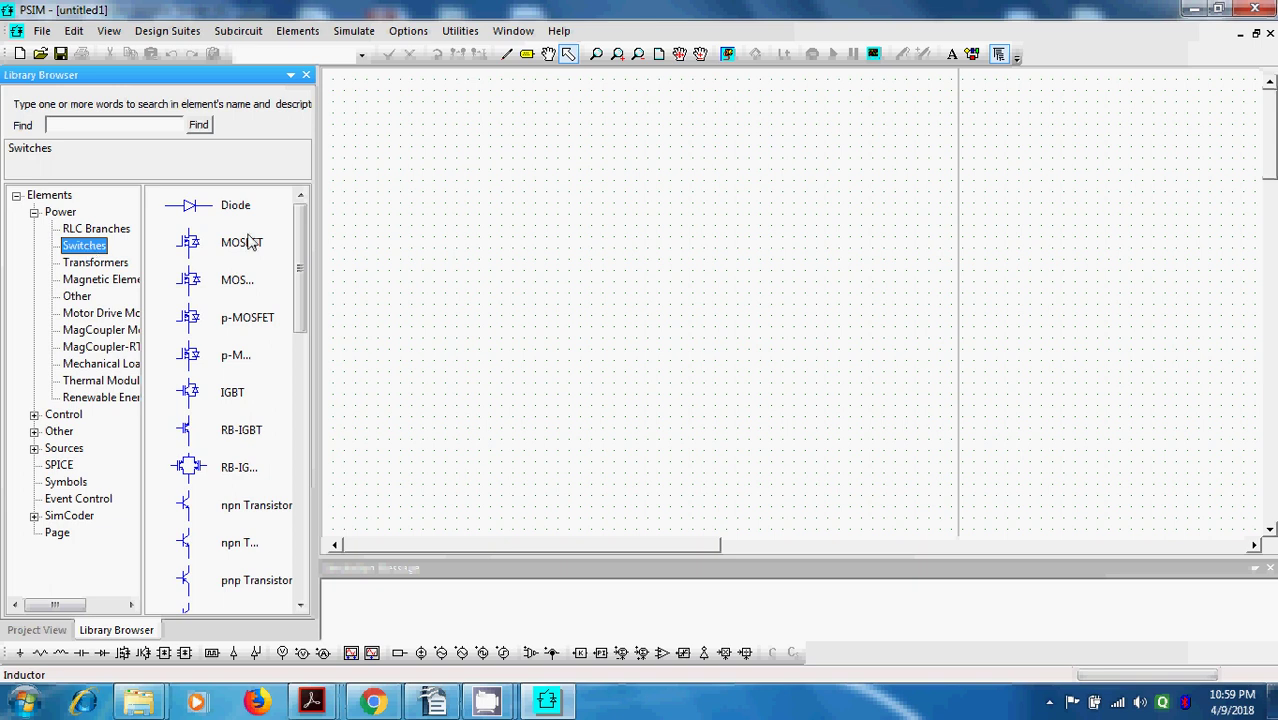
left_click_drag(297, 258, 298, 312)
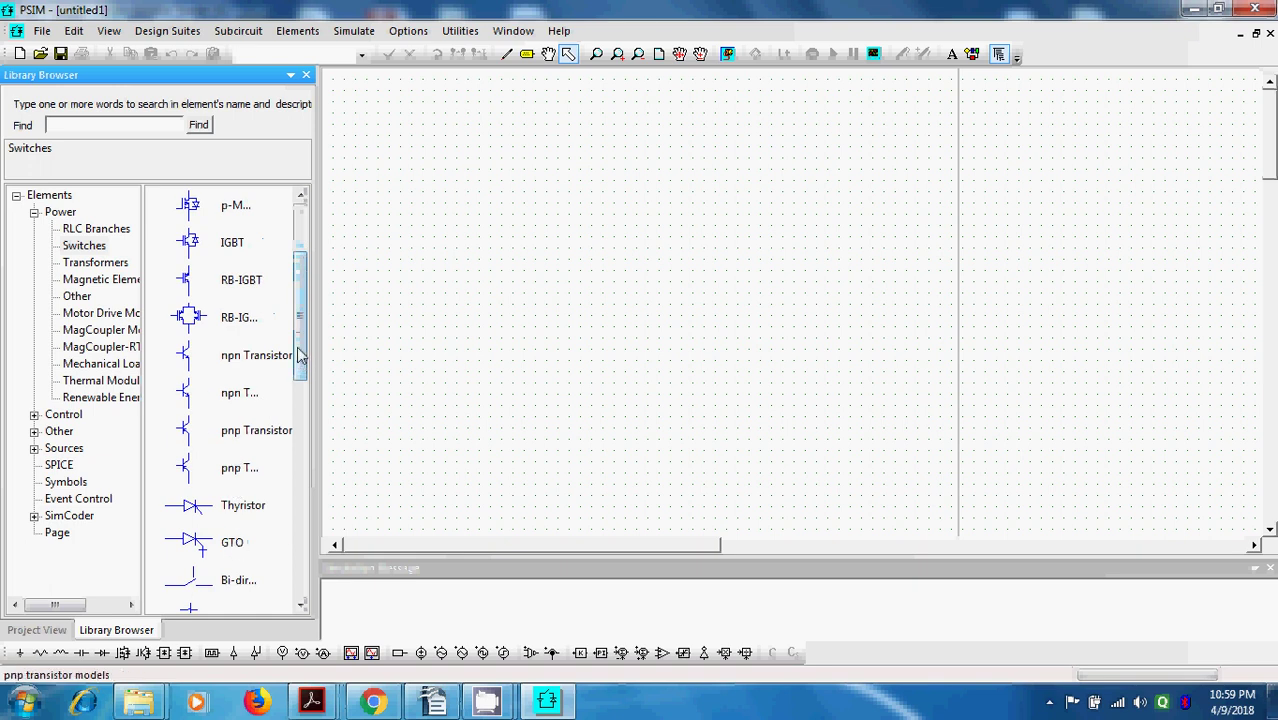
left_click_drag(298, 365, 297, 234)
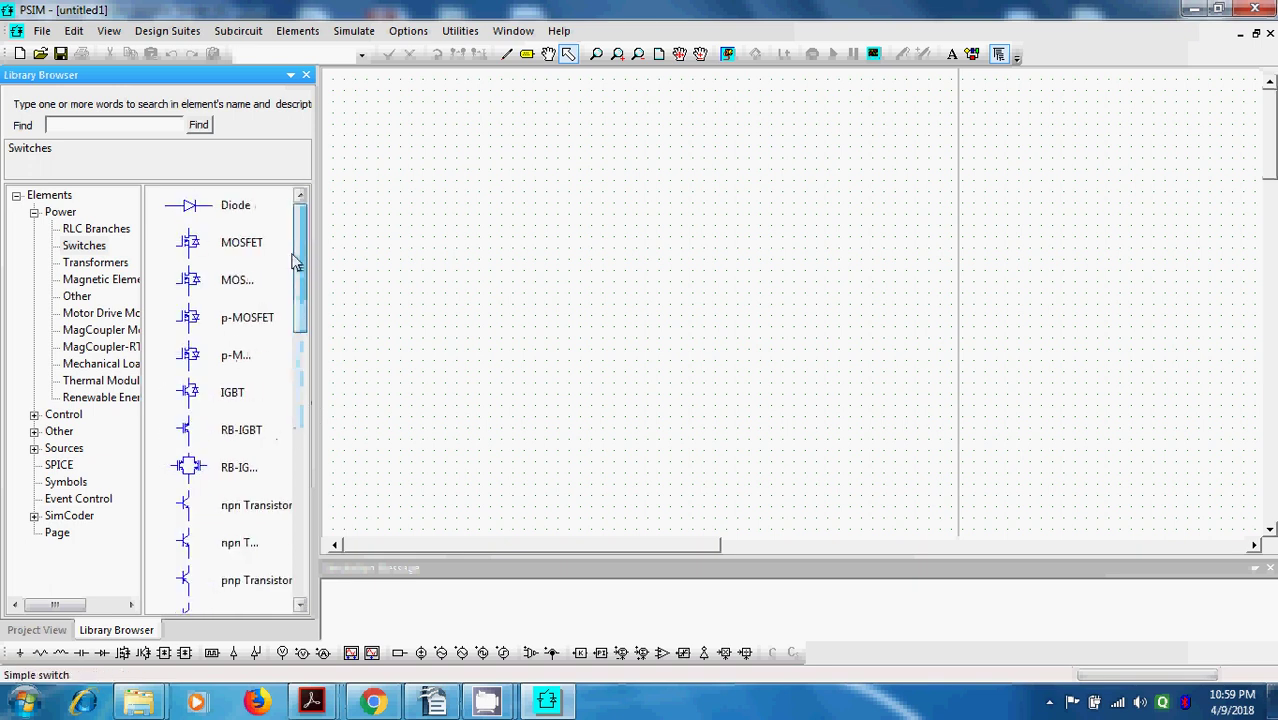
left_click(72, 264)
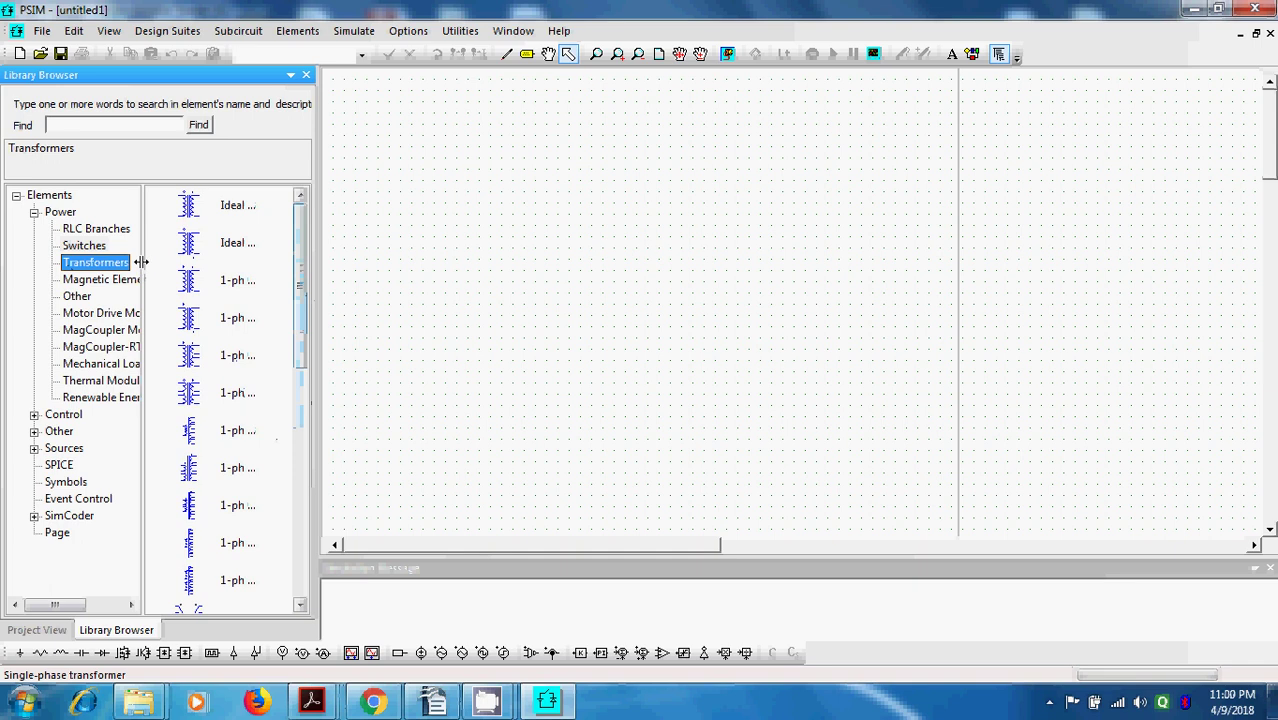
left_click_drag(143, 258, 168, 262)
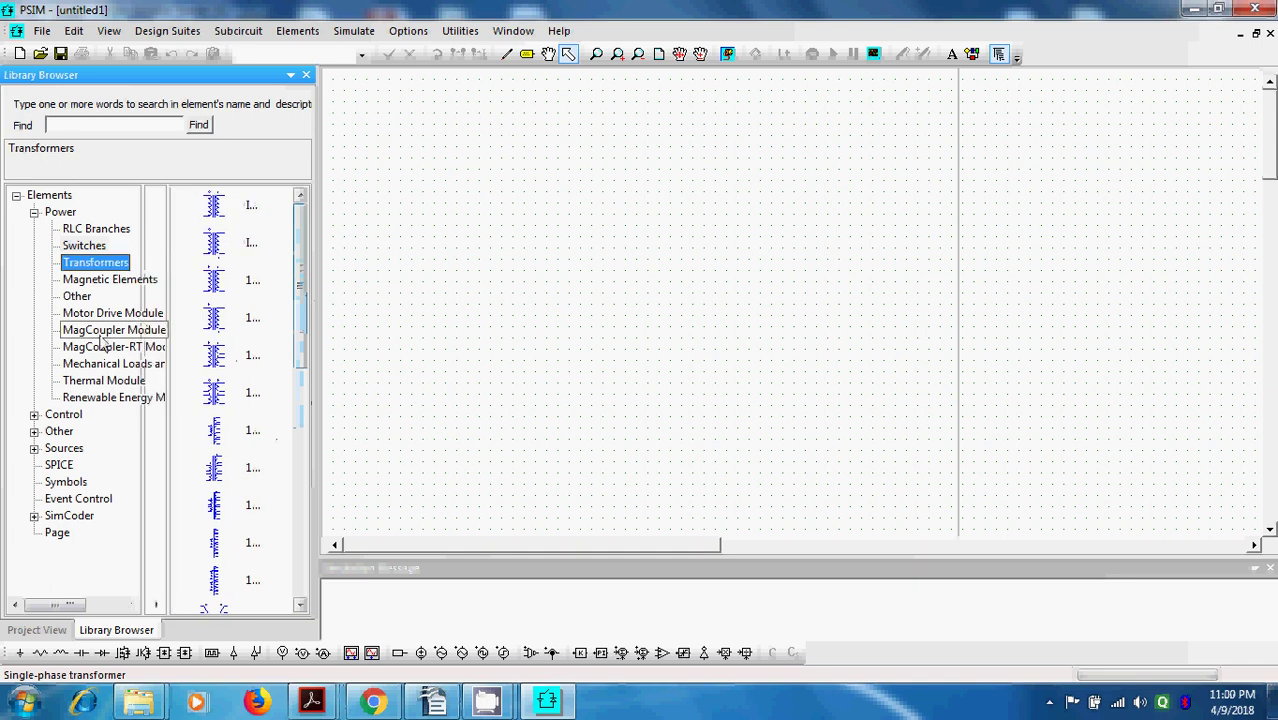
Examine the Control category and the Voltage and Current groups under Sources, widening the Library Browser to read element names.
left_click(62, 416)
left_click(35, 415)
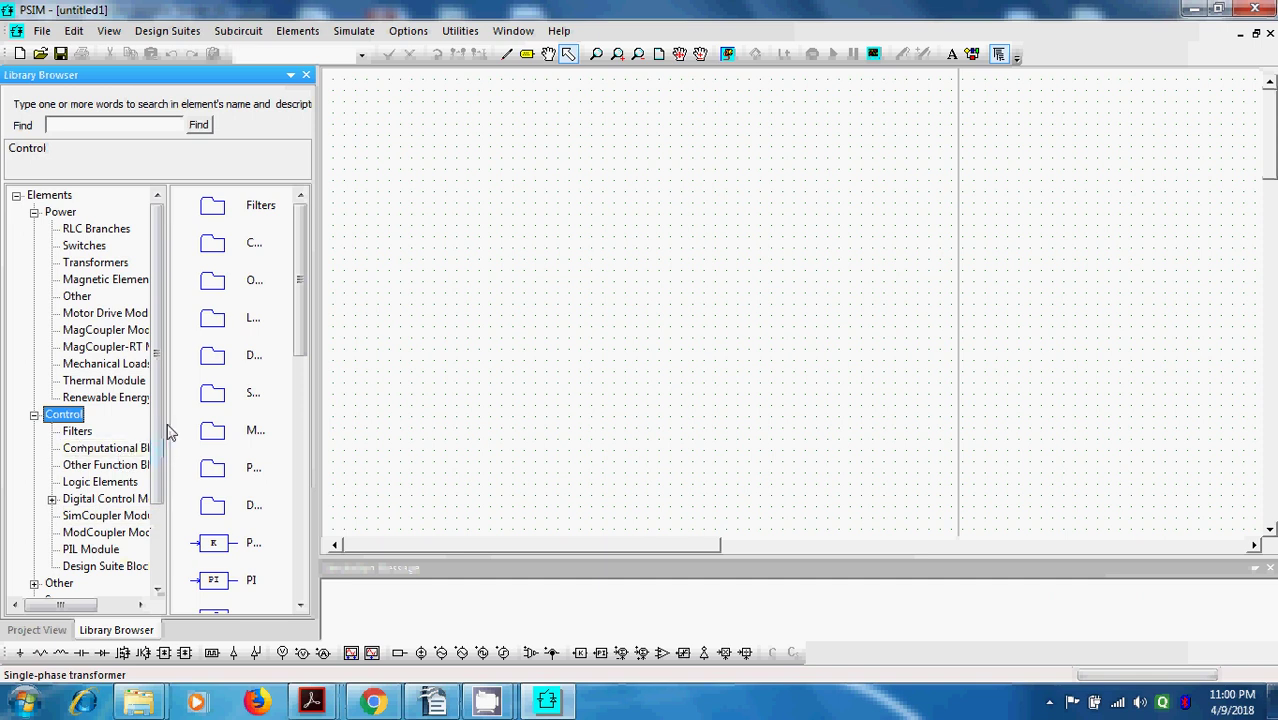
left_click_drag(165, 428, 161, 436)
scroll(160, 436, "down", 2)
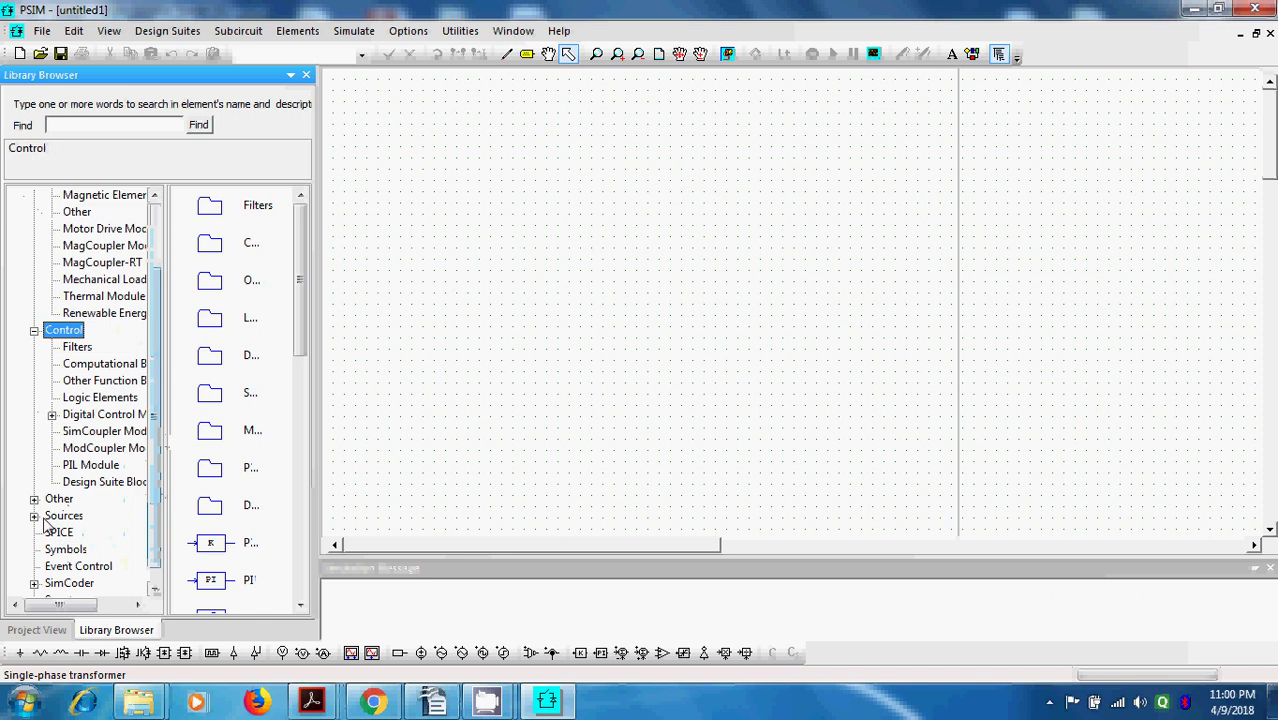
left_click(34, 516)
left_click(82, 533)
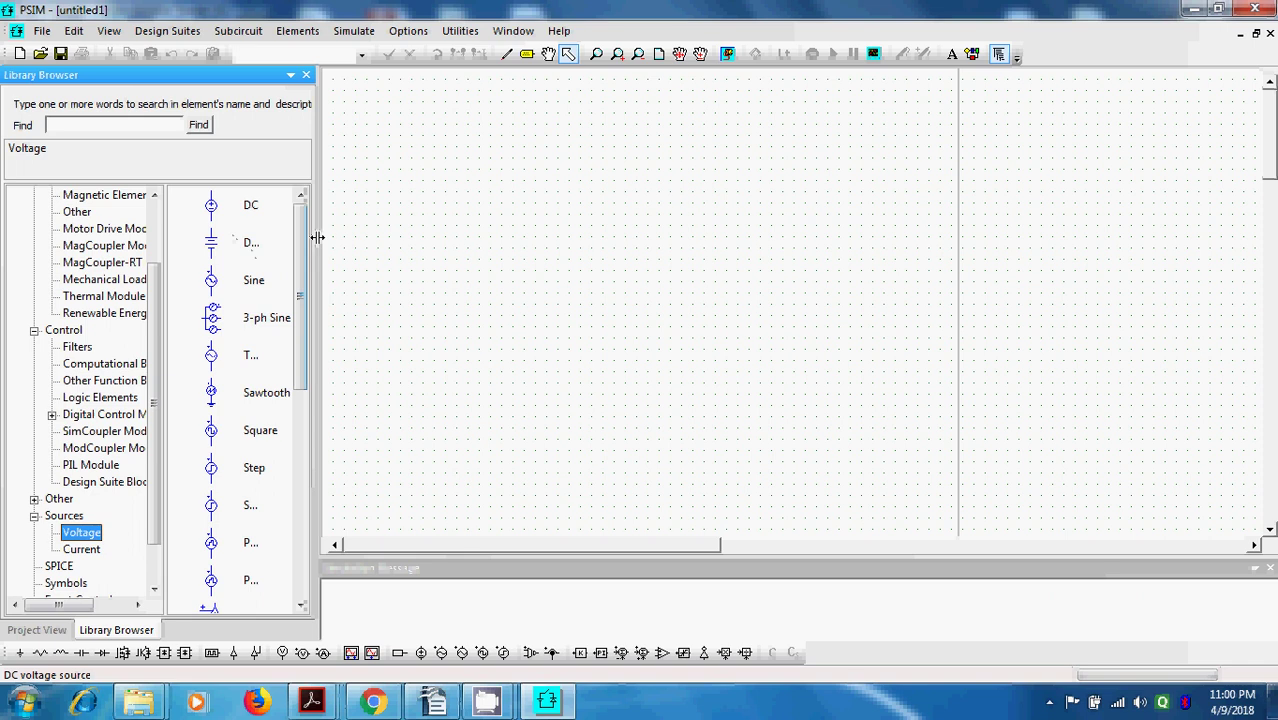
left_click_drag(318, 254, 359, 254)
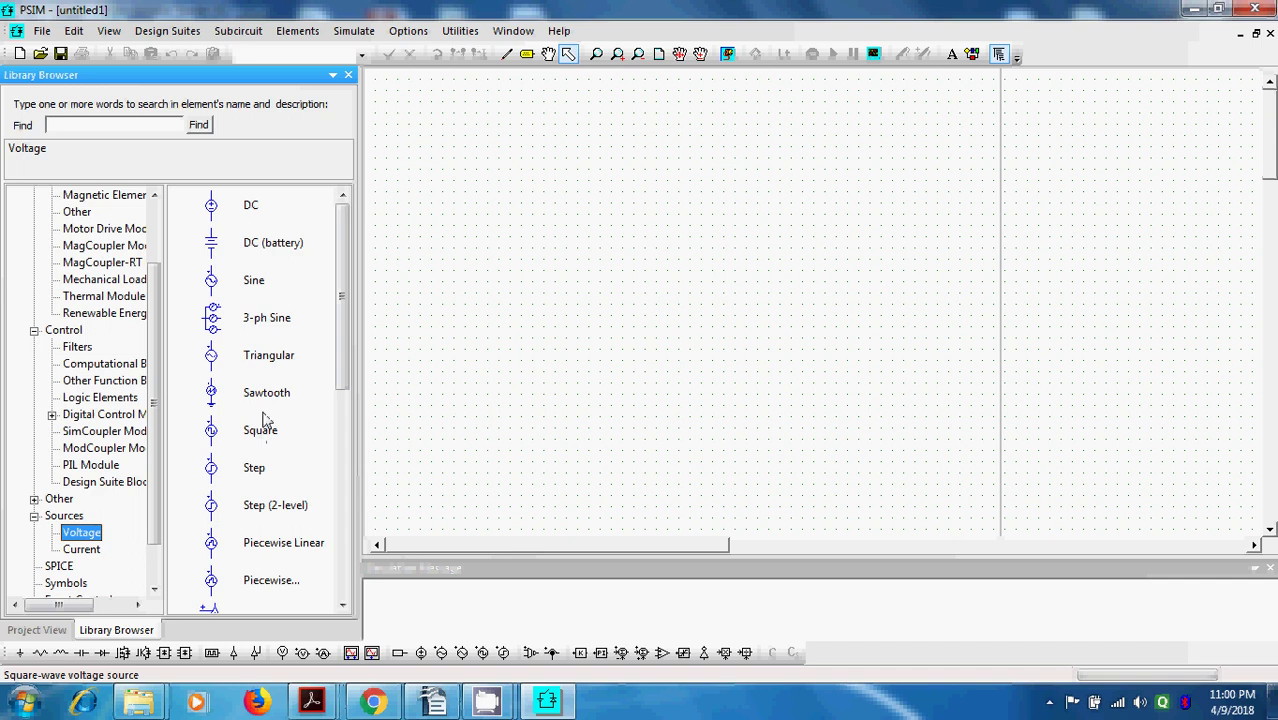
left_click(78, 549)
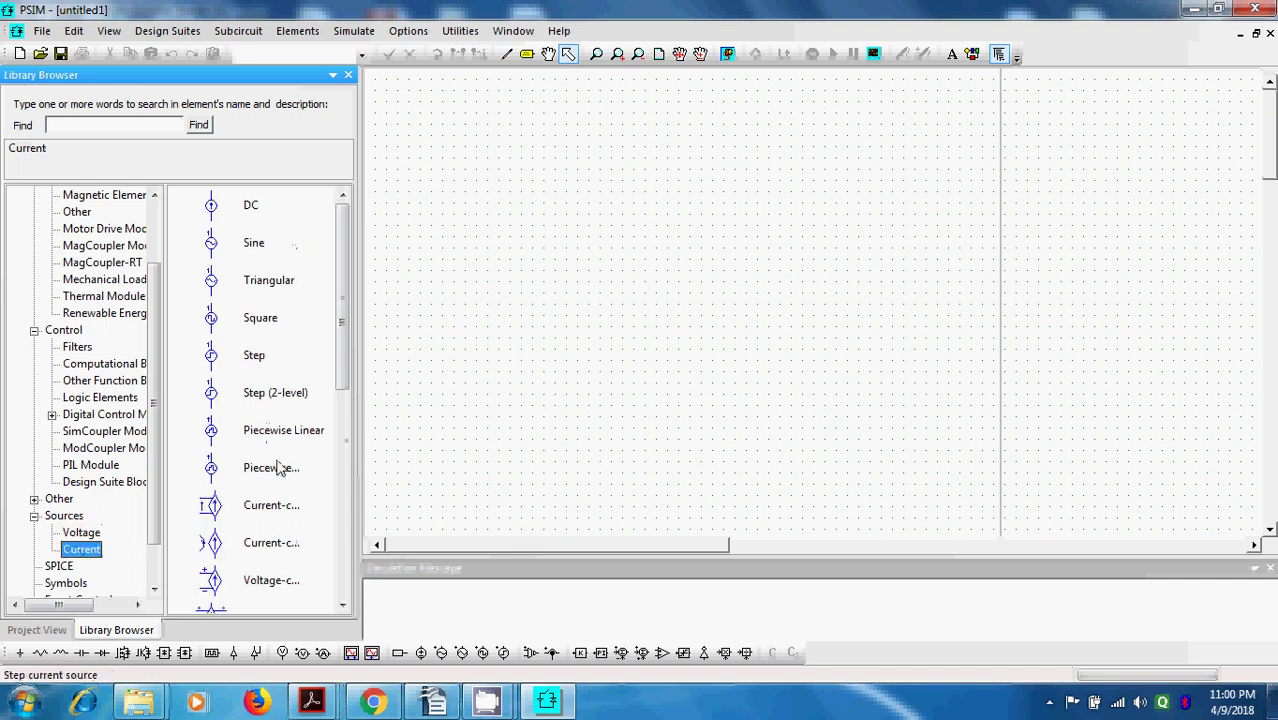
Examine the Probes group under the Other category, widening the Library Browser to show the full element names.
left_click_drag(162, 536, 160, 563)
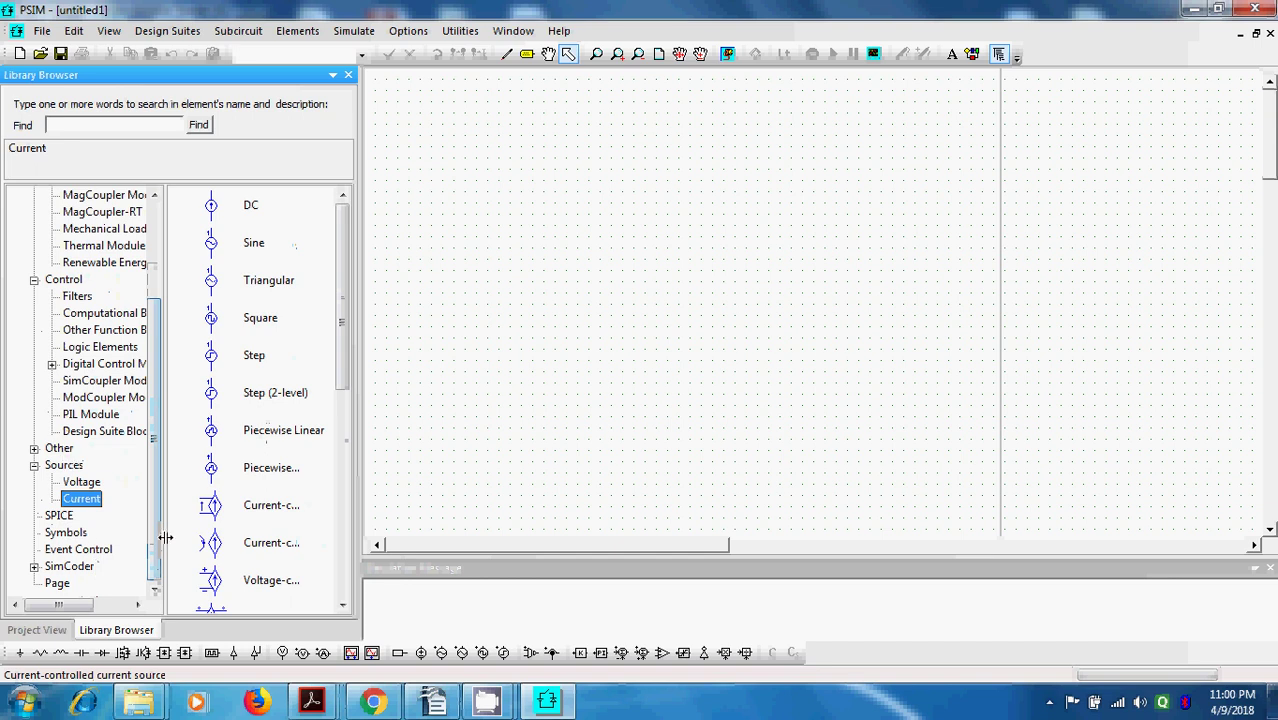
left_click(36, 450)
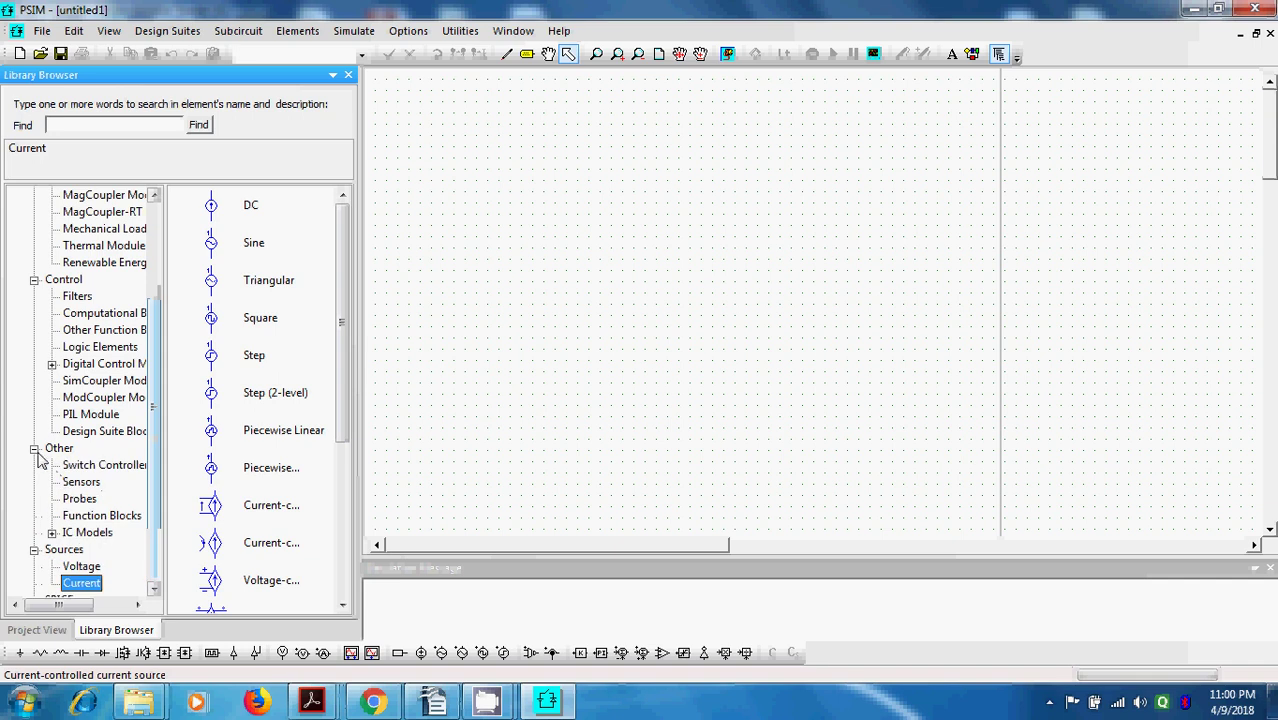
left_click(80, 499)
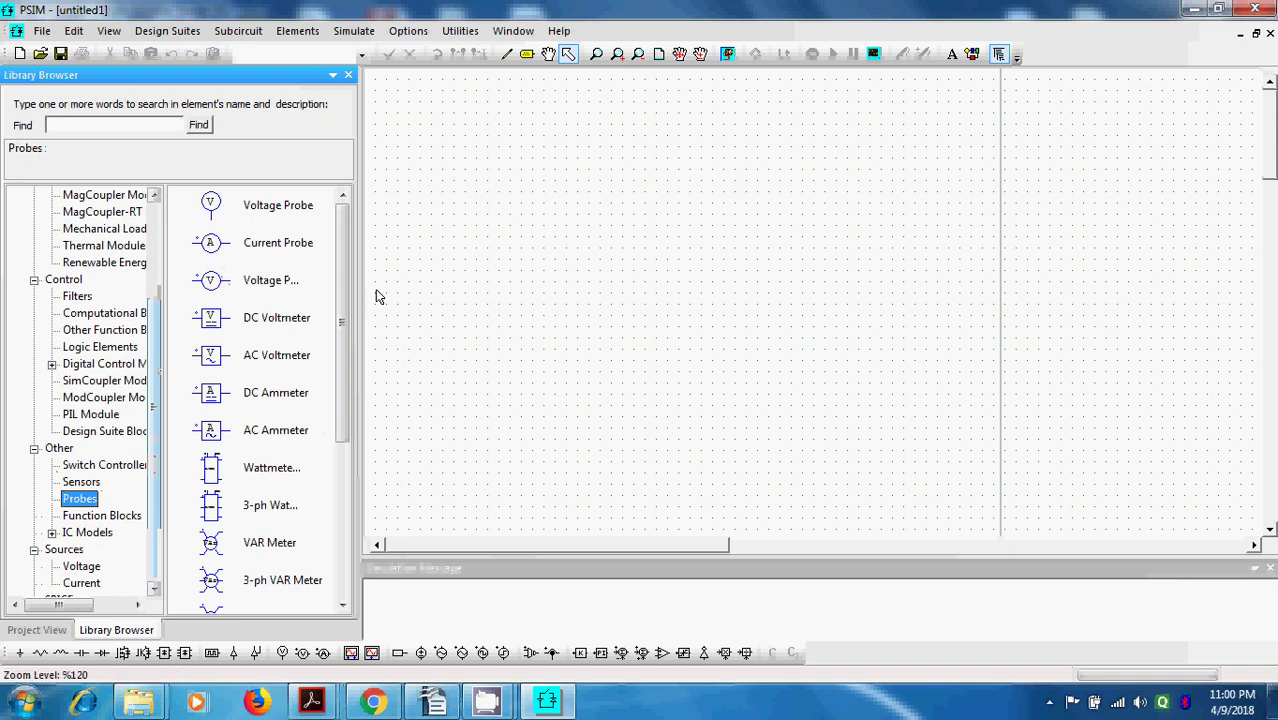
left_click_drag(357, 290, 384, 292)
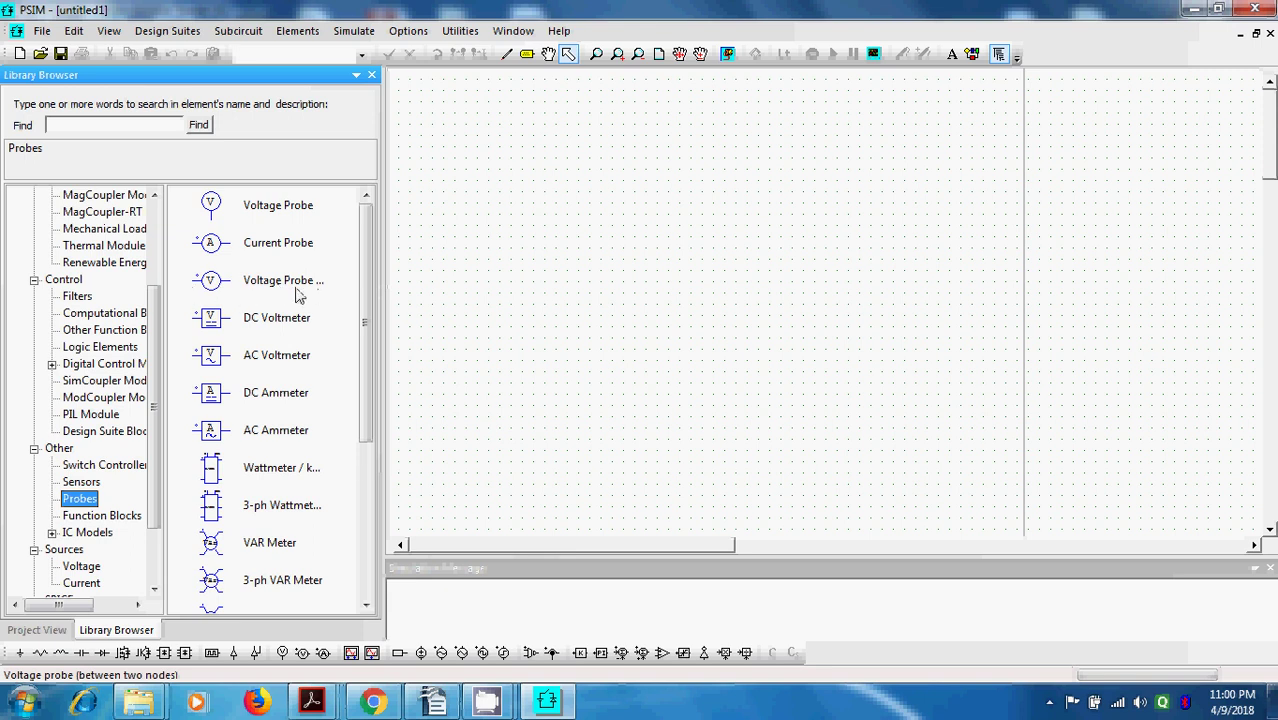
Recheck the semiconverter circuit diagram in PE Unit 2.pdf and return to PSIM.
mouse_move(311, 698)
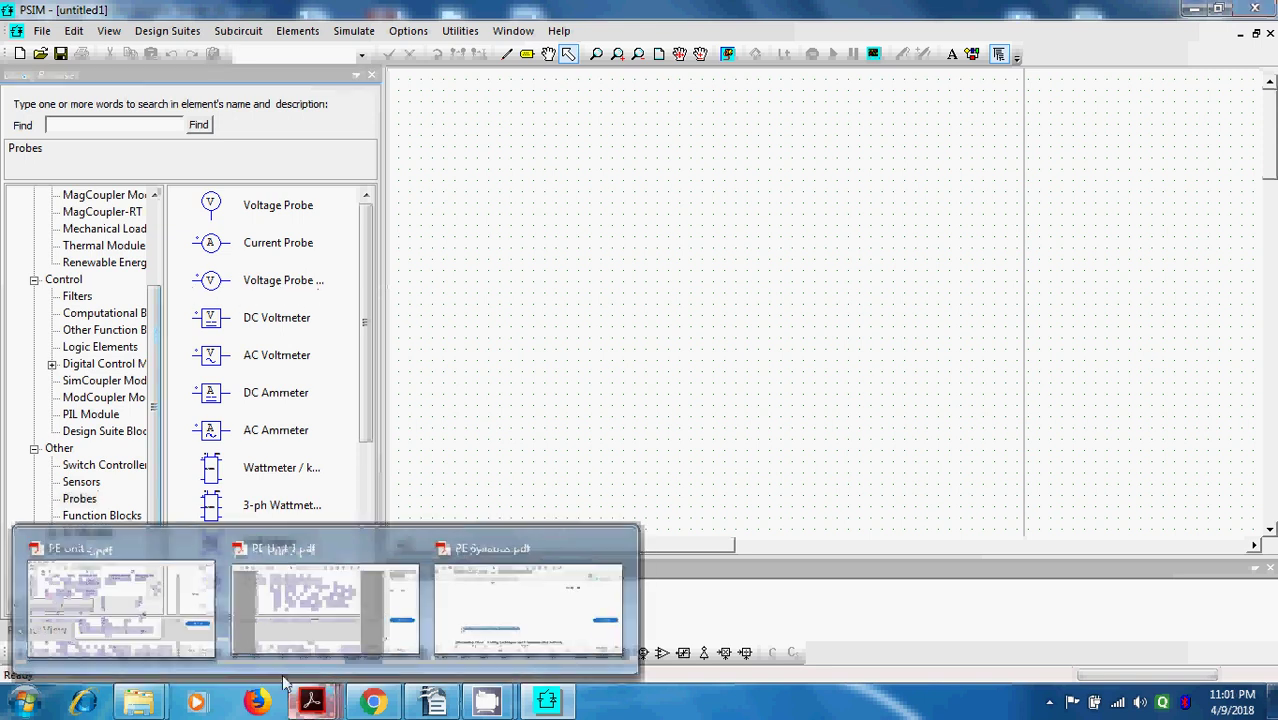
left_click(140, 612)
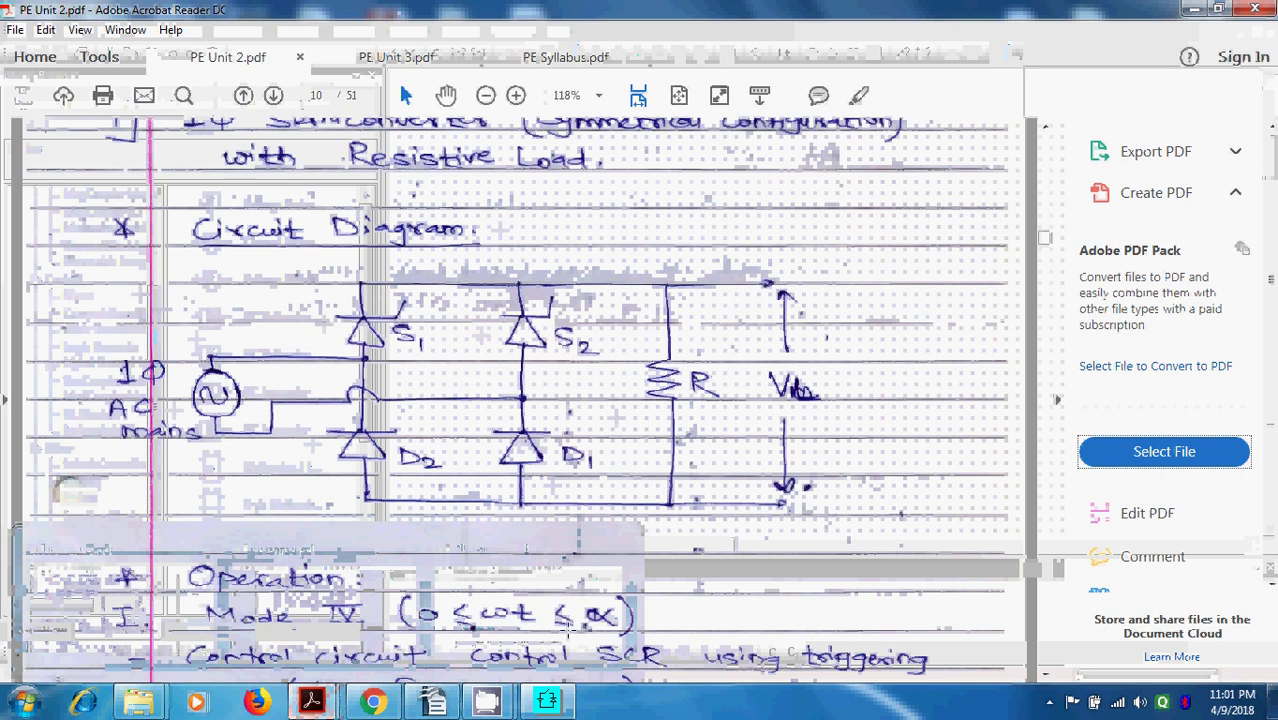
left_click(546, 700)
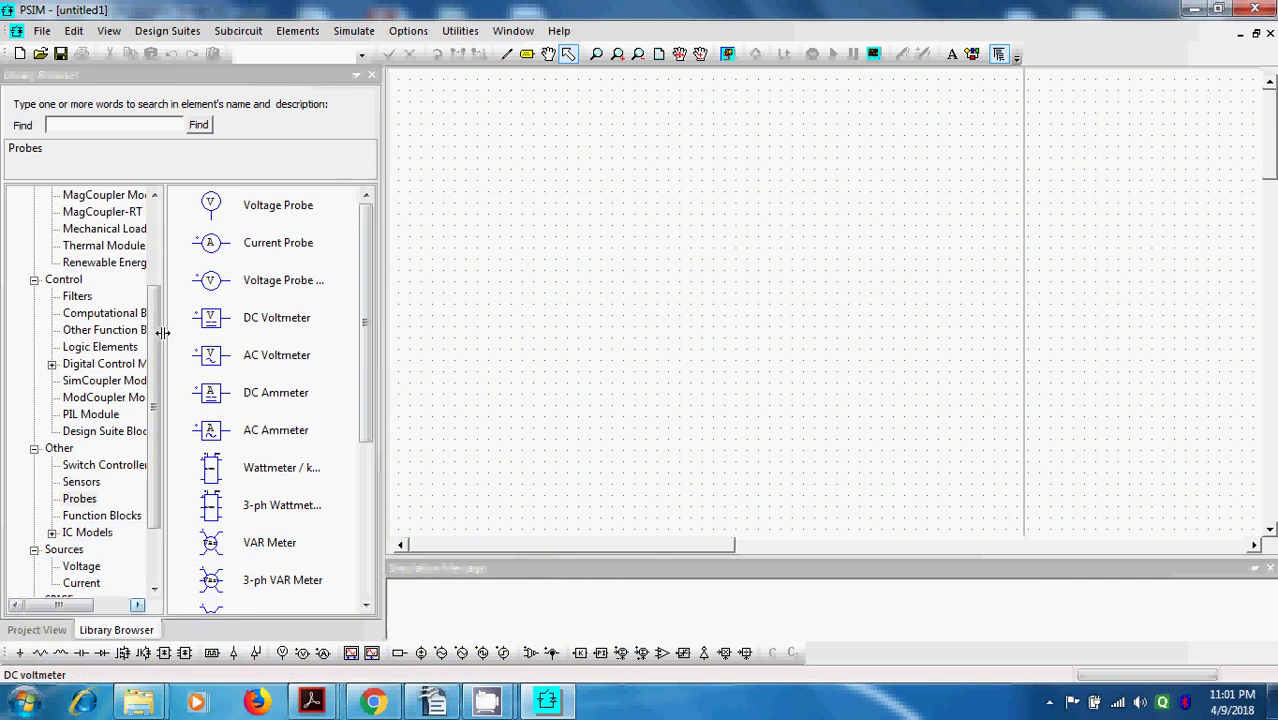
Place one sinusoidal voltage source from the Voltage sources group upright in the empty schematic.
scroll(157, 253, "up", 3)
left_click(157, 253)
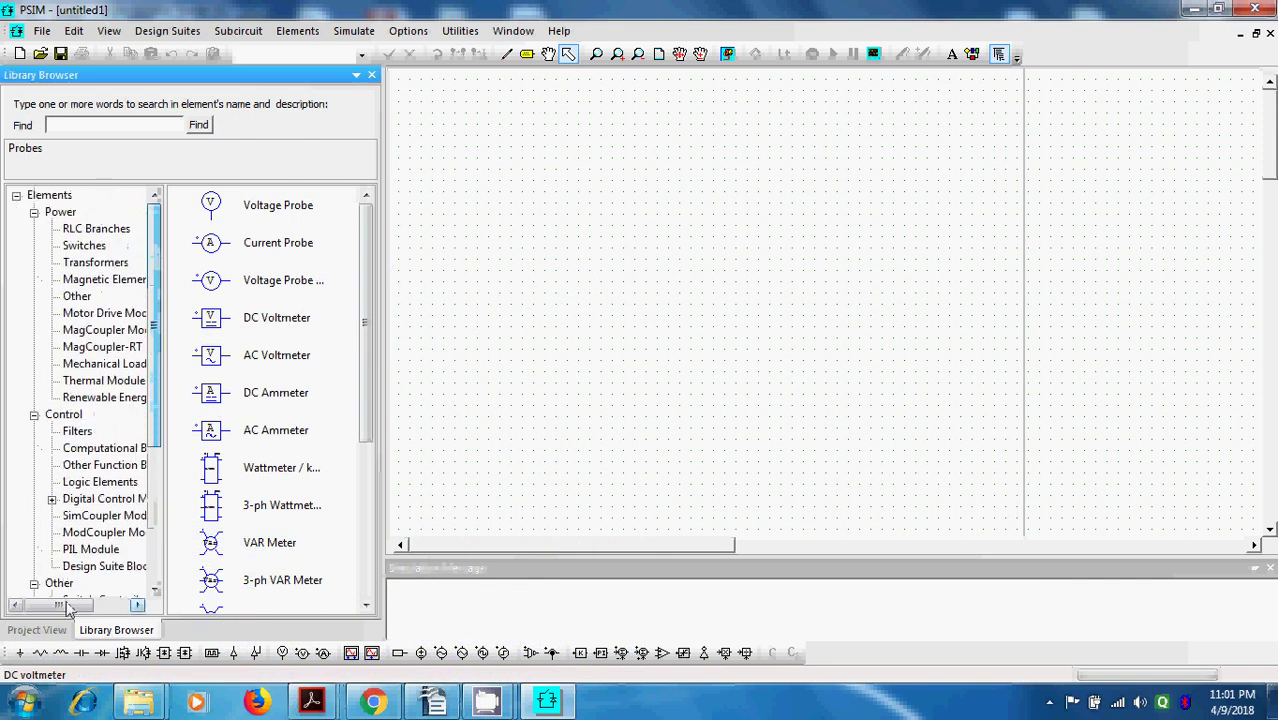
scroll(157, 437, "down", 2)
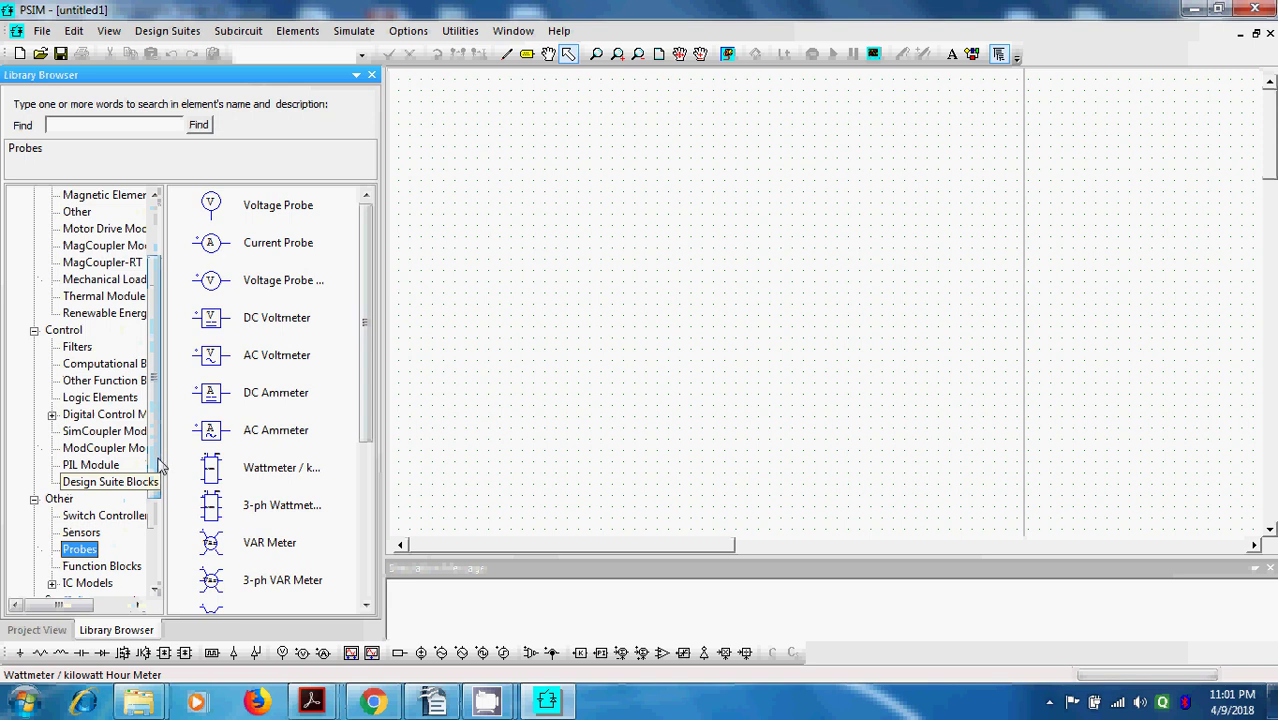
scroll(162, 462, "down", 2)
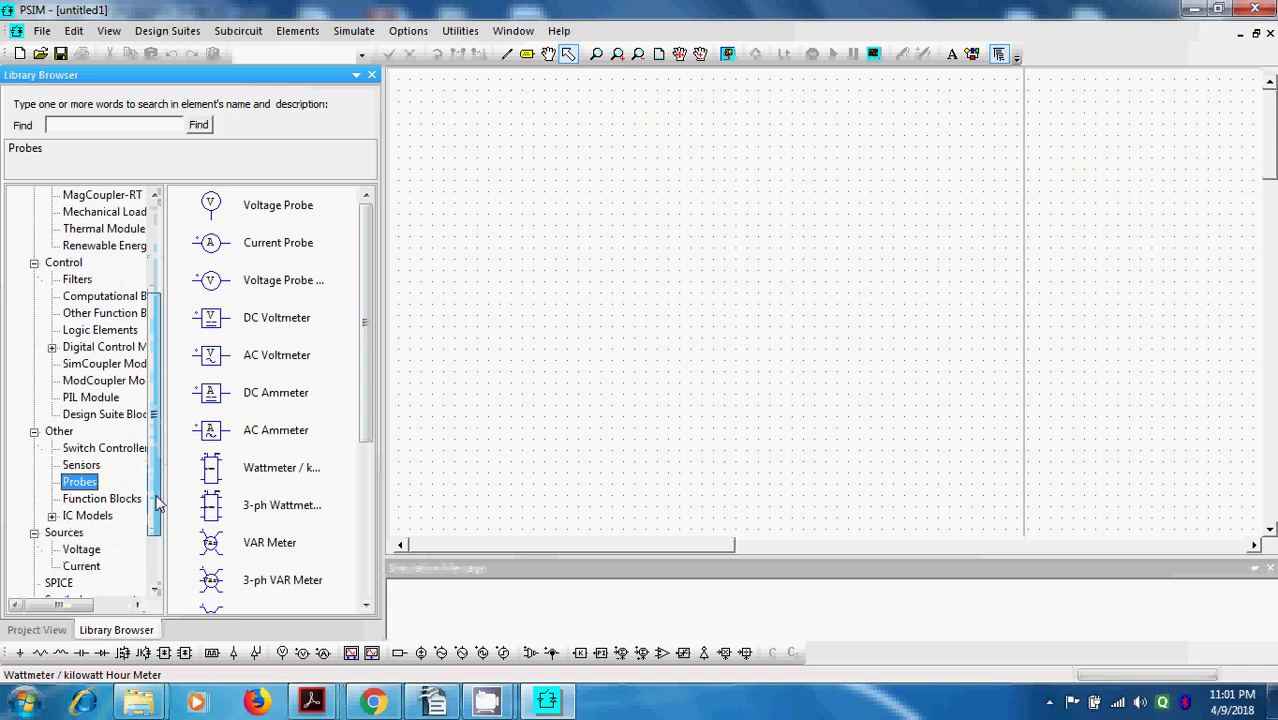
left_click(82, 550)
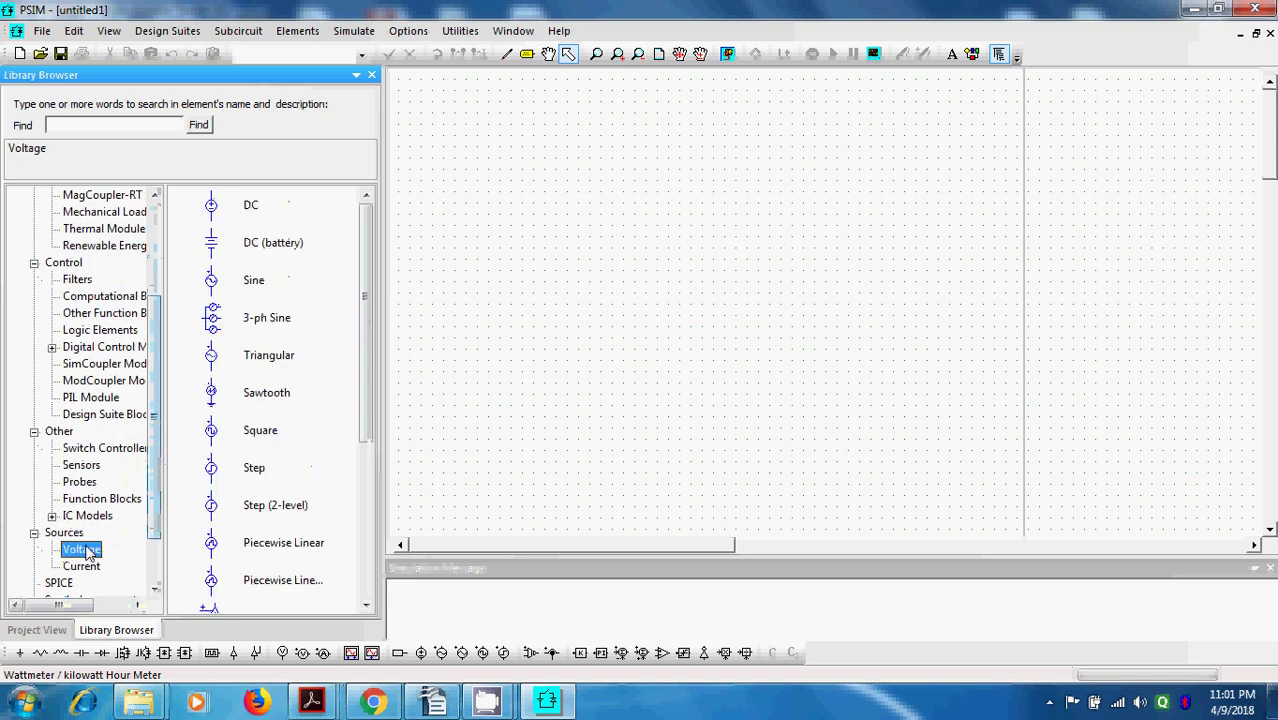
left_click(213, 287)
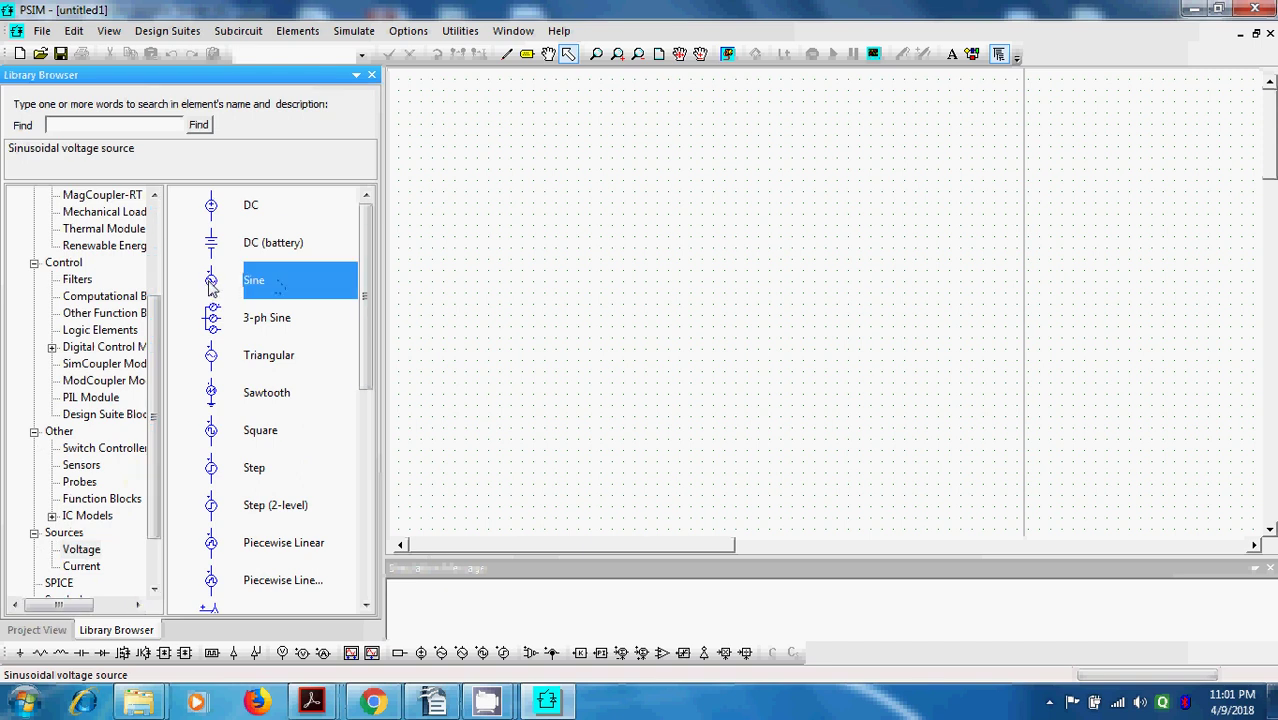
left_click_drag(211, 283, 532, 245)
left_click(465, 252)
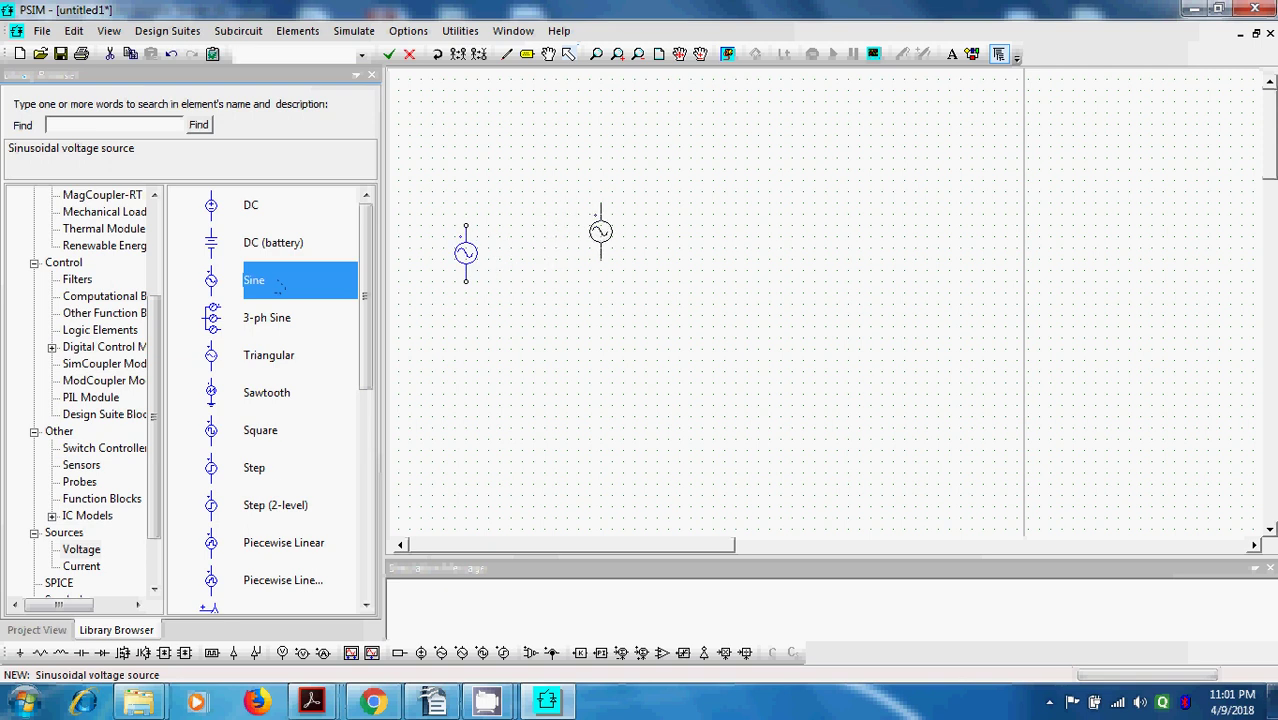
key("Escape")
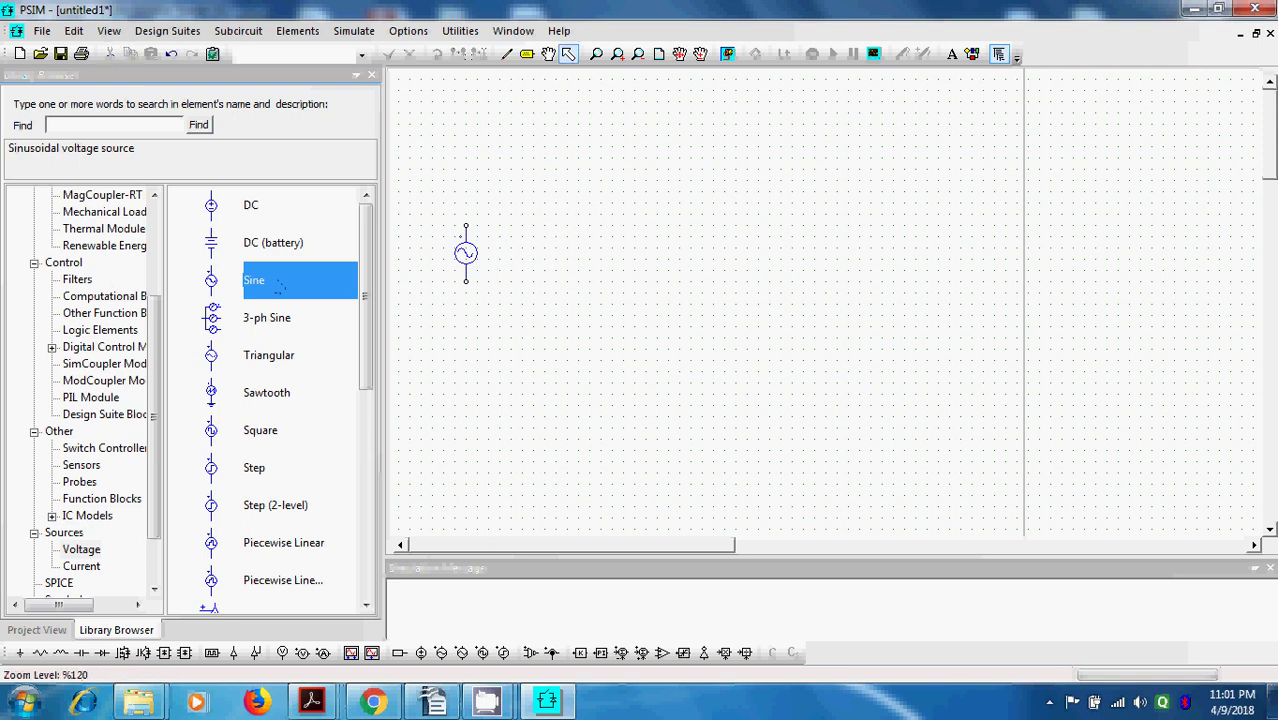
Set the sine source's peak amplitude to 230 and frequency to 50, and display its name, amplitude and frequency on the schematic.
double_click(468, 255)
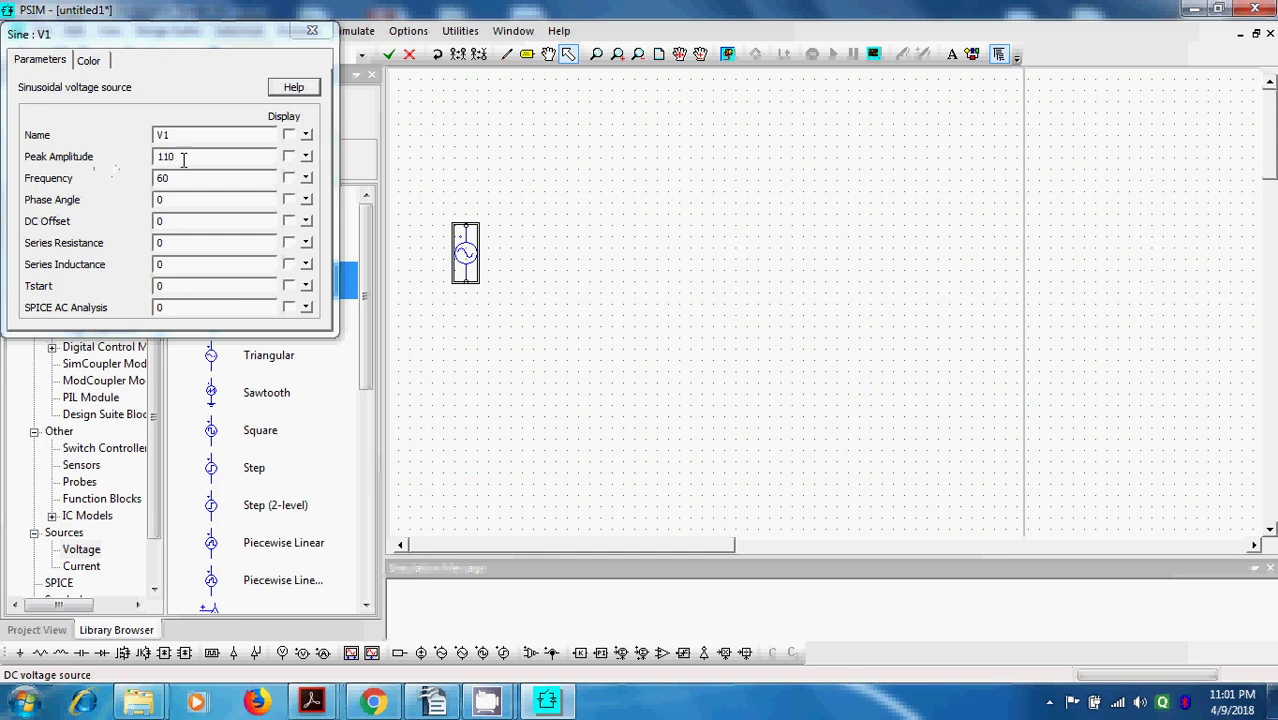
left_click_drag(184, 160, 127, 158)
type("230")
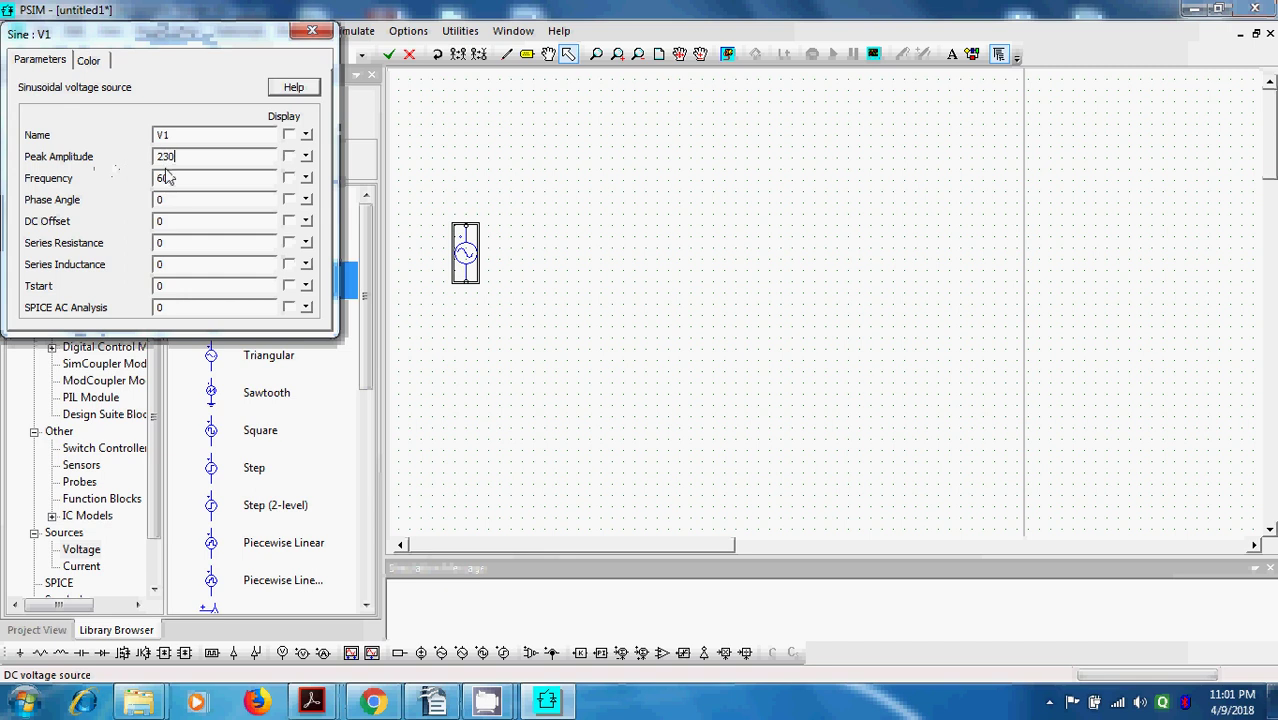
left_click_drag(166, 178, 106, 178)
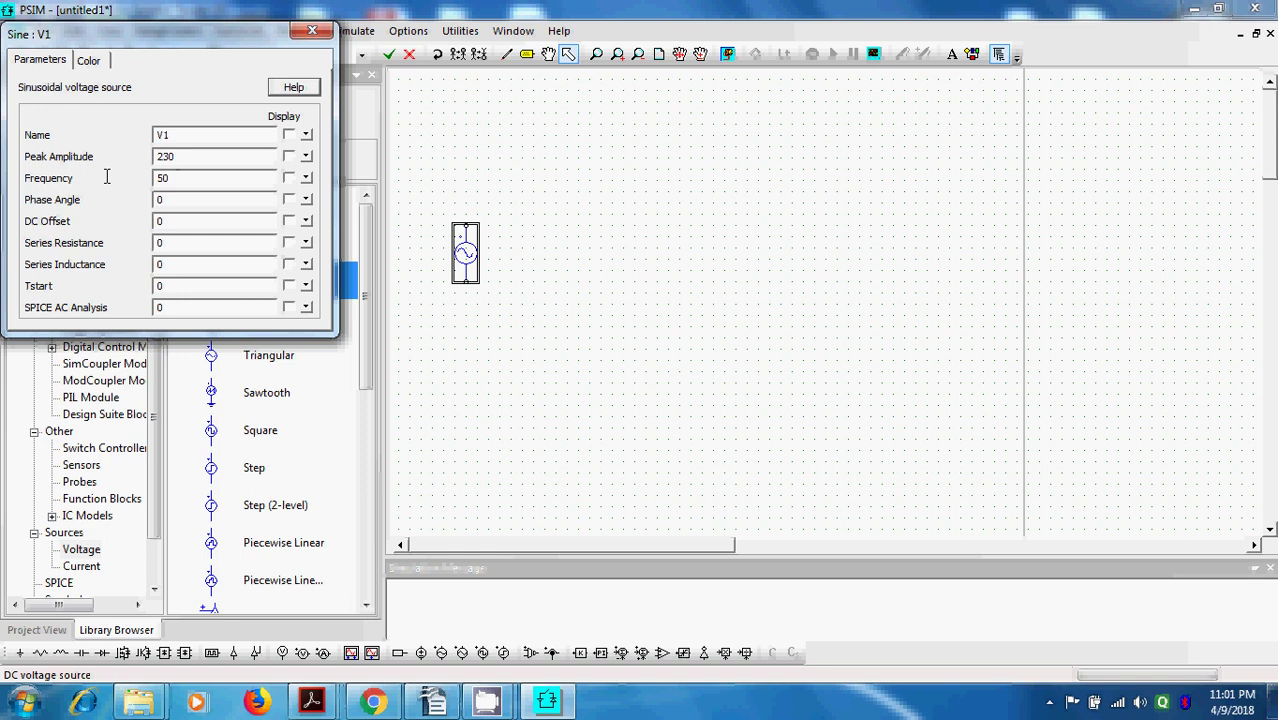
left_click(289, 157)
left_click(289, 136)
left_click(312, 31)
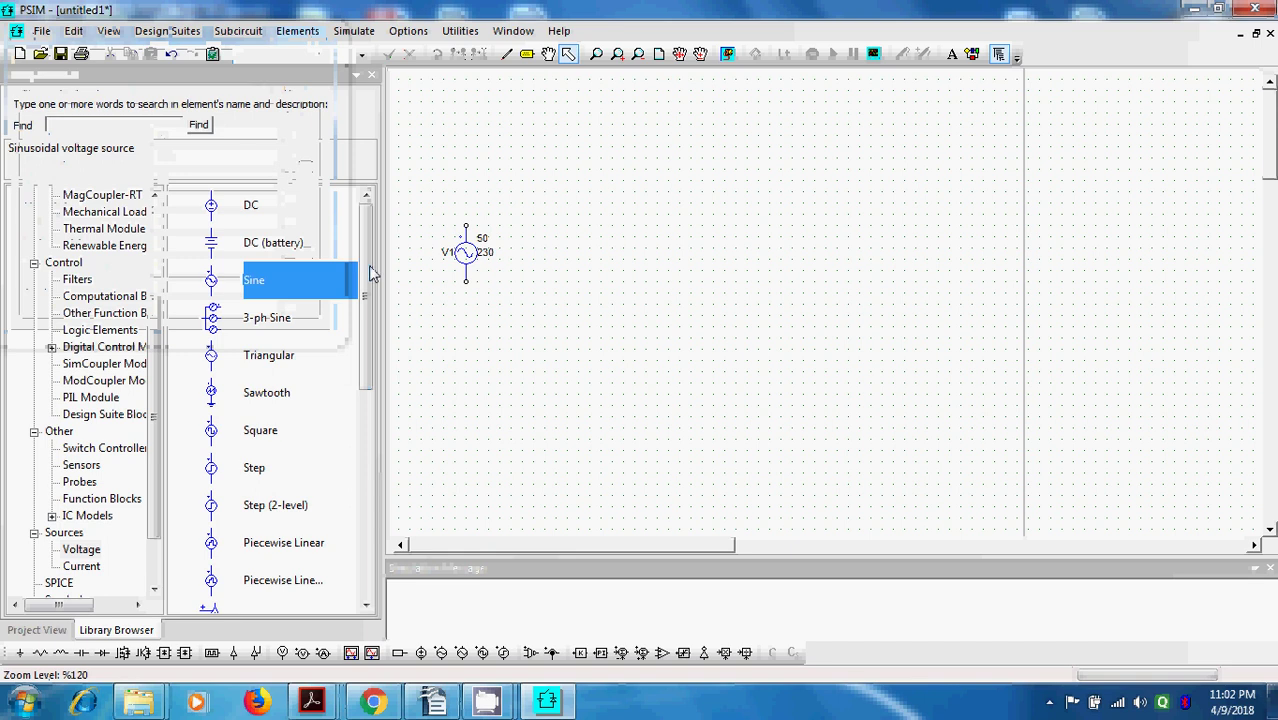
Place one single-phase Ideal Transformer from the Transformers group to the right of the sine source, level with it.
left_click(155, 360)
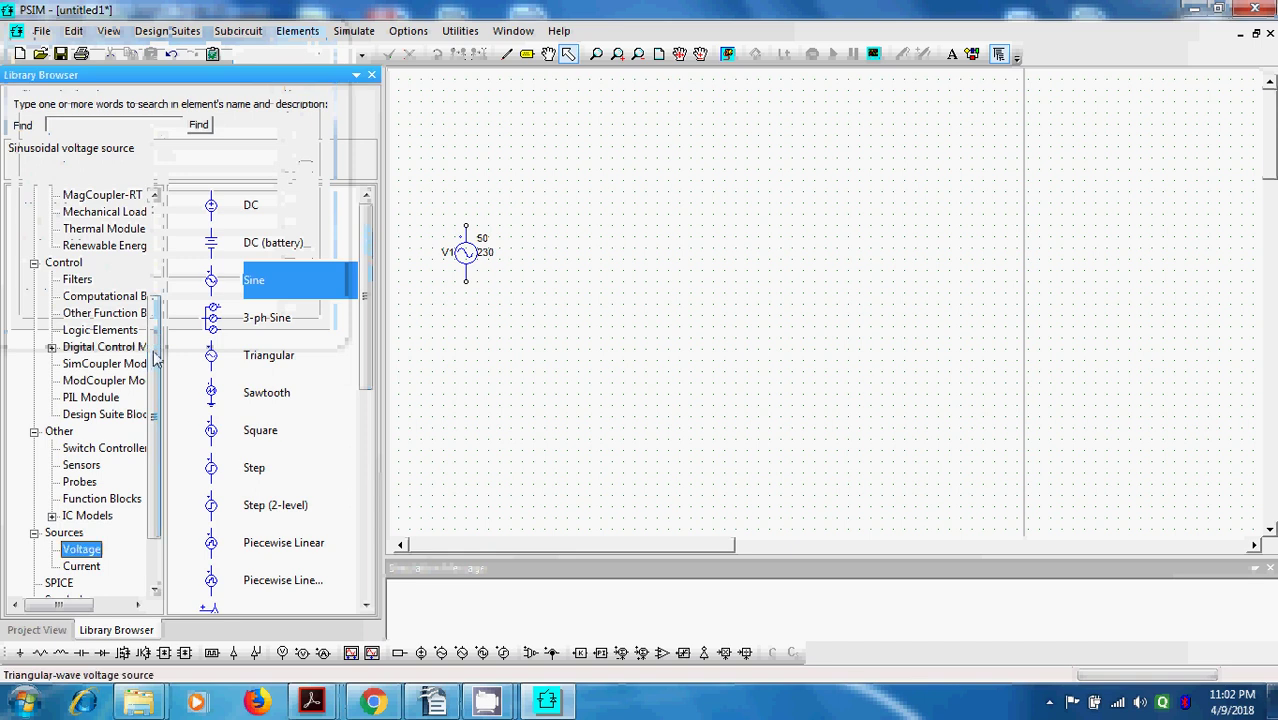
left_click_drag(155, 360, 155, 250)
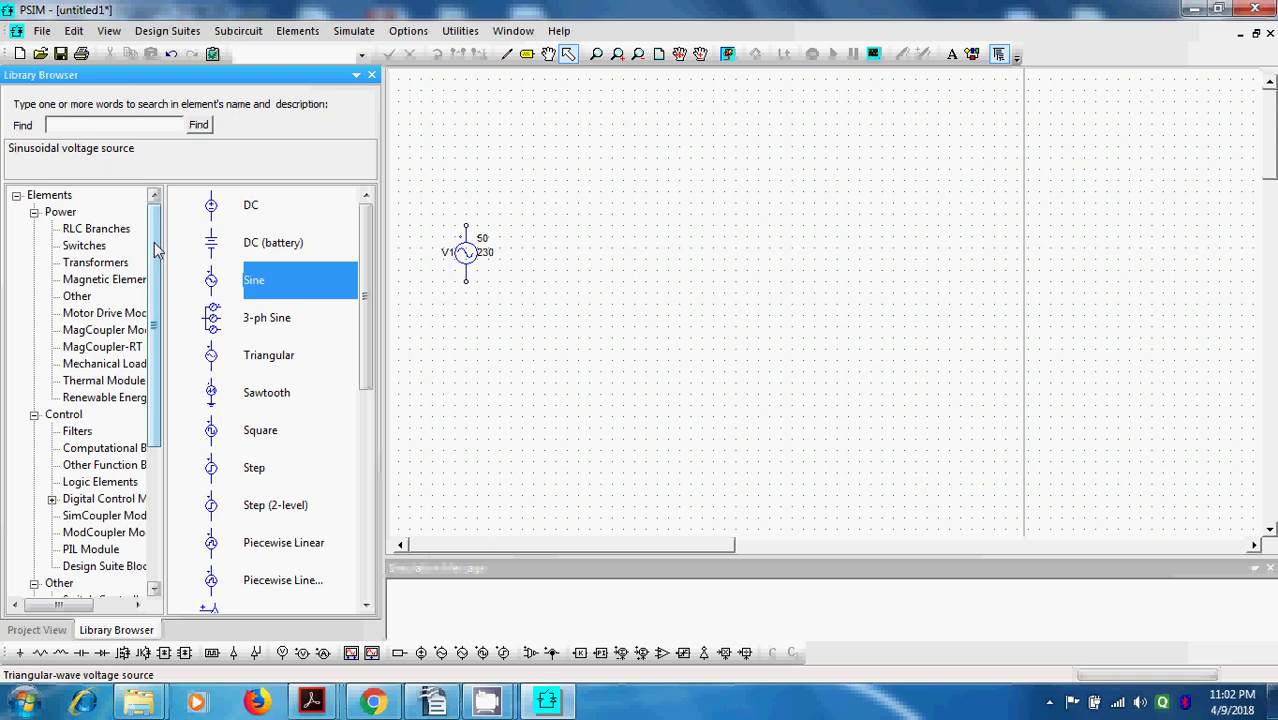
mouse_move(155, 250)
left_mouse_down()
mouse_move(162, 300)
mouse_move(162, 243)
left_mouse_up()
left_click(108, 264)
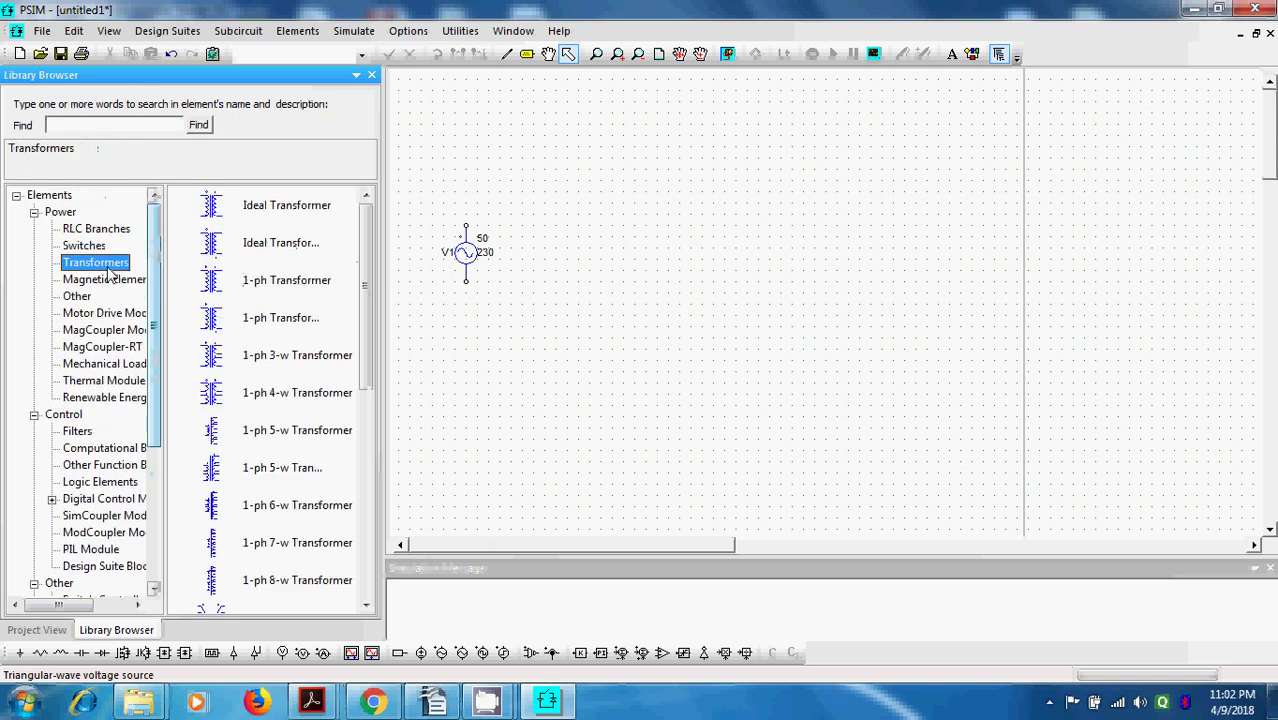
left_click(256, 207)
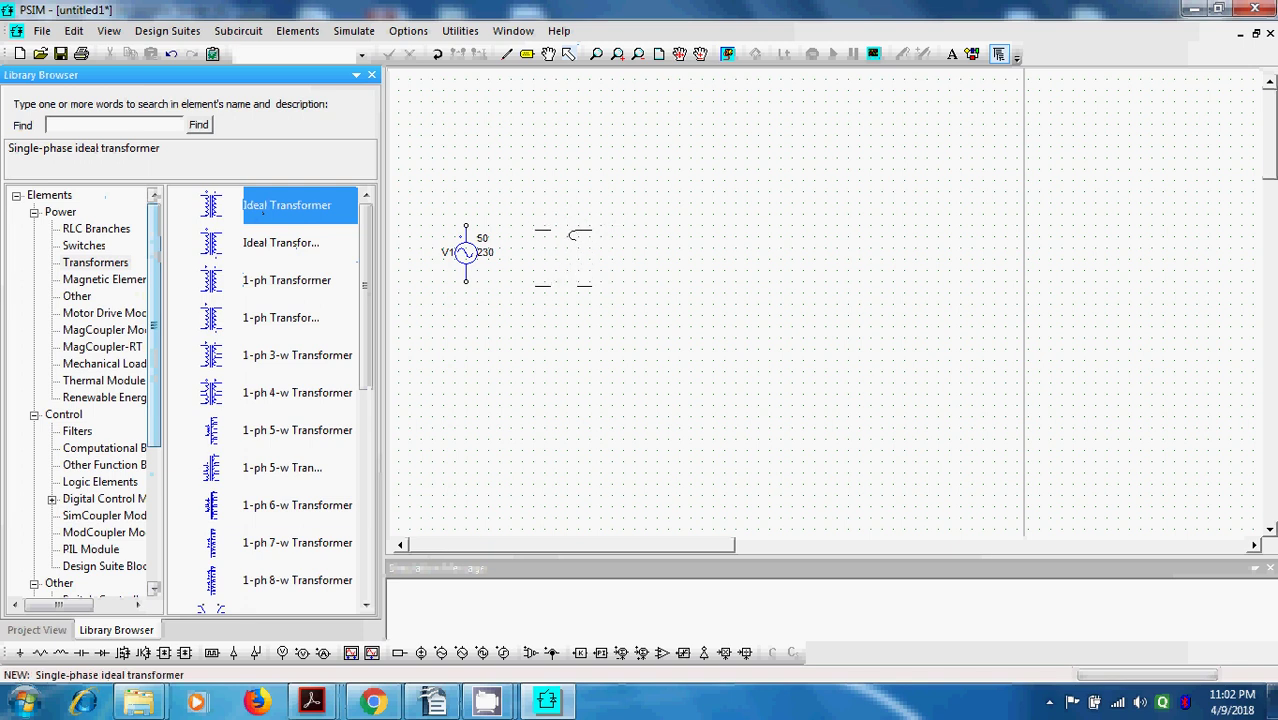
left_click(562, 252)
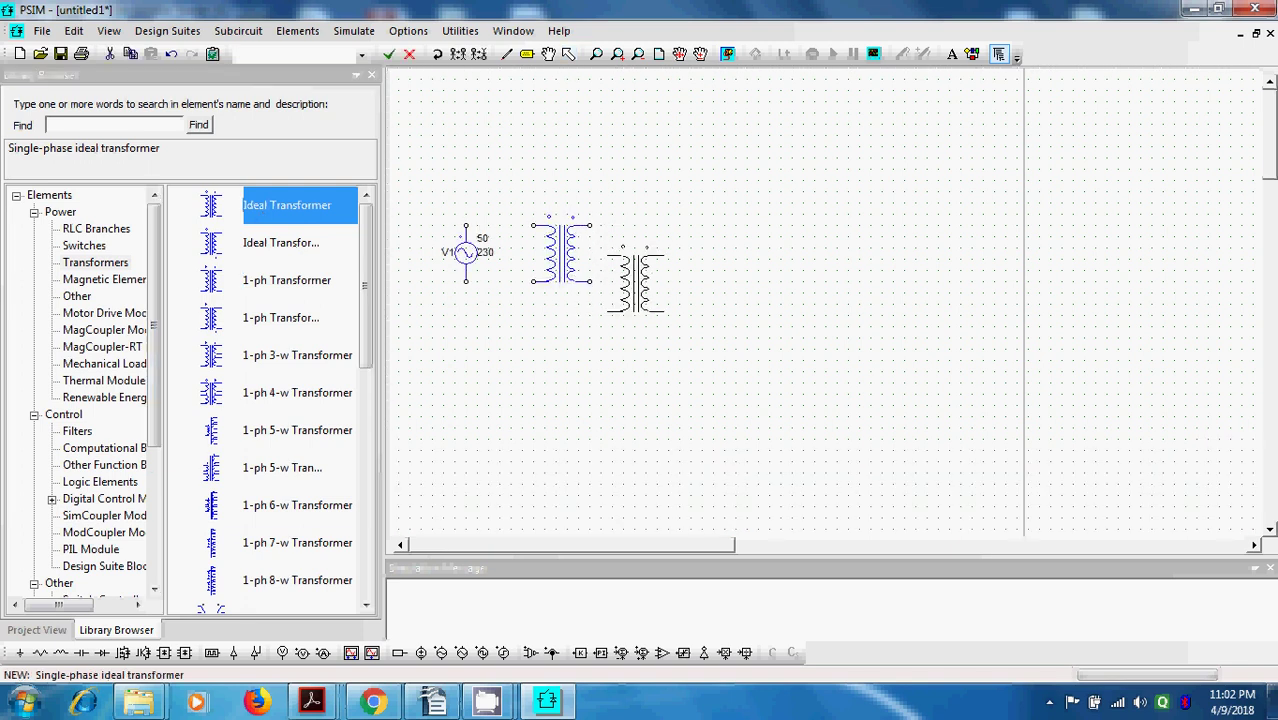
key("Escape")
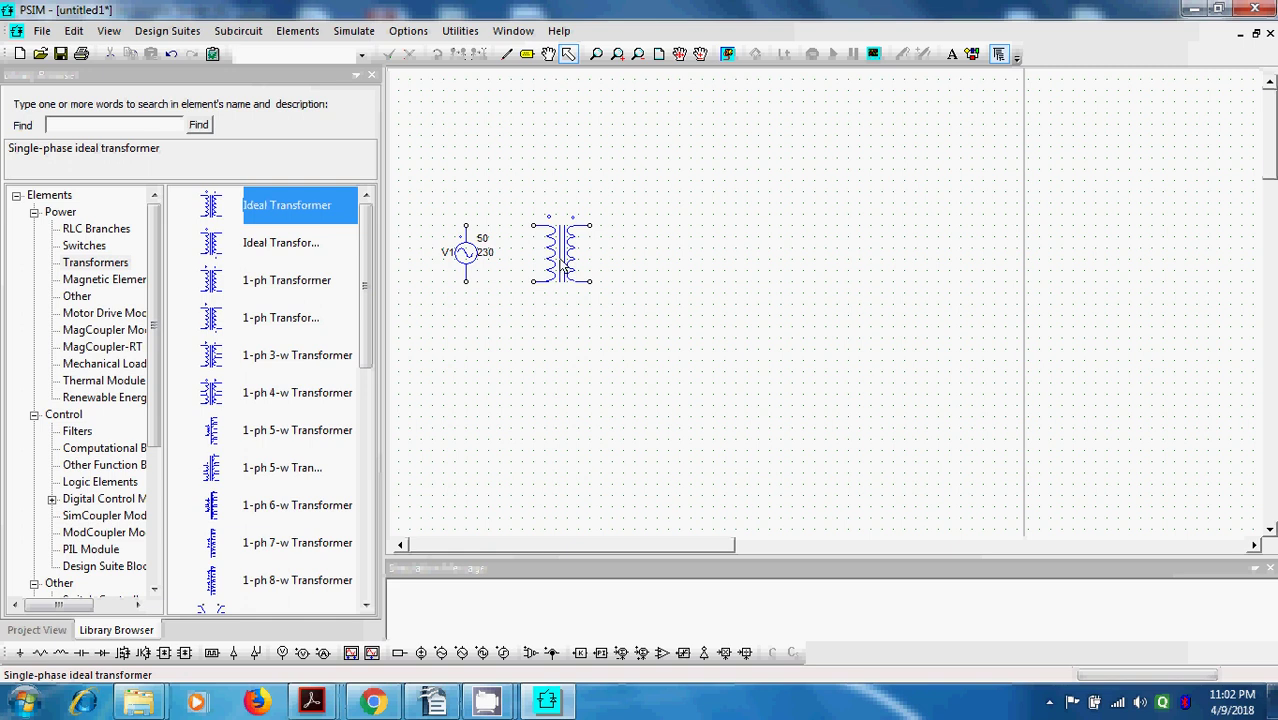
View the ideal transformer's parameters and open a blank document in Microsoft Word.
double_click(567, 266)
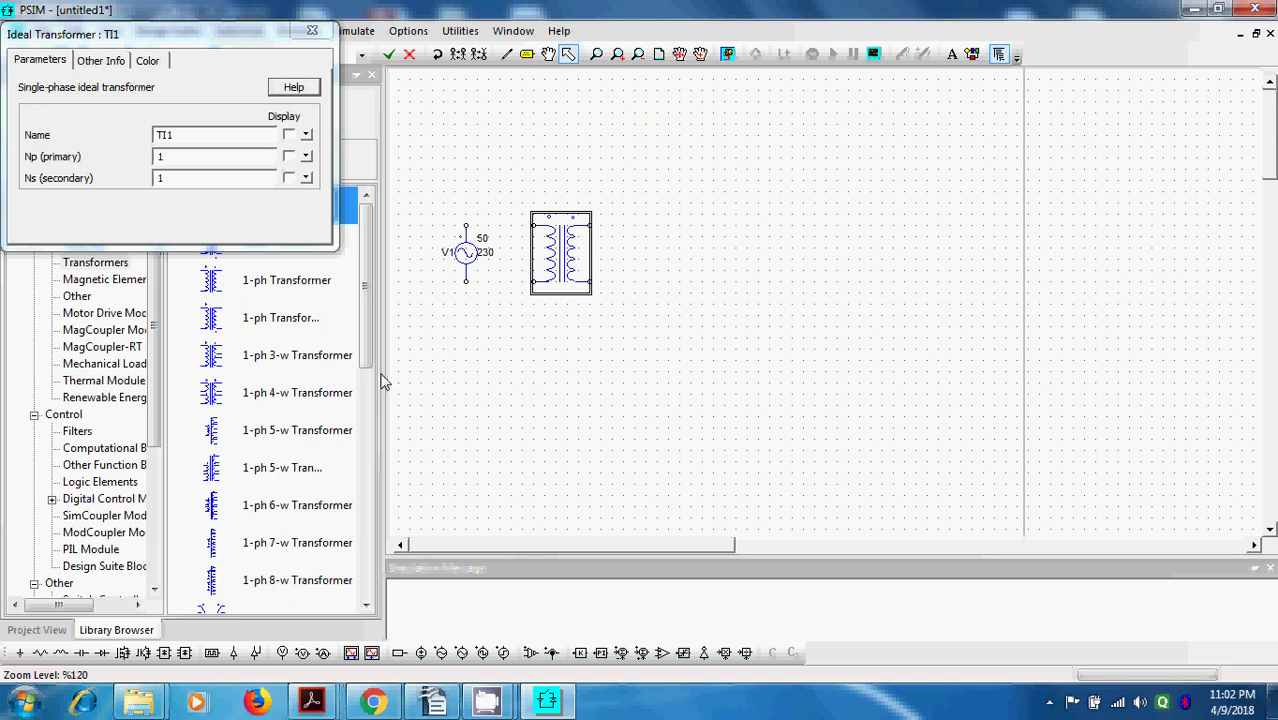
left_click(1195, 9)
left_click(1195, 9)
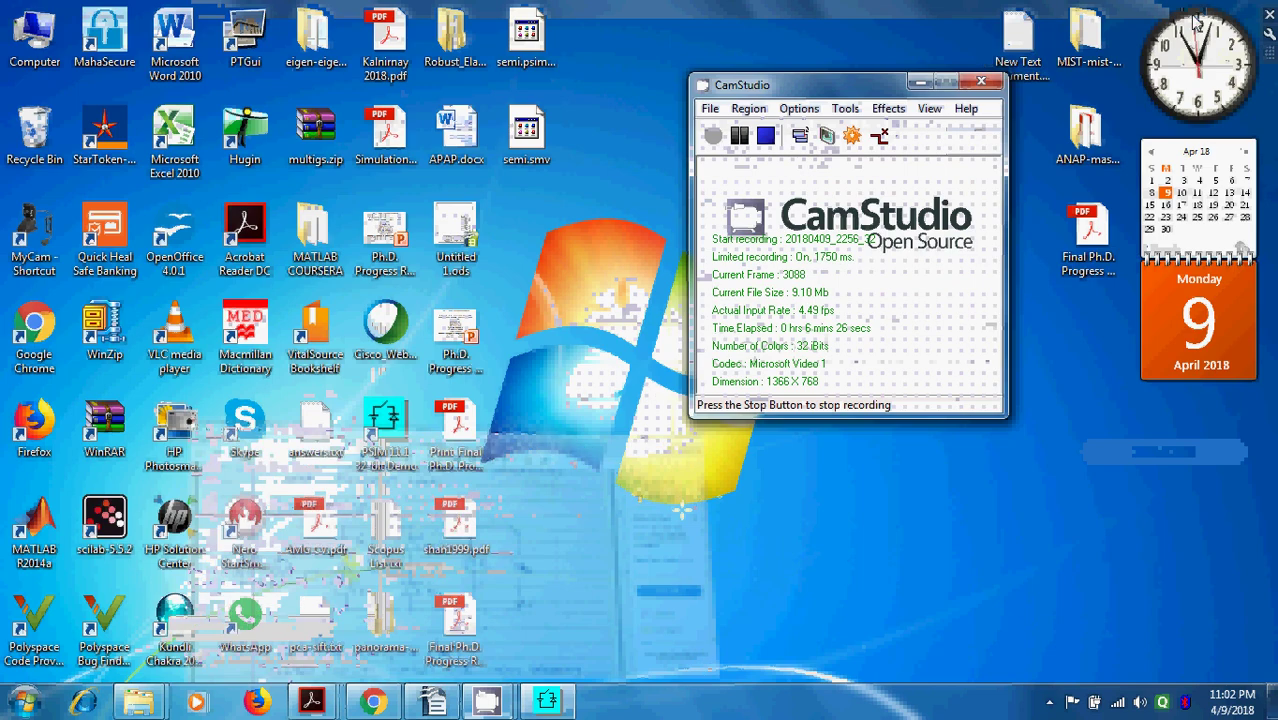
double_click(165, 55)
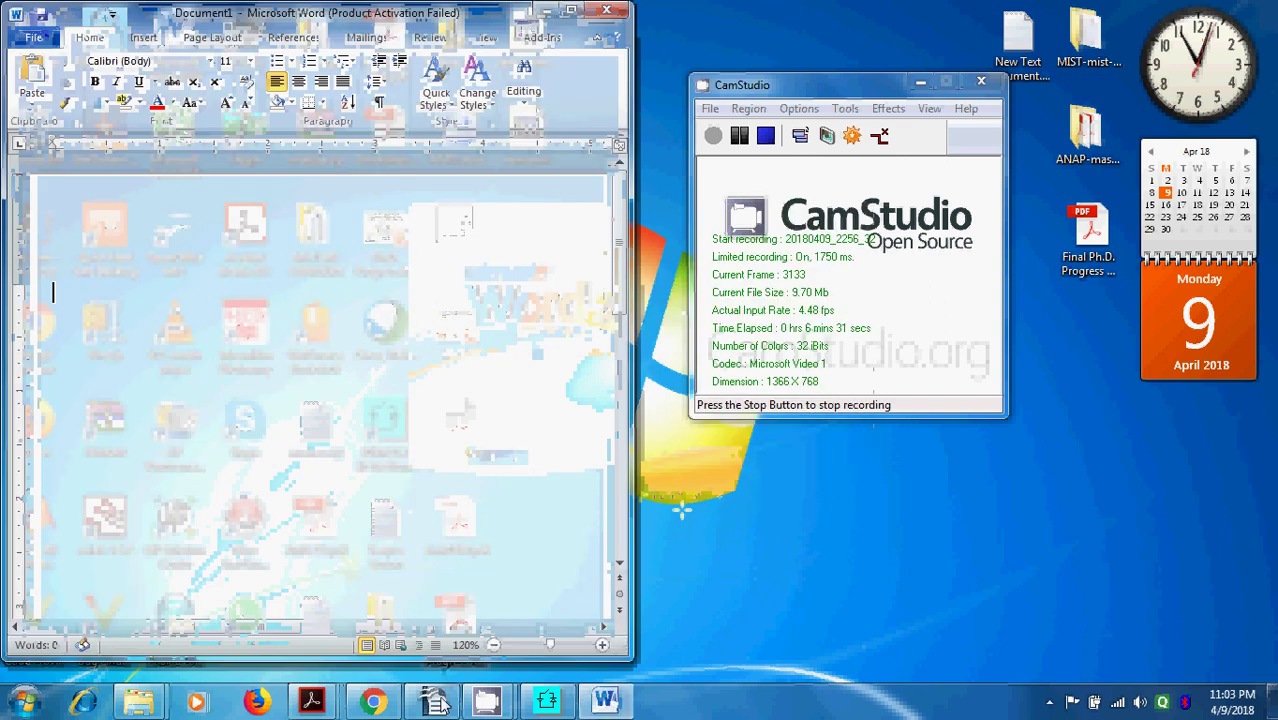
Switch to OpenOffice Writer and read the single phase semiconverter simulation parameters in New_Power Electronics Lab Manual 2.doc.
mouse_move(437, 703)
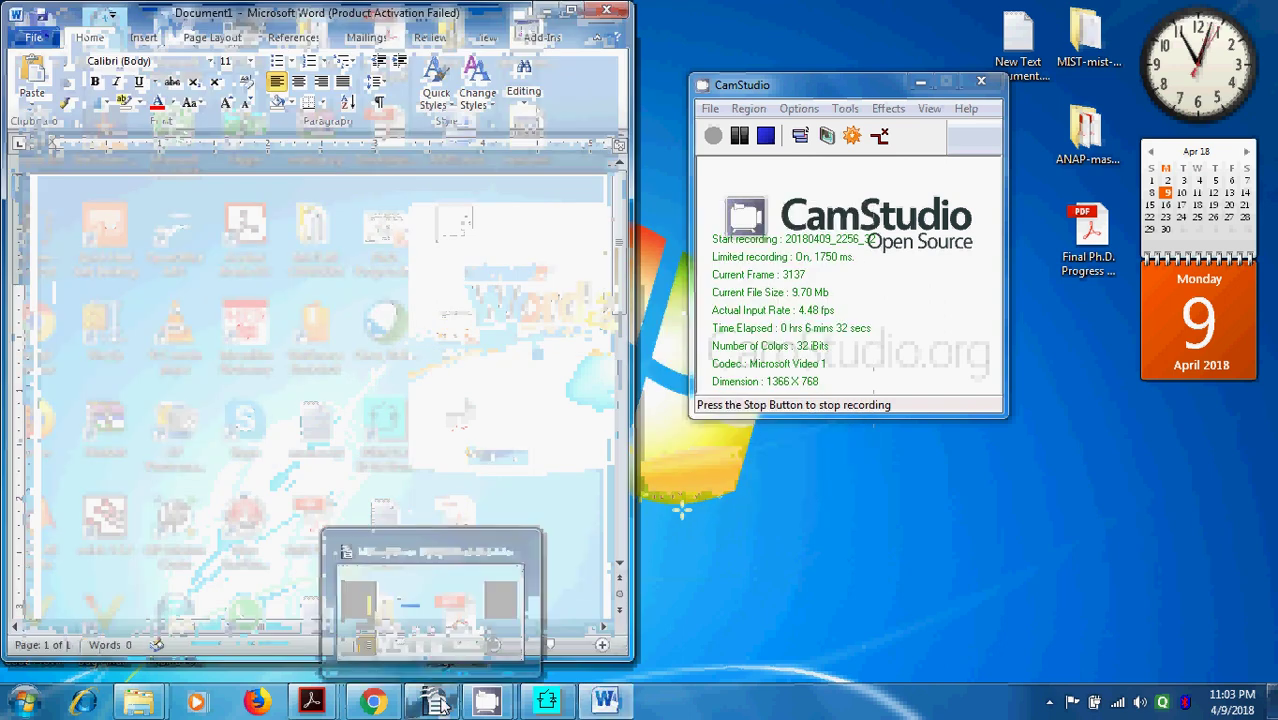
left_click(430, 600)
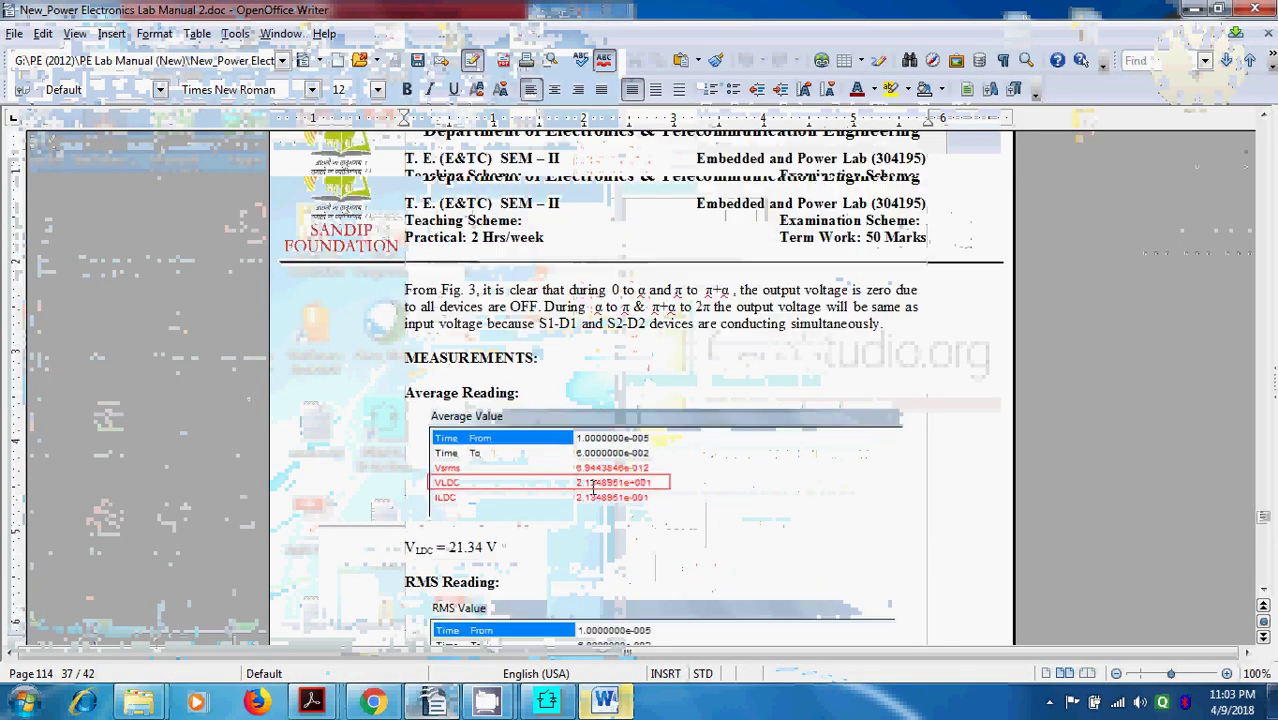
scroll(593, 484, "up", 20)
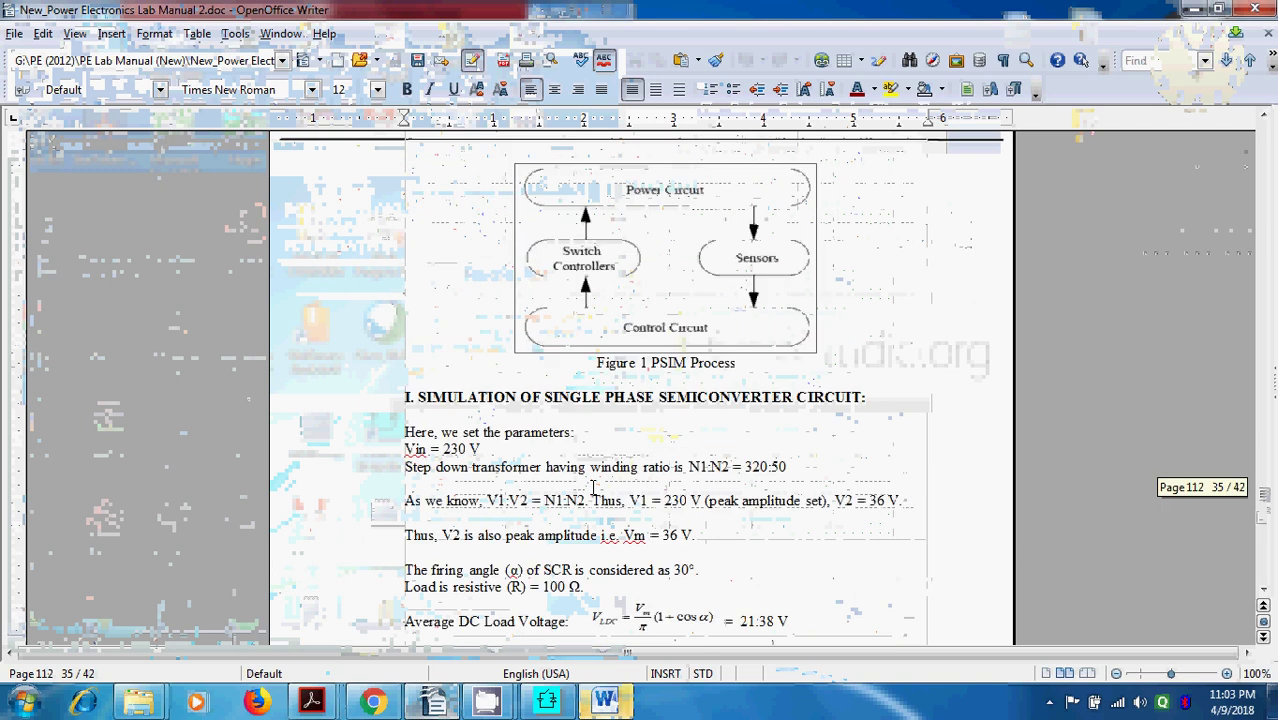
scroll(593, 487, "down", 2)
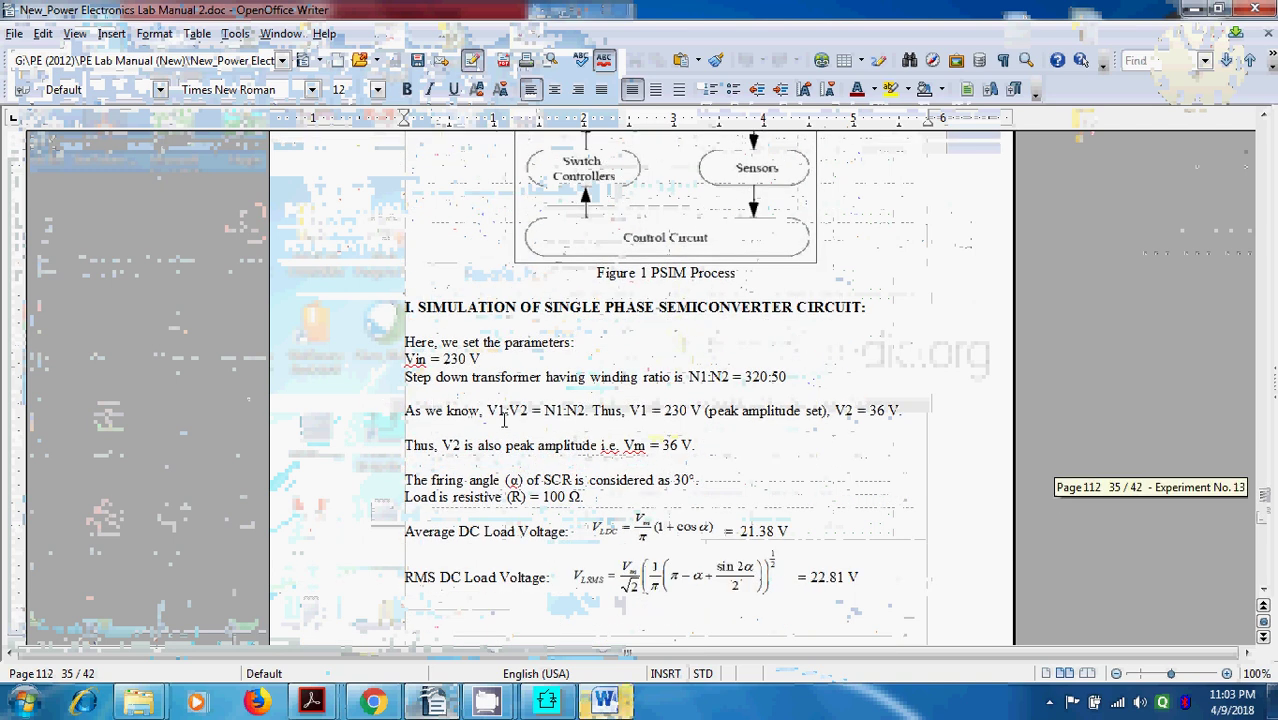
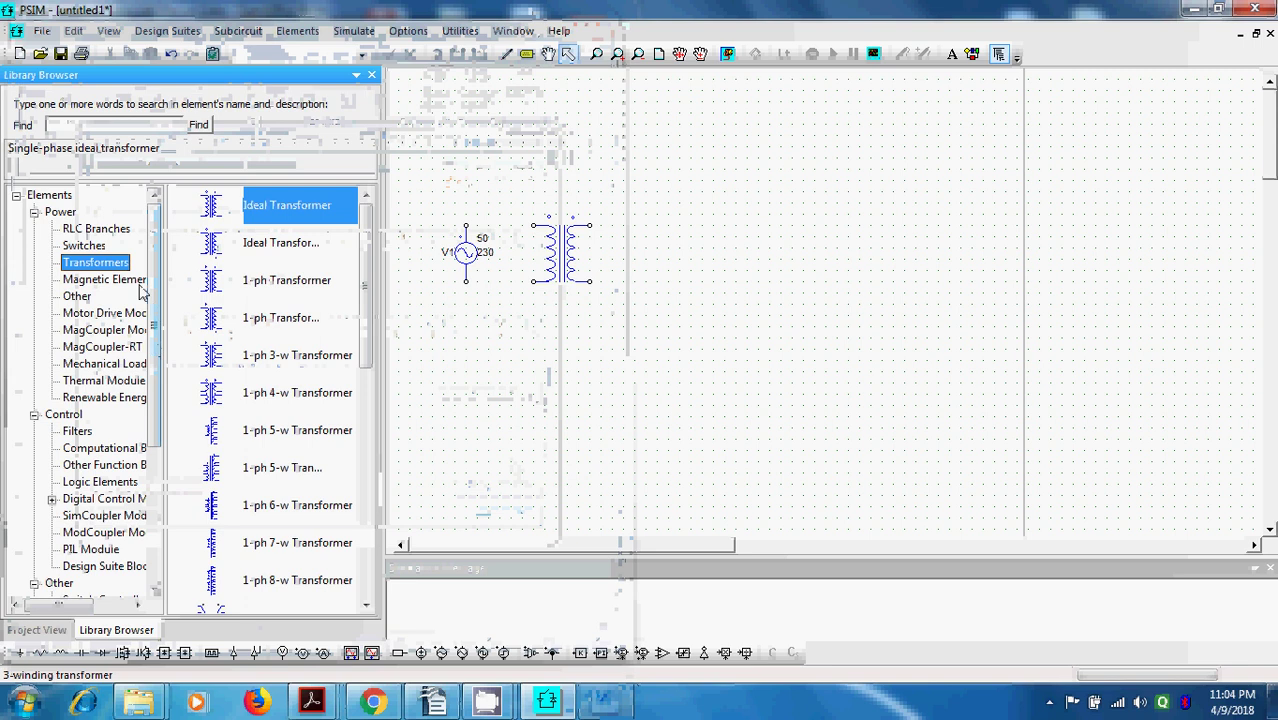
Place two thyristors from the Switches group side by side above and right of the transformer, rotated vertically with cathodes up.
left_click(88, 247)
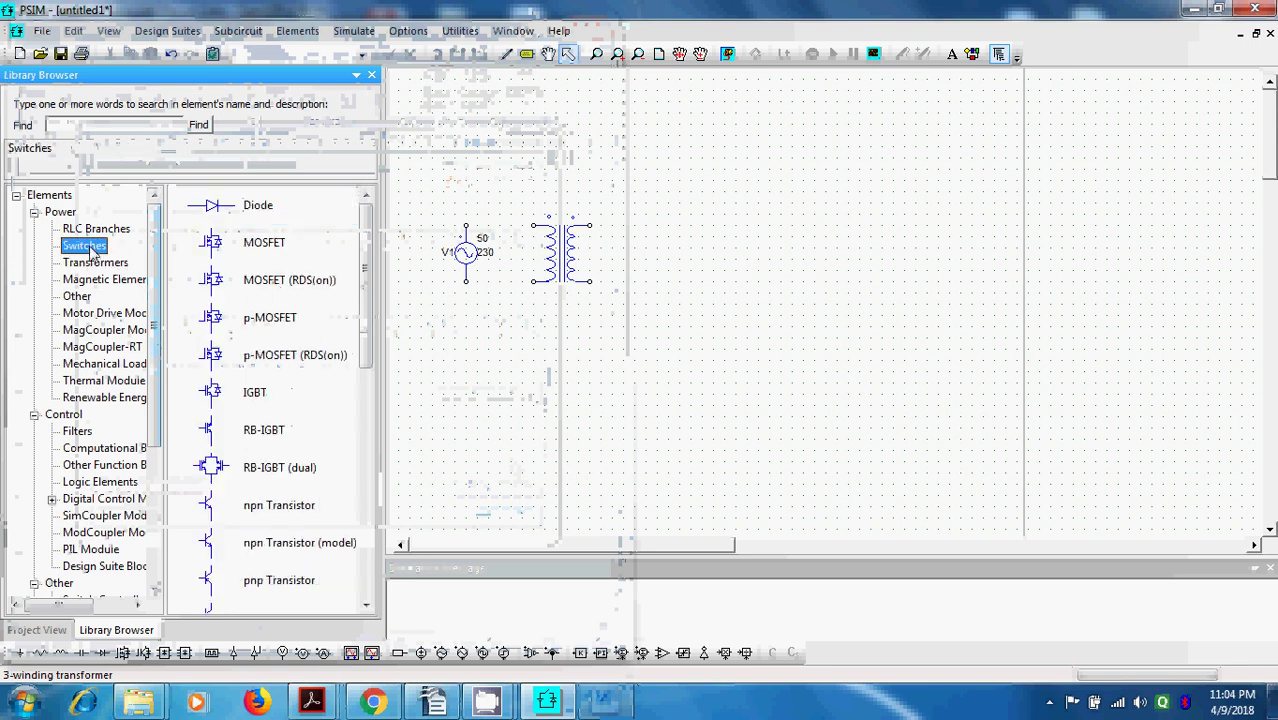
left_click(363, 294)
scroll(363, 298, "down", 3)
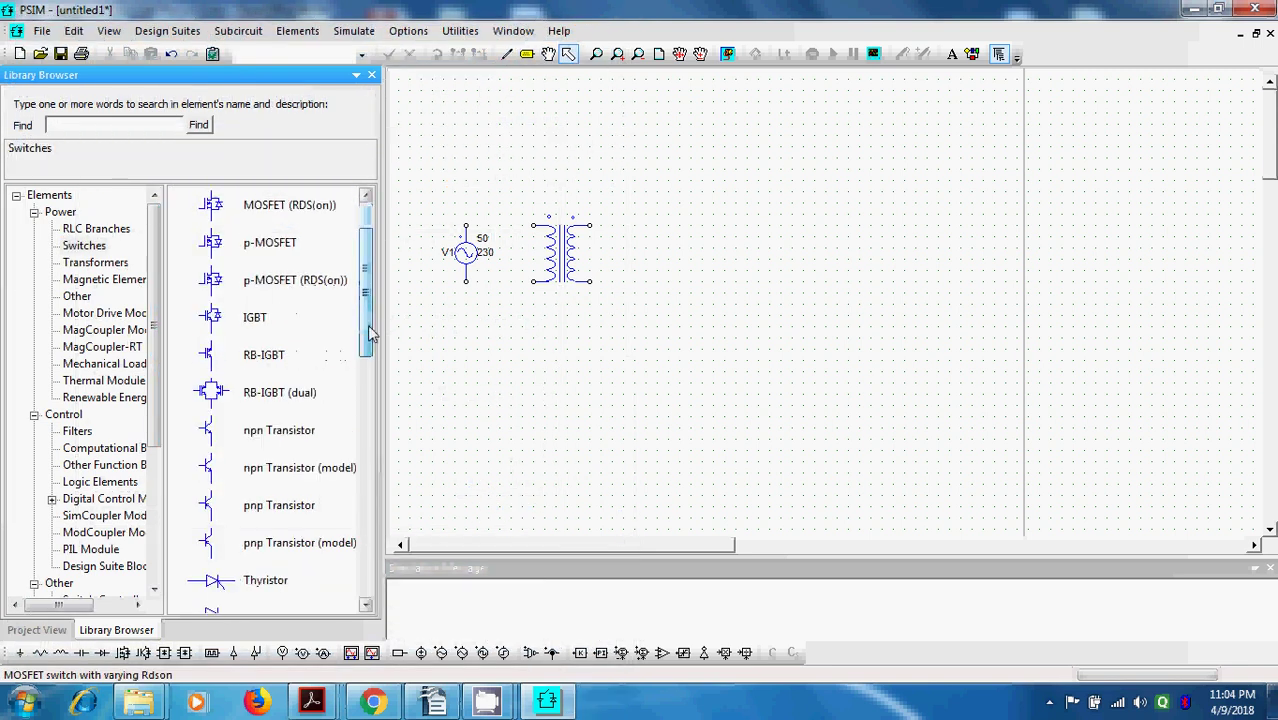
left_click(262, 477)
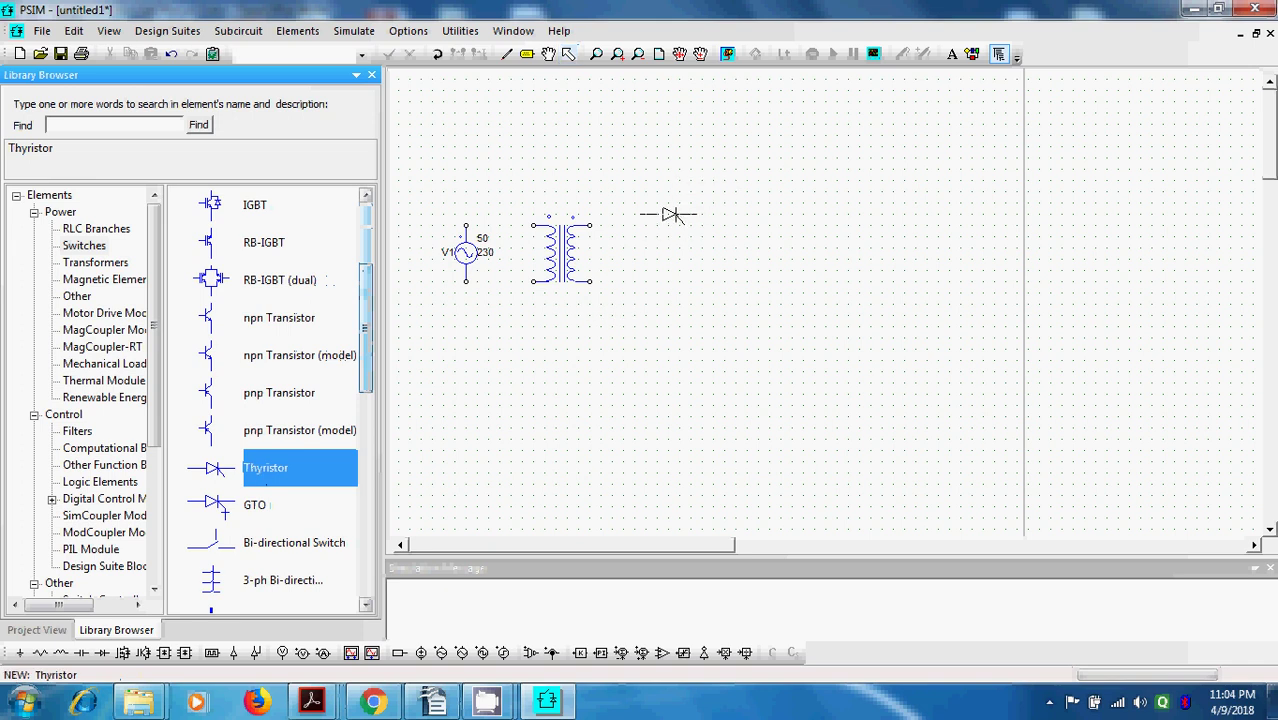
right_click(684, 215)
right_click(684, 213)
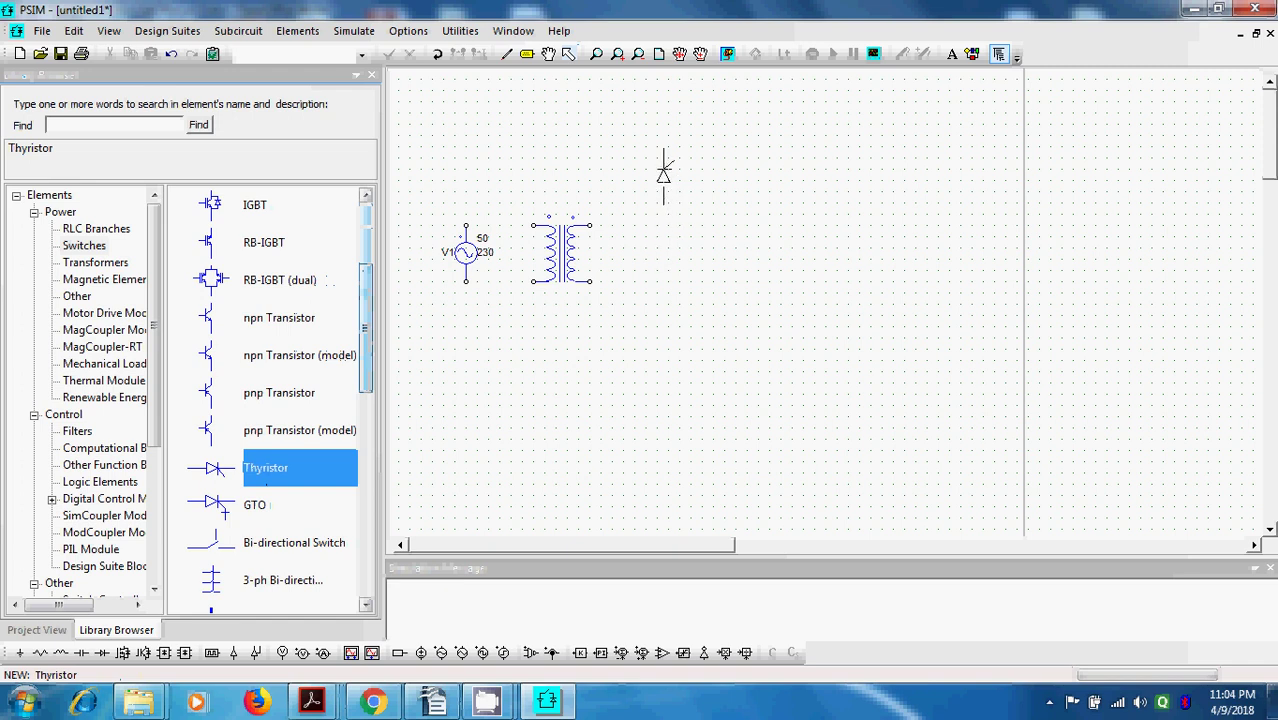
left_click(668, 177)
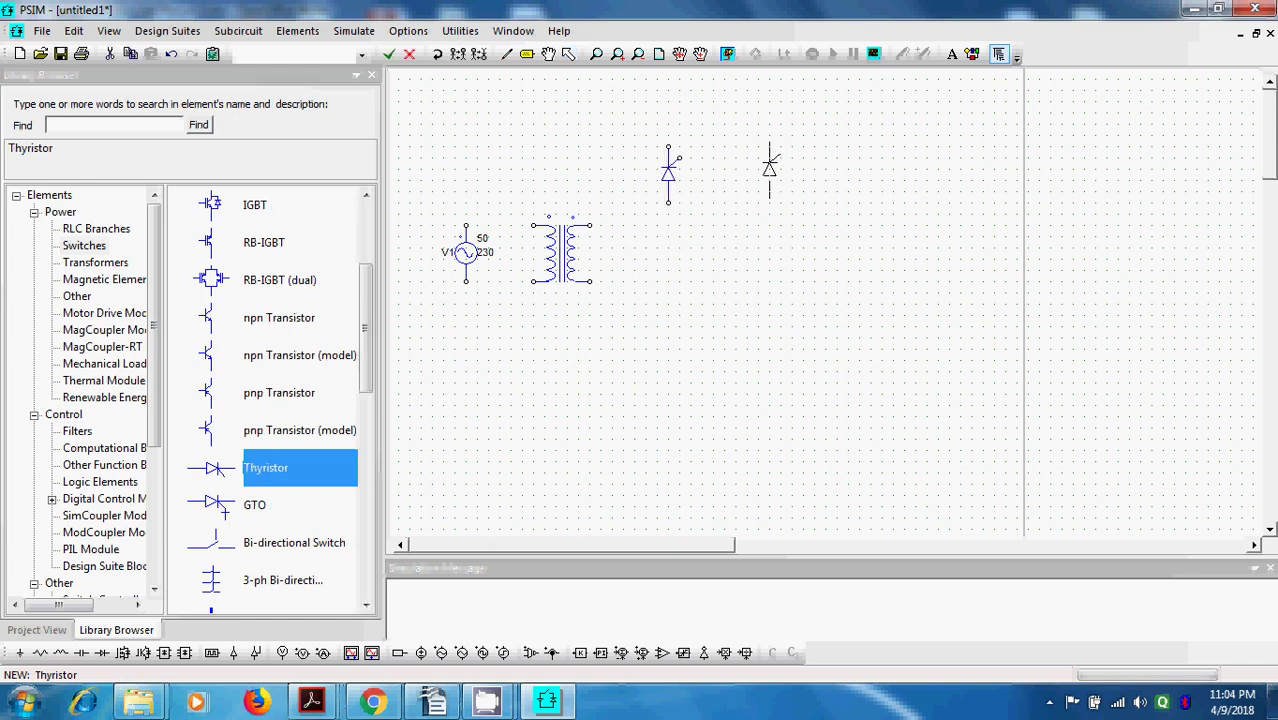
left_click(769, 175)
key("Escape")
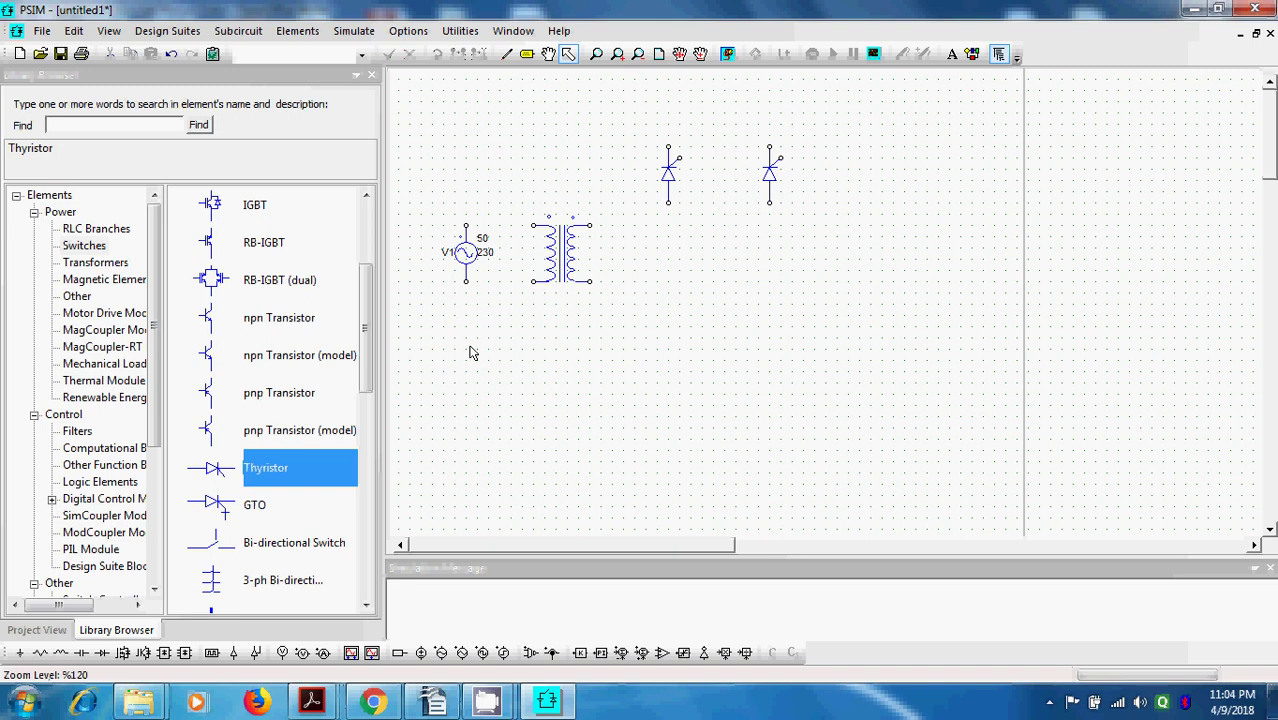
Place two diodes from the Switches group, one below each thyristor, rotated vertically with cathodes up.
scroll(375, 373, "up", 2)
left_click(250, 208)
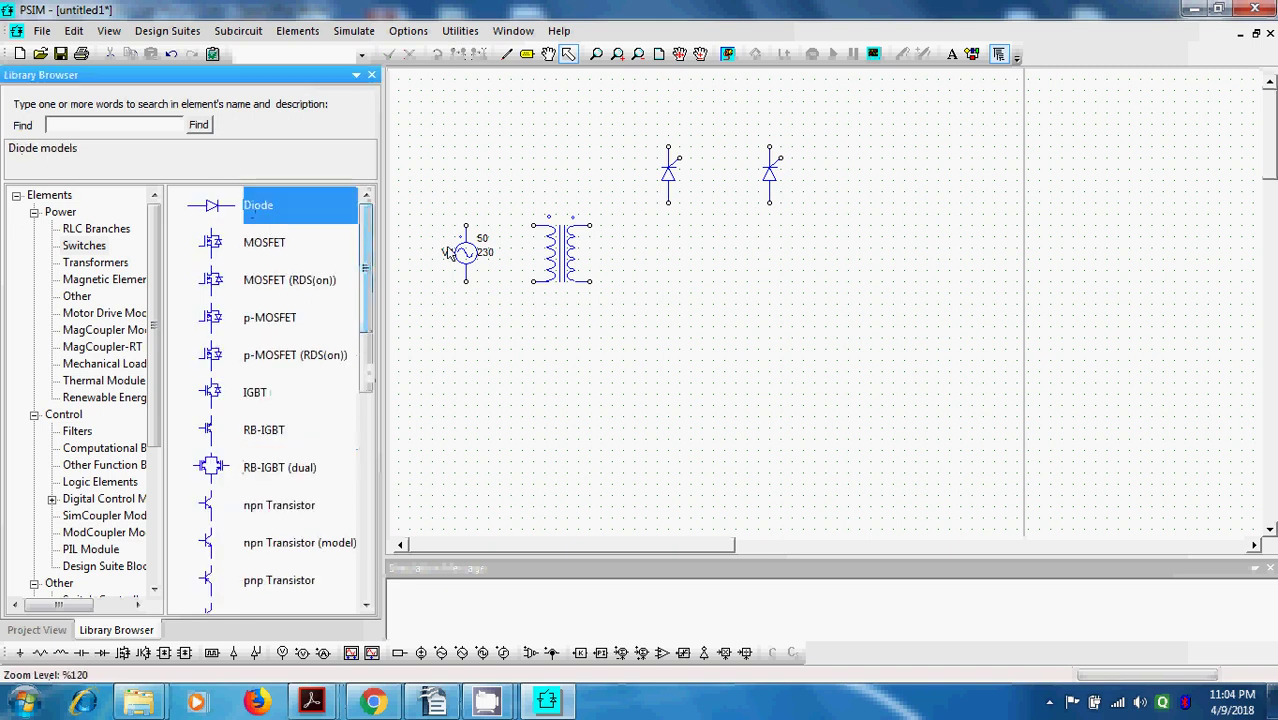
double_click(258, 208)
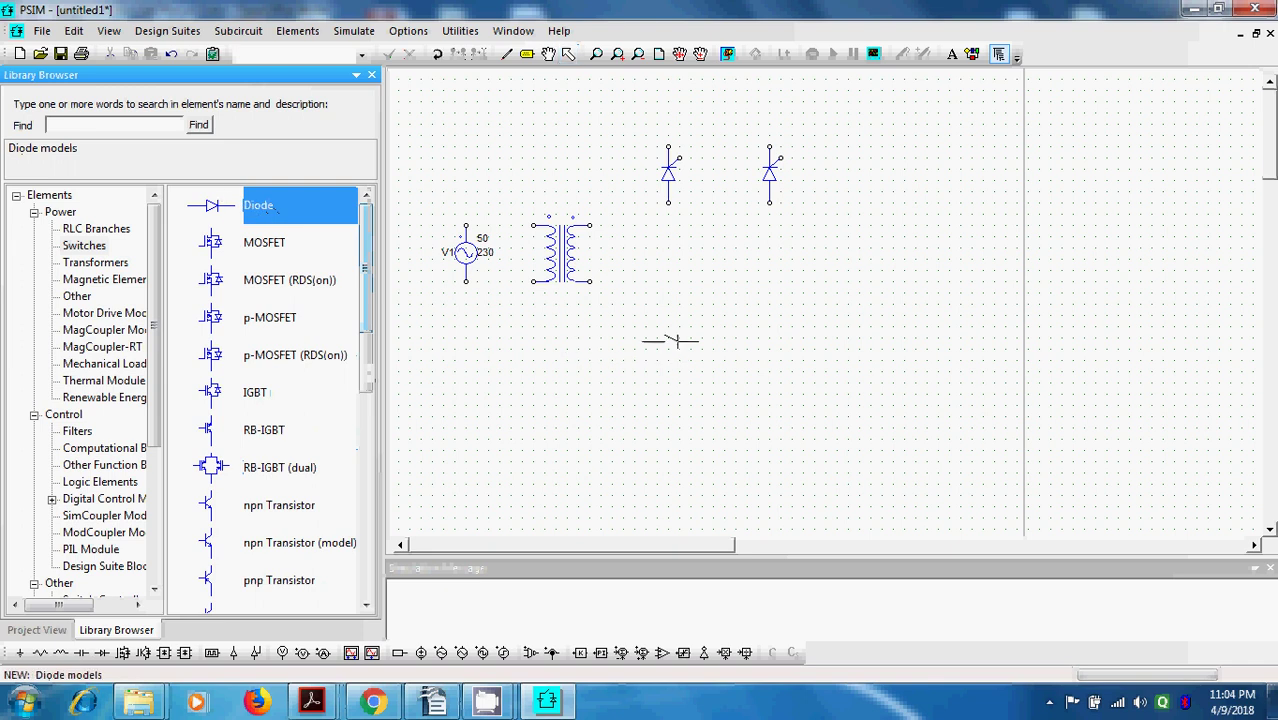
right_click(670, 341)
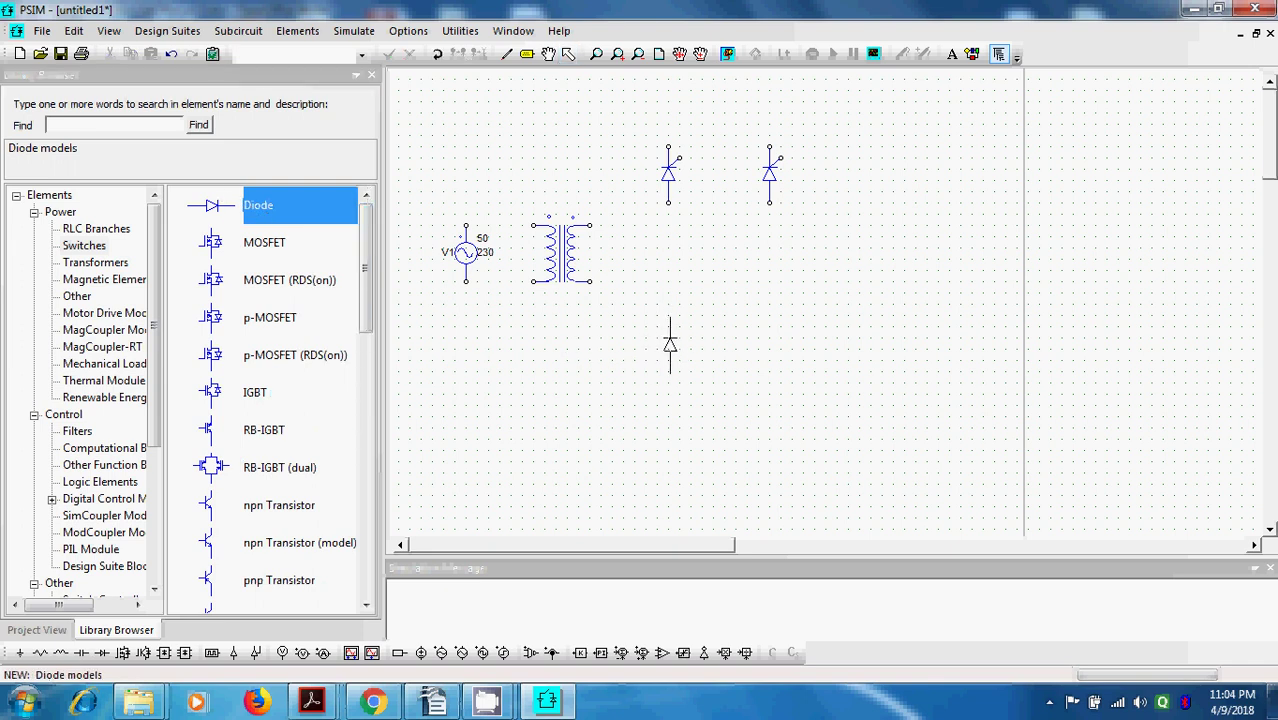
left_click(670, 341)
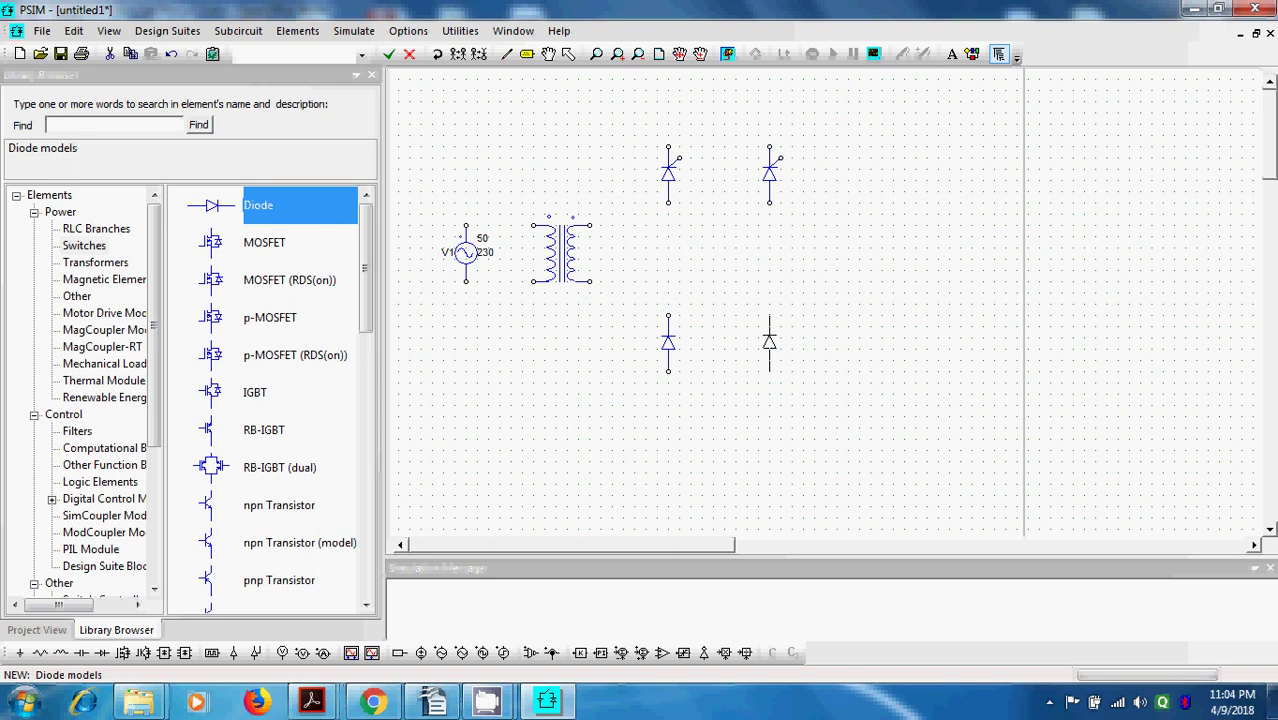
left_click(771, 341)
key("Escape")
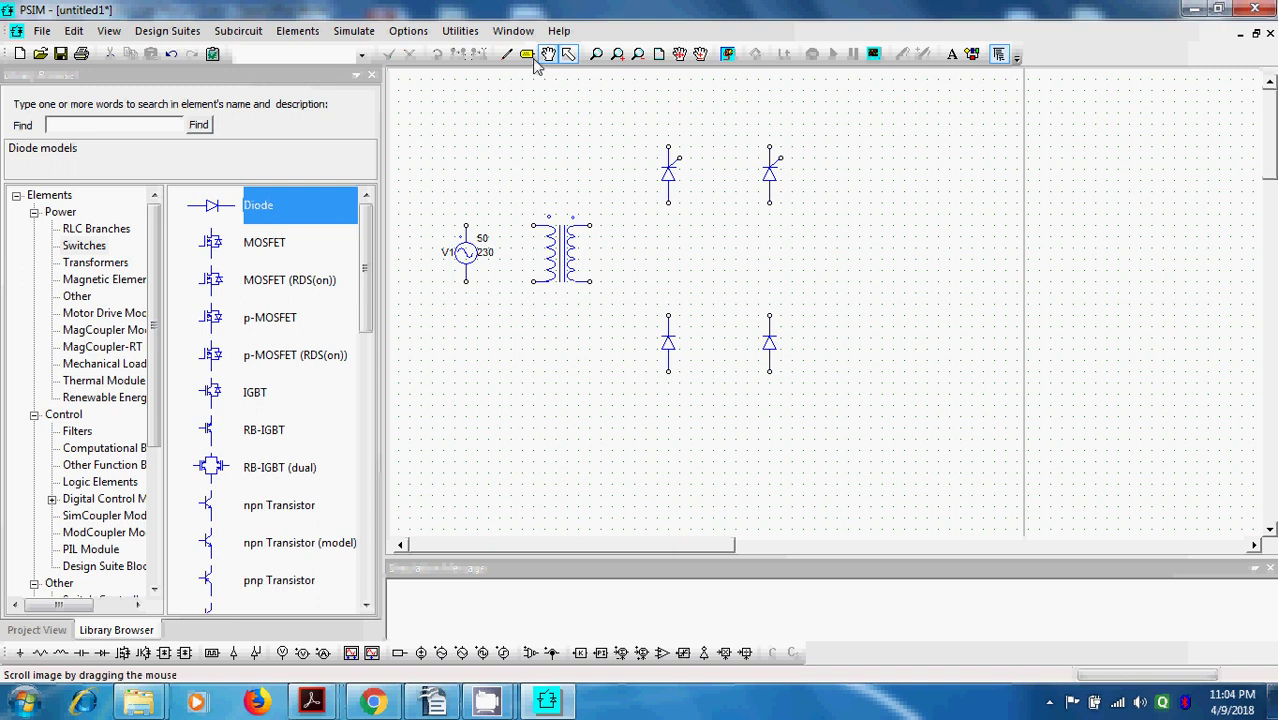
Wire the bridge: join the thyristor cathodes, connect each thyristor's anode to the diode below it, and join the diode anodes.
left_click(506, 55)
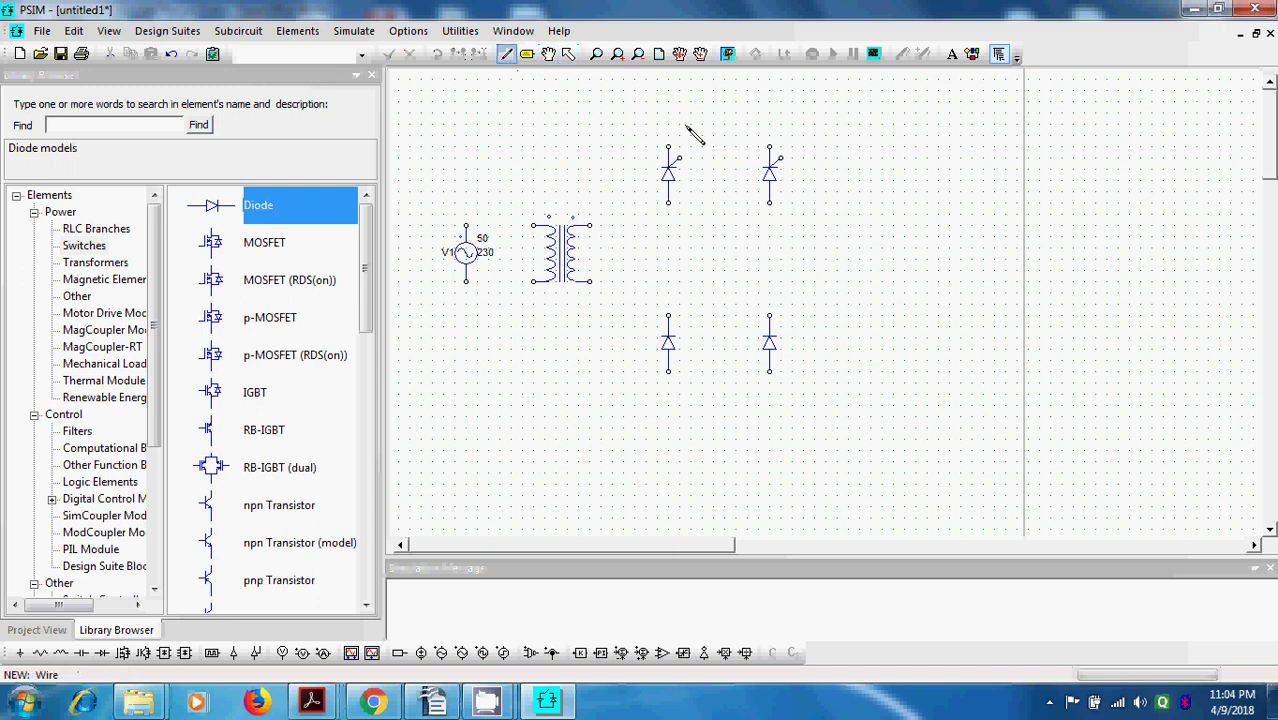
mouse_move(770, 147)
left_mouse_down()
mouse_move(770, 103)
mouse_move(685, 103)
mouse_move(670, 104)
mouse_move(678, 158)
mouse_move(669, 150)
left_mouse_up()
left_click_drag(668, 203, 668, 333)
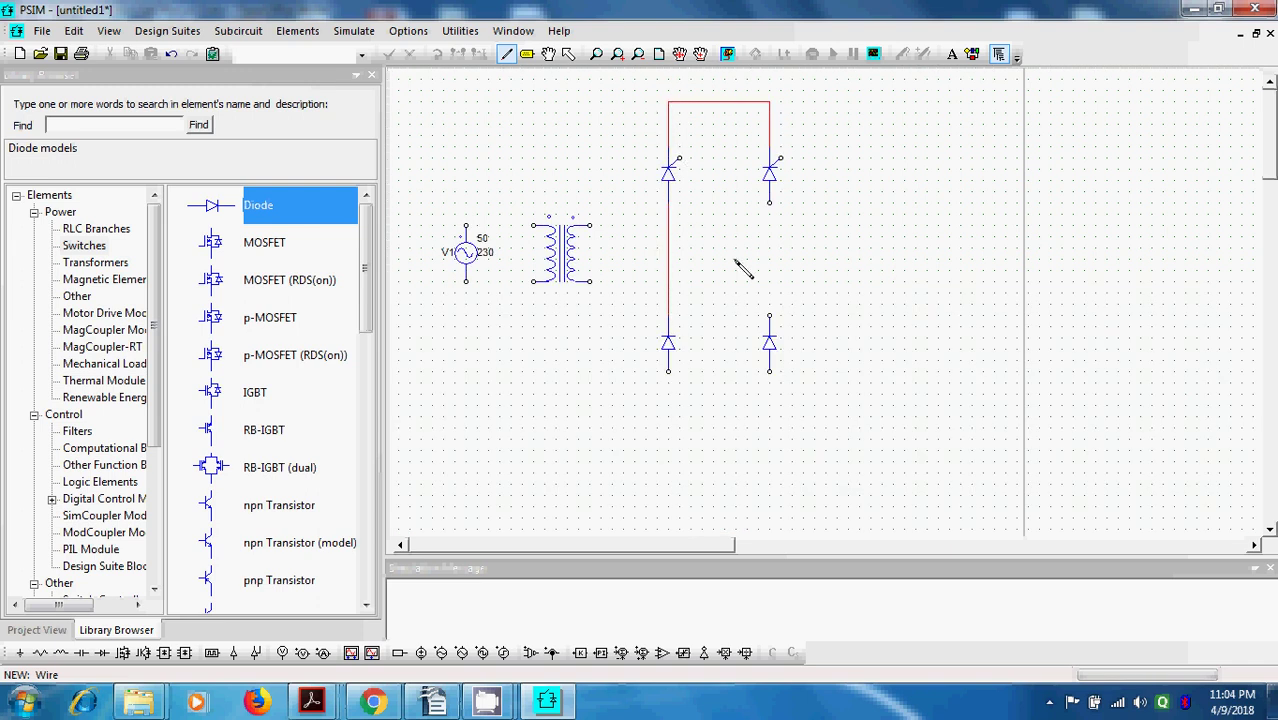
left_click_drag(770, 205, 769, 335)
mouse_move(670, 378)
left_mouse_down()
mouse_move(685, 415)
mouse_move(800, 412)
mouse_move(768, 390)
mouse_move(770, 370)
left_mouse_up()
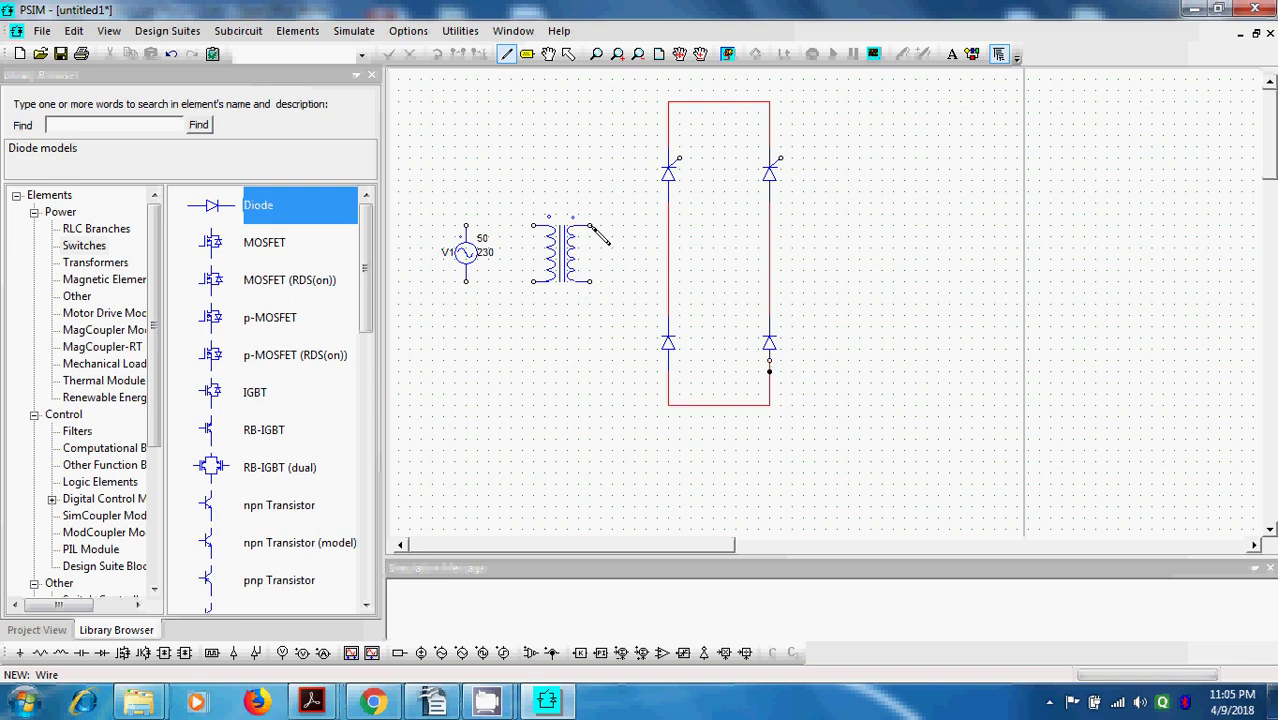
Wire the transformer's secondary terminals to the midpoints of the two bridge legs and the sine source to its primary terminals.
left_click_drag(590, 225, 673, 238)
left_click_drag(591, 283, 771, 284)
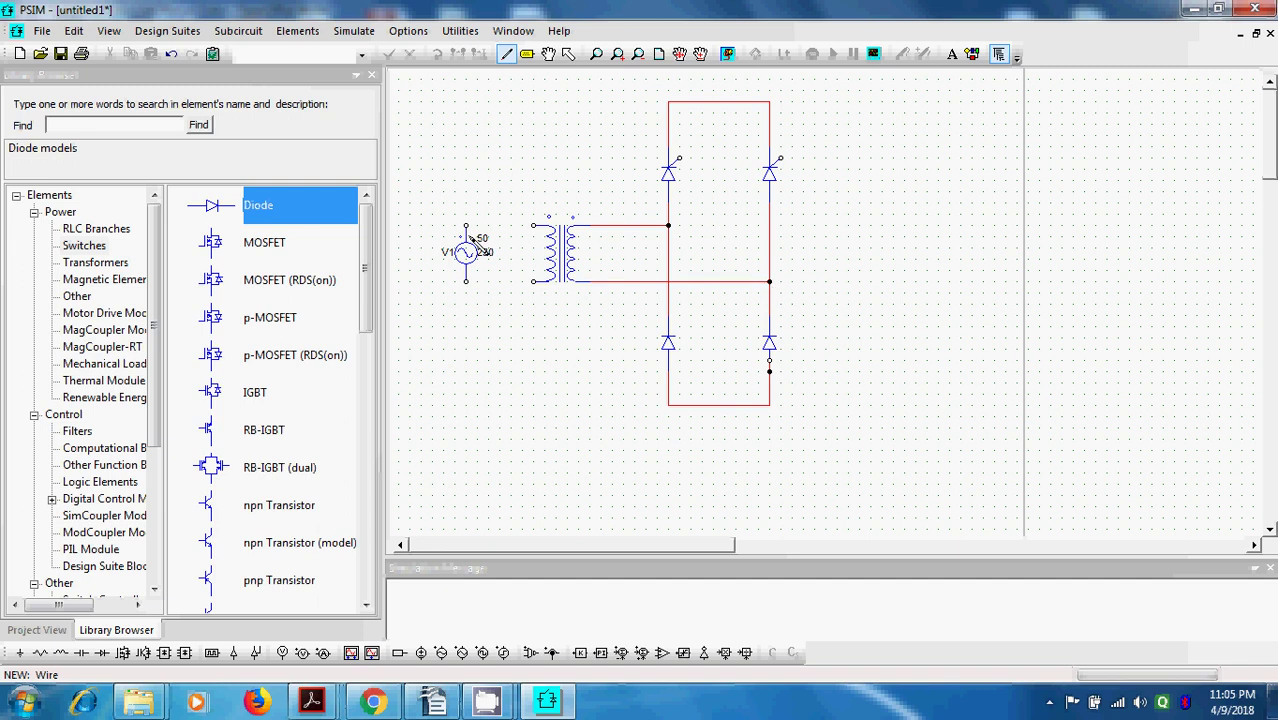
mouse_move(465, 226)
left_mouse_down()
mouse_move(511, 197)
mouse_move(523, 198)
mouse_move(523, 236)
mouse_move(545, 231)
left_mouse_up()
mouse_move(466, 283)
left_mouse_down()
mouse_move(503, 322)
mouse_move(519, 321)
mouse_move(507, 300)
mouse_move(472, 310)
mouse_move(480, 318)
mouse_move(537, 284)
left_mouse_up()
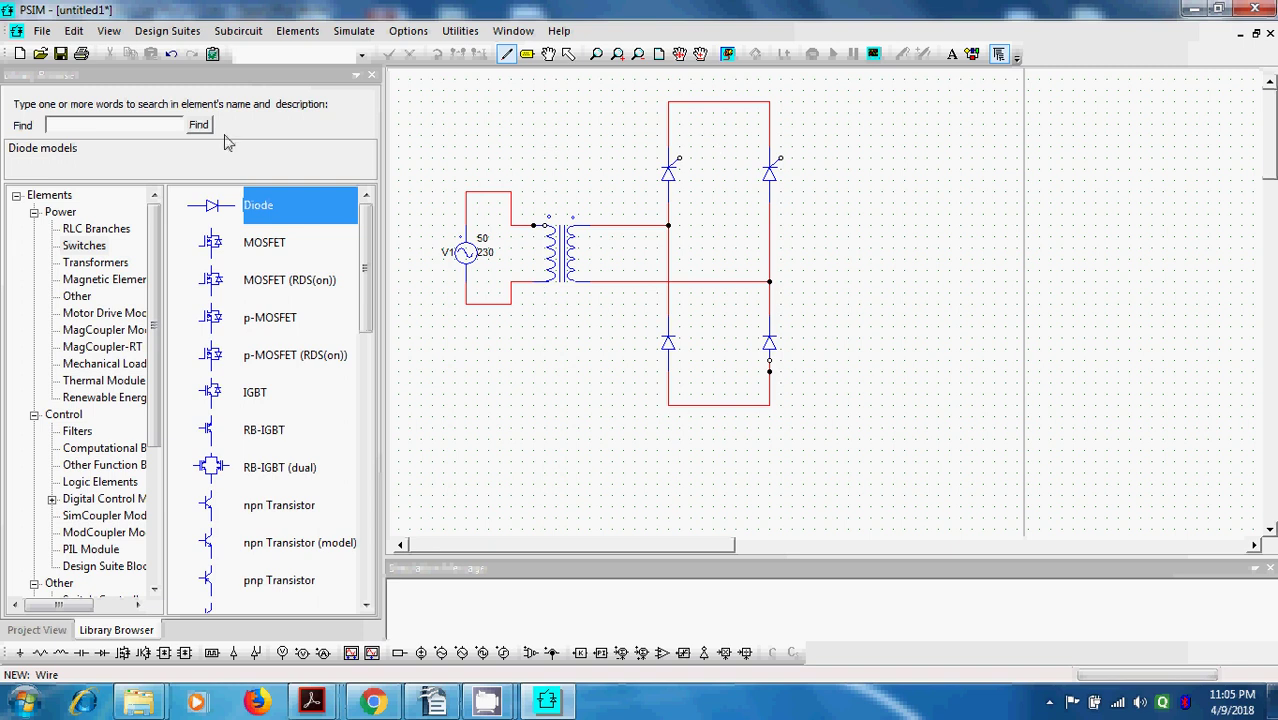
left_click(568, 55)
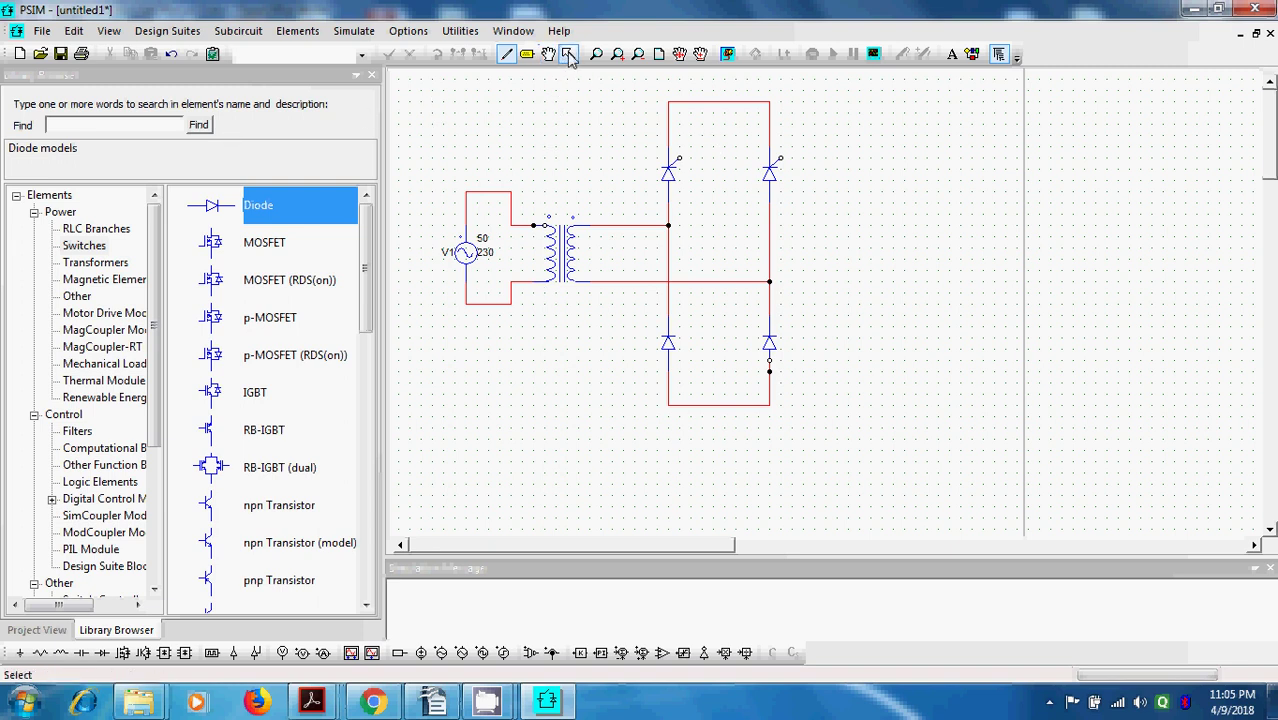
Name the left thyristor S1 and the right thyristor S2, displaying both names on the schematic.
double_click(676, 178)
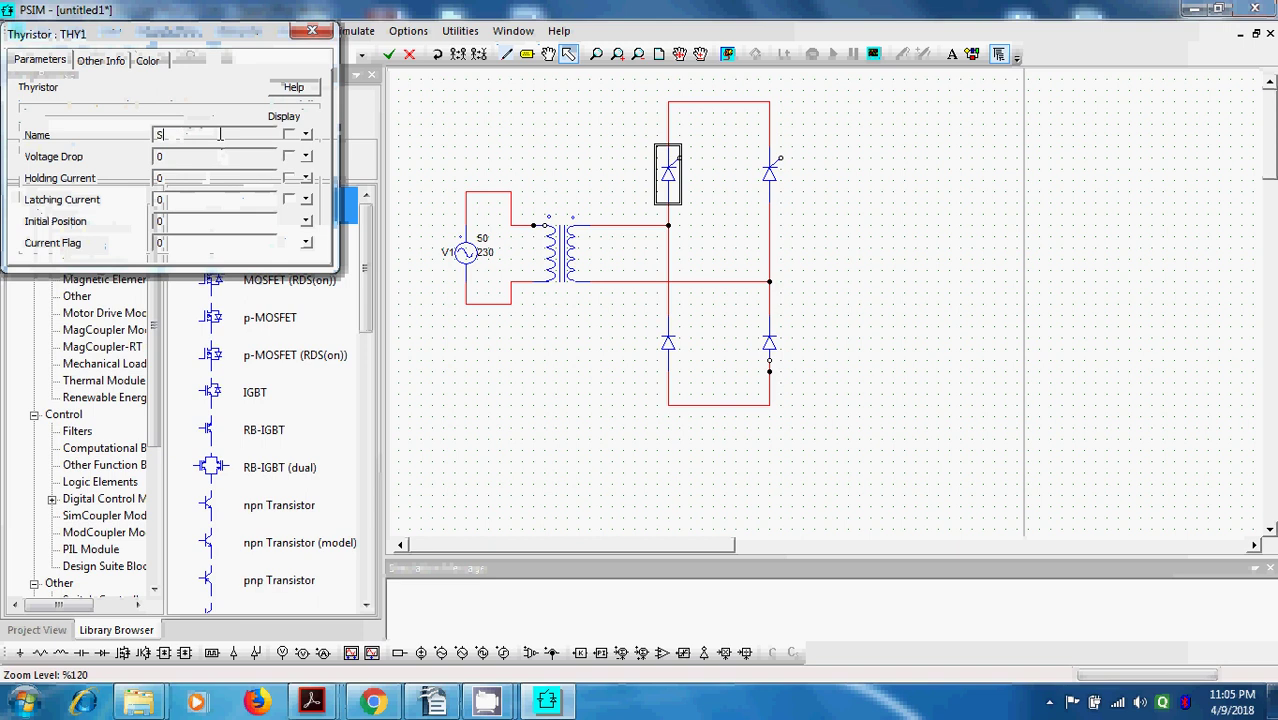
left_click(289, 136)
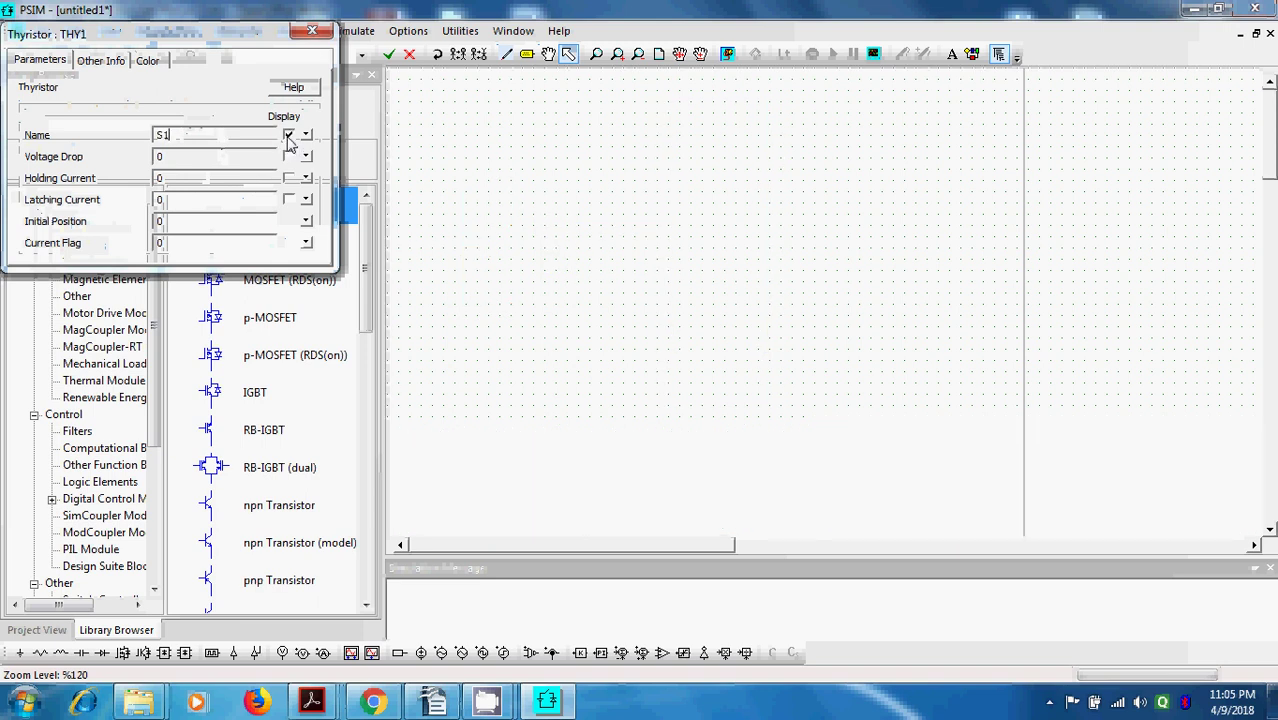
left_click(312, 31)
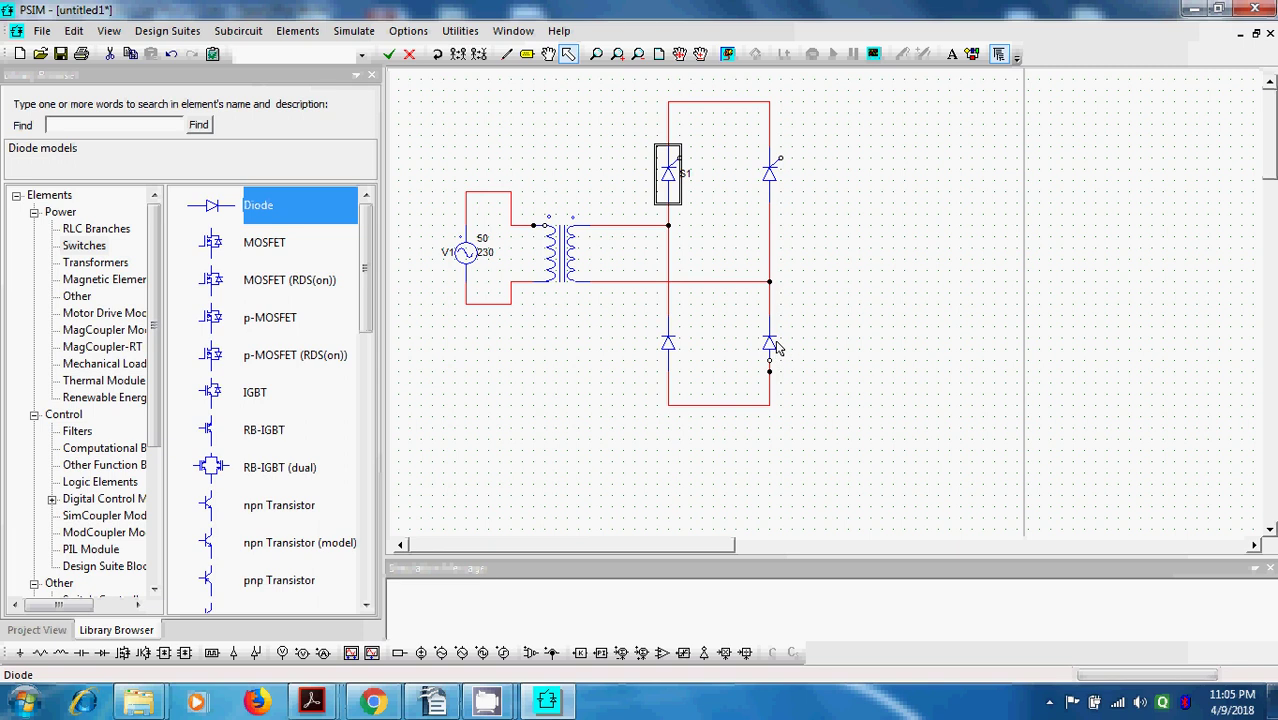
double_click(772, 176)
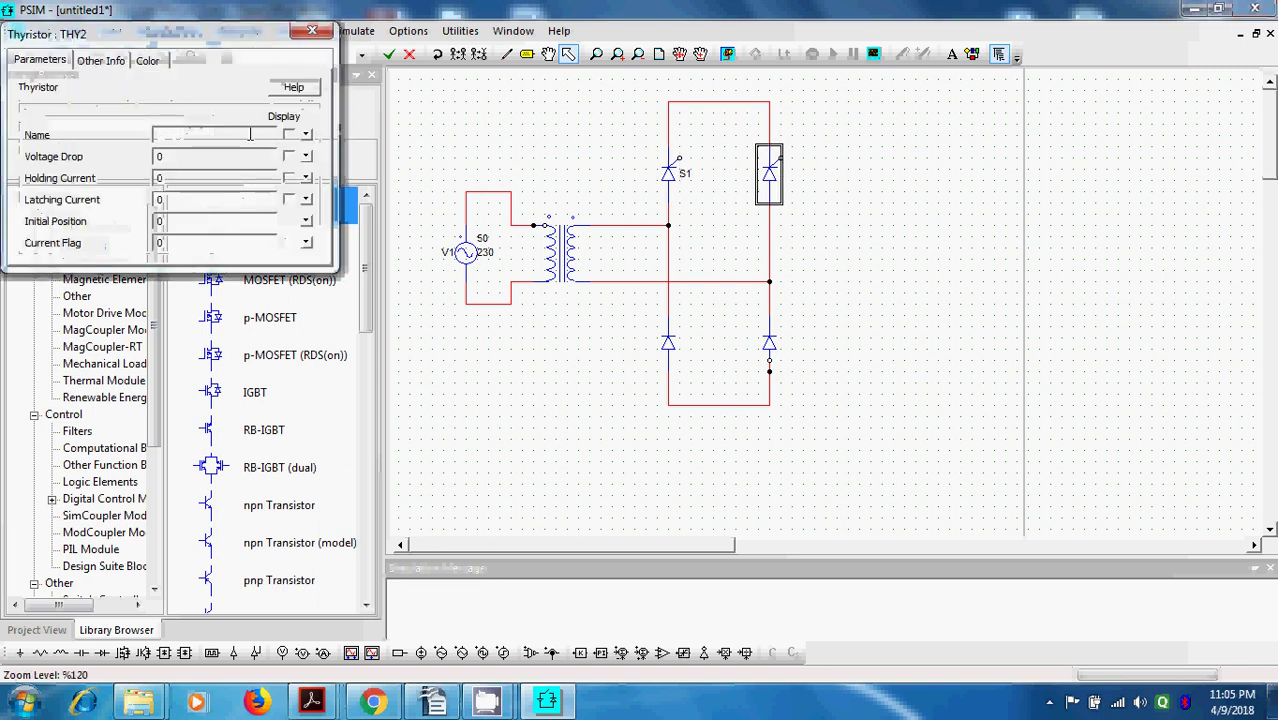
left_click(287, 135)
left_click(304, 33)
Name the right diode D1 and the left diode D2, displaying both names on the schematic.
double_click(769, 343)
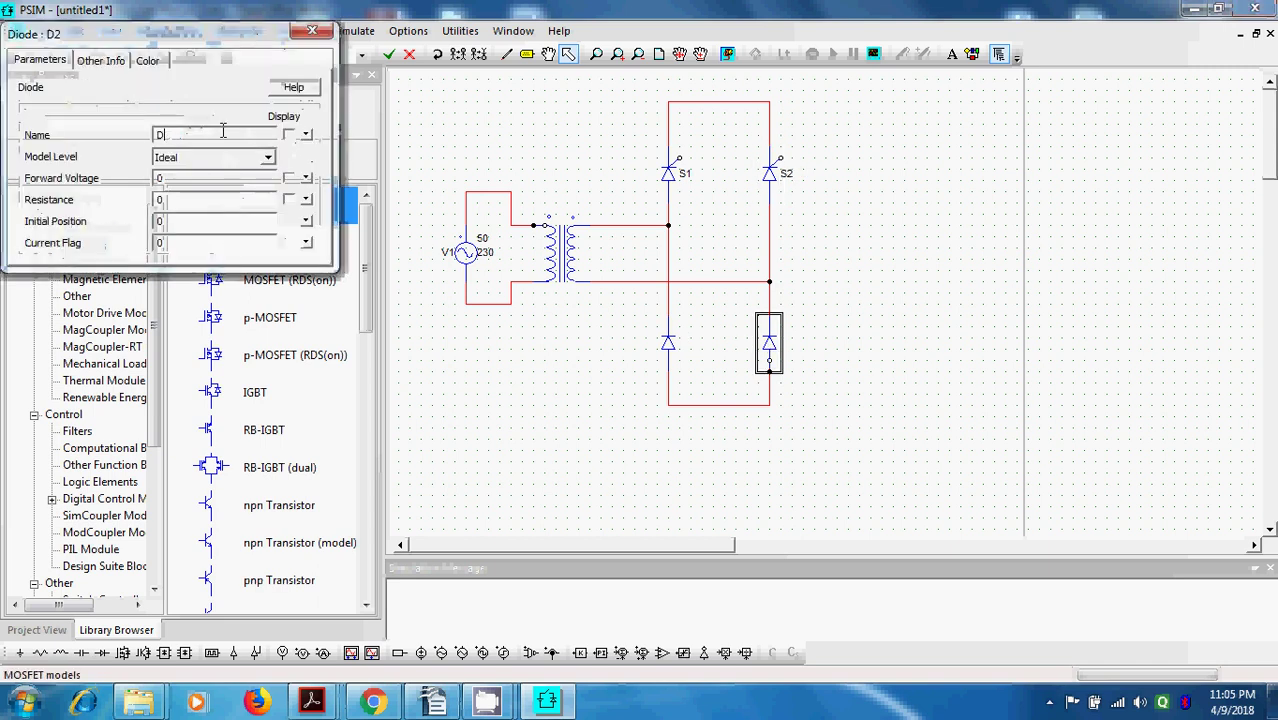
left_click(288, 135)
left_click(312, 31)
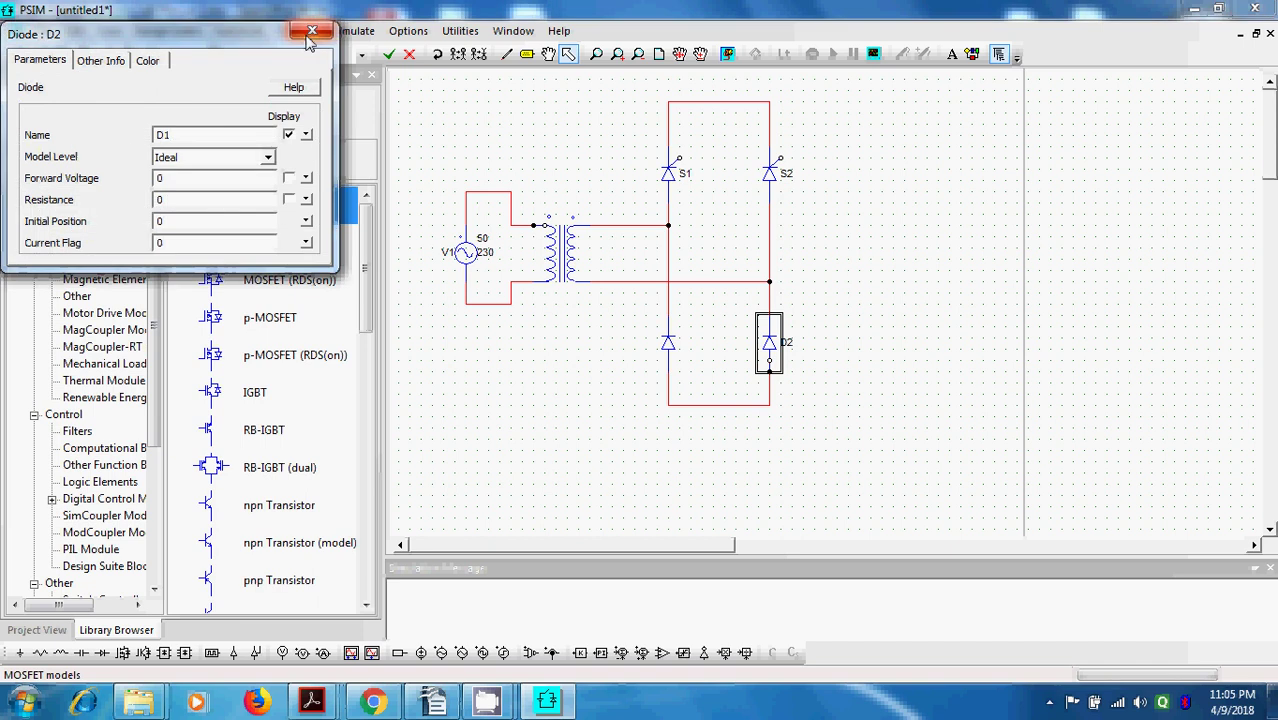
double_click(672, 348)
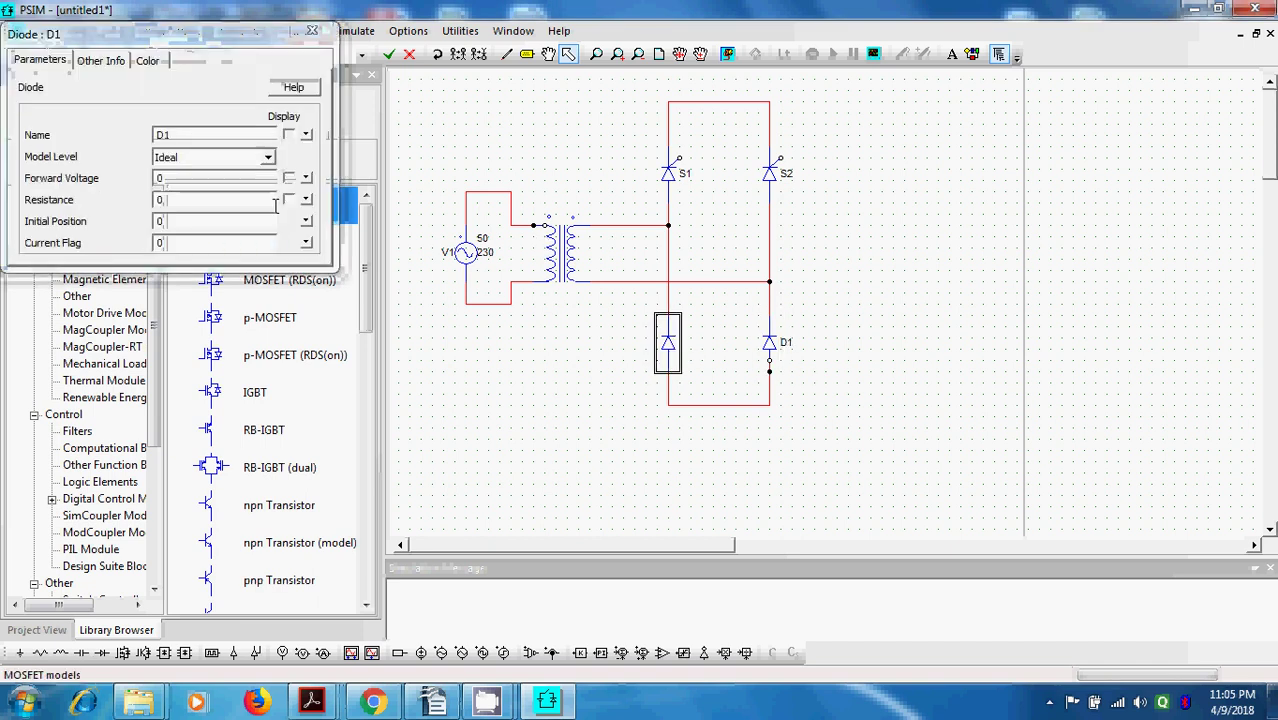
type("2")
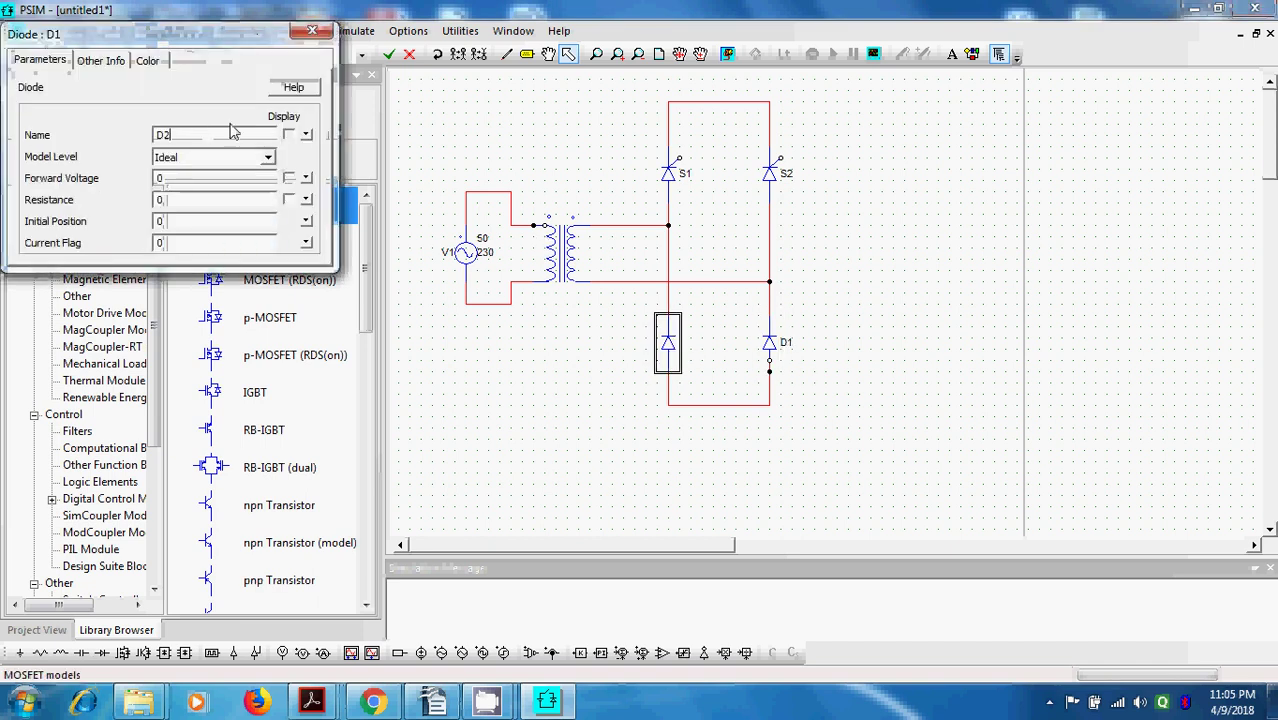
left_click(314, 32)
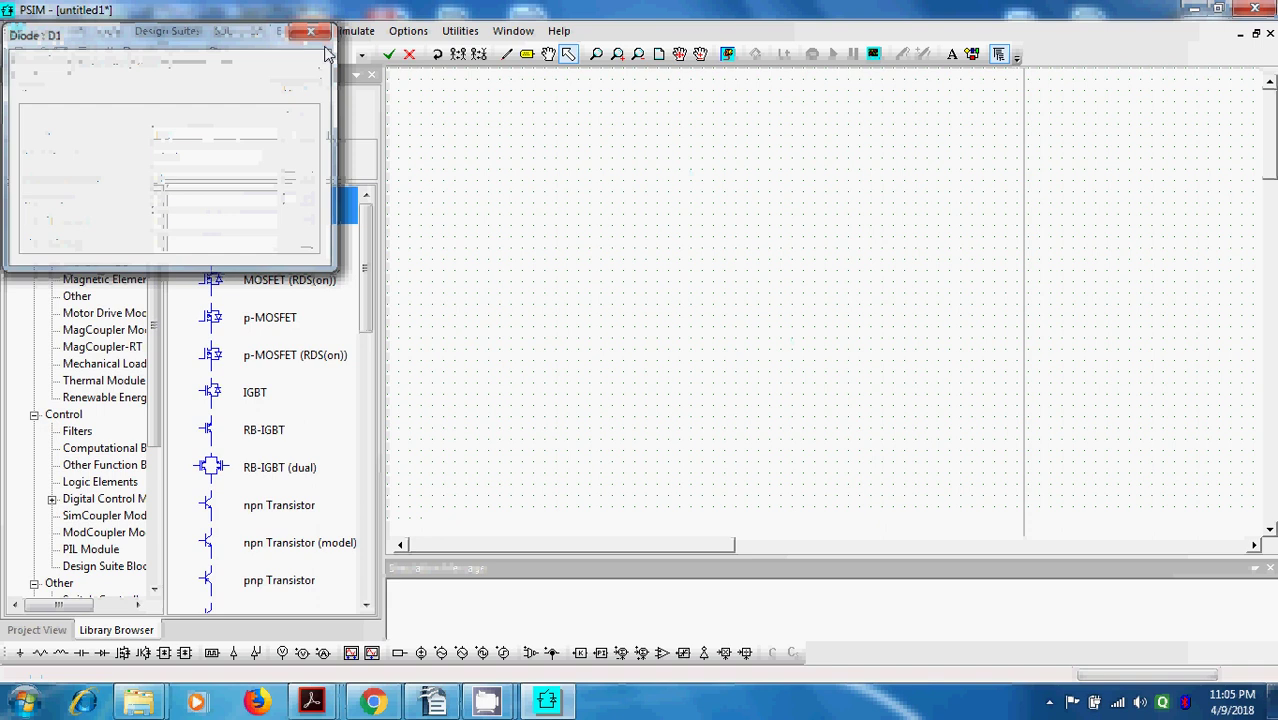
Try to fix the D1 diode's anode connection by deleting the vertical wire segment below it and redrawing it.
left_click(792, 400)
left_click(772, 373)
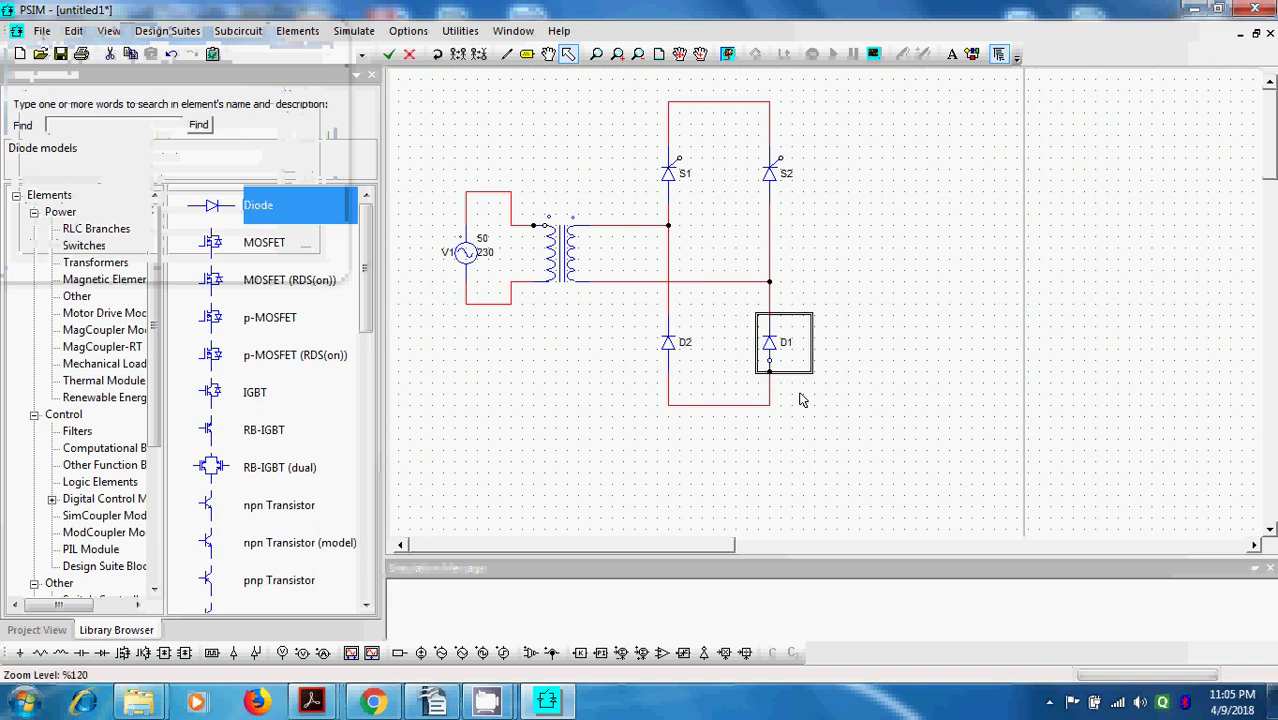
left_click(800, 400)
left_click(771, 380)
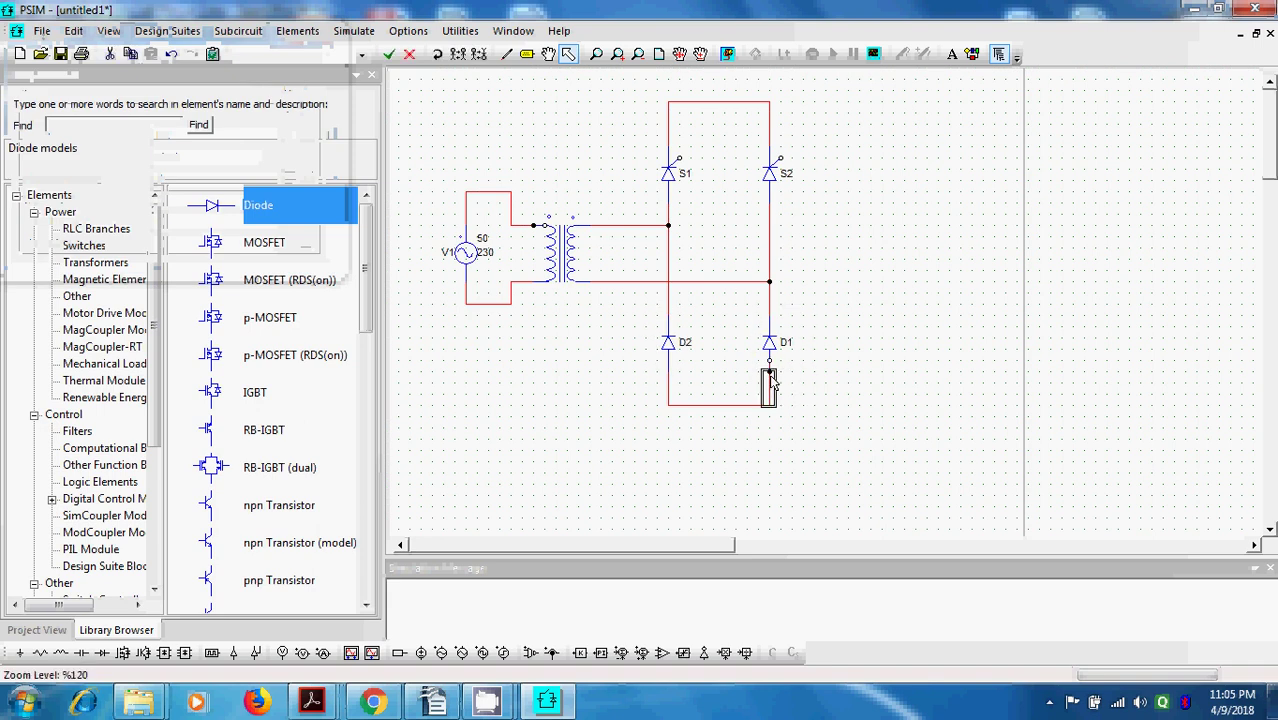
key("Delete")
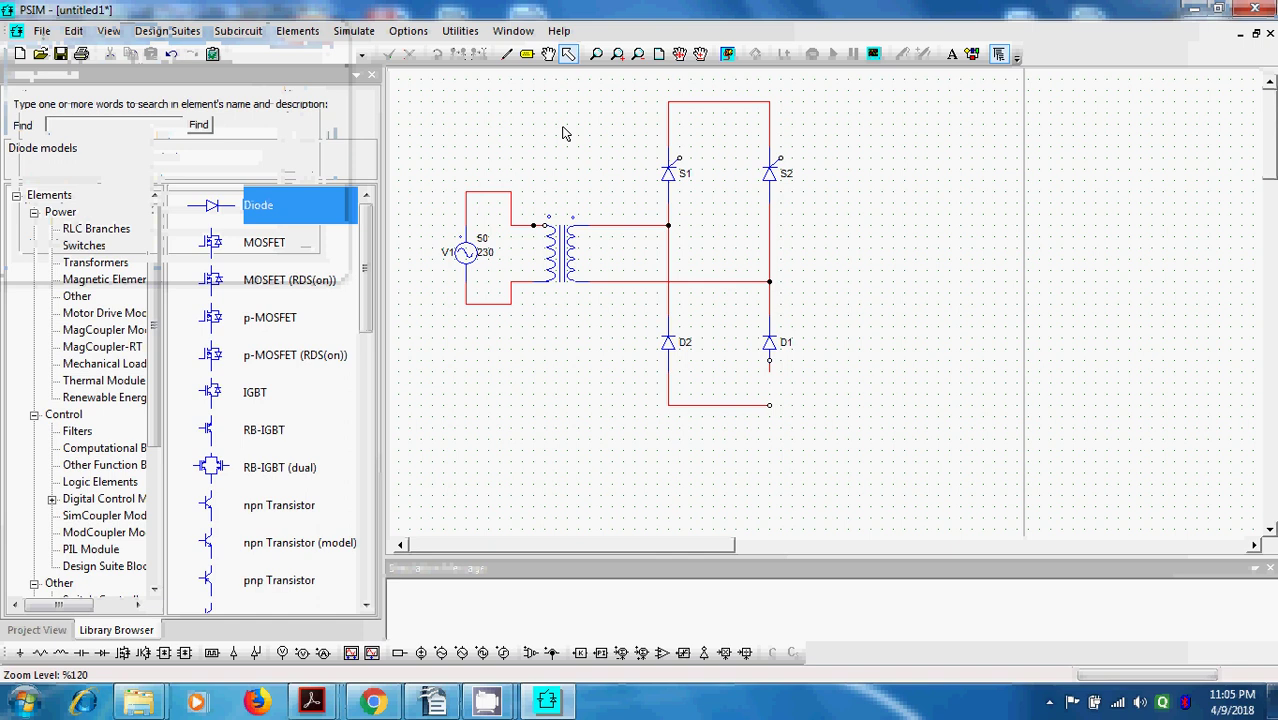
left_click(507, 53)
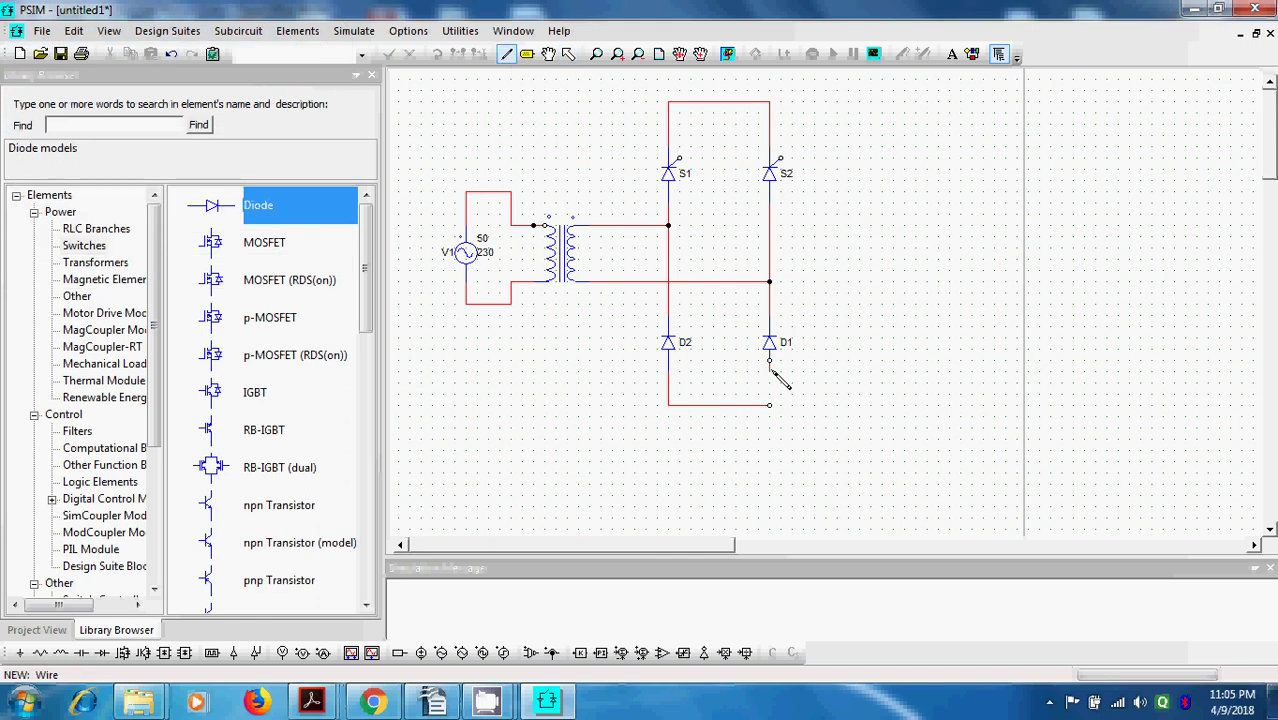
left_click_drag(770, 368, 774, 406)
left_click(568, 53)
Delete the D1 diode and the vertical wire segment beneath it.
left_click(781, 358)
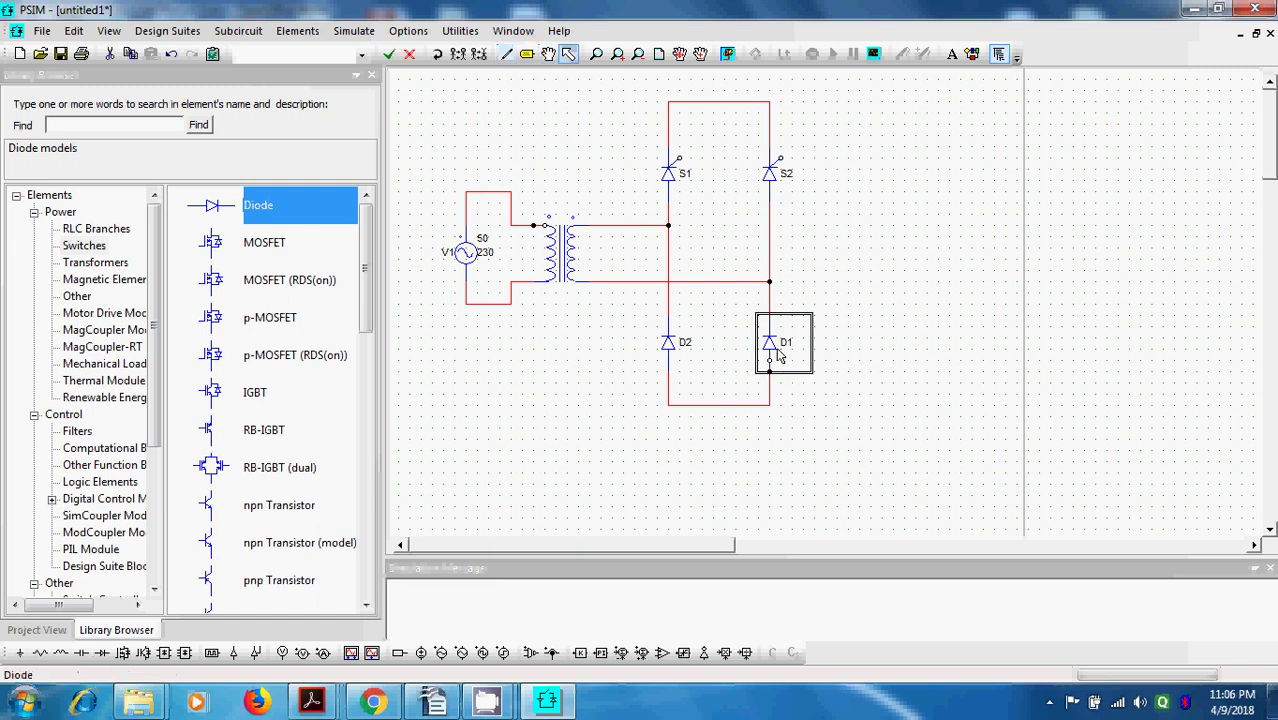
key("Delete")
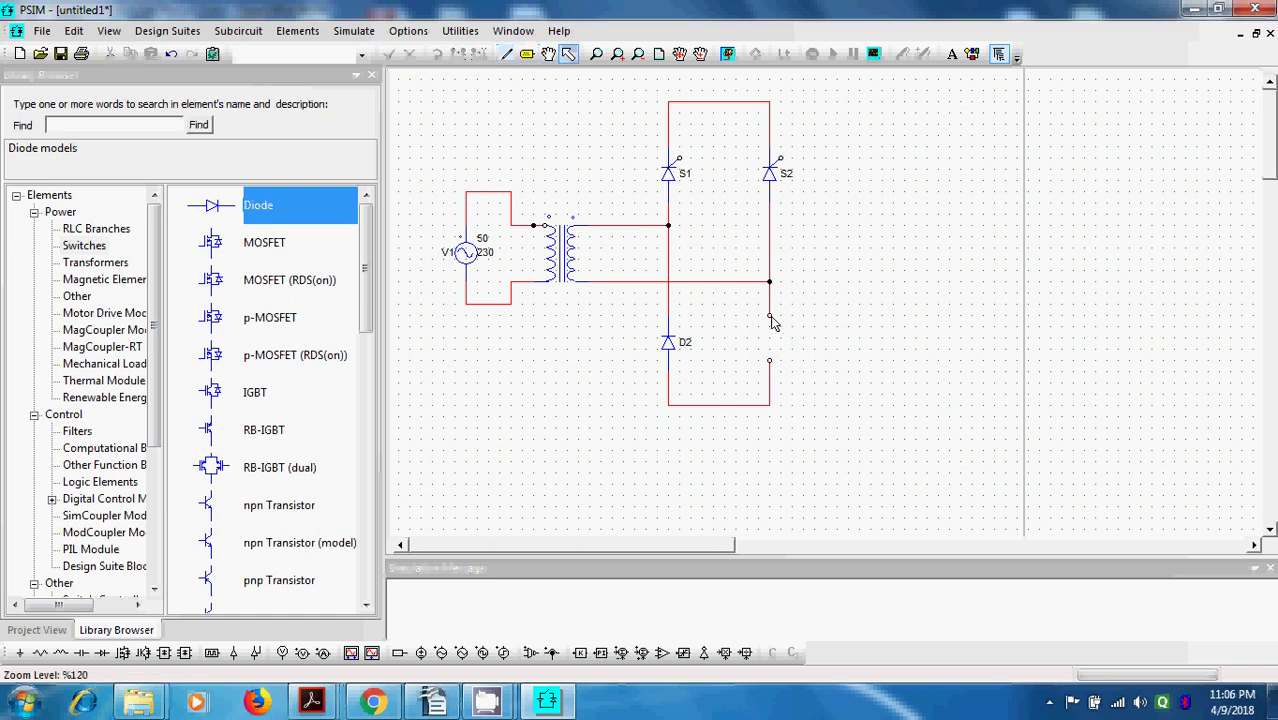
left_click(772, 388)
key("Delete")
Duplicate diode D2 into the empty right bridge leg and align the copy level with the original.
left_click(672, 348)
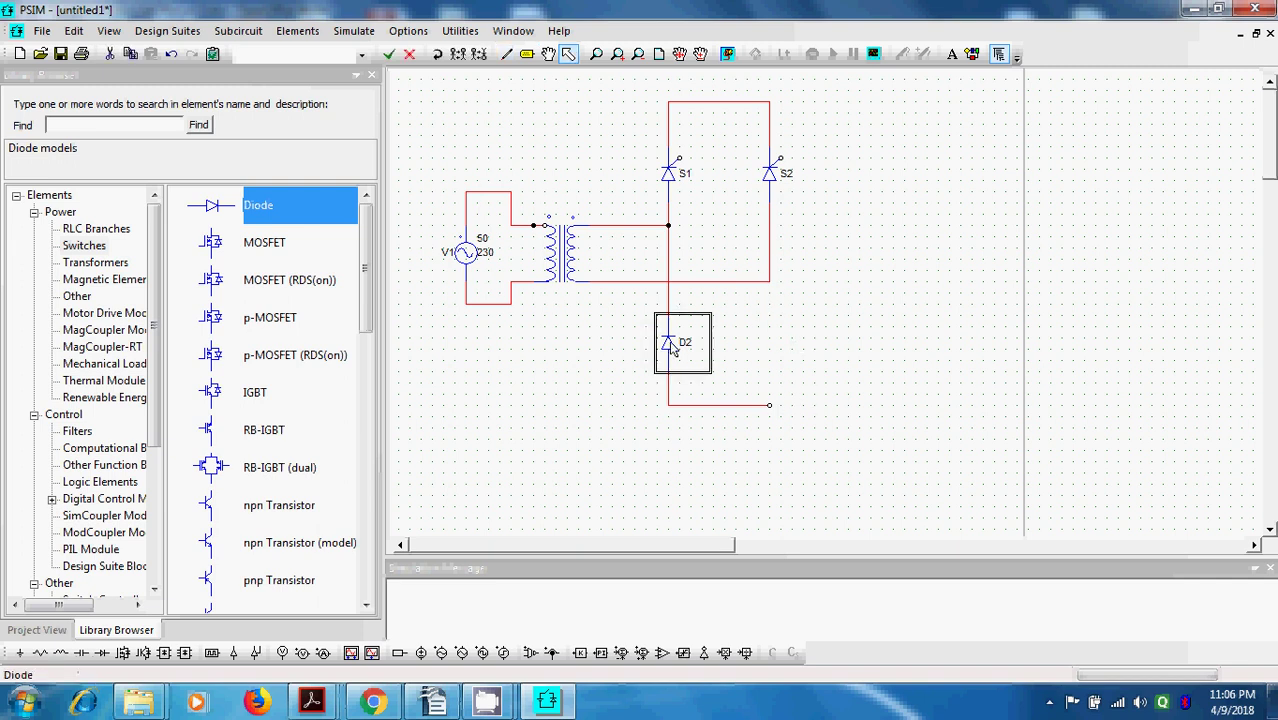
key("ctrl+c")
key("ctrl+v")
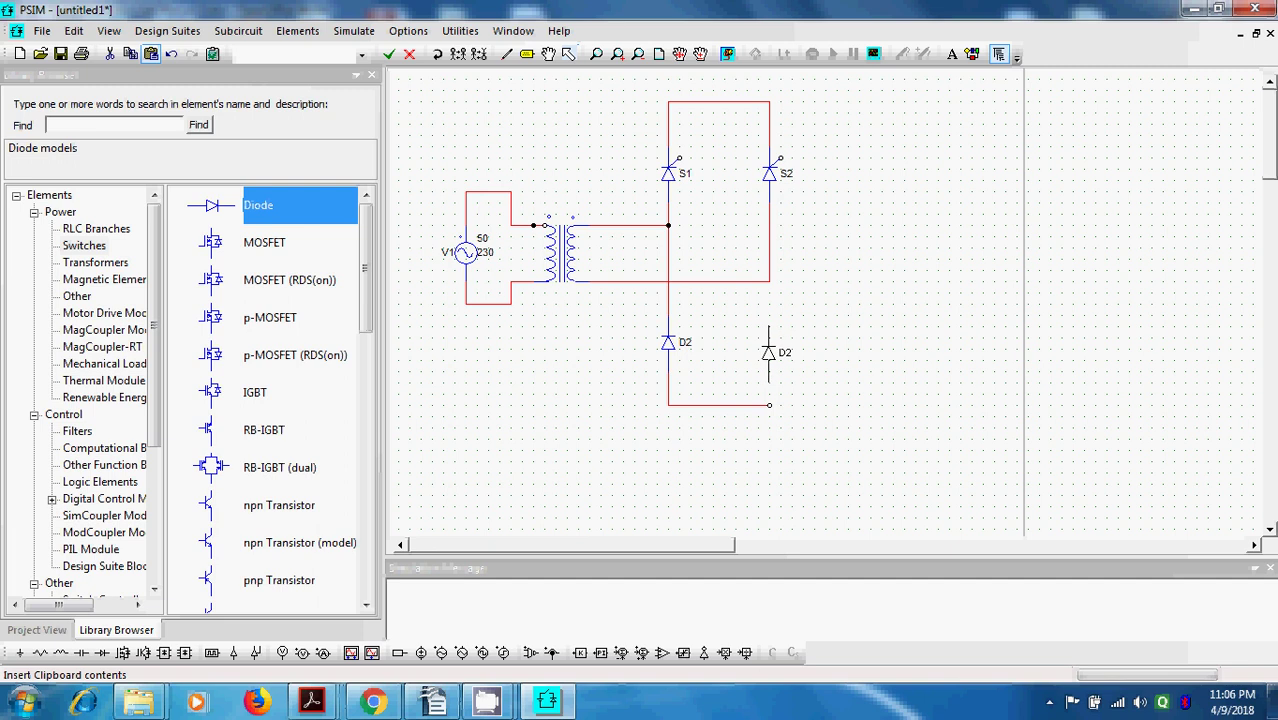
left_click(768, 352)
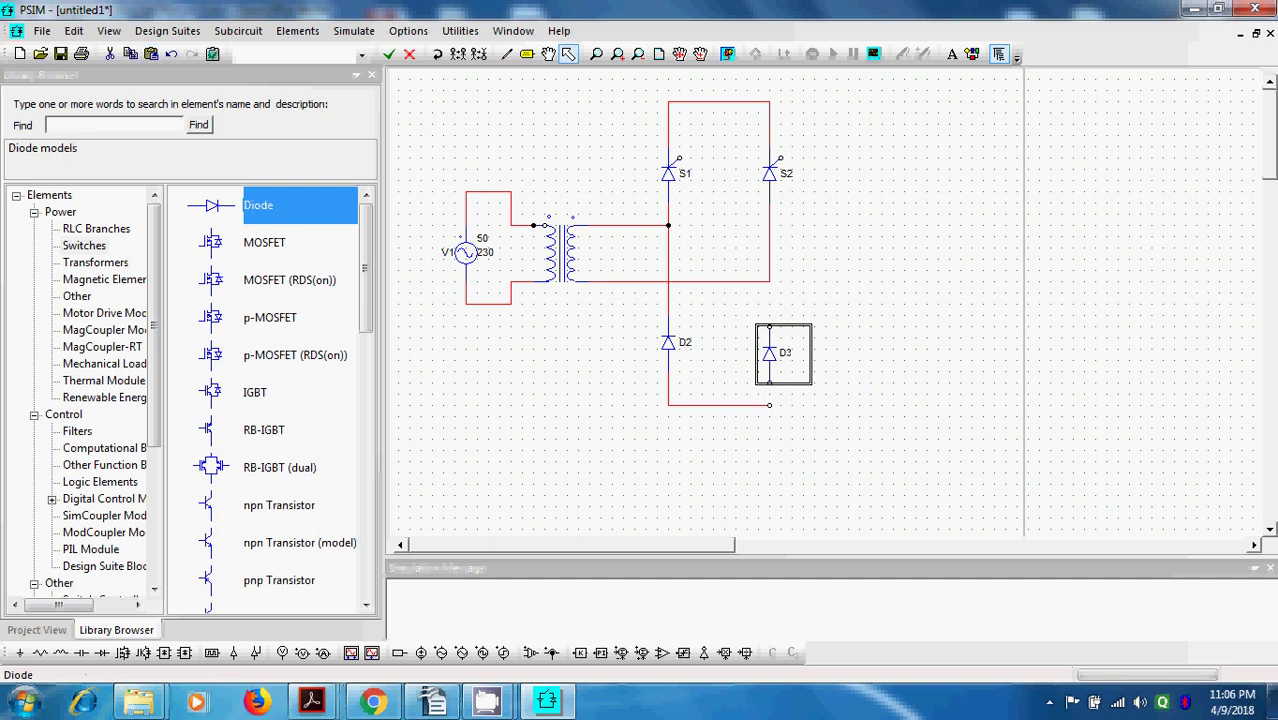
left_click(852, 288)
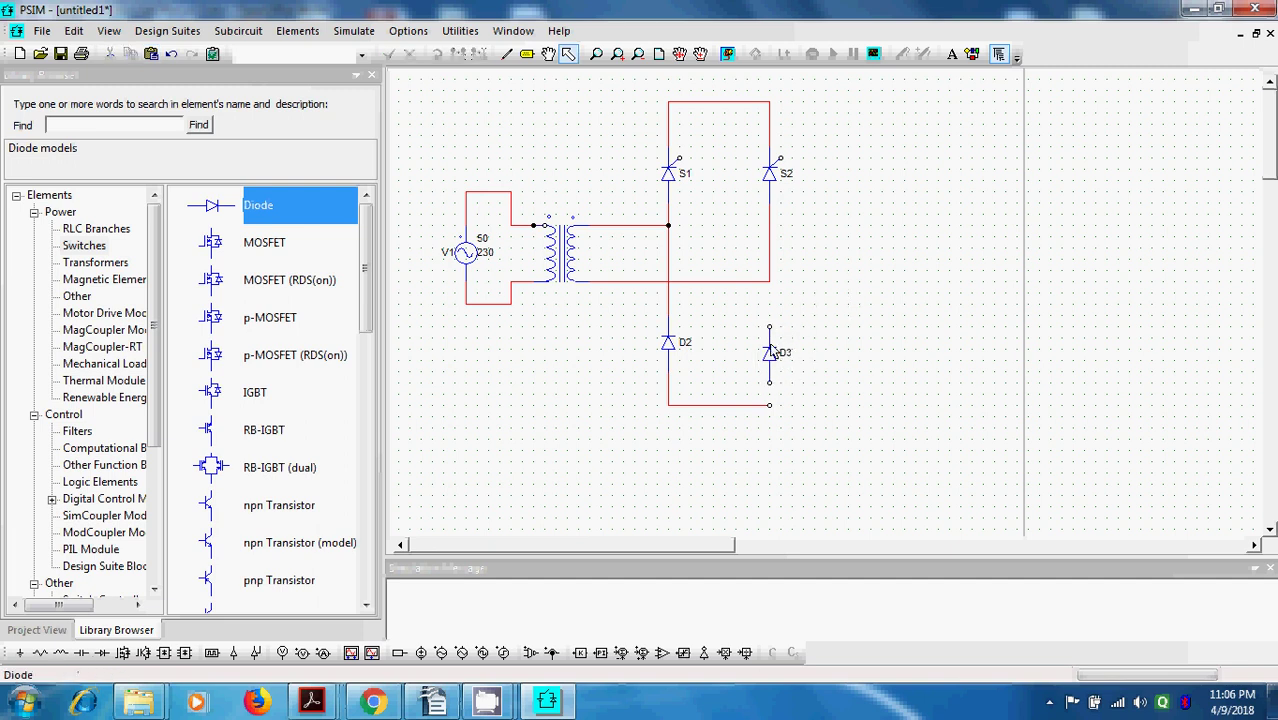
left_click_drag(772, 350, 772, 339)
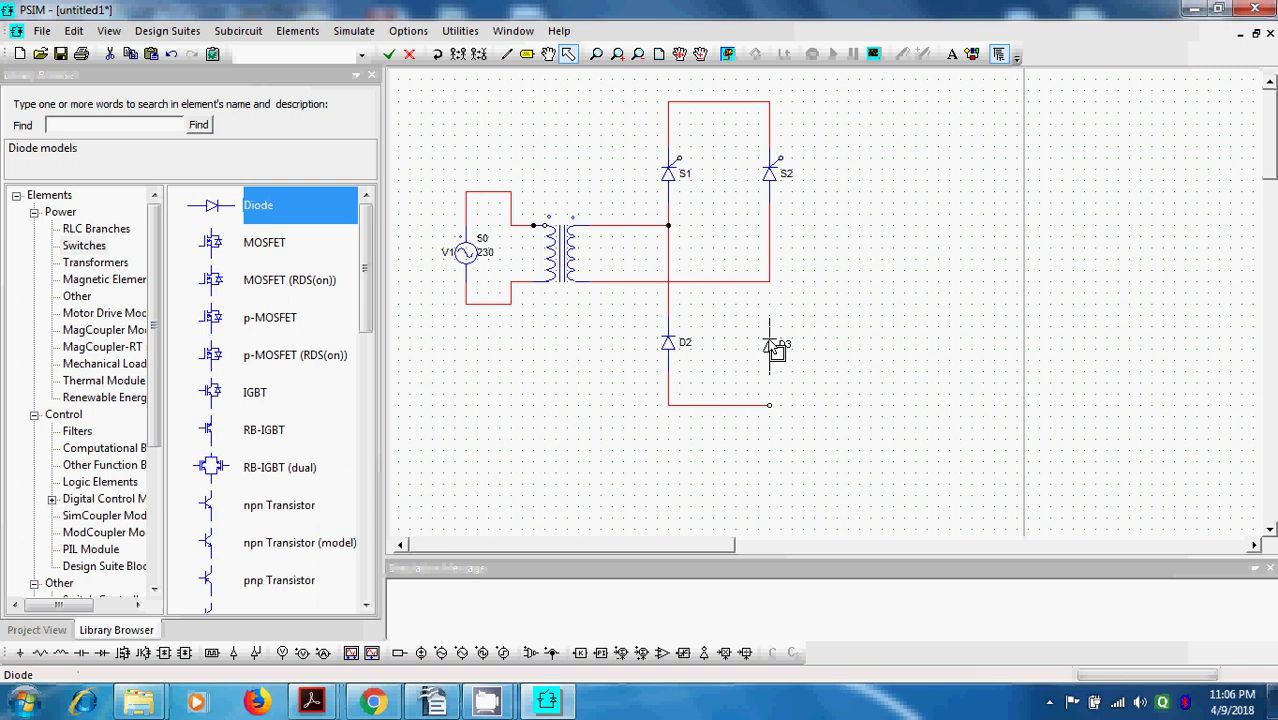
left_click(848, 295)
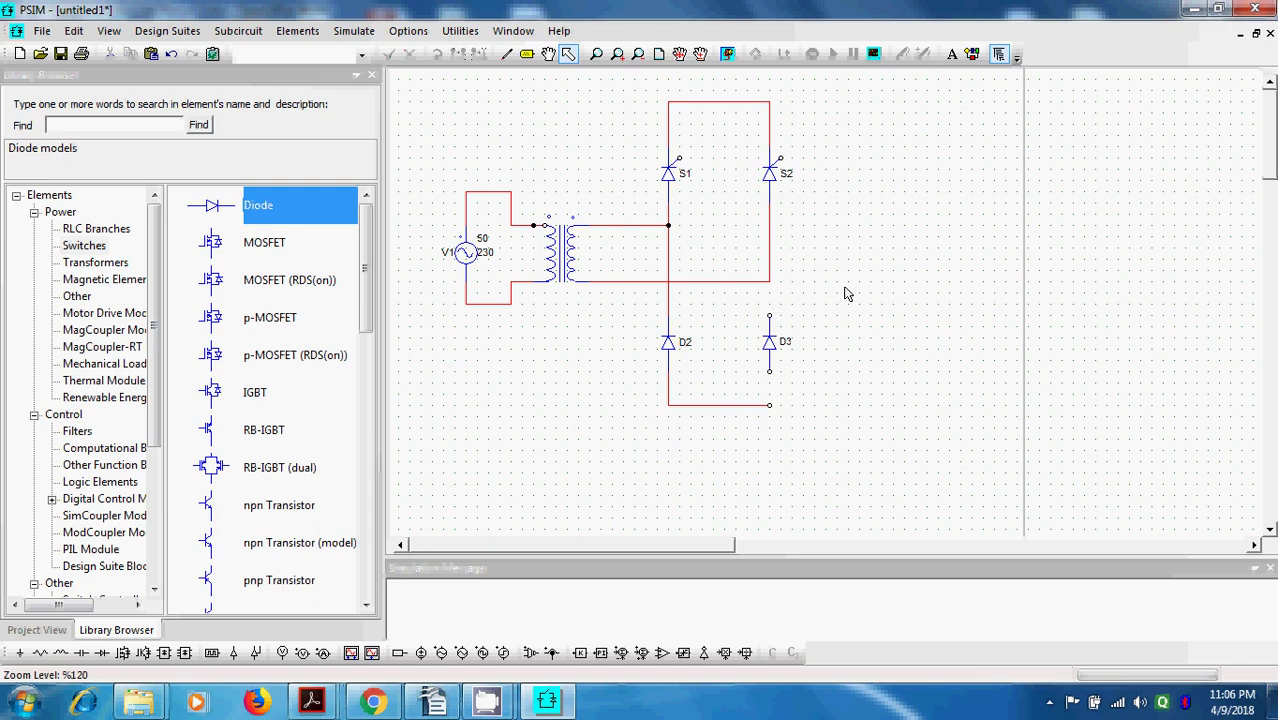
Wire the new diode's cathode to the right leg's midpoint and its anode to the lower bridge wire.
left_click(508, 58)
left_click_drag(770, 316, 770, 281)
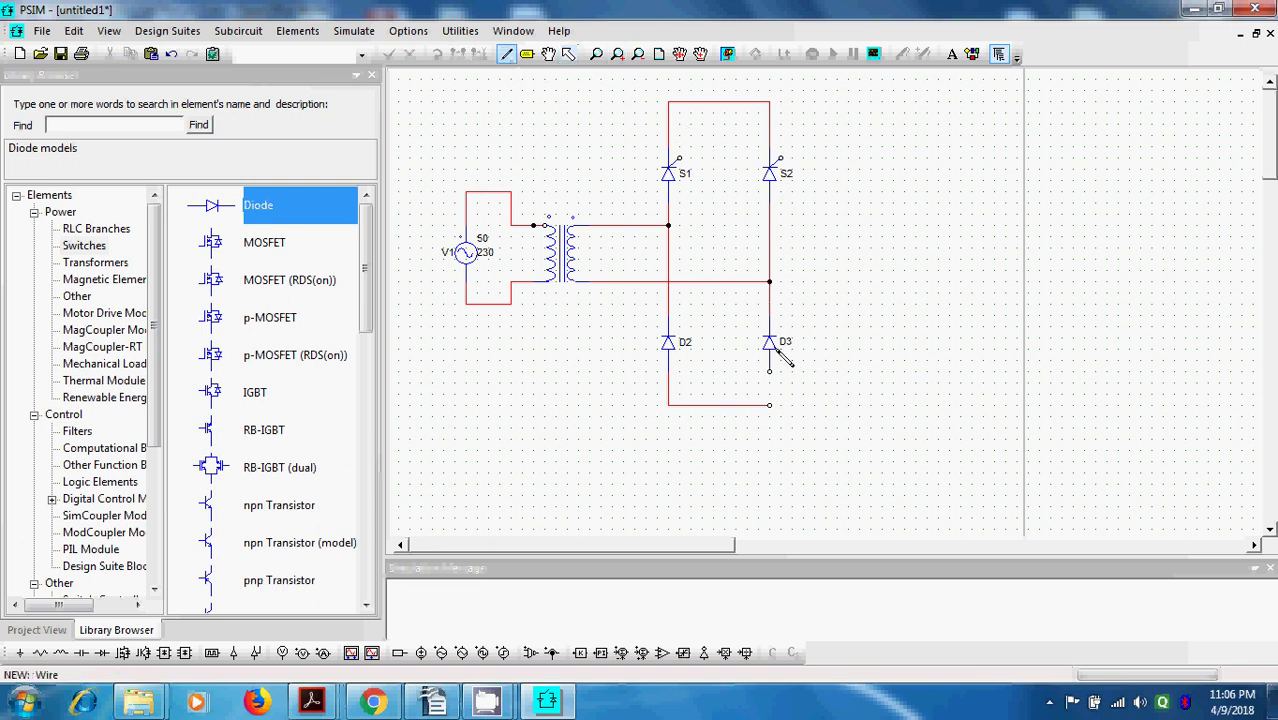
left_click_drag(770, 372, 771, 406)
left_click(568, 53)
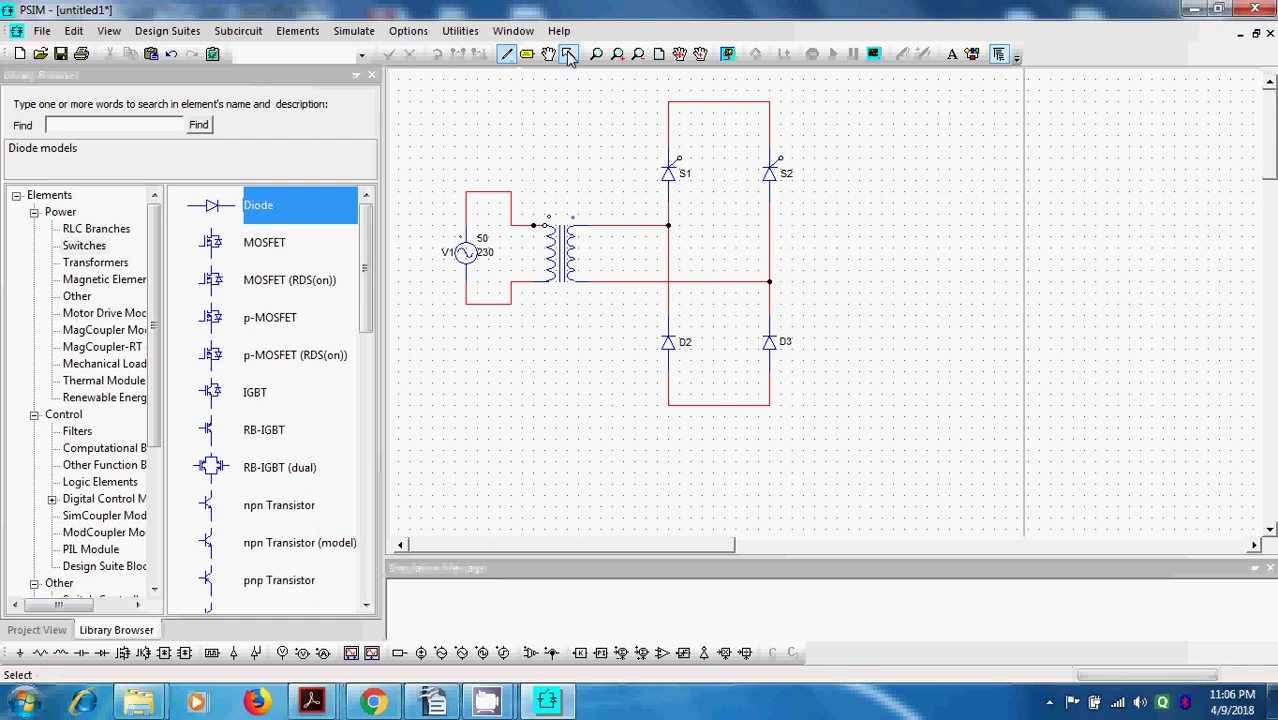
Rename the diode in the lower right bridge leg as D1.
double_click(790, 355)
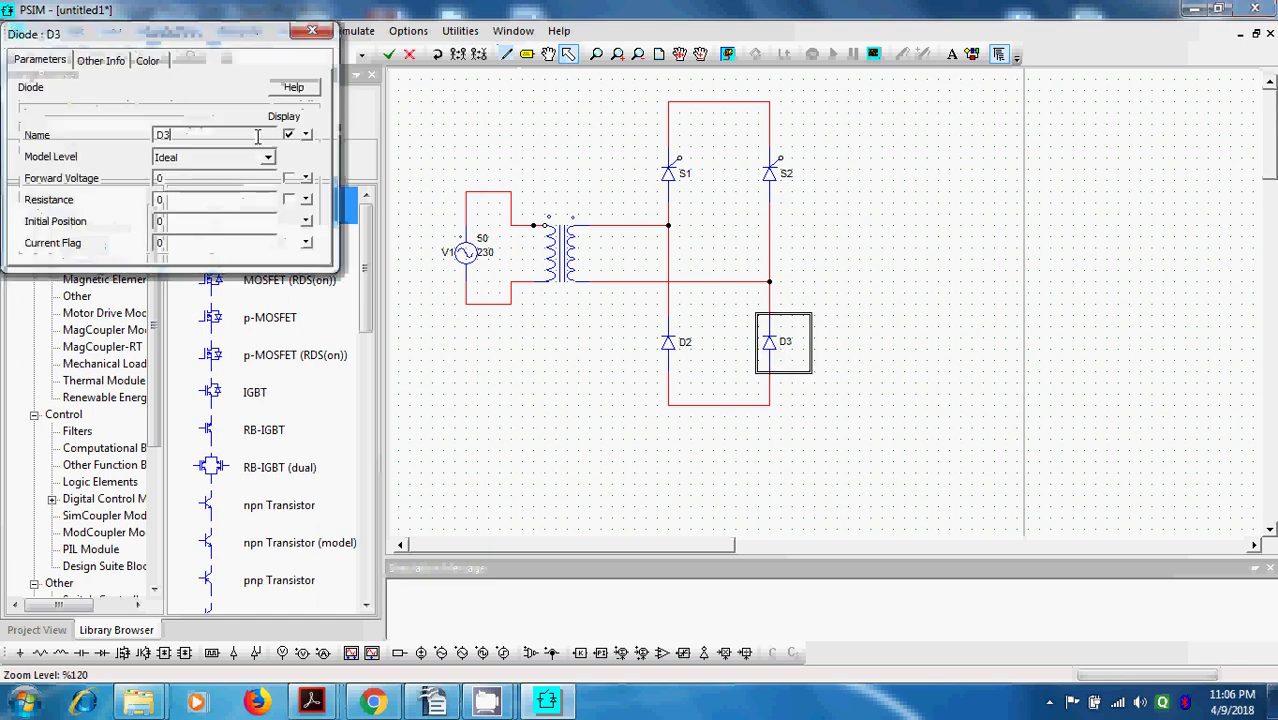
type("D1")
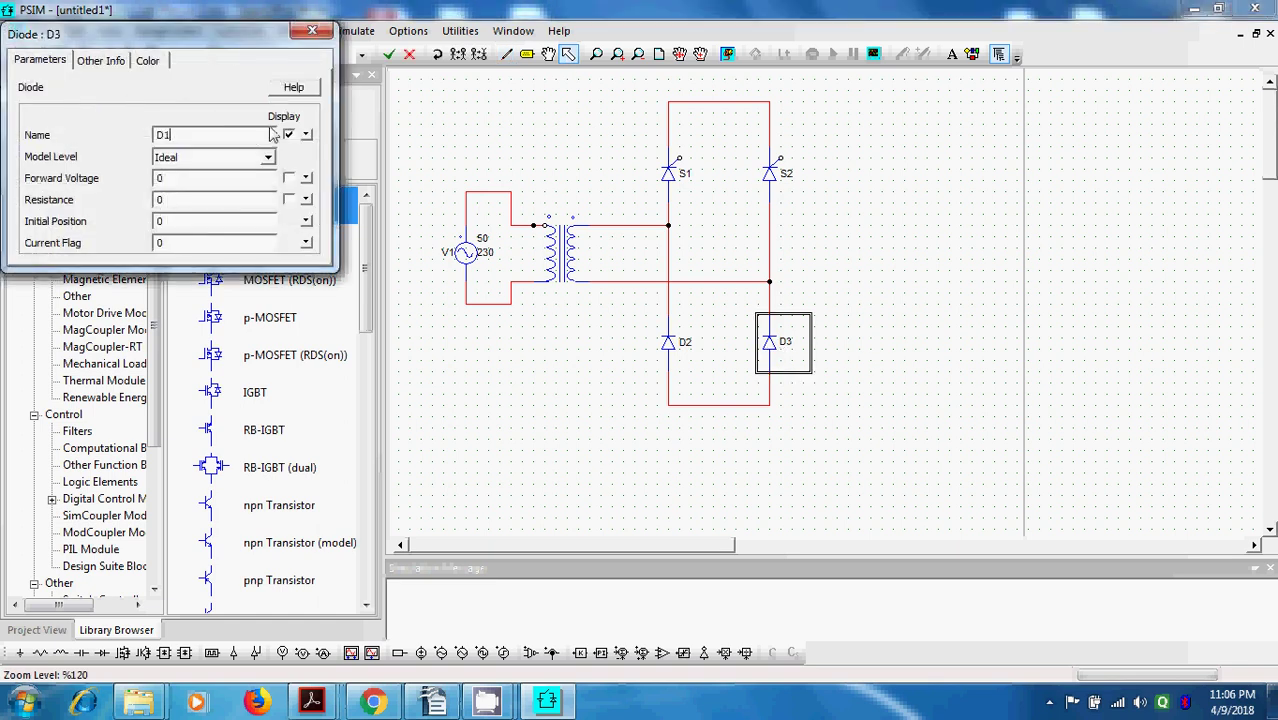
left_click(312, 31)
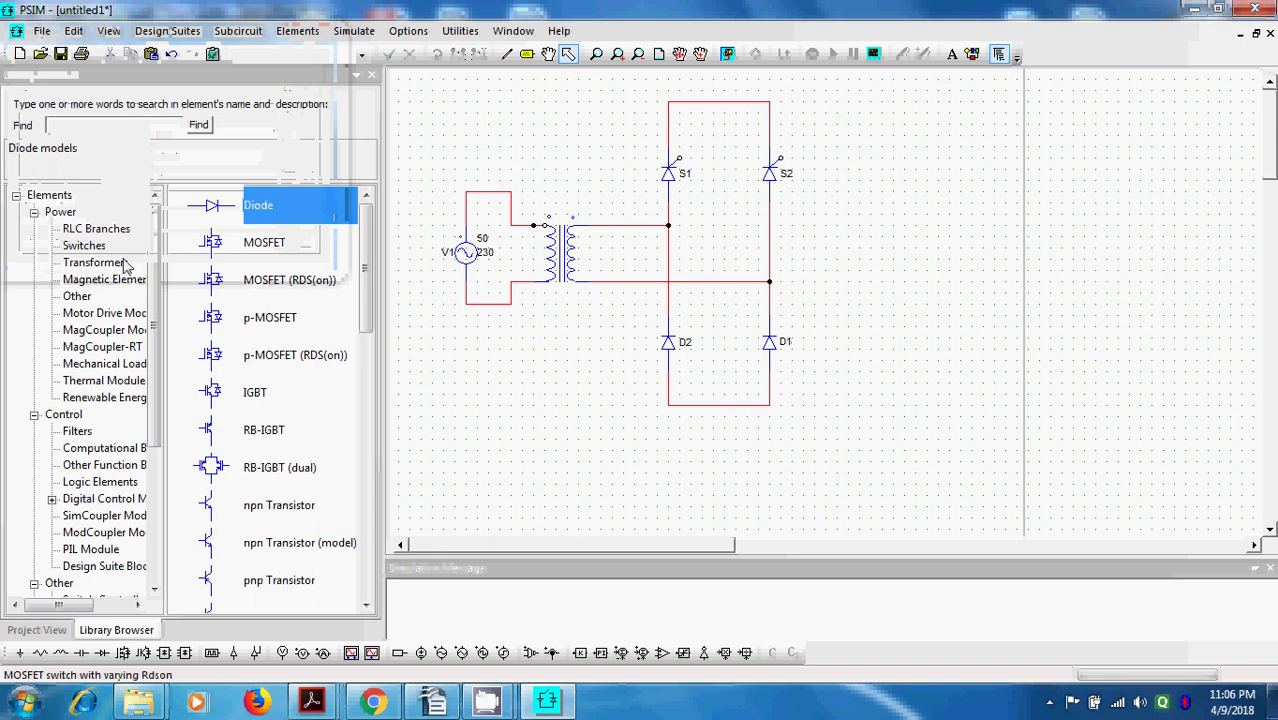
Place a vertical resistor to the right of the bridge, midway between its upper and lower wires.
left_click(96, 230)
left_click(224, 222)
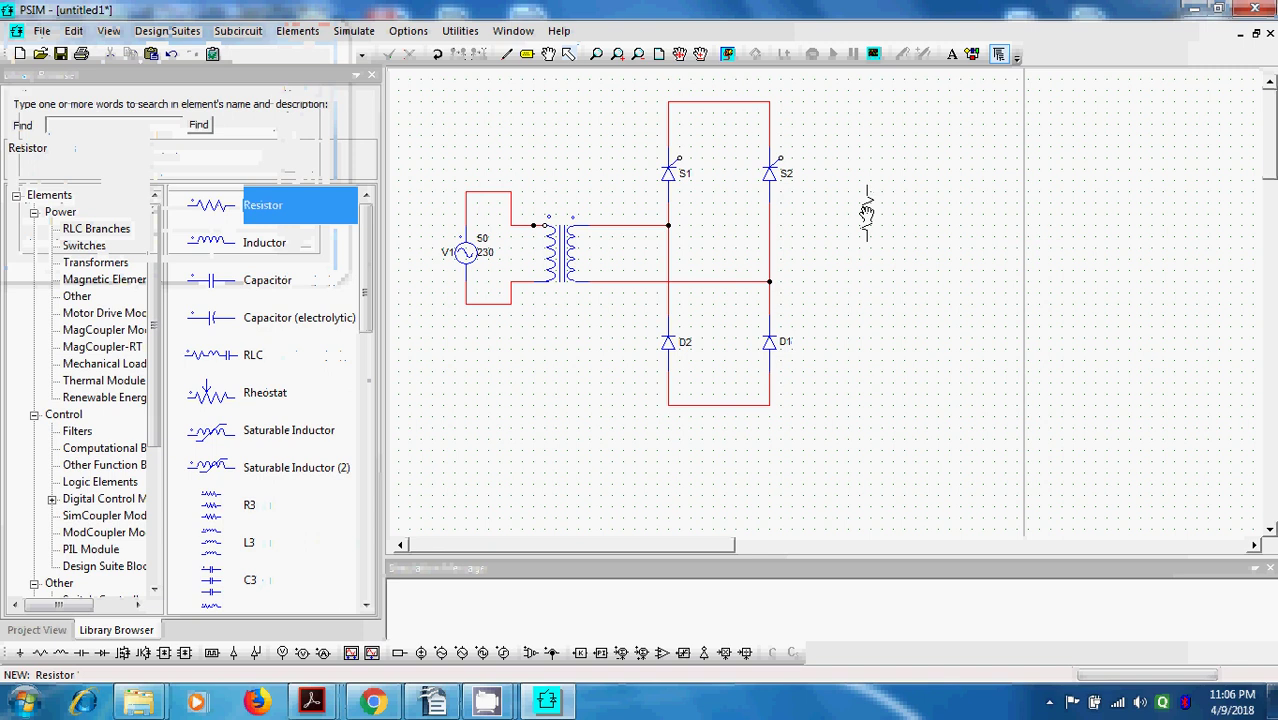
left_click(852, 255)
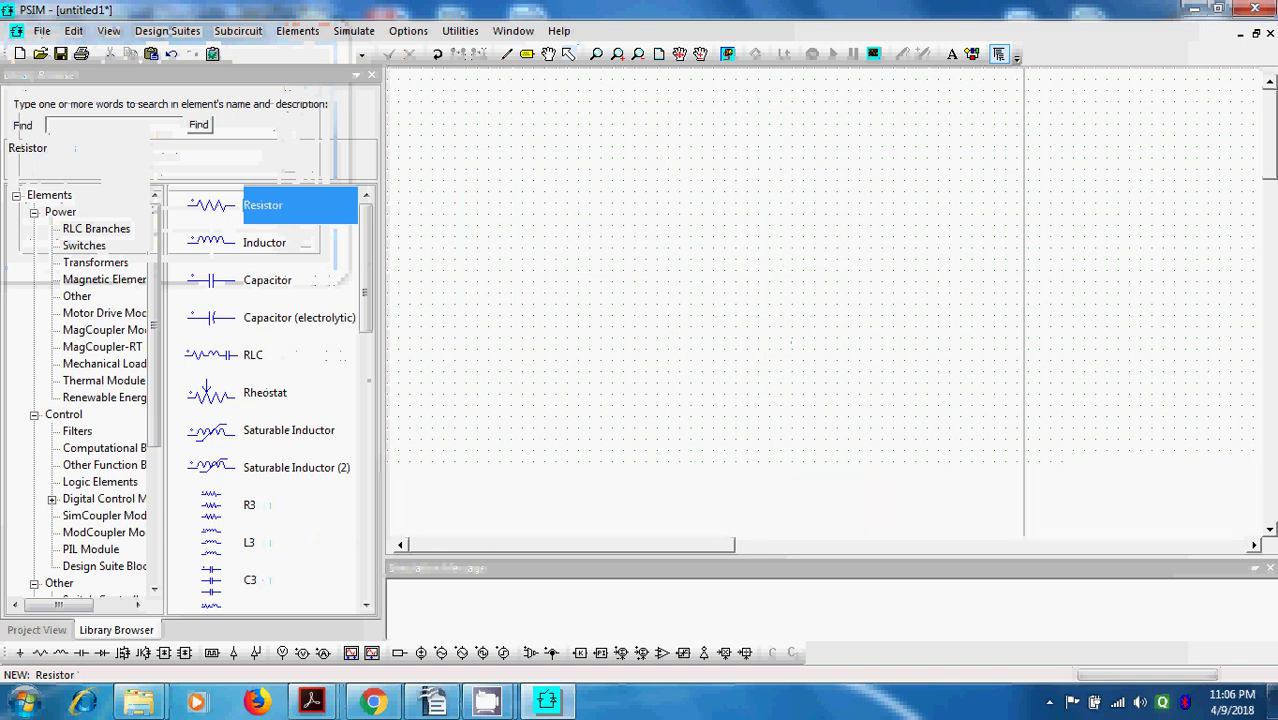
left_click(850, 256)
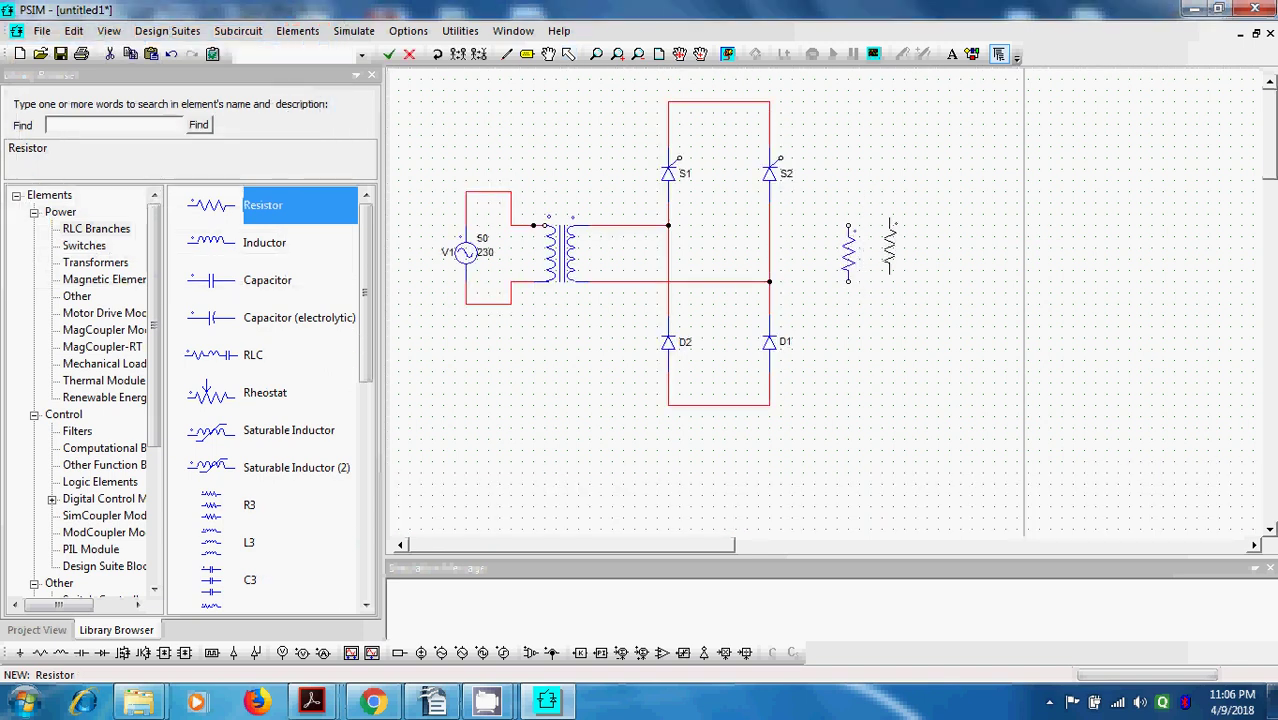
Name the load resistor R and show its name and resistance on the schematic.
double_click(847, 255)
left_click(224, 136)
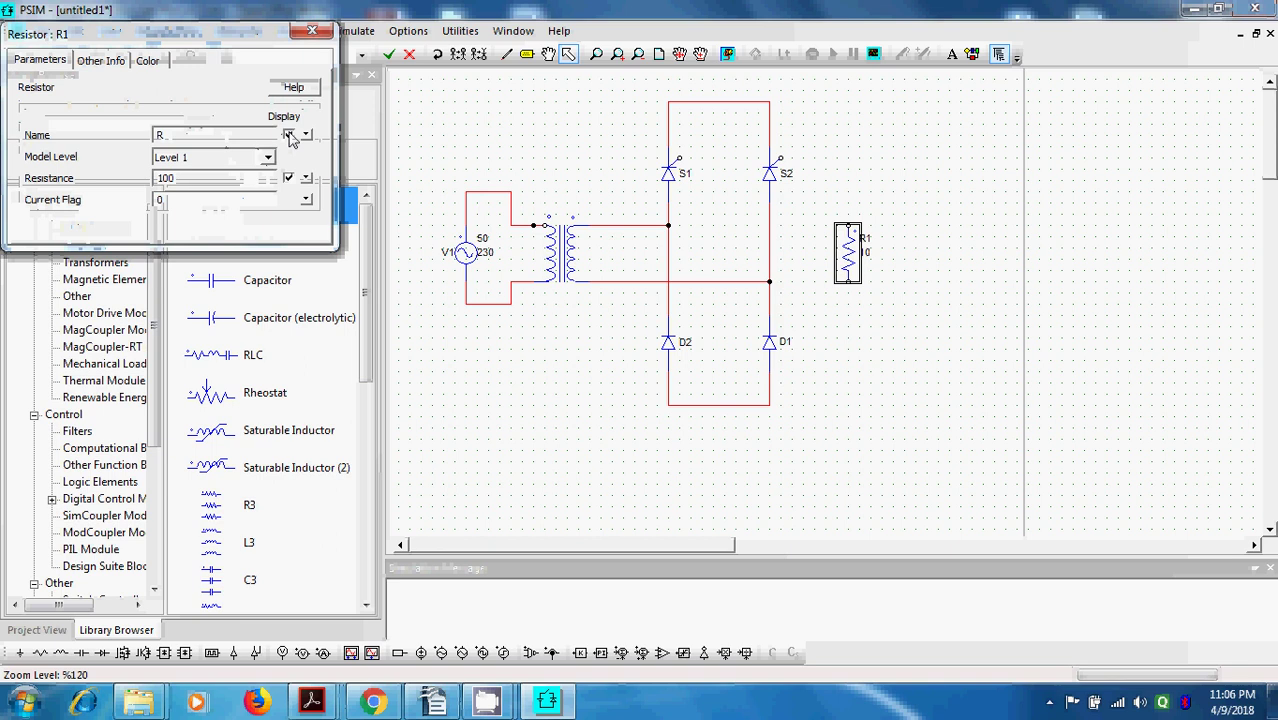
left_click(312, 31)
left_click(913, 272)
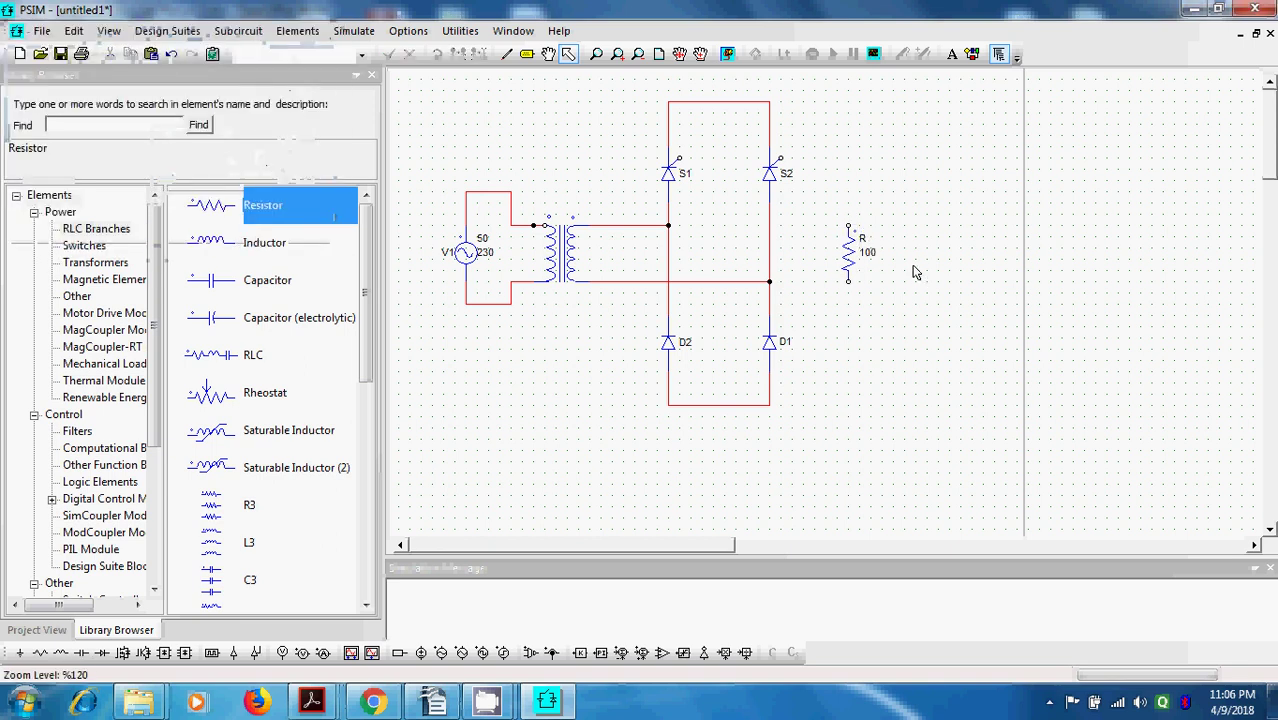
Wire the resistor's upper end to the bridge's top wire and its lower end to the bottom wire.
left_click(506, 54)
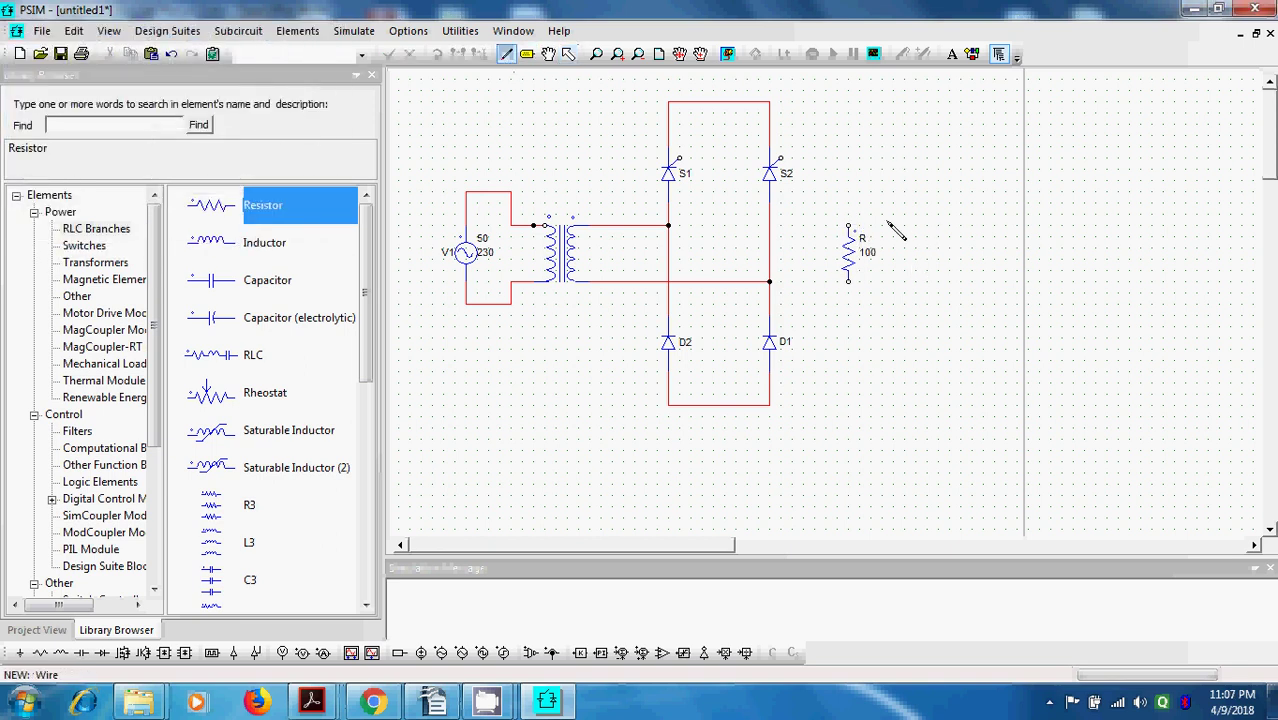
left_click_drag(849, 227, 769, 101)
left_click_drag(849, 283, 770, 407)
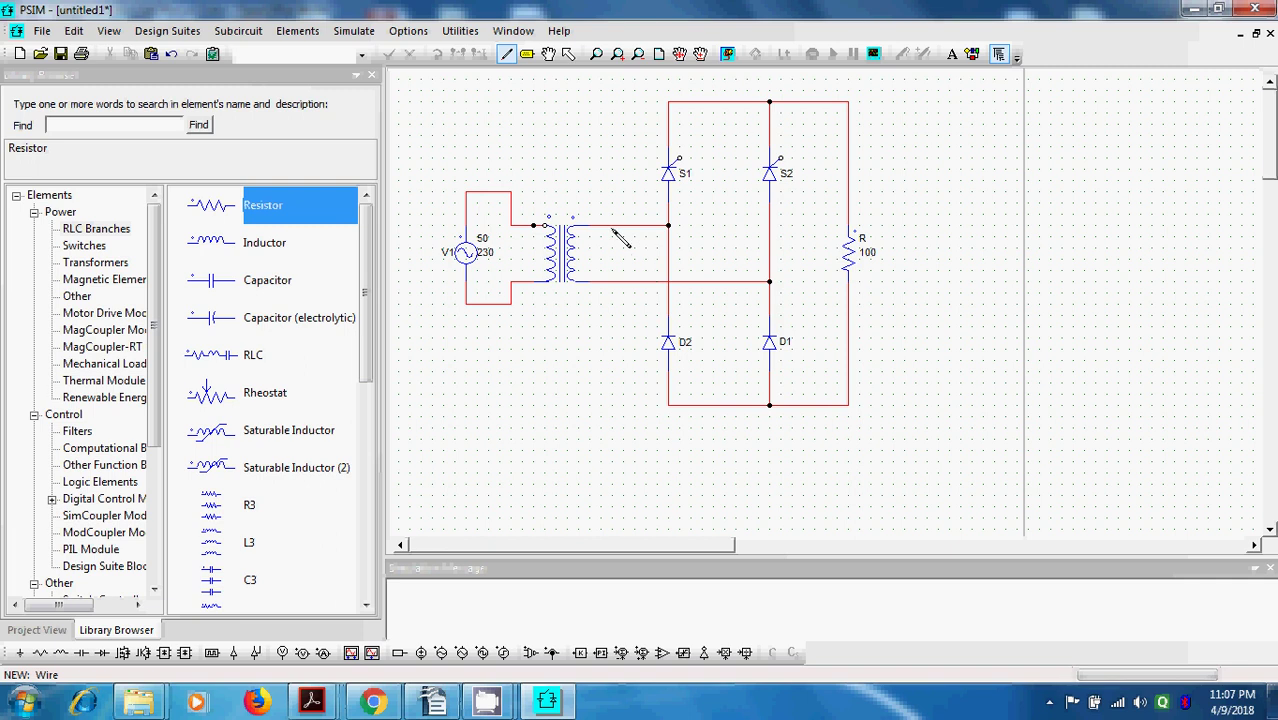
Place a two-node voltage probe to the right of resistor R, rotated vertically with its positive terminal up.
left_click_drag(155, 410, 160, 506)
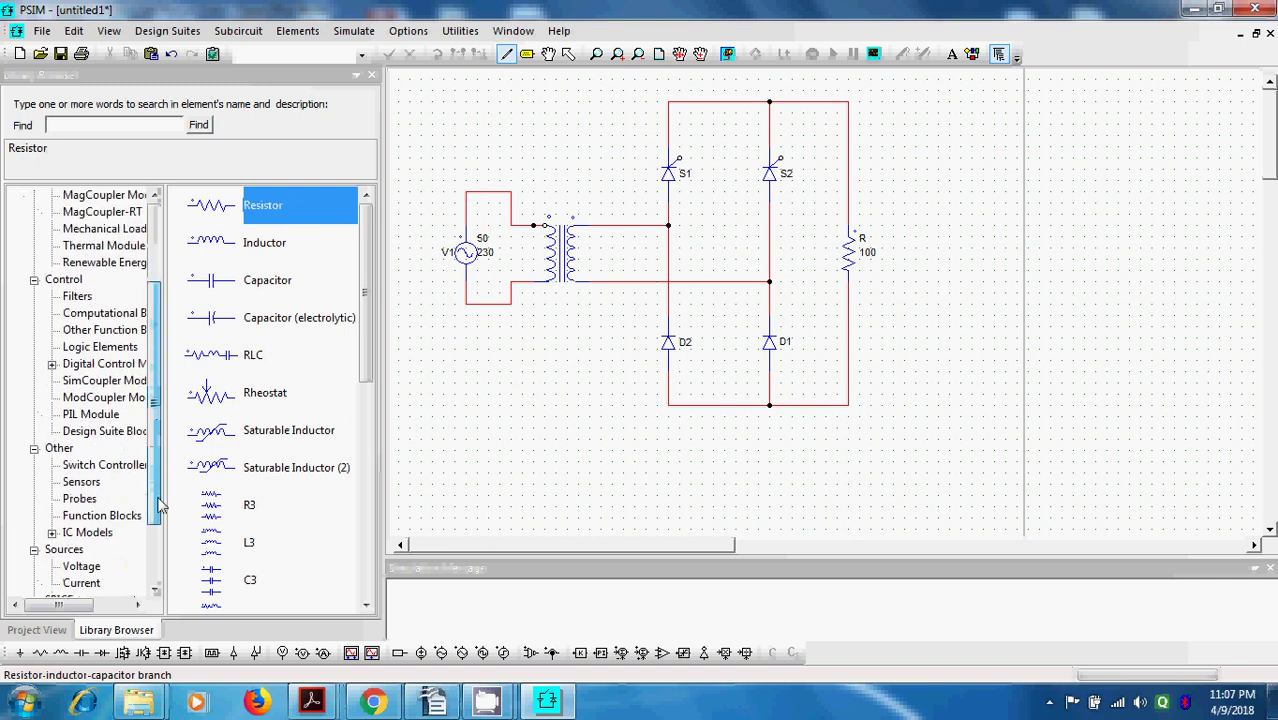
left_click(79, 499)
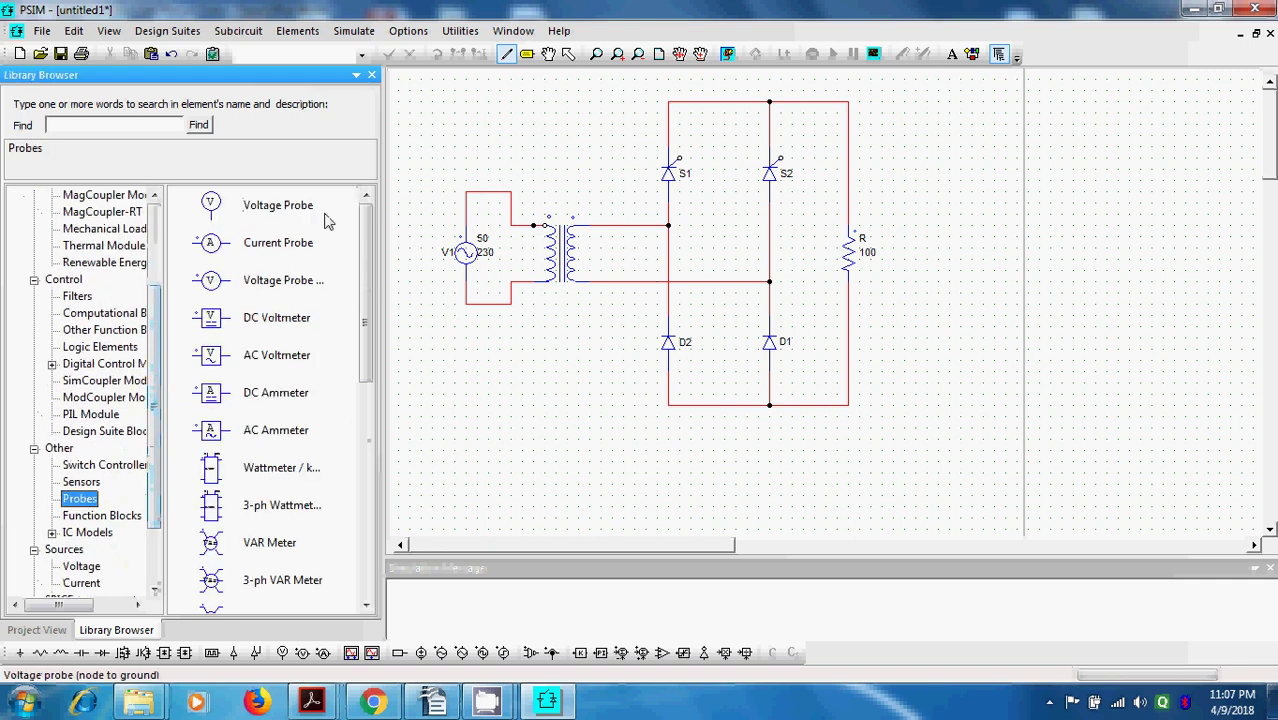
left_click(272, 284)
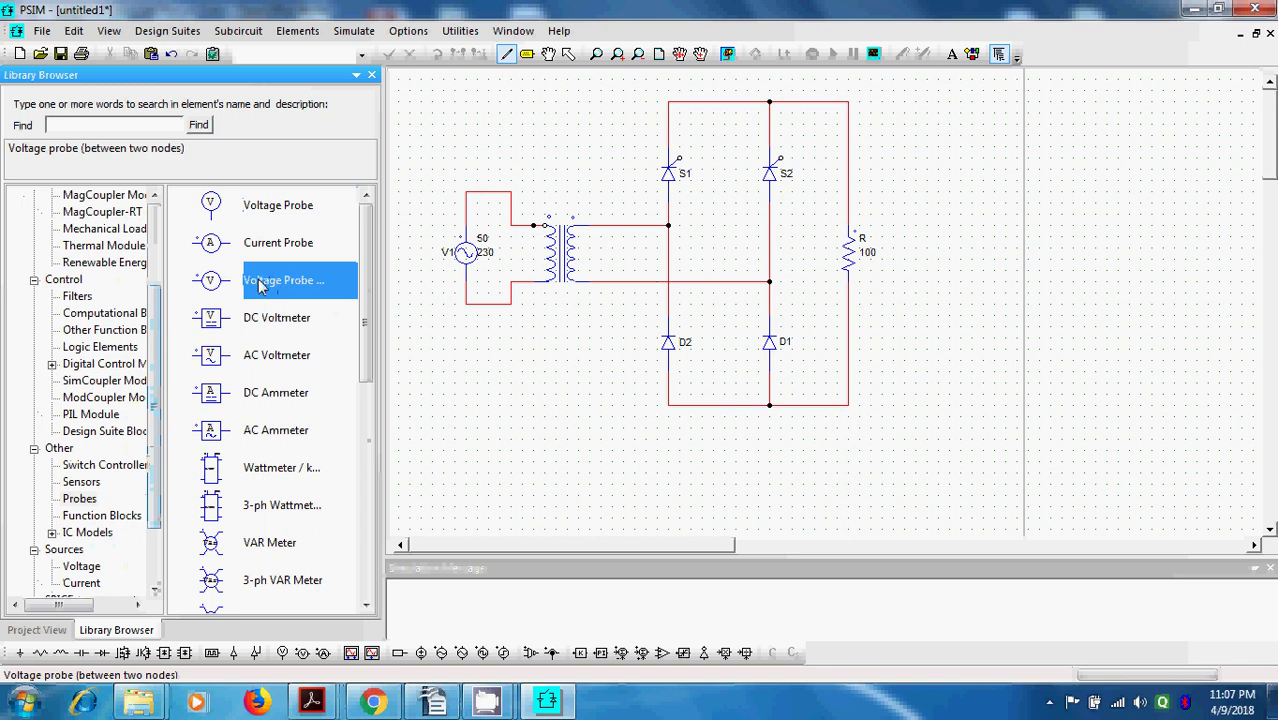
right_click(924, 220)
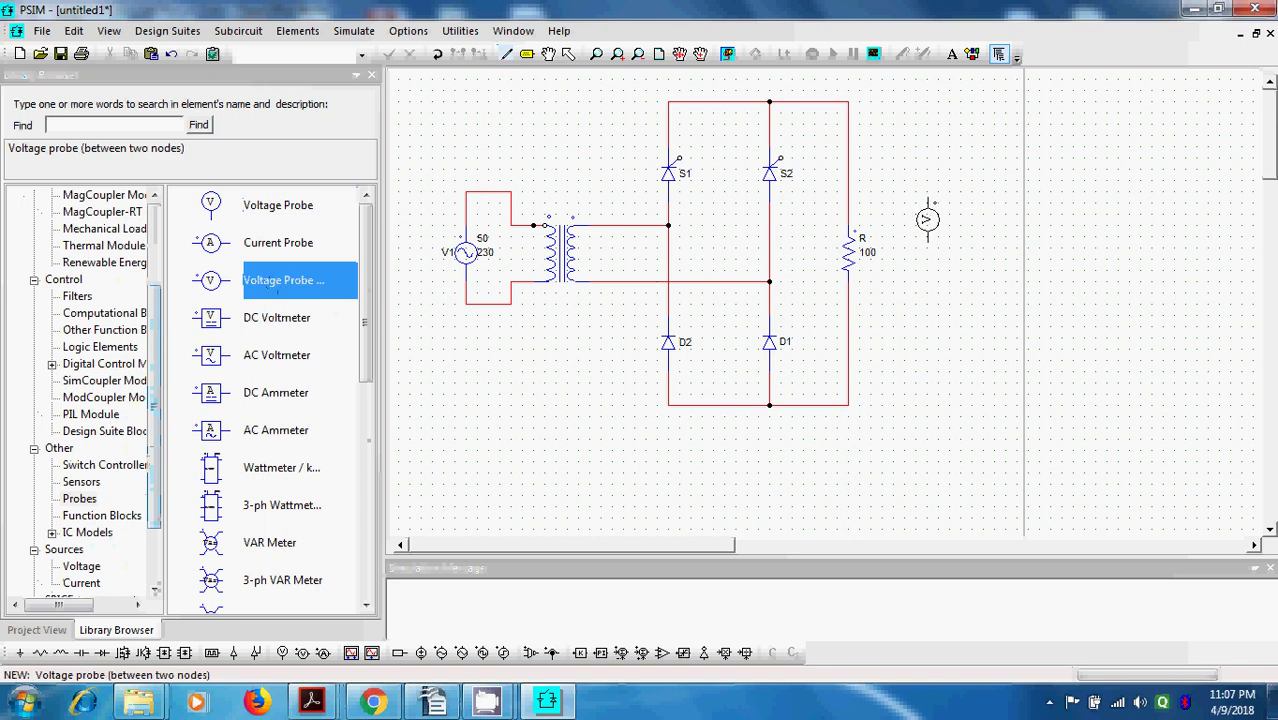
right_click(908, 230)
left_click(906, 232)
key("Escape")
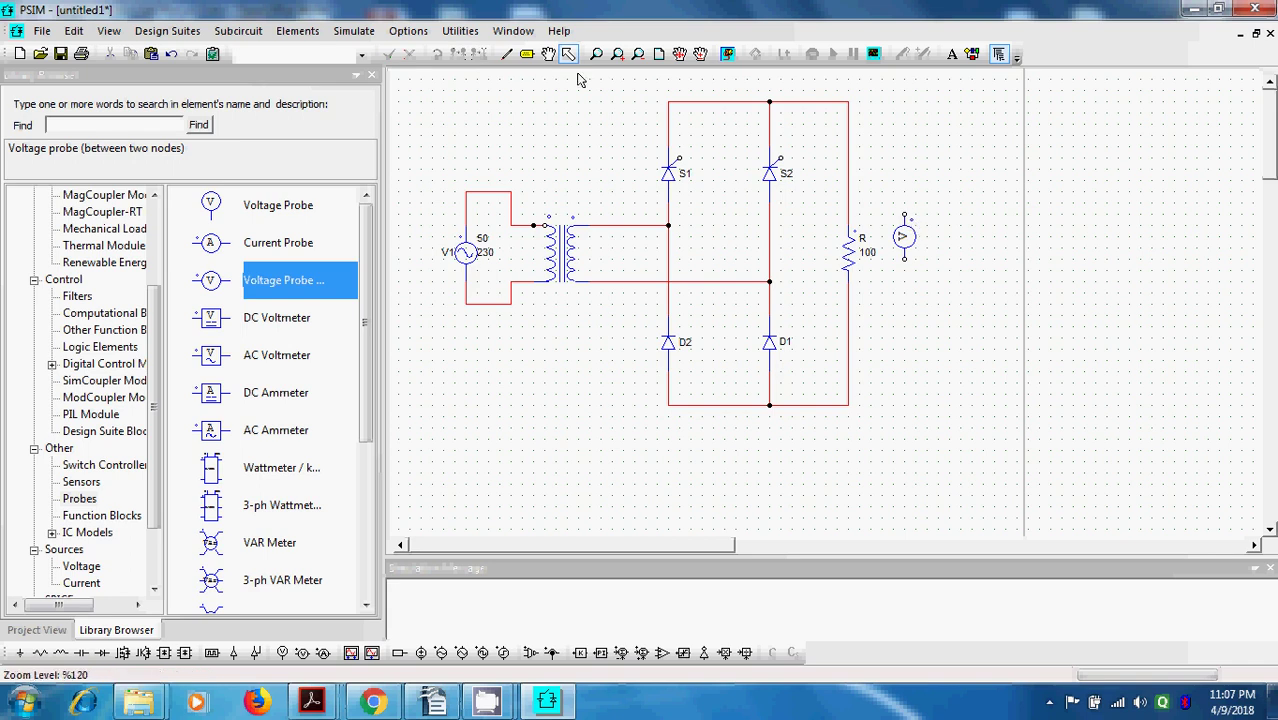
Wire the voltage probe in parallel with resistor R, between the upper and lower bridge wires.
left_click(507, 54)
mouse_move(905, 215)
left_mouse_down()
mouse_move(905, 140)
mouse_move(848, 101)
left_mouse_up()
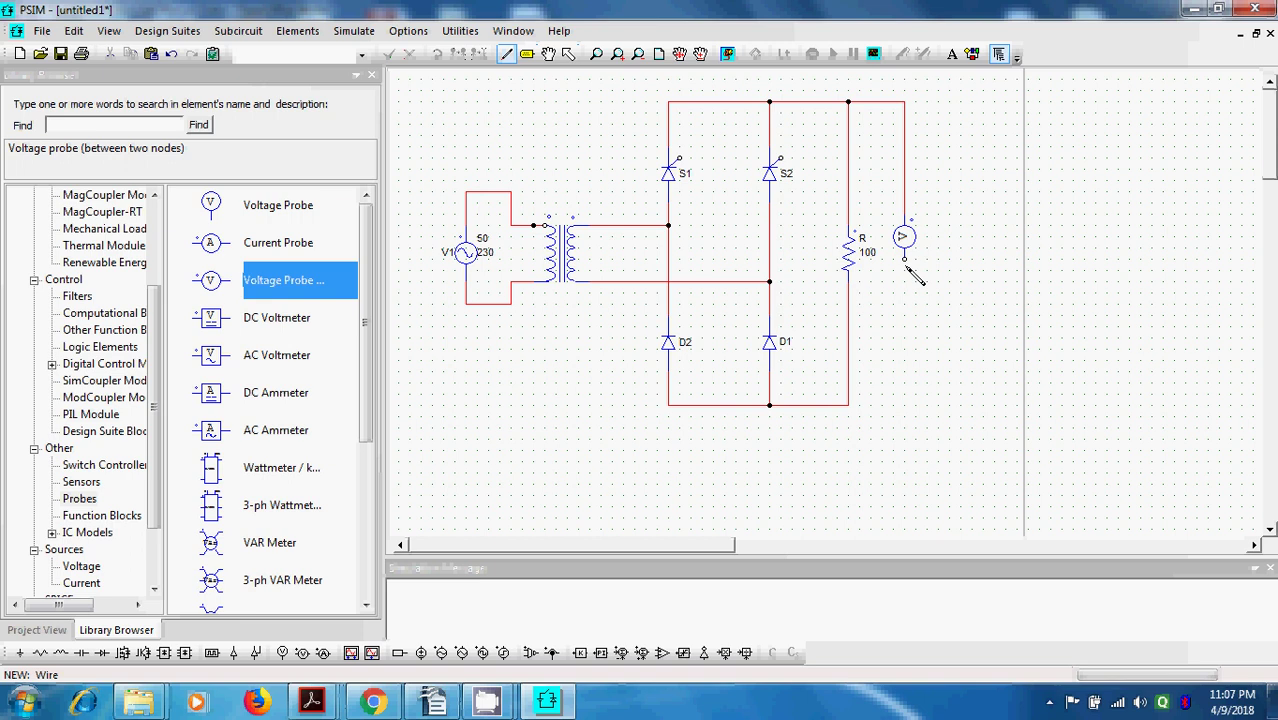
left_click_drag(906, 264, 864, 397)
left_click(852, 405)
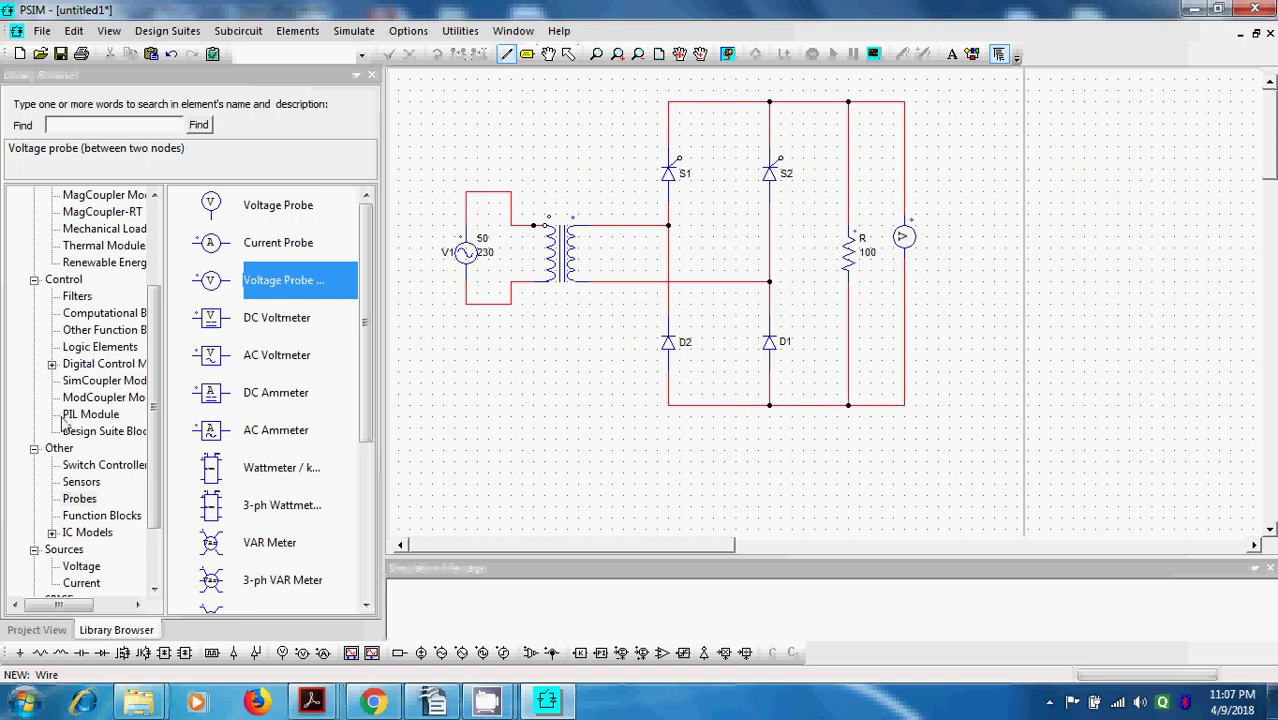
Add a second two-node voltage probe across the transformer's secondary and wire its upper terminal to the upper secondary wire.
left_click(283, 288)
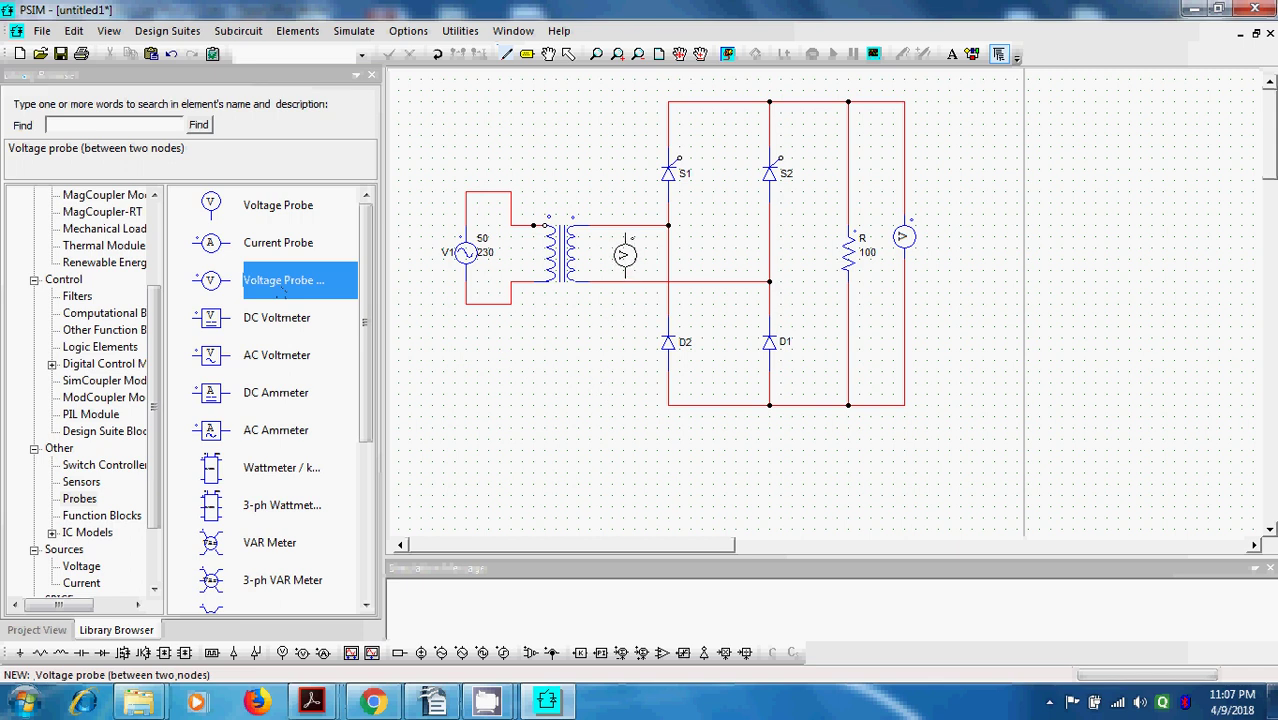
left_click(622, 258)
key("Escape")
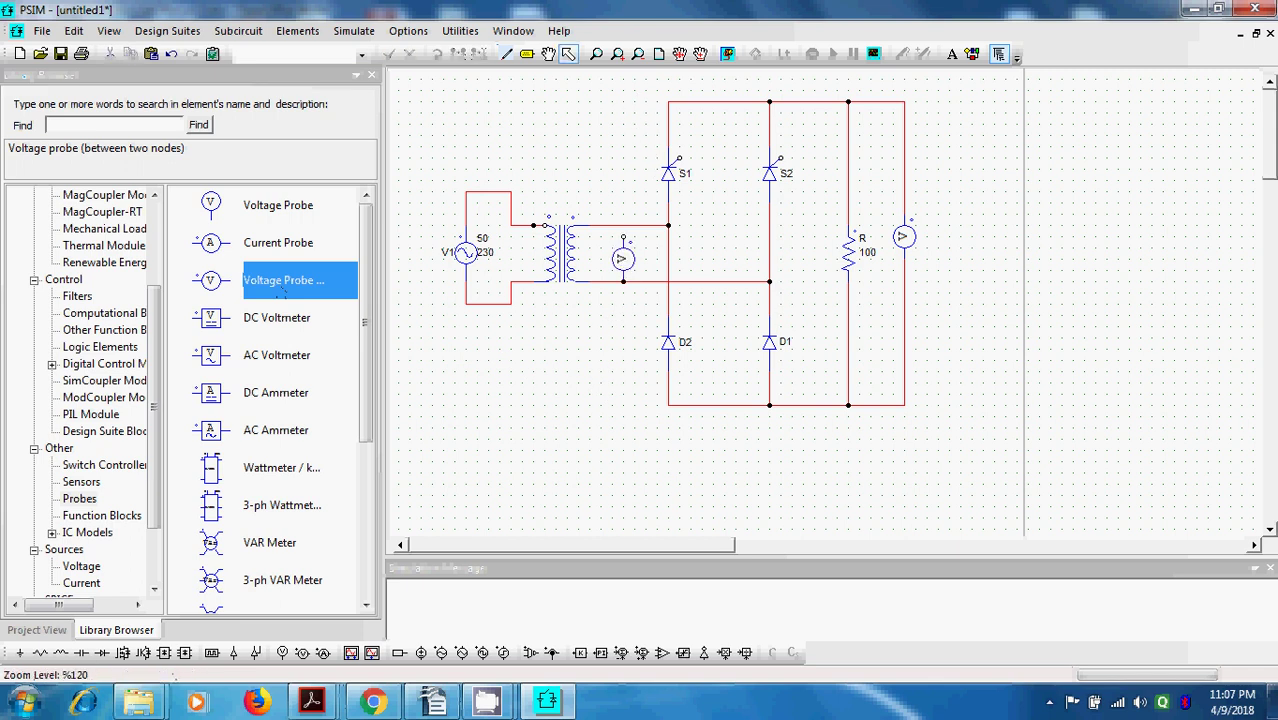
left_click(506, 54)
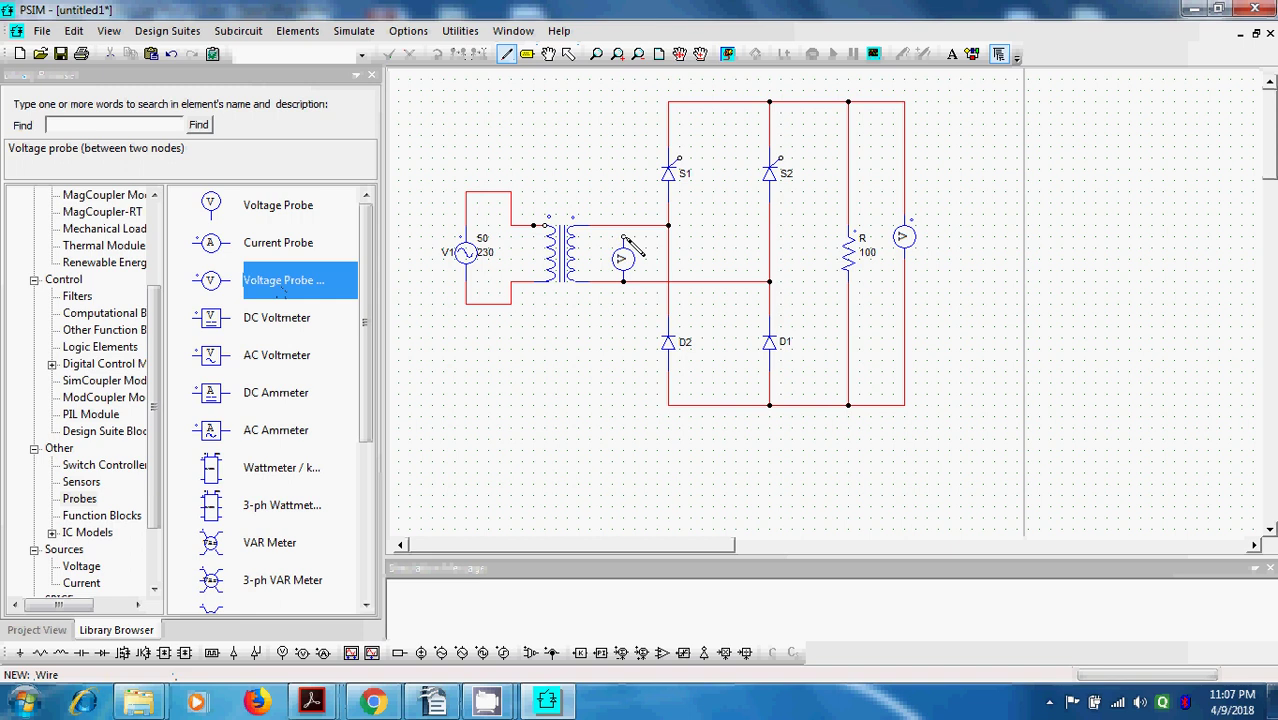
left_click(568, 54)
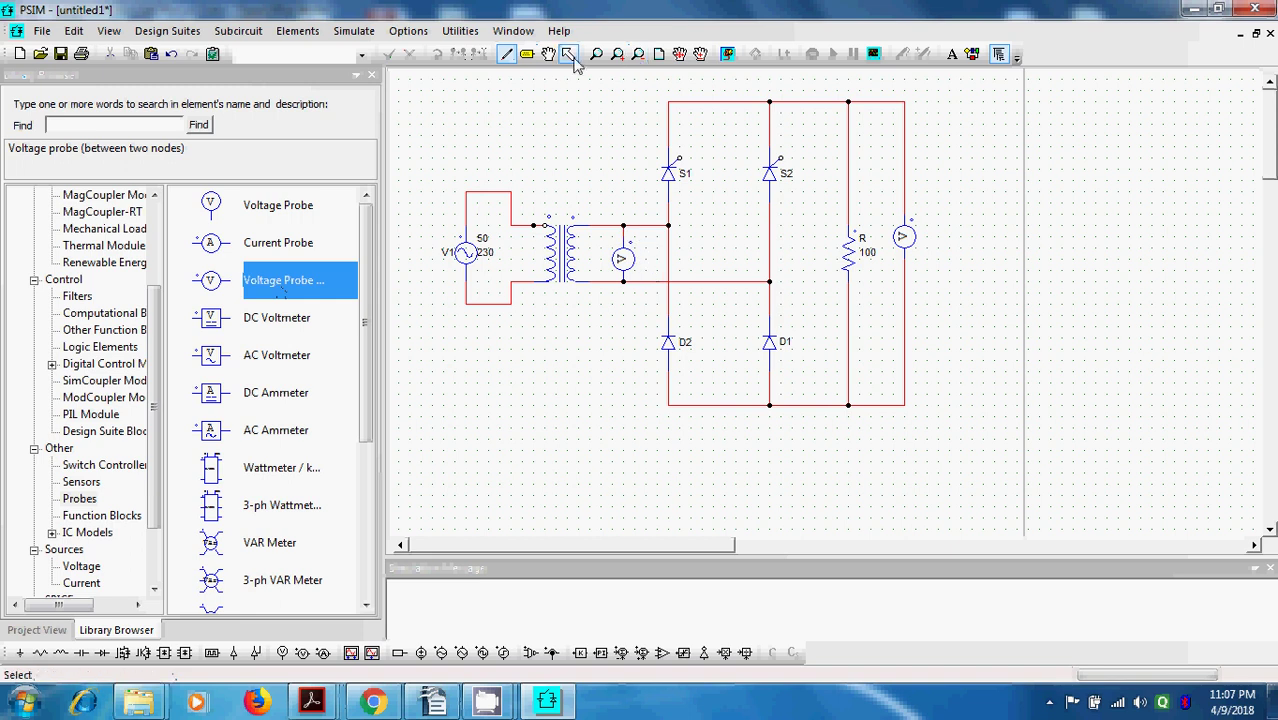
Name the voltage probe across the transformer secondary Vinac and display its name.
double_click(622, 258)
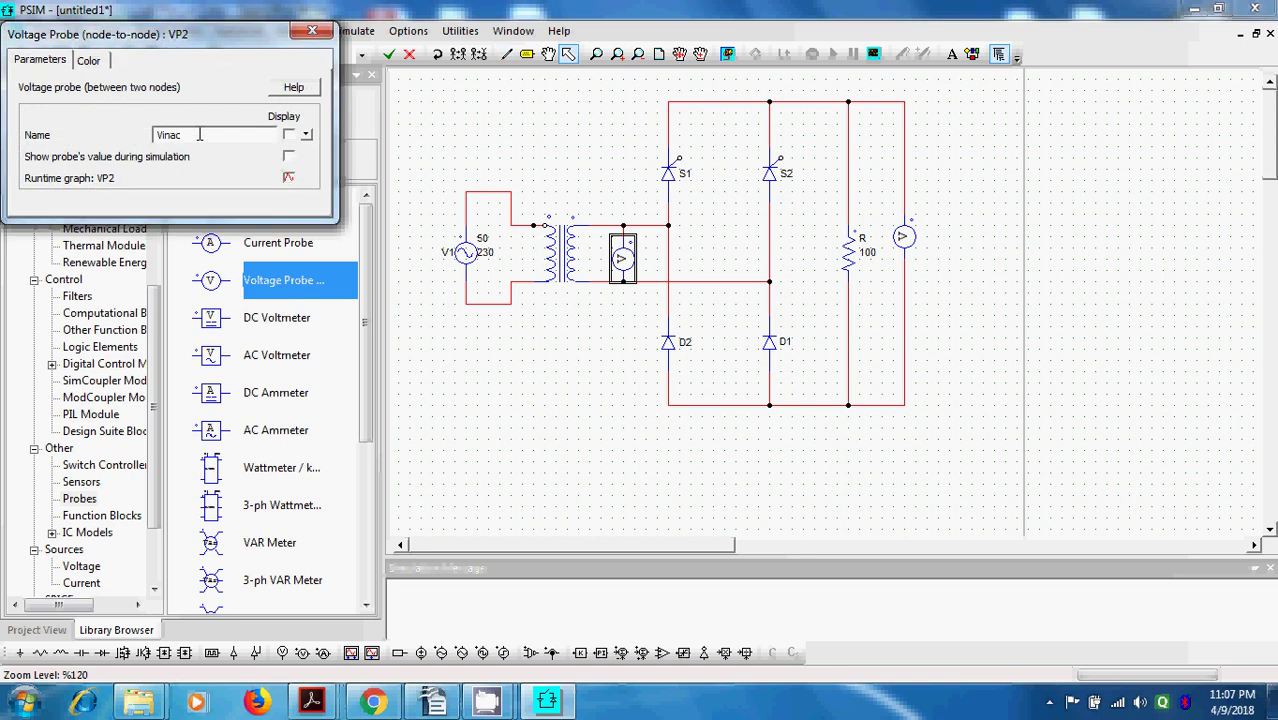
left_click(288, 134)
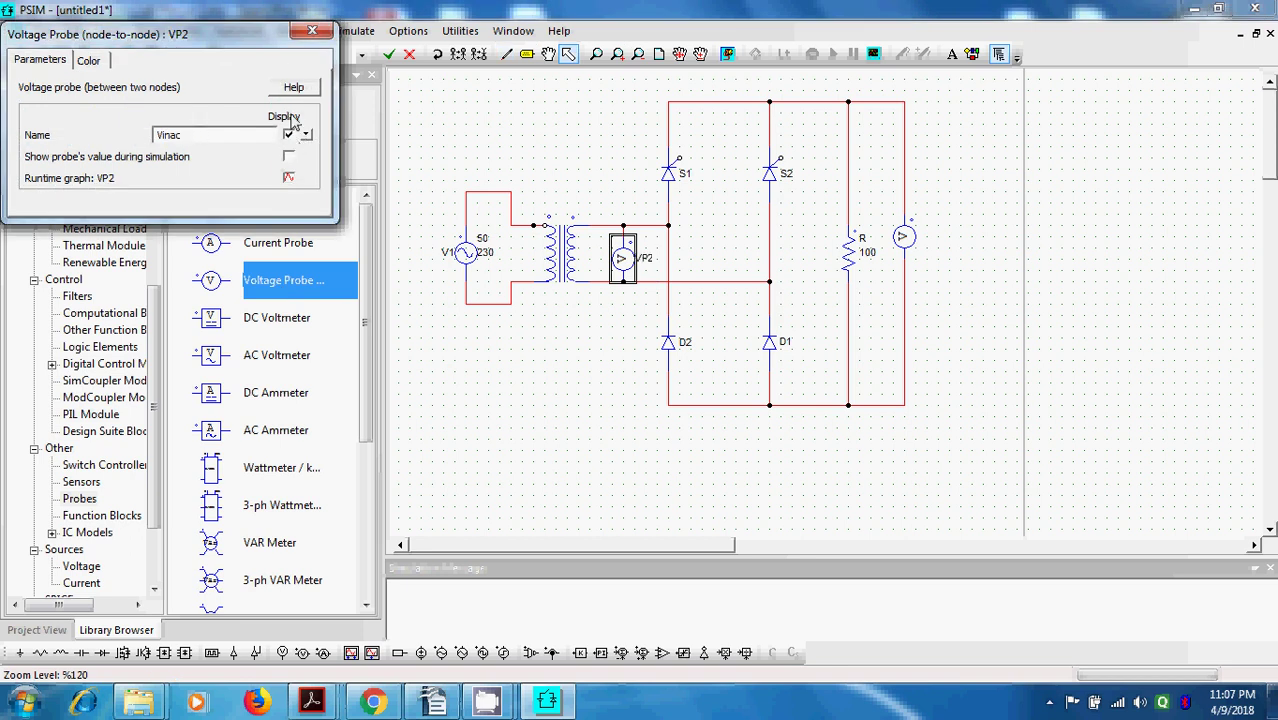
left_click(313, 33)
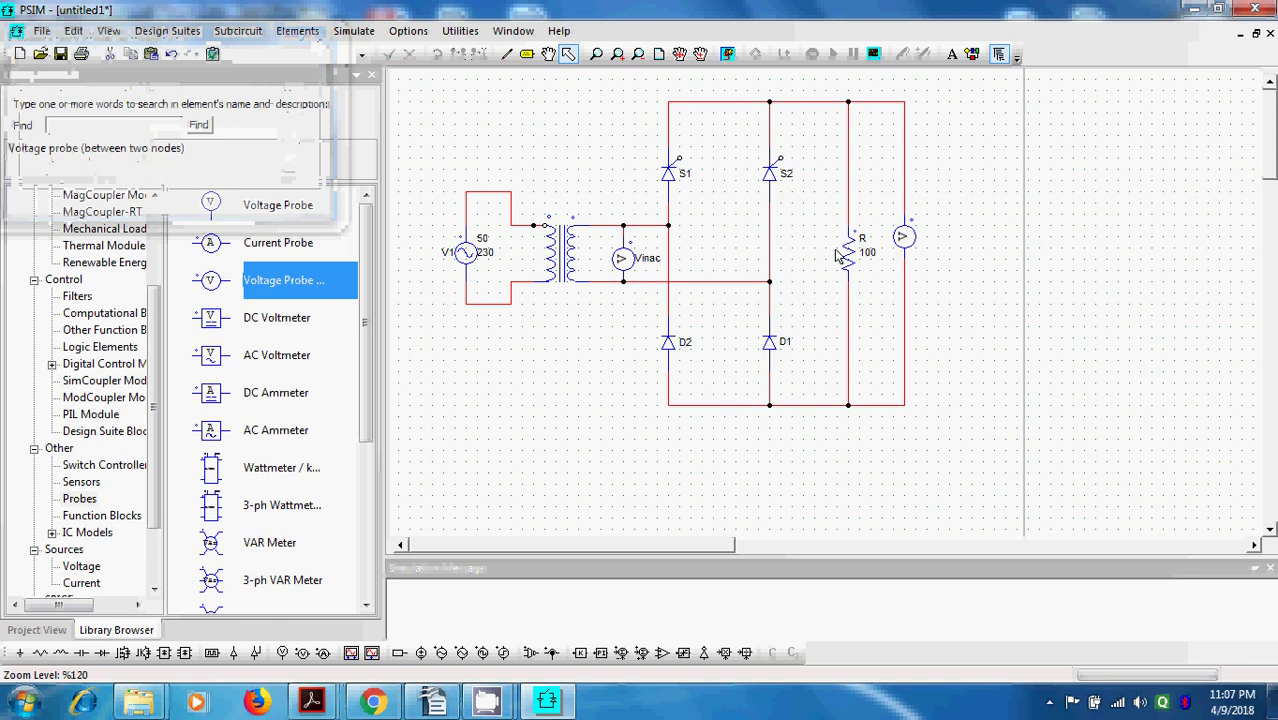
Name the load-side voltage probe VLDC and display its name.
double_click(903, 237)
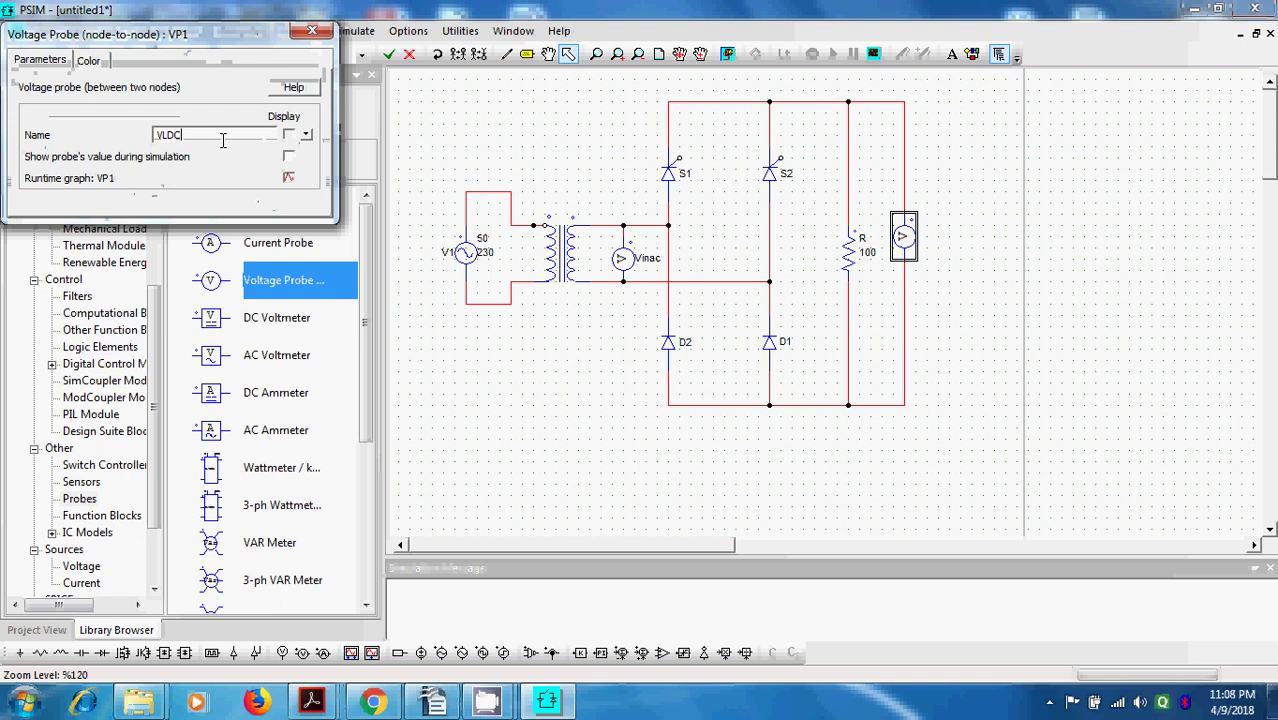
type("VLDC")
left_click(288, 134)
left_click(311, 33)
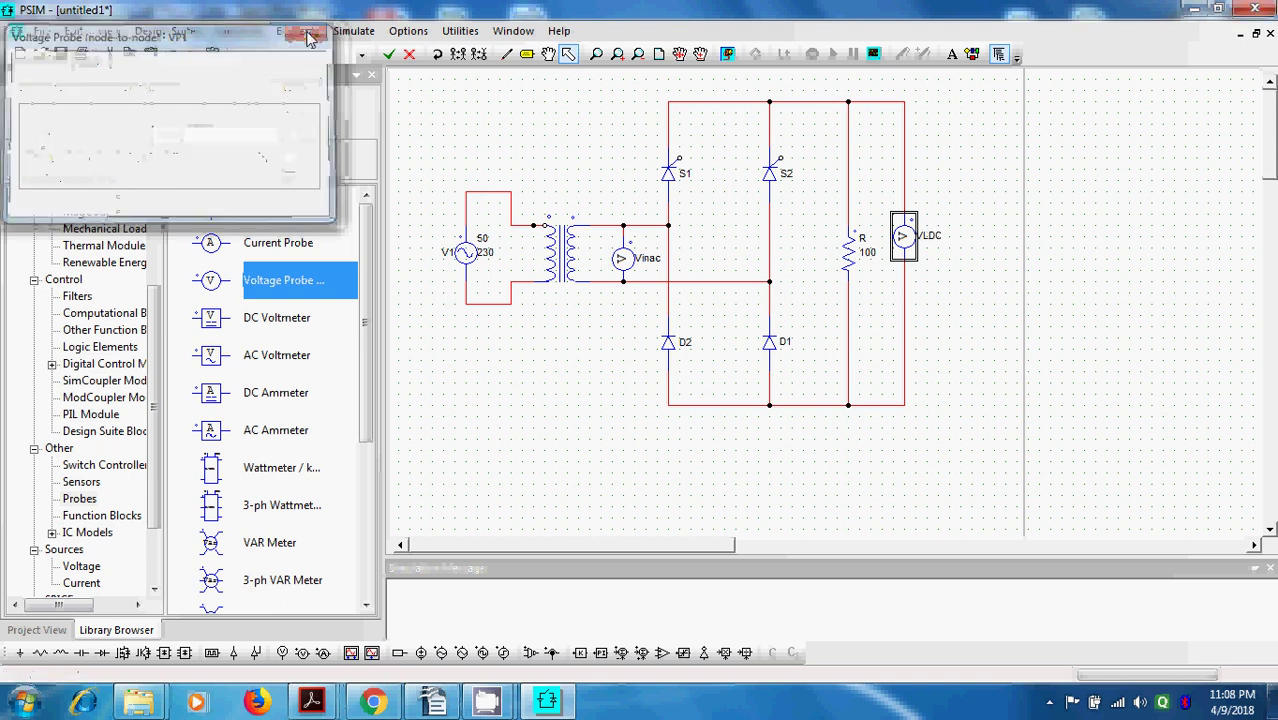
left_click(1032, 352)
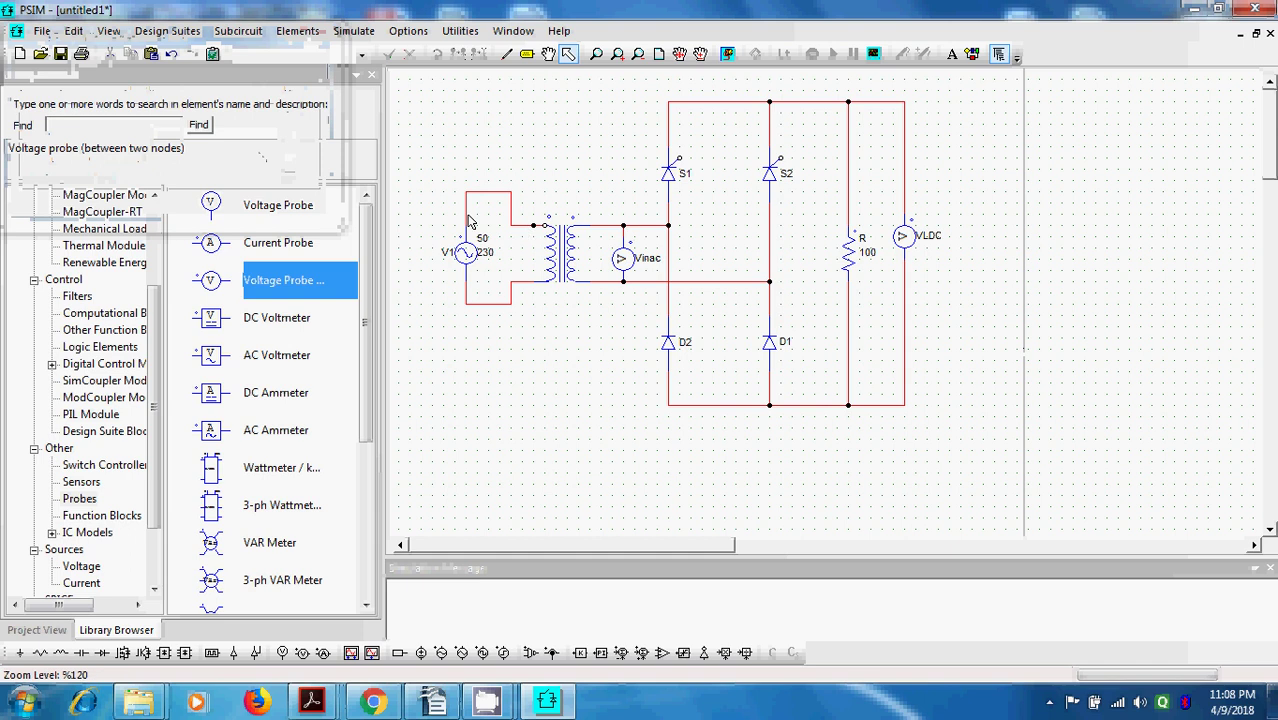
Insert a vertical current probe in series with resistor R, in the wire above it.
left_click(212, 246)
left_click_drag(212, 246, 882, 182)
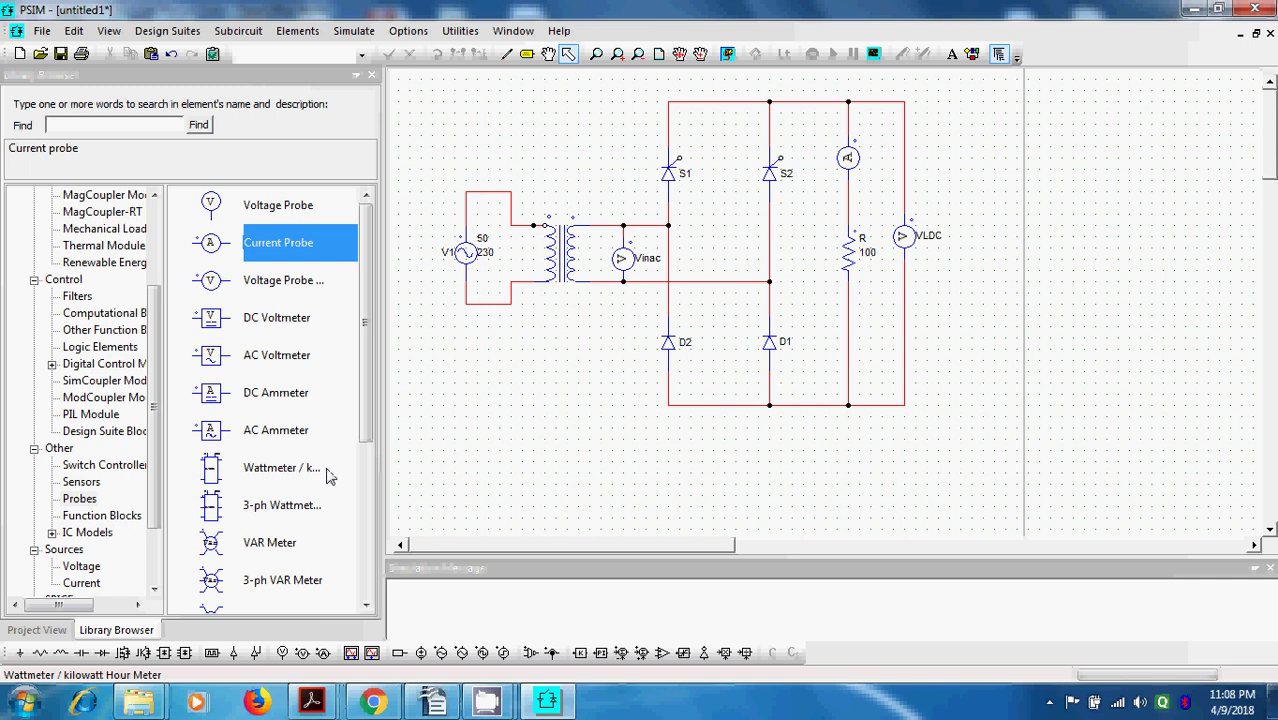
Place a ground element below the bridge's right leg and wire it to the lower bridge wire.
left_click(79, 498)
left_click(66, 551)
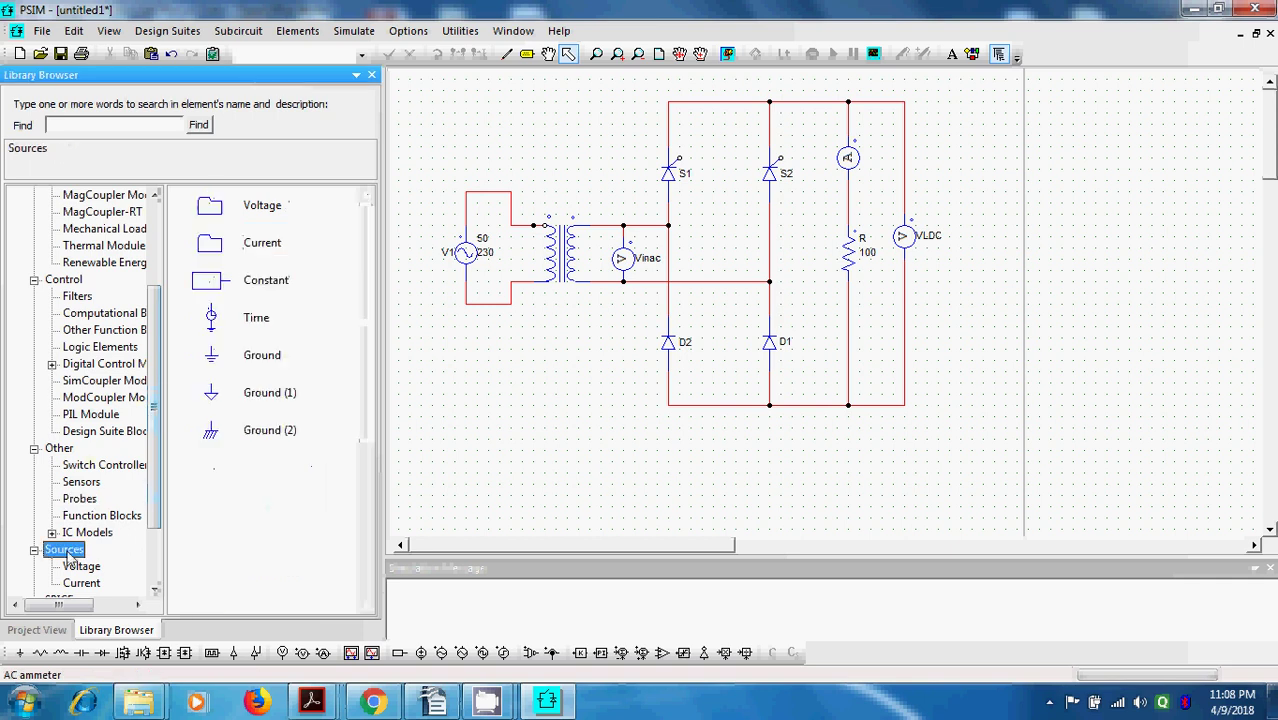
left_click(266, 357)
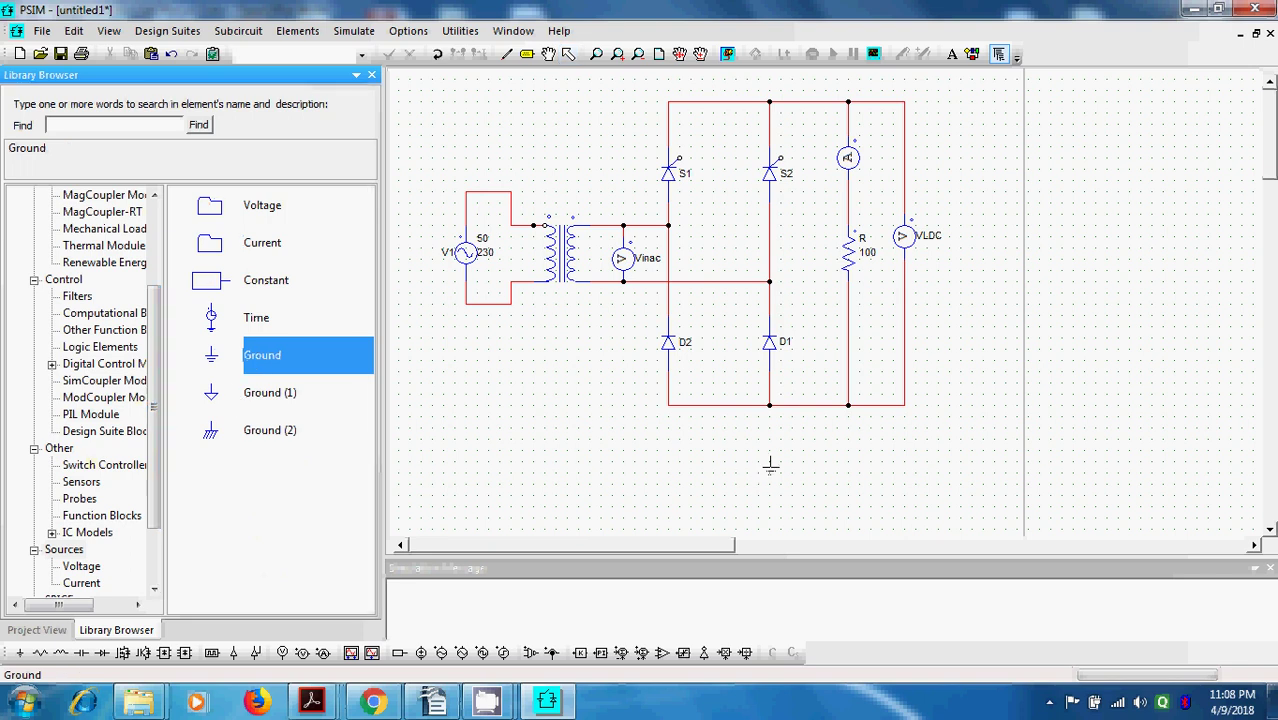
left_click(769, 447)
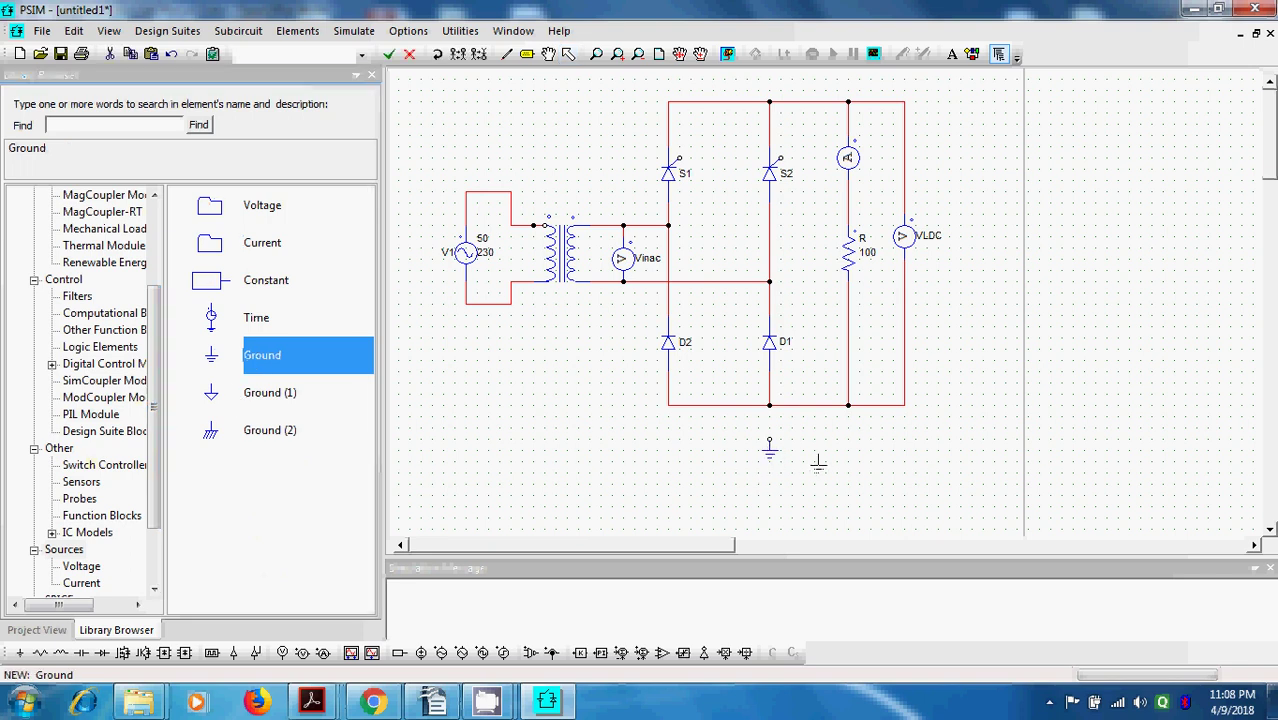
left_click(506, 53)
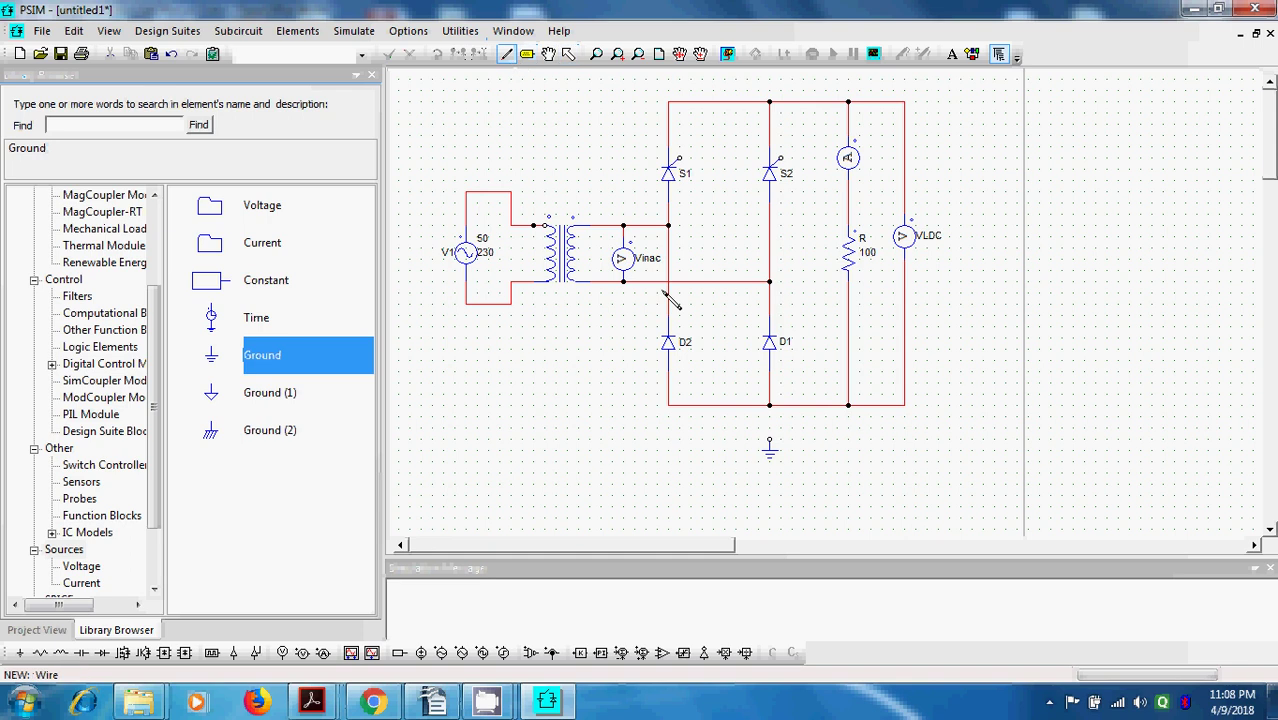
left_click_drag(770, 441, 770, 405)
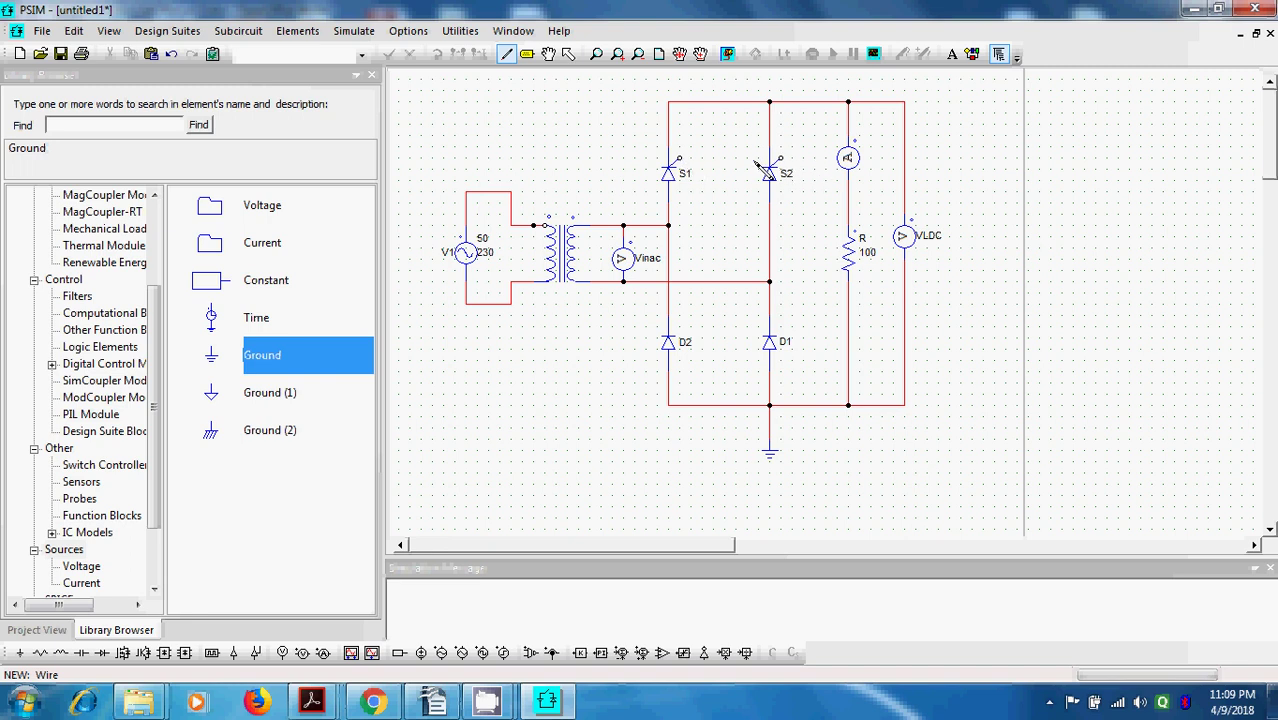
Place two vertically oriented gating blocks, one to the right of thyristor S1 and one to the right of S2.
left_click(212, 656)
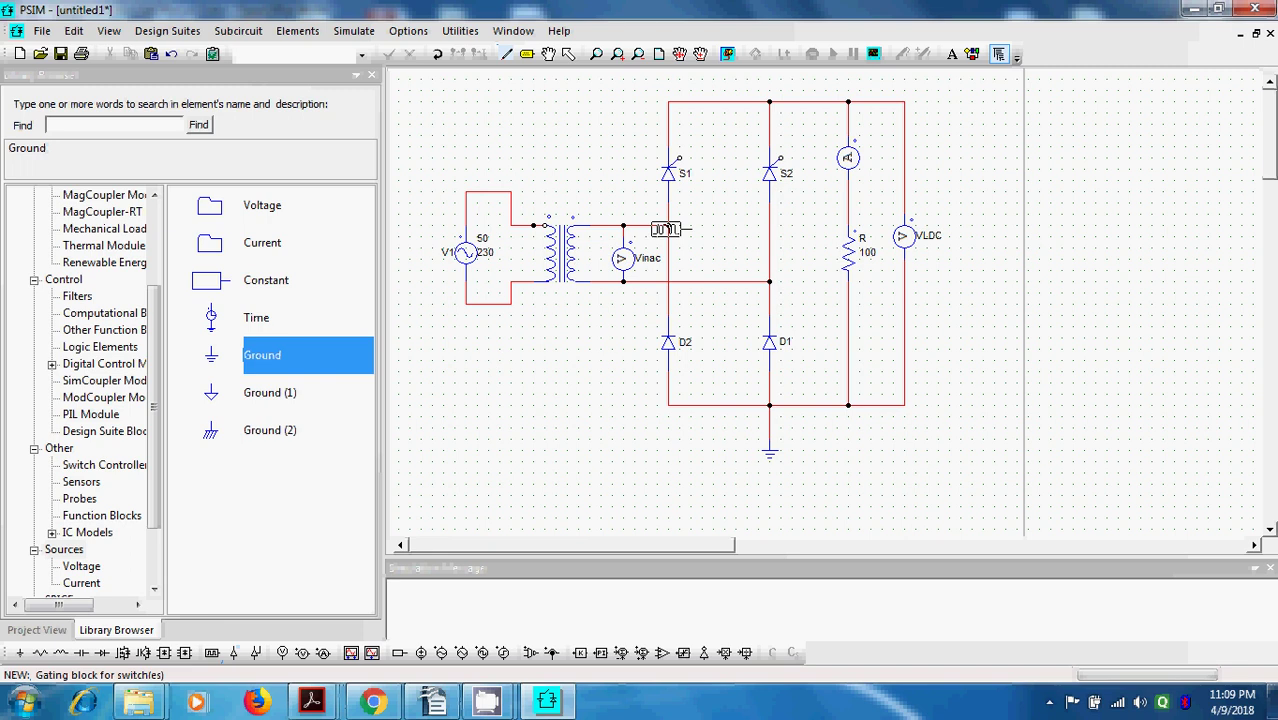
right_click(725, 205)
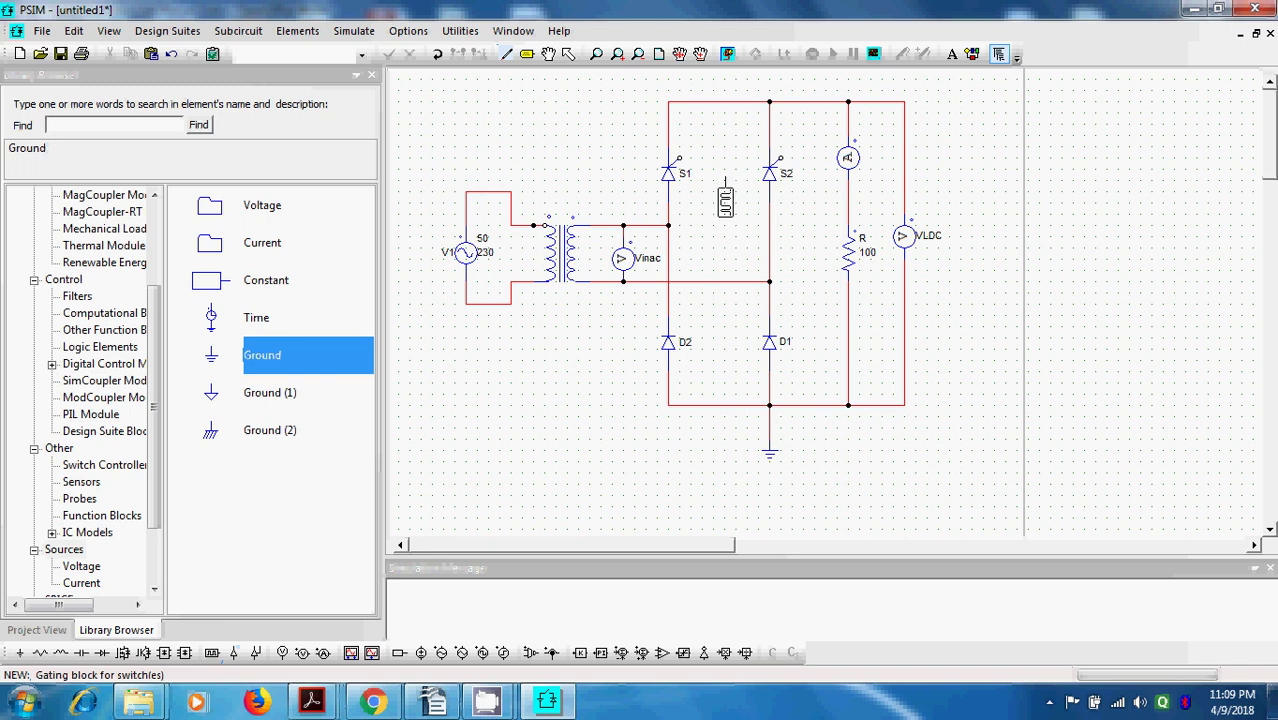
left_click(713, 180)
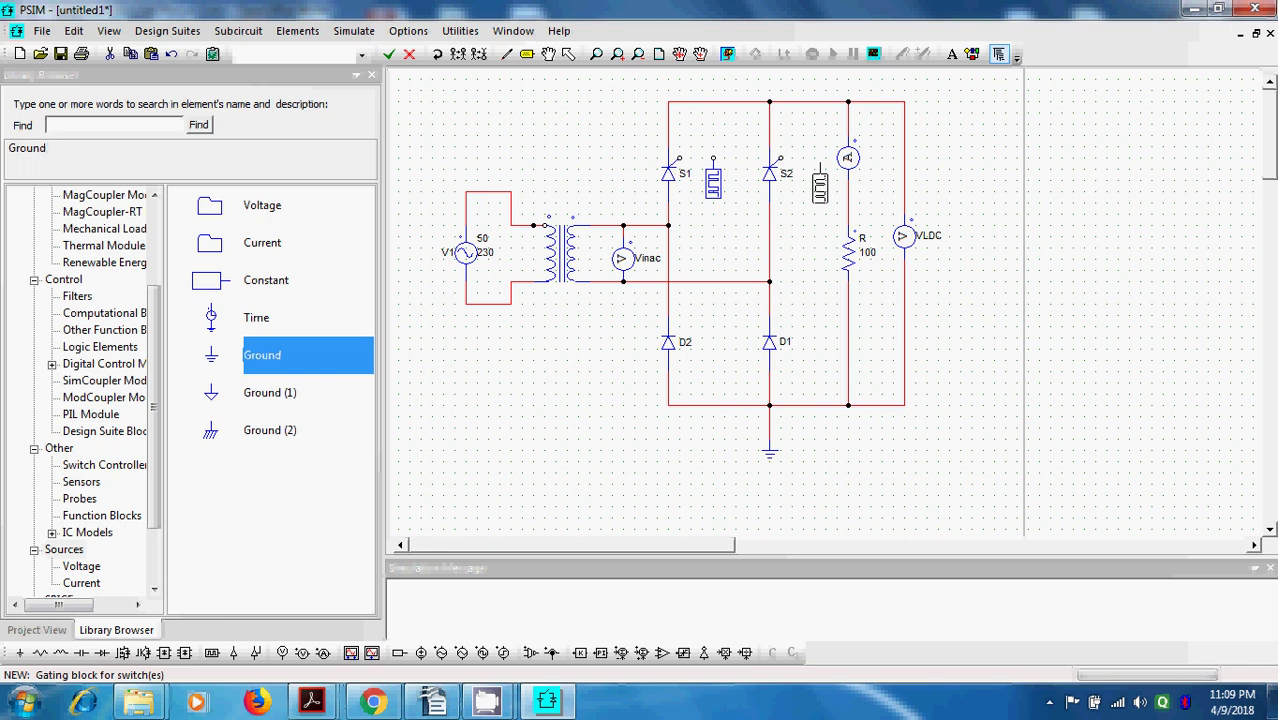
left_click(816, 180)
key("Escape")
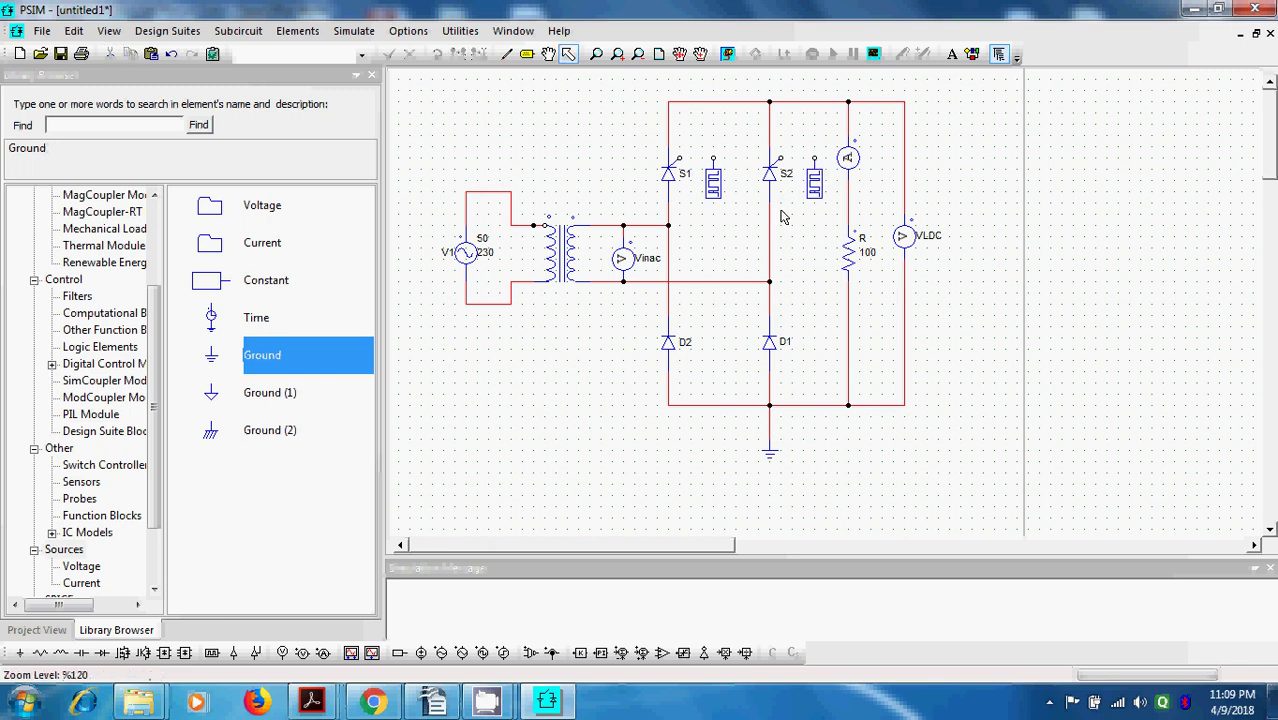
Wire the gates of thyristors S1 and S2 to their adjacent gating blocks.
left_click(510, 53)
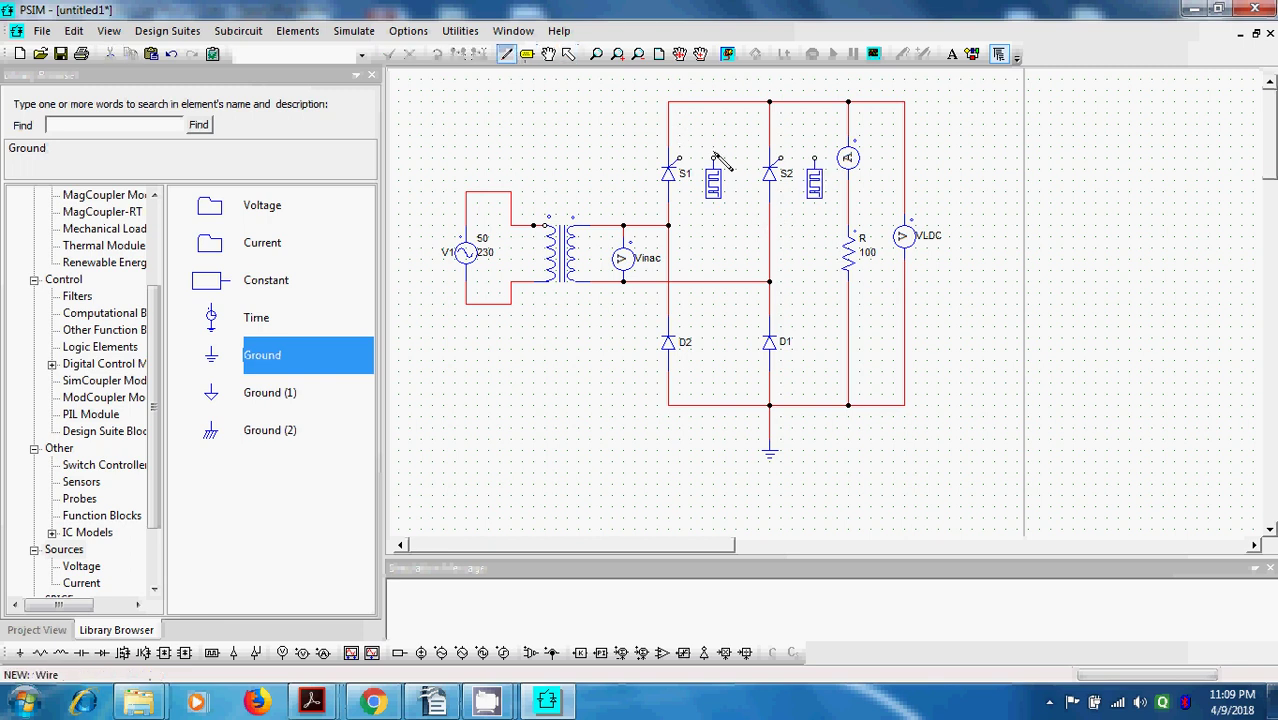
left_click_drag(688, 146, 712, 157)
left_click_drag(815, 157, 781, 160)
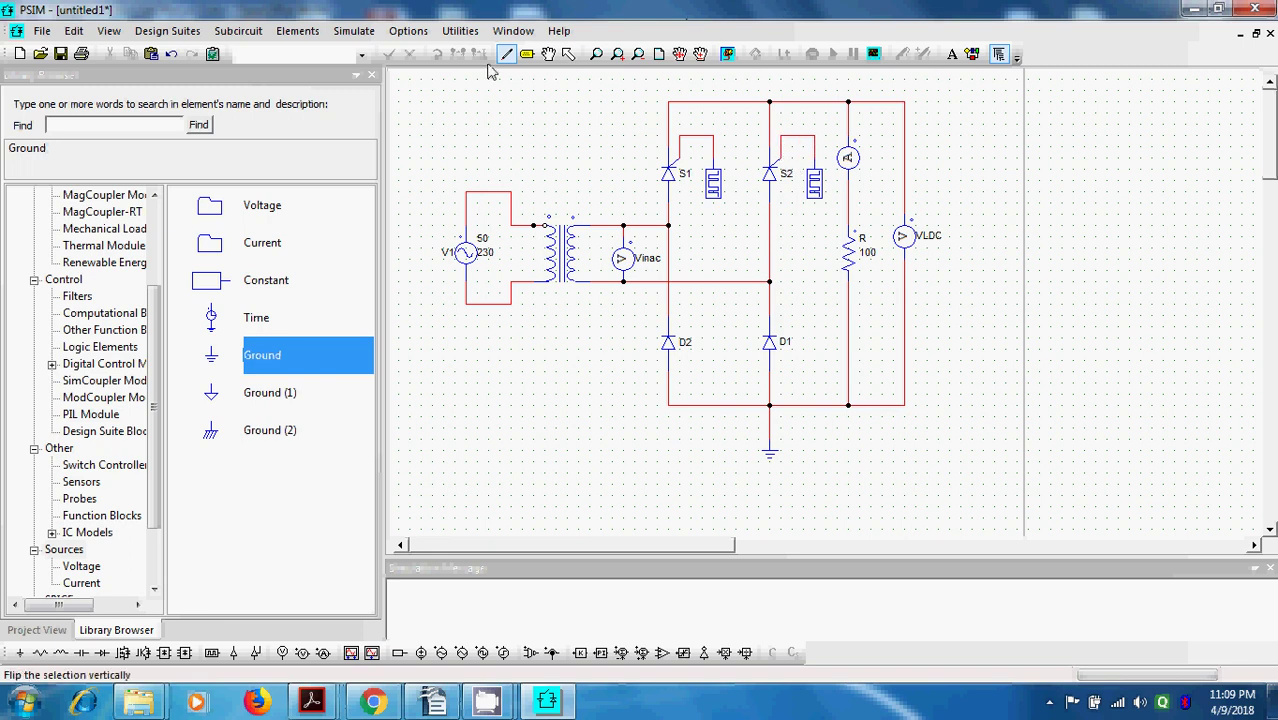
left_click(568, 53)
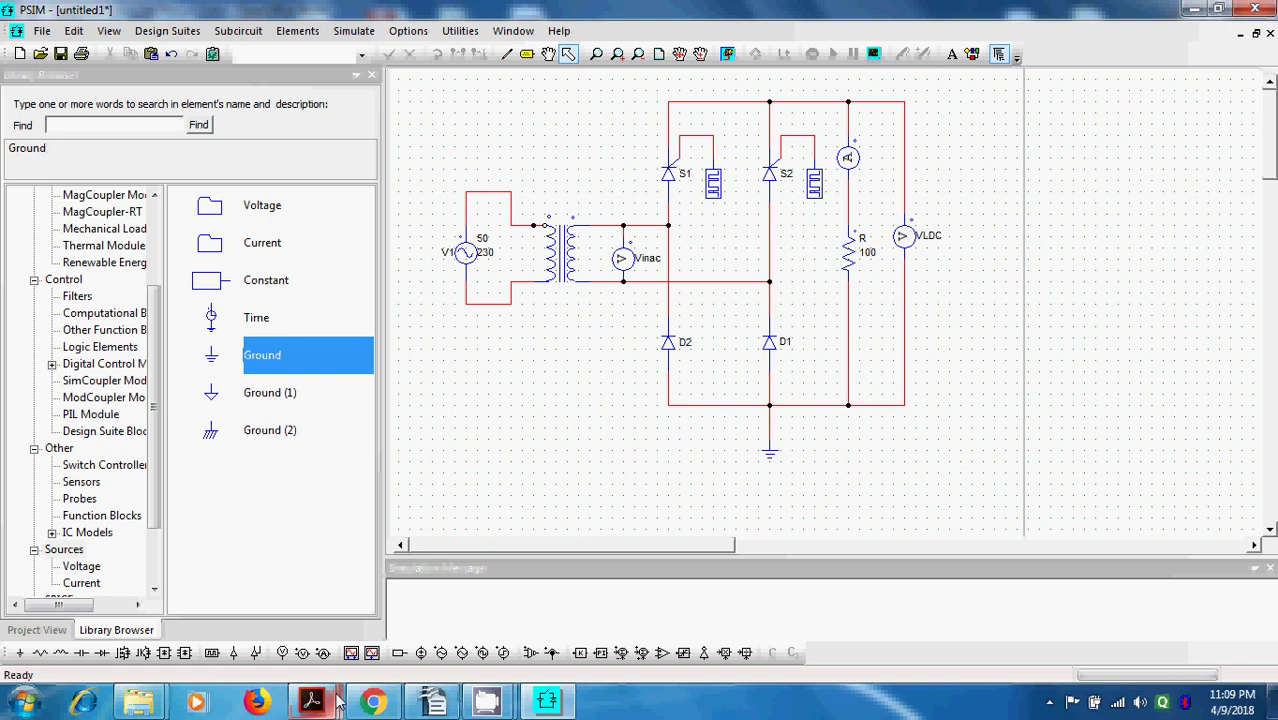
Switch to PE Unit 2.pdf in Adobe Acrobat Reader and examine the semiconverter's firing-angle waveforms on page 12.
mouse_move(338, 703)
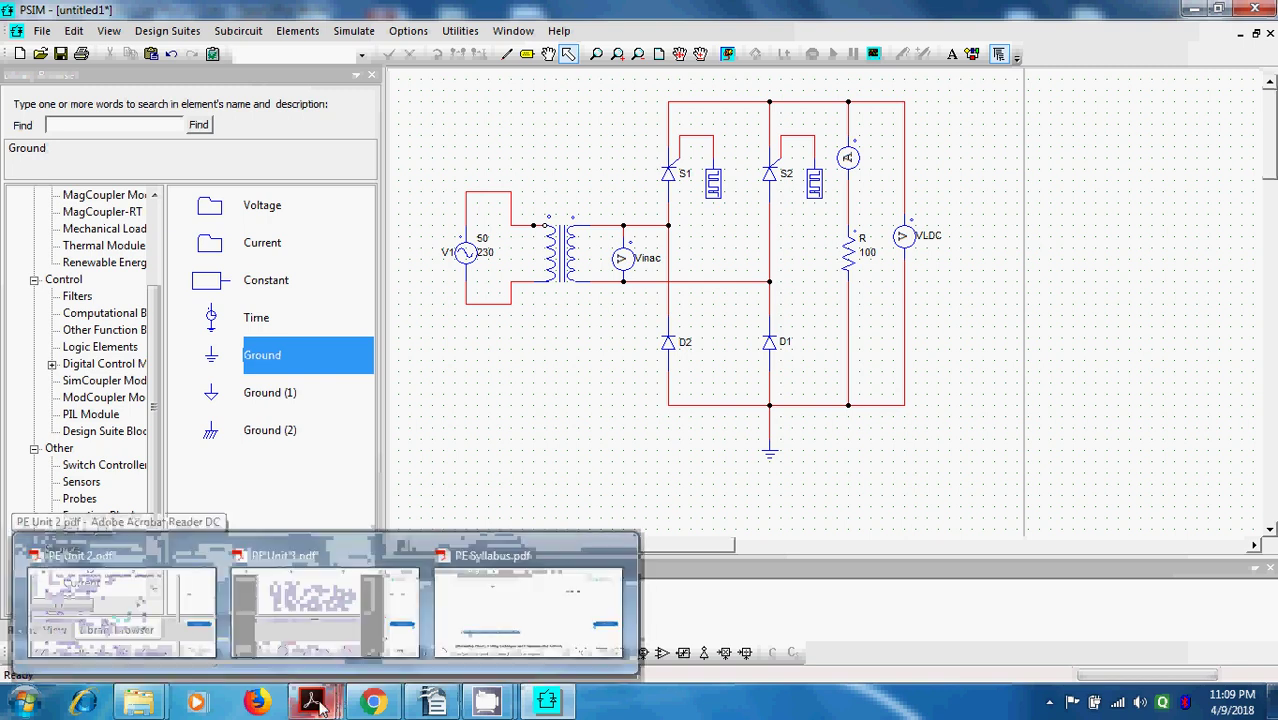
left_click(305, 707)
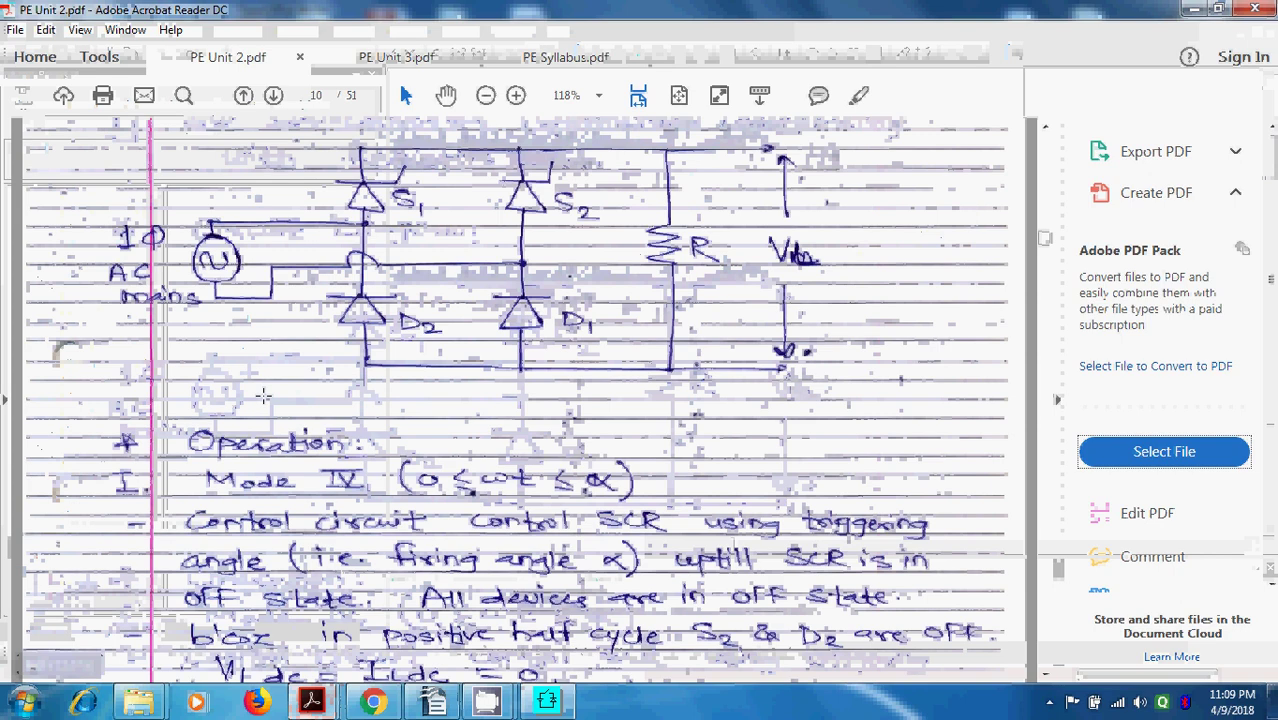
scroll(282, 395, "down", 10)
left_click(320, 94)
type("12")
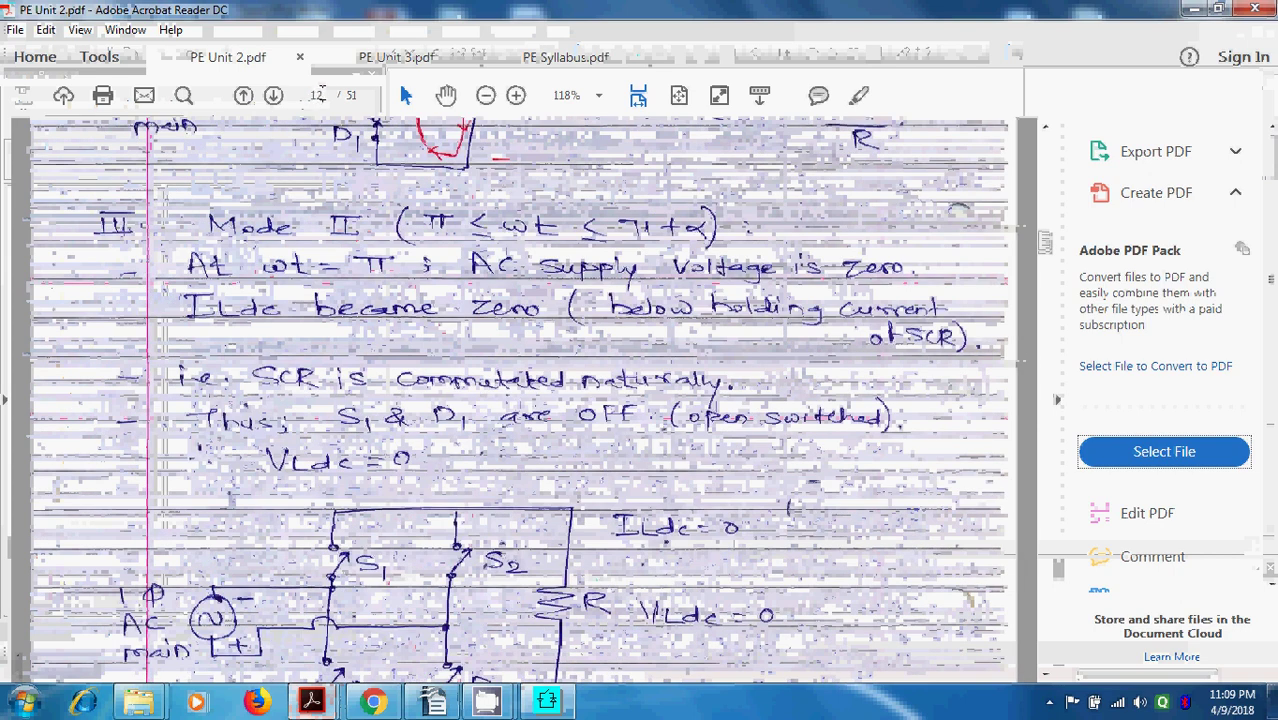
key("Return")
scroll(478, 313, "down", 7)
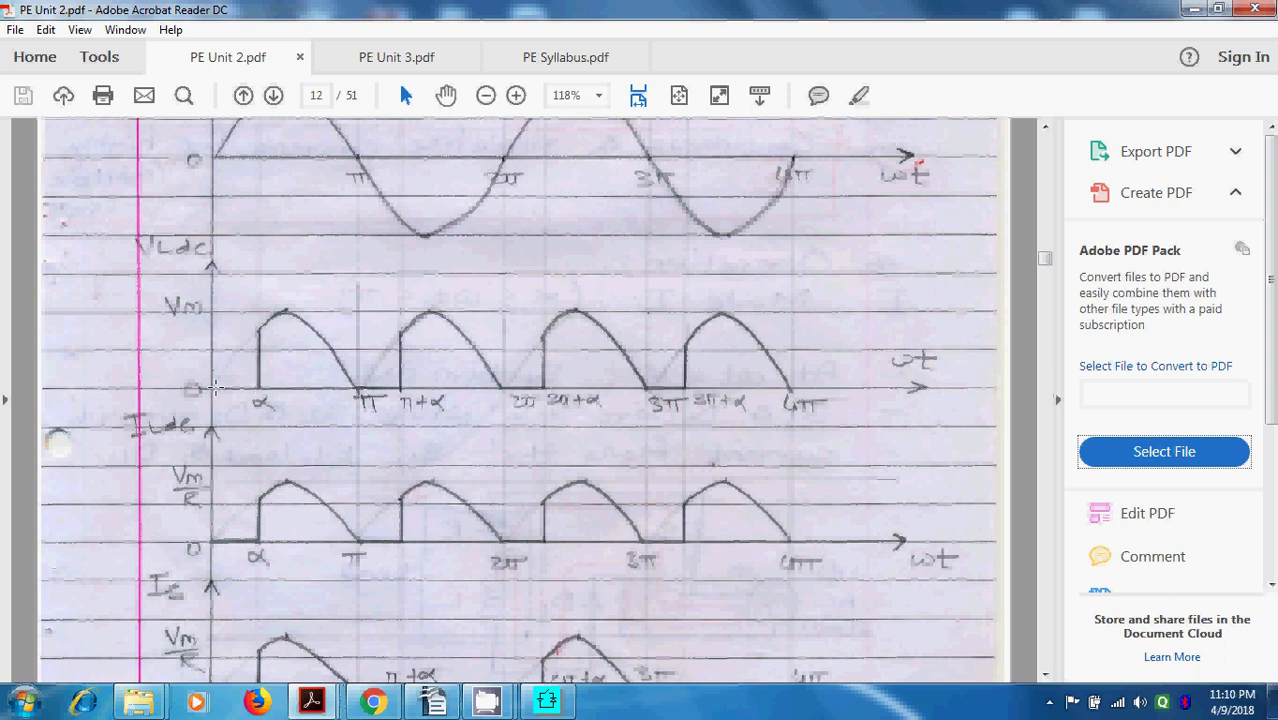
left_click(1193, 9)
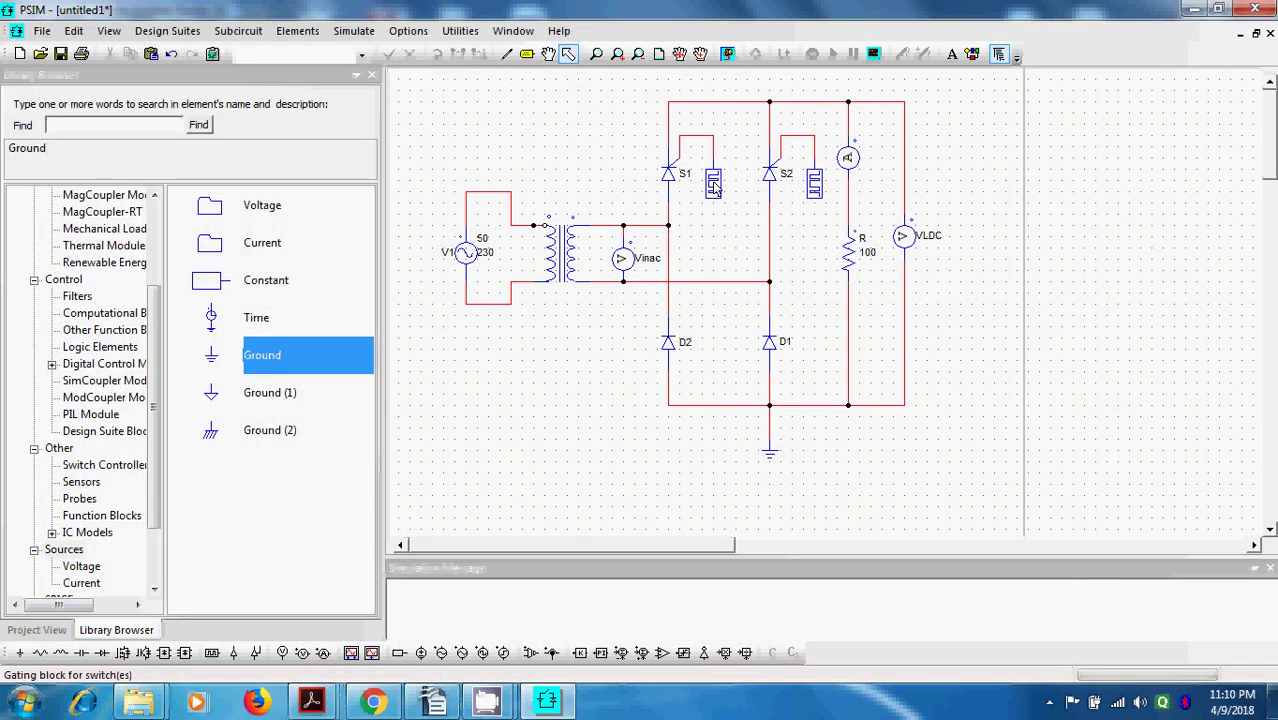
In PSIM, set the S1 gating block's frequency to 50 and its switching points to 30 180.
double_click(715, 188)
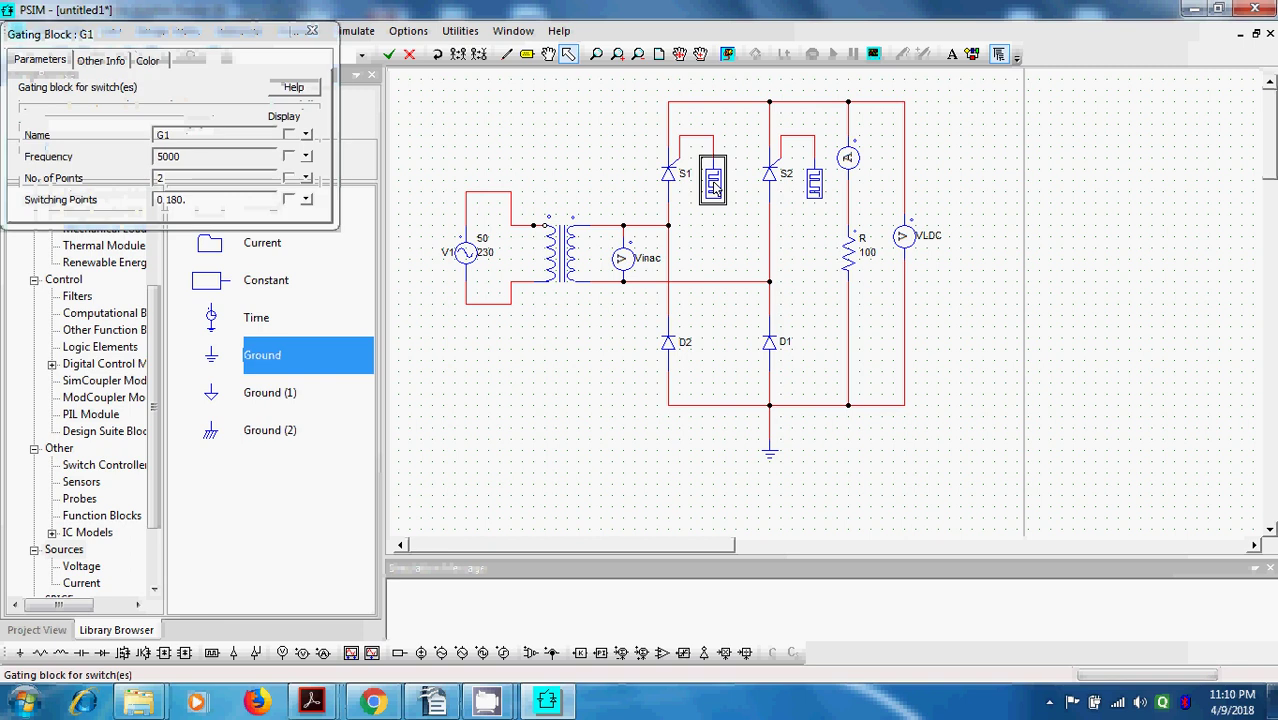
left_click(192, 155)
key("BackSpace")
key("BackSpace")
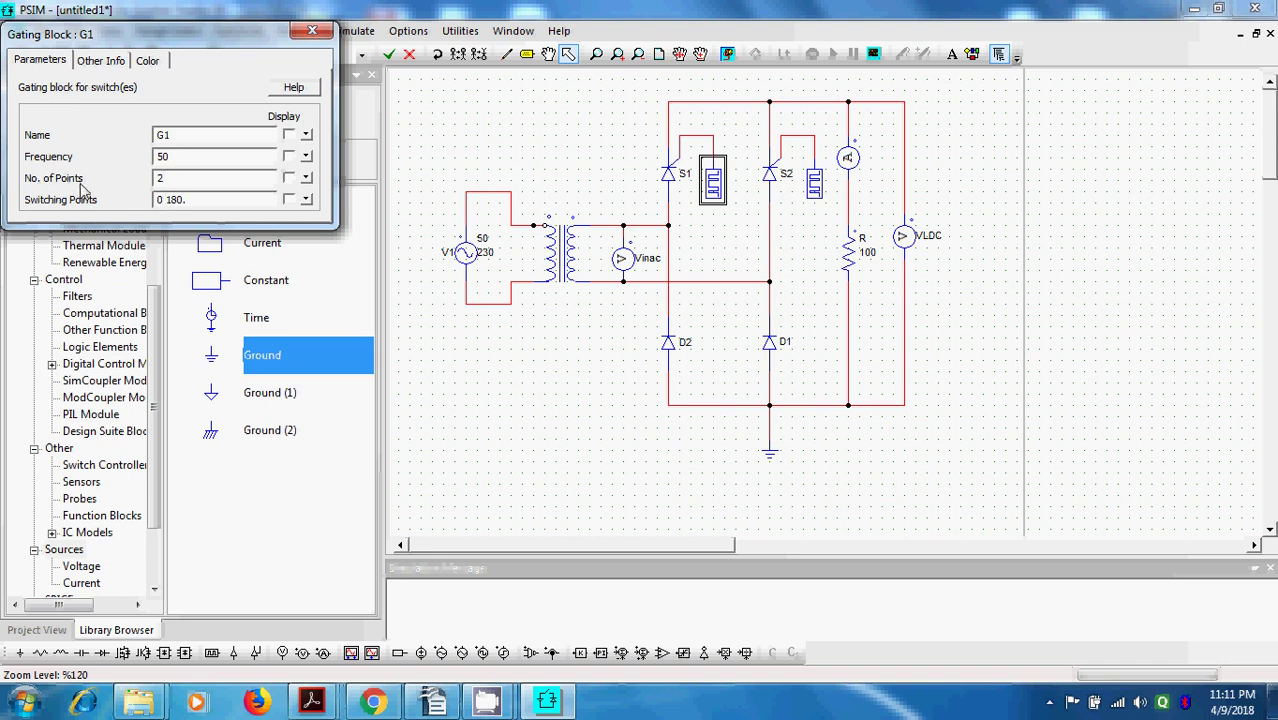
left_click(157, 199)
type("3")
left_click(216, 201)
left_click(312, 31)
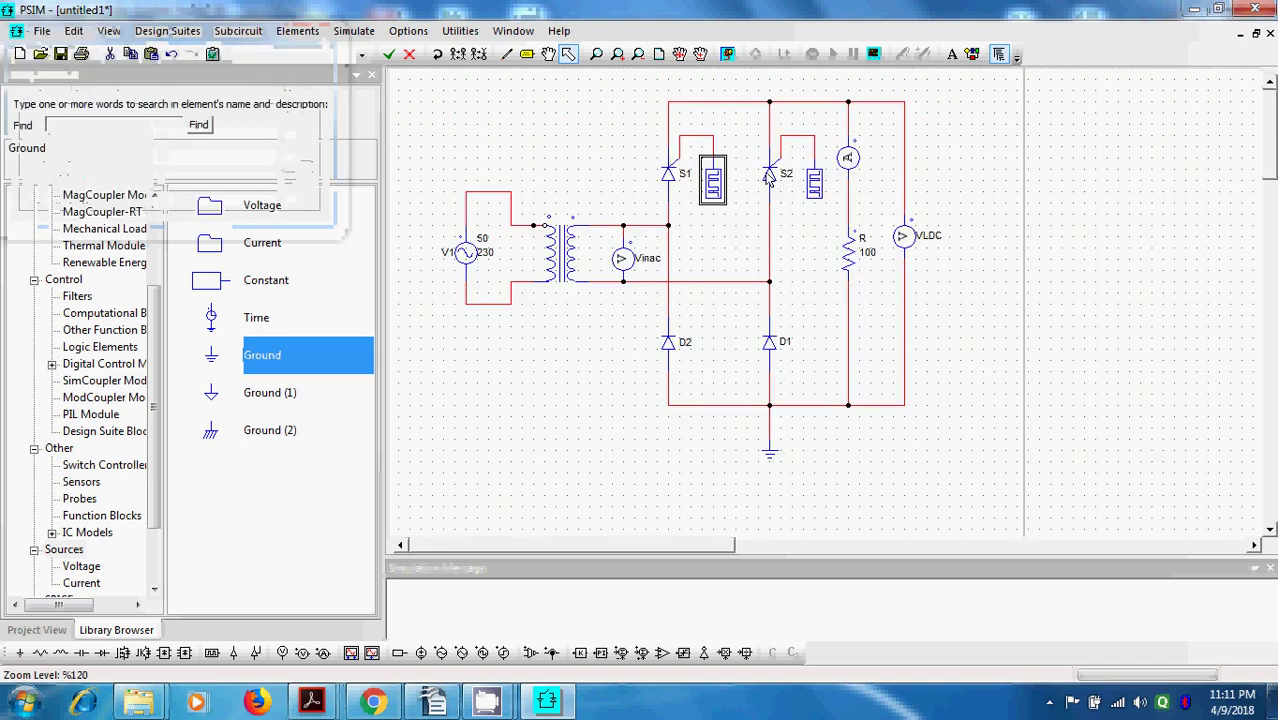
Set the S2 gating block's frequency to 50 and its switching points to 210 360, checking the angles against the waveforms in PE Unit 2.pdf.
double_click(815, 190)
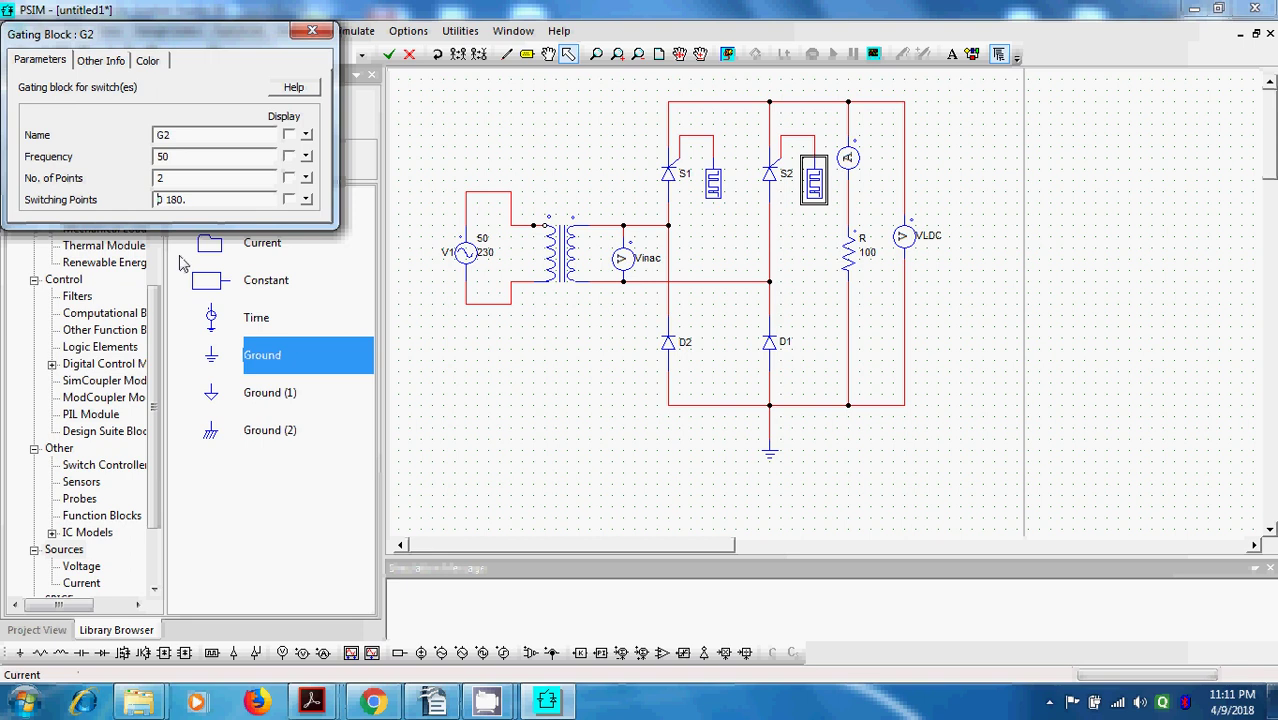
type("210")
left_click(312, 703)
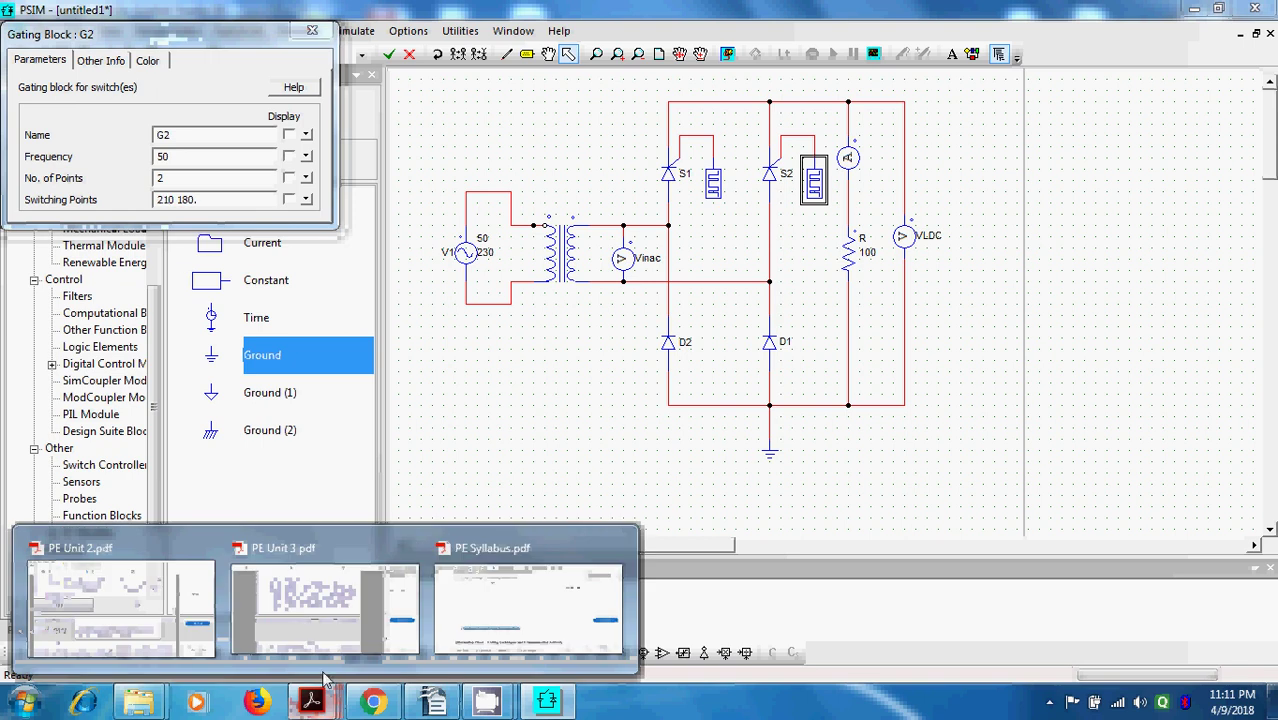
left_click(141, 611)
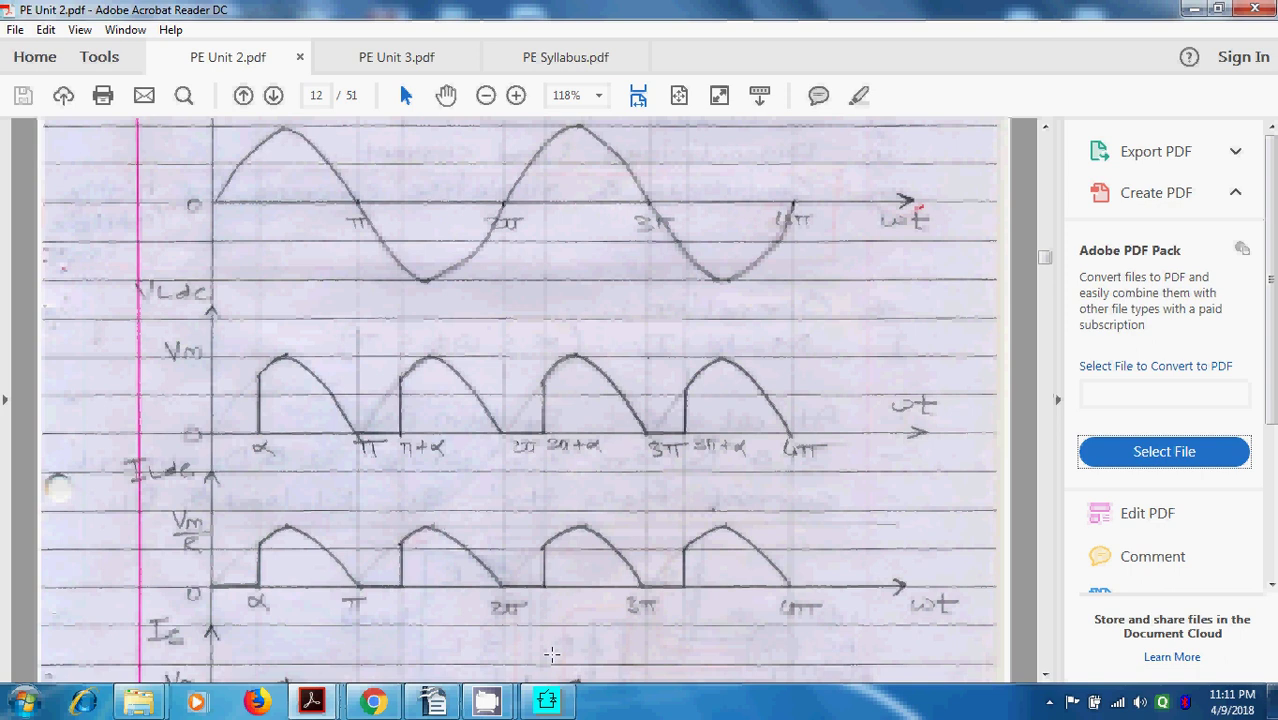
left_click(547, 700)
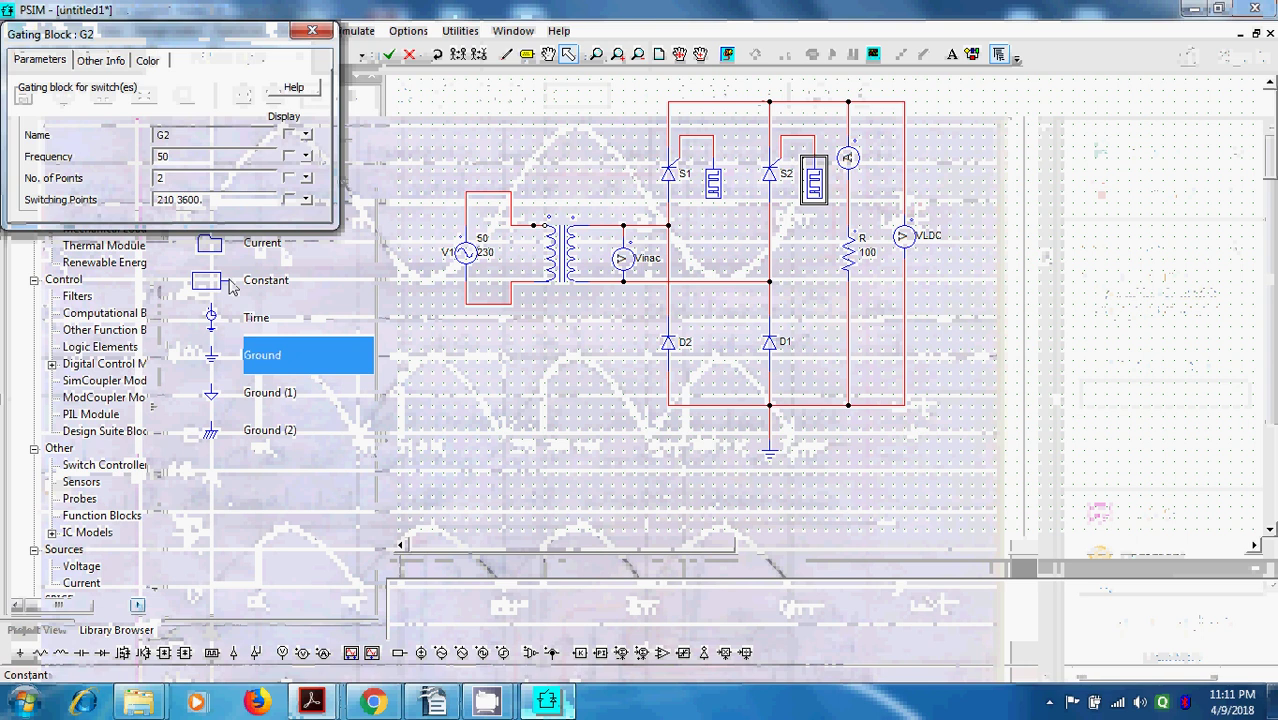
type(".")
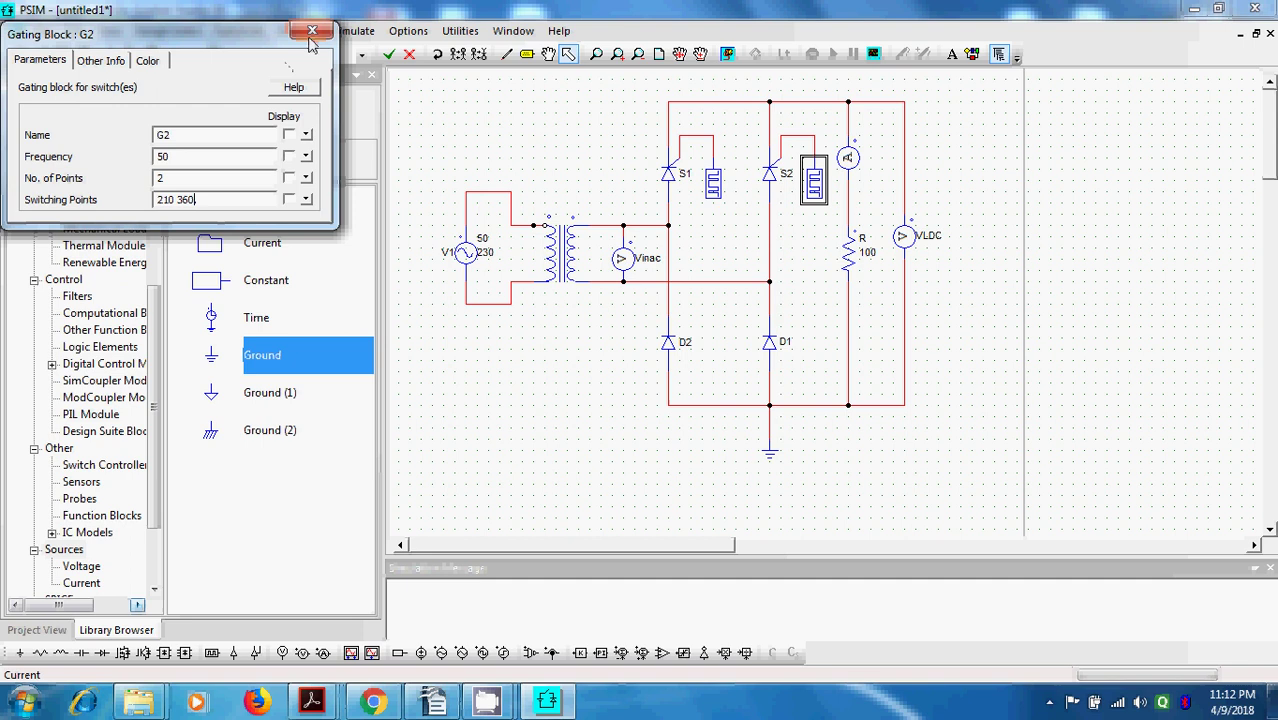
left_click(312, 30)
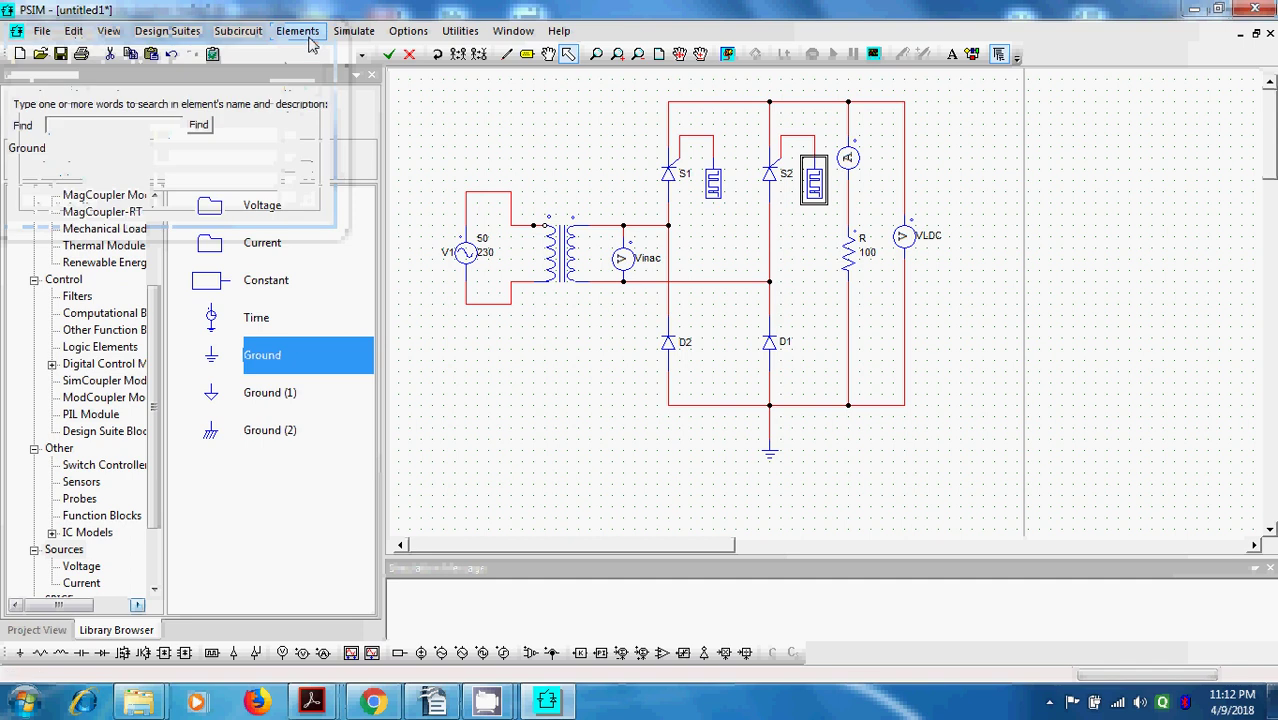
left_click(1008, 148)
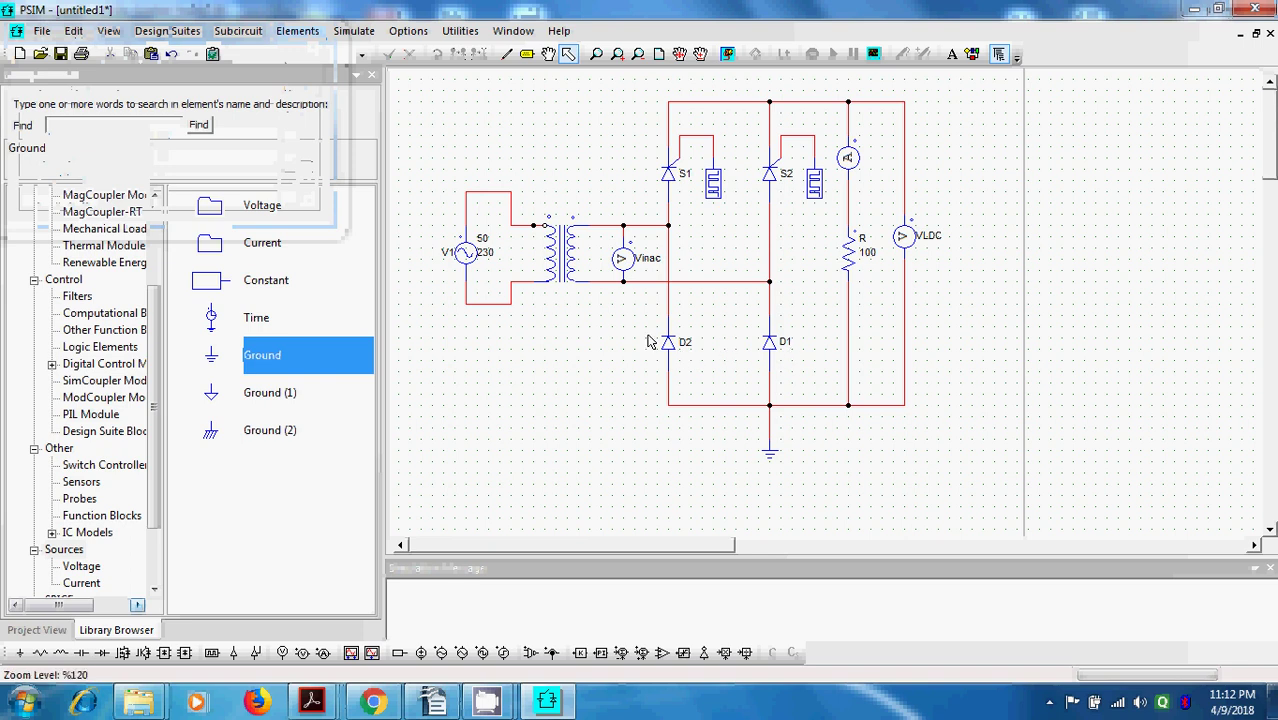
Review the source voltage, load voltage and current waveforms on page 12 of PE Unit 2.pdf in Adobe Acrobat Reader.
mouse_move(311, 700)
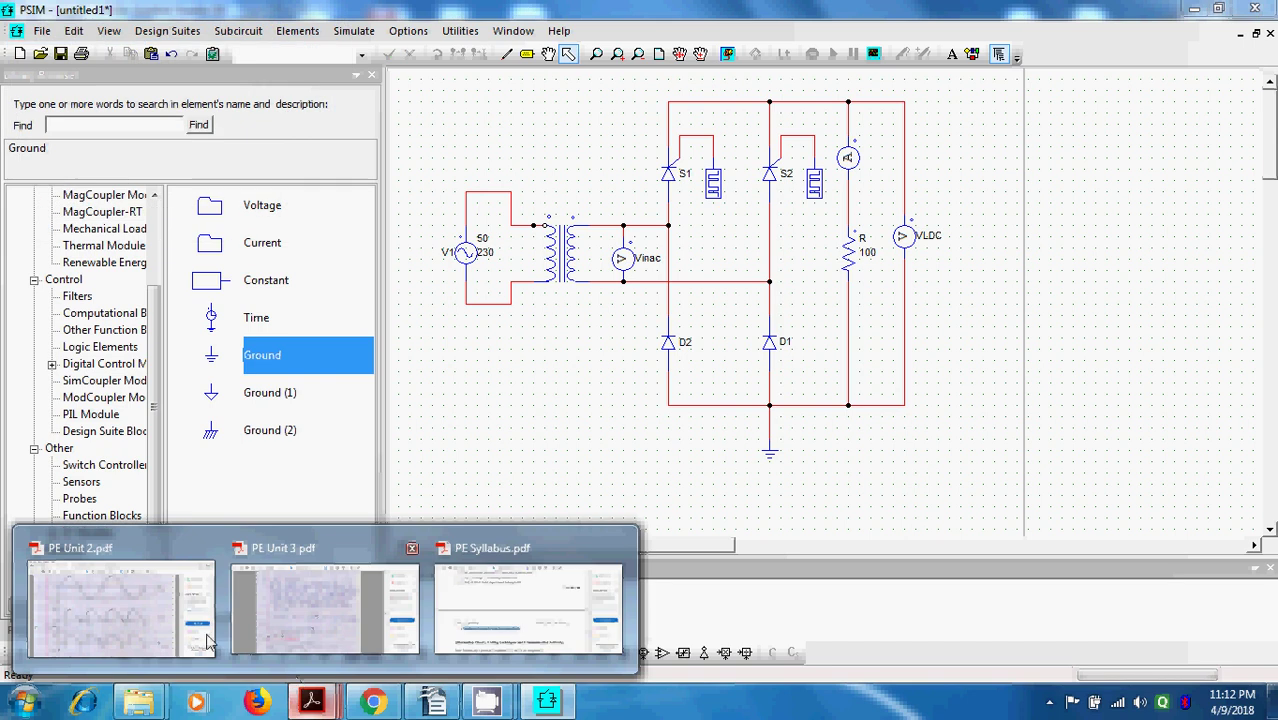
left_click(208, 643)
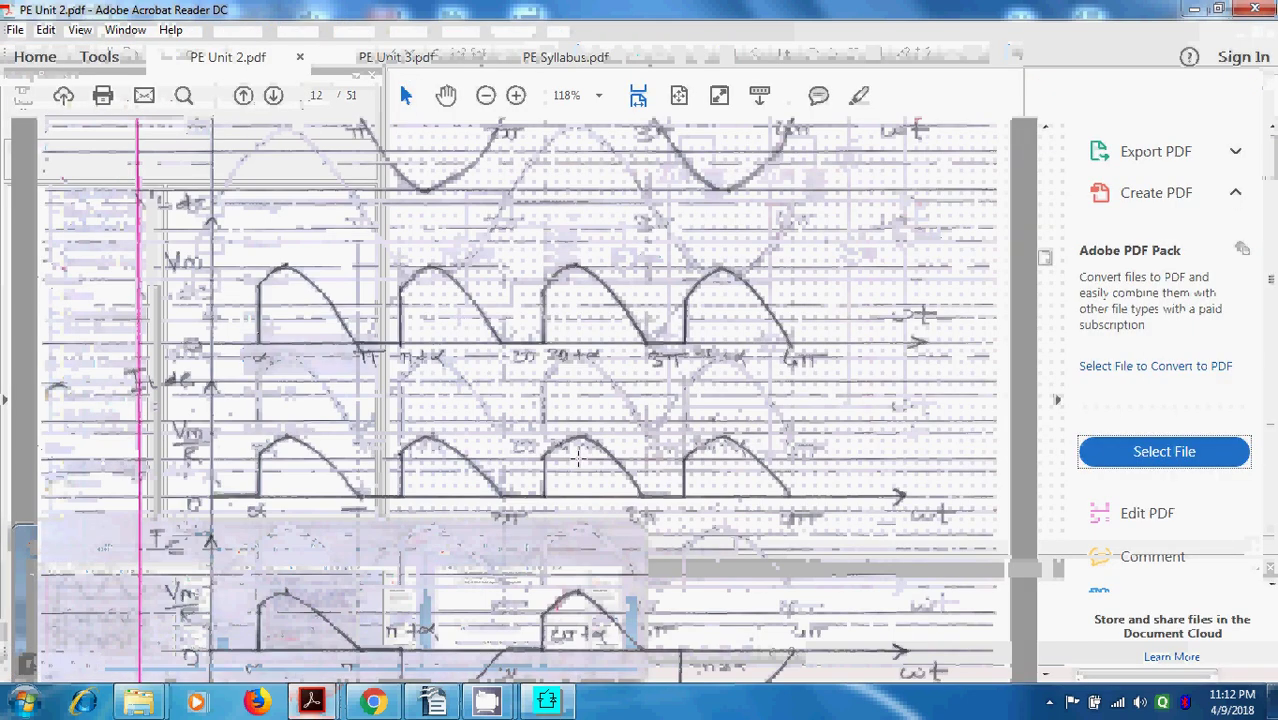
scroll(468, 448, "down", 2)
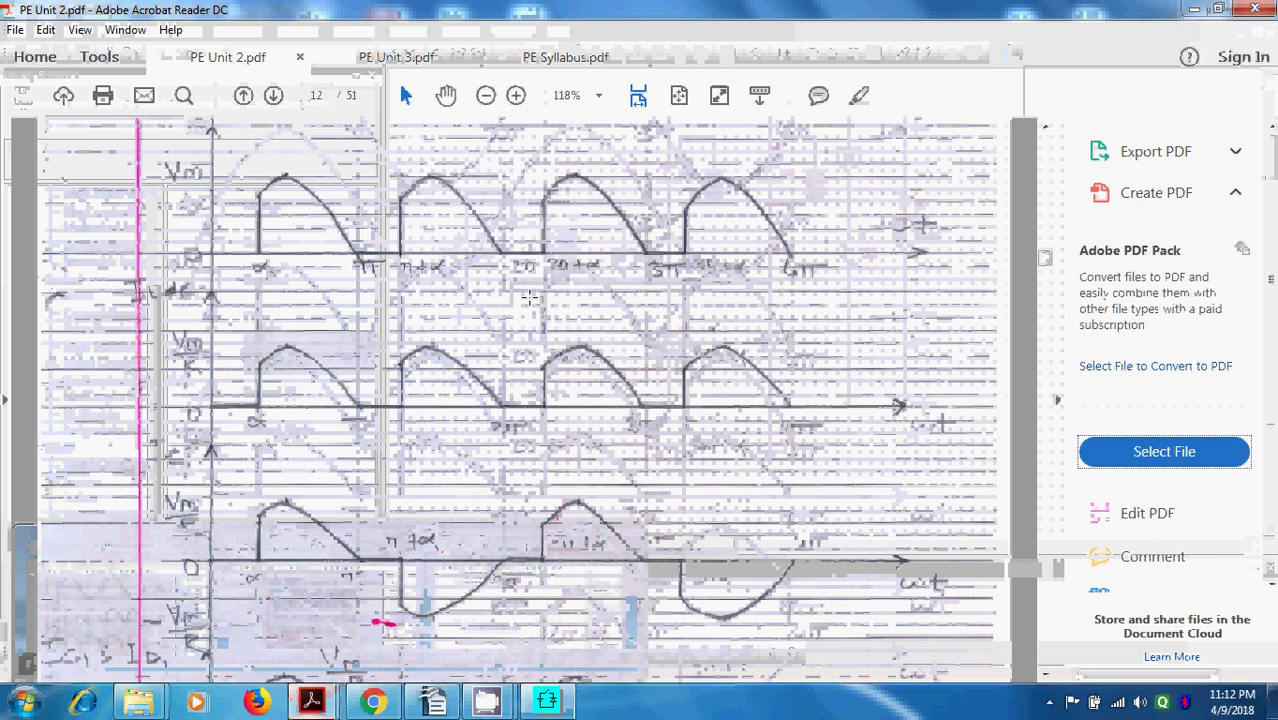
scroll(551, 381, "up", 5)
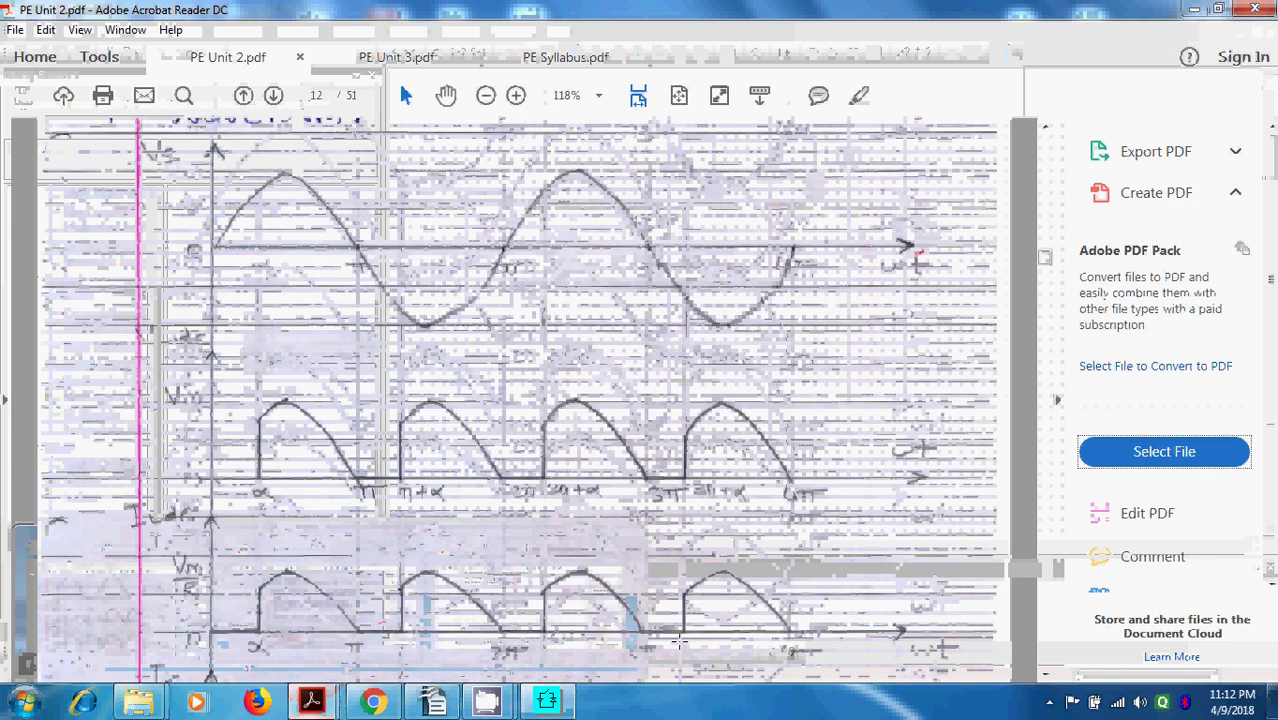
key("alt+Tab")
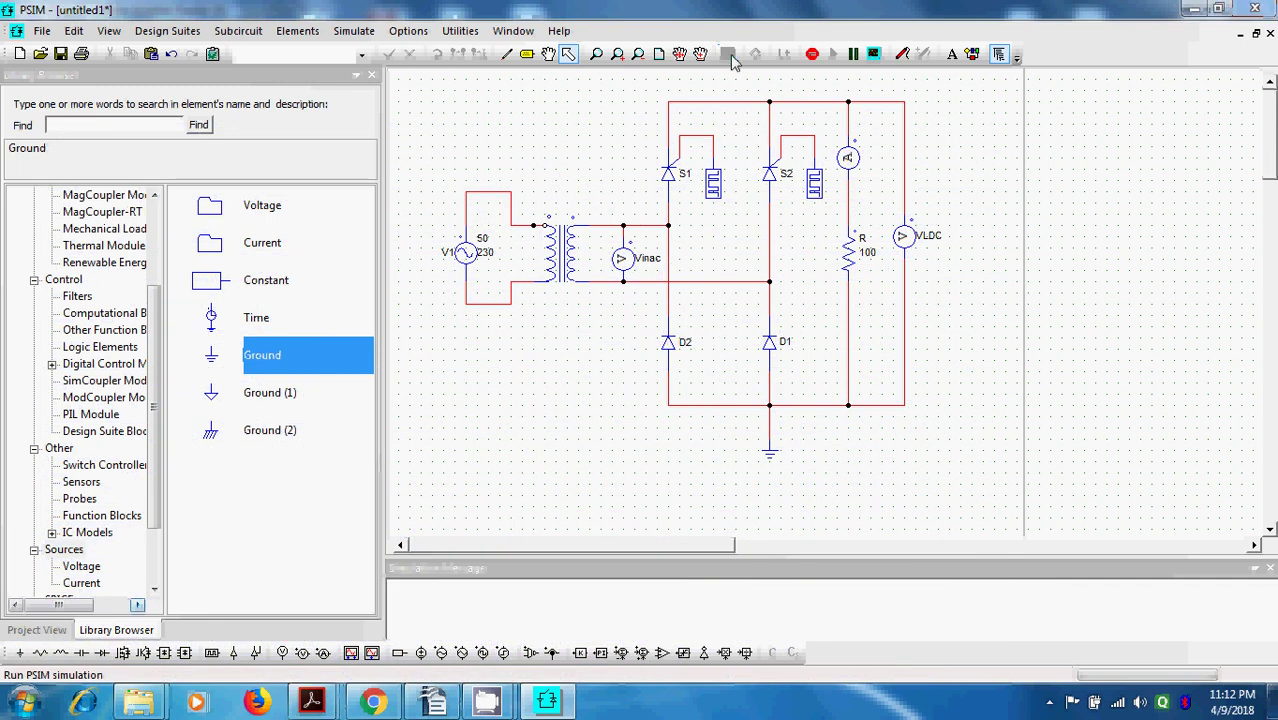
left_click(731, 56)
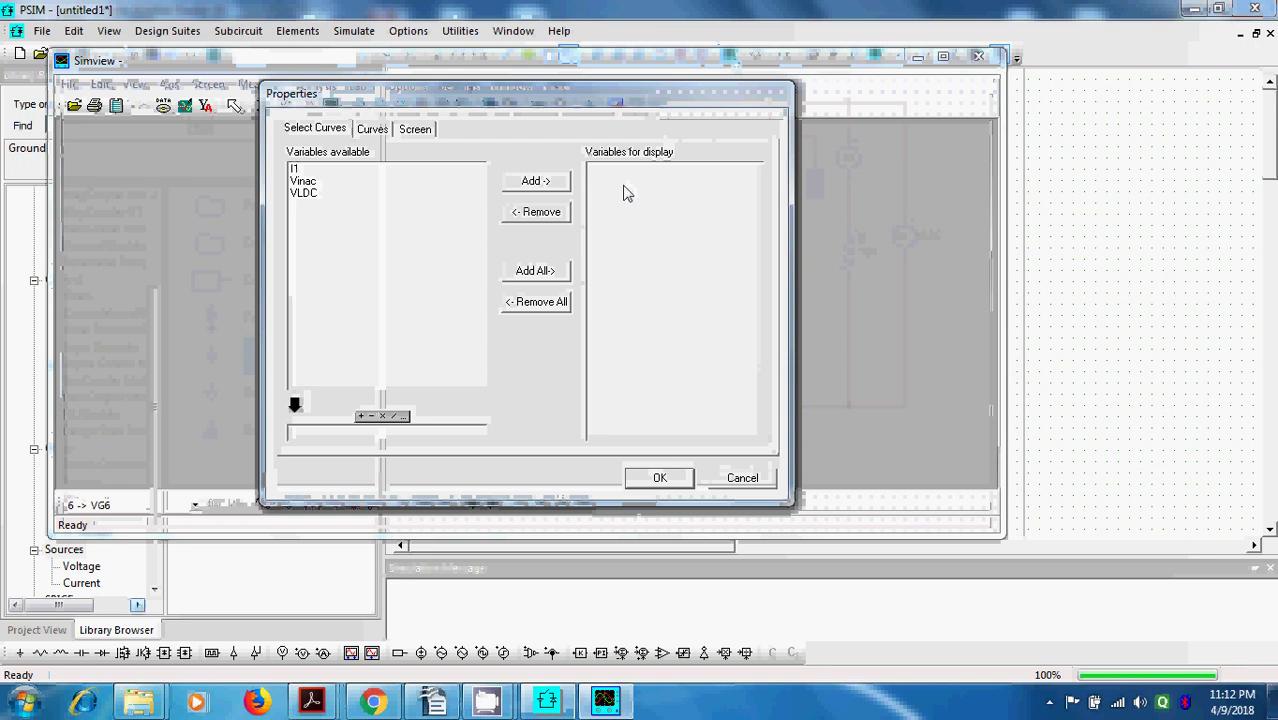
left_click(745, 482)
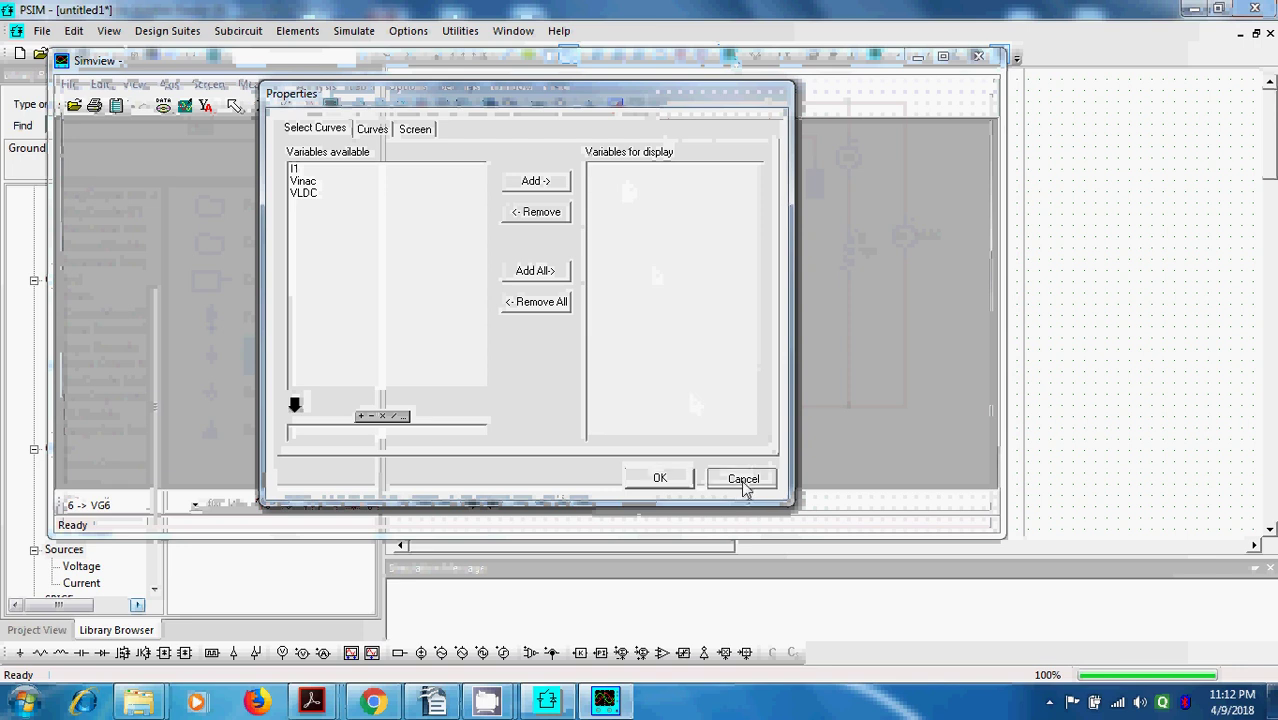
left_click(978, 57)
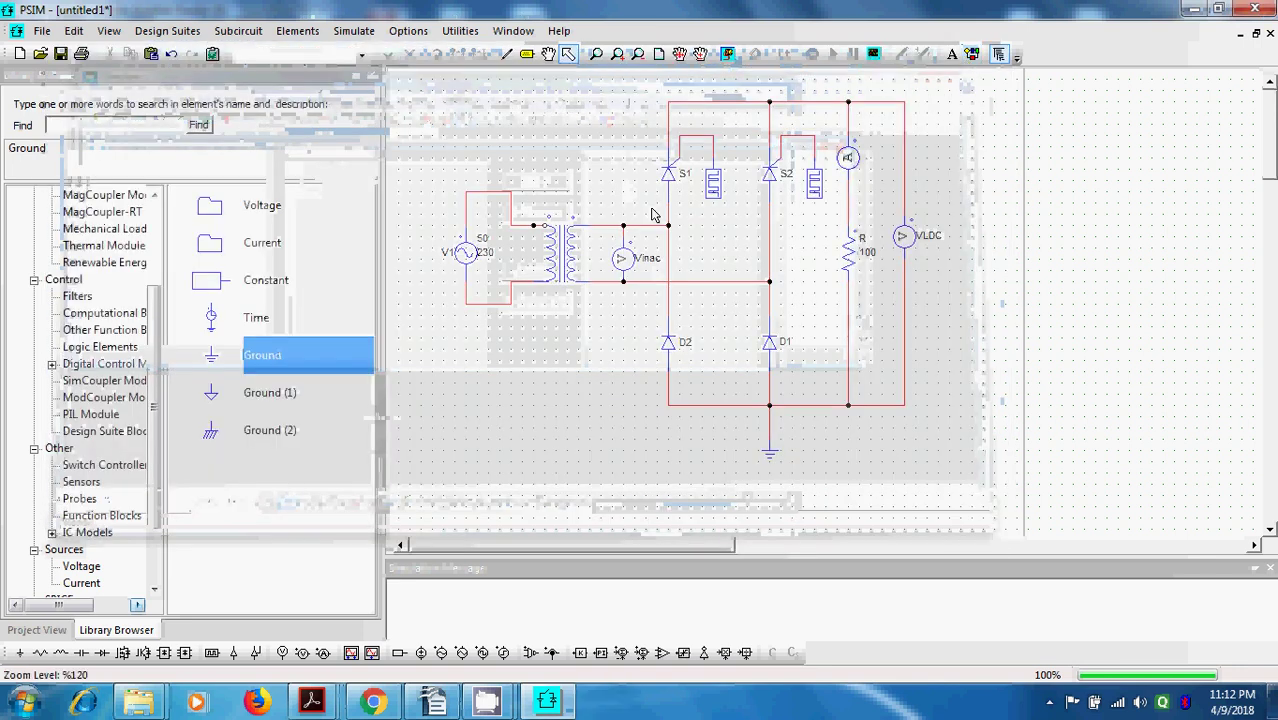
Place a Simulation Control element above the transformer and set its total time to 1.
left_click(368, 34)
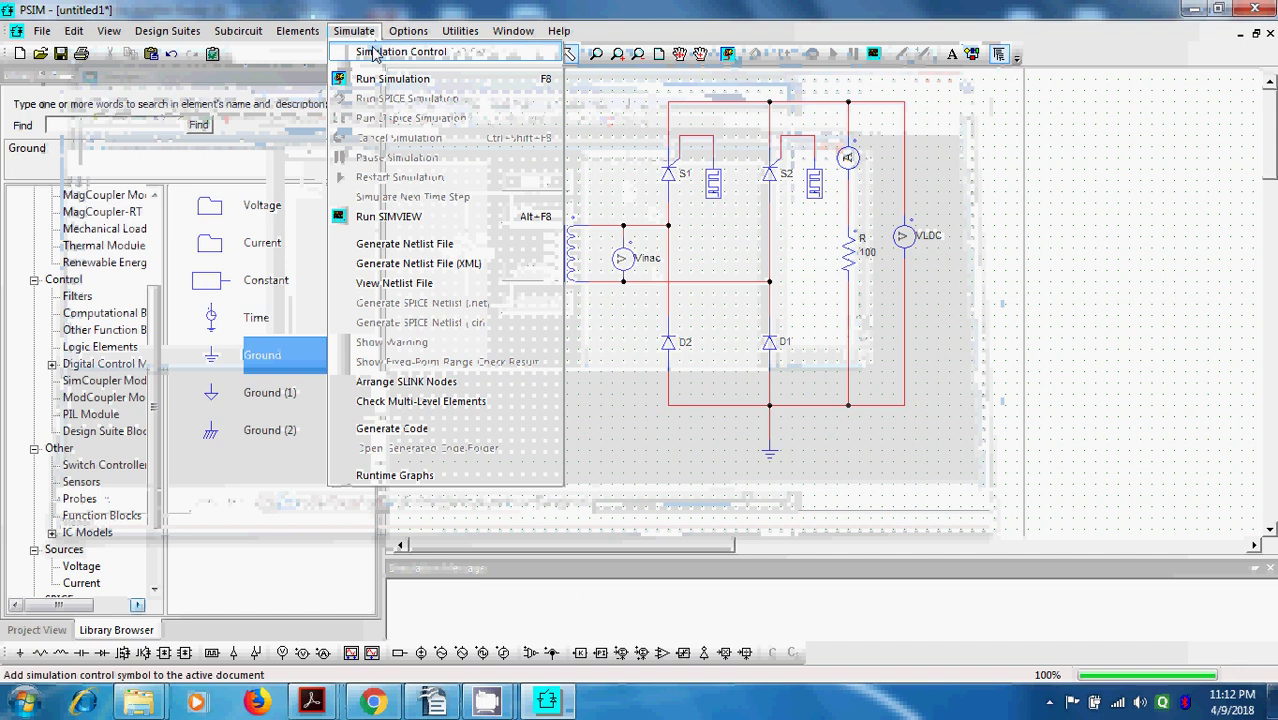
left_click(385, 51)
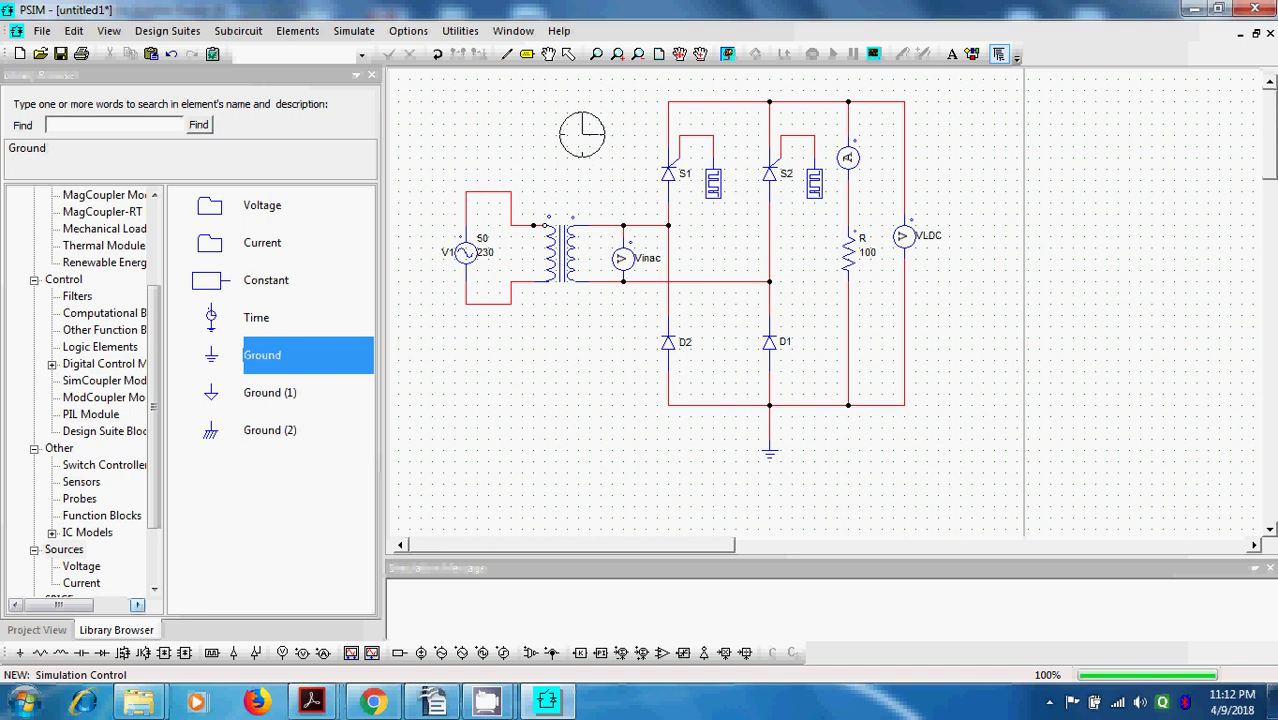
double_click(582, 134)
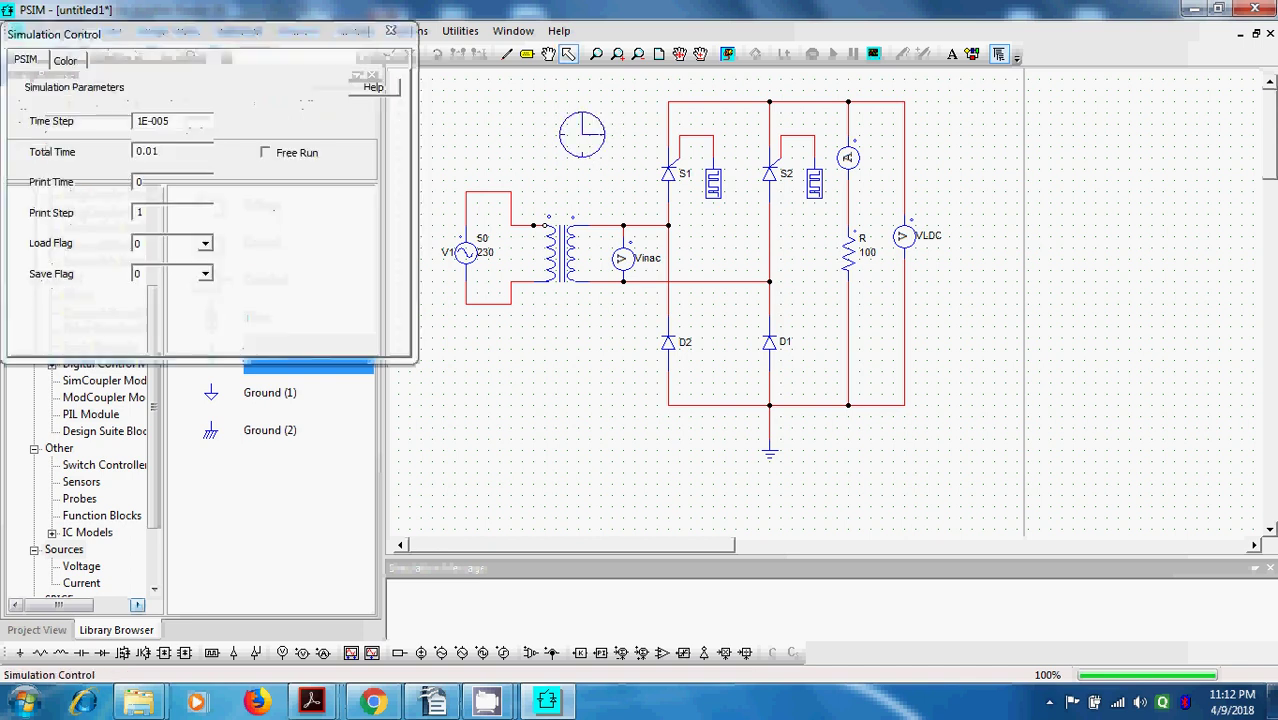
left_click(150, 151)
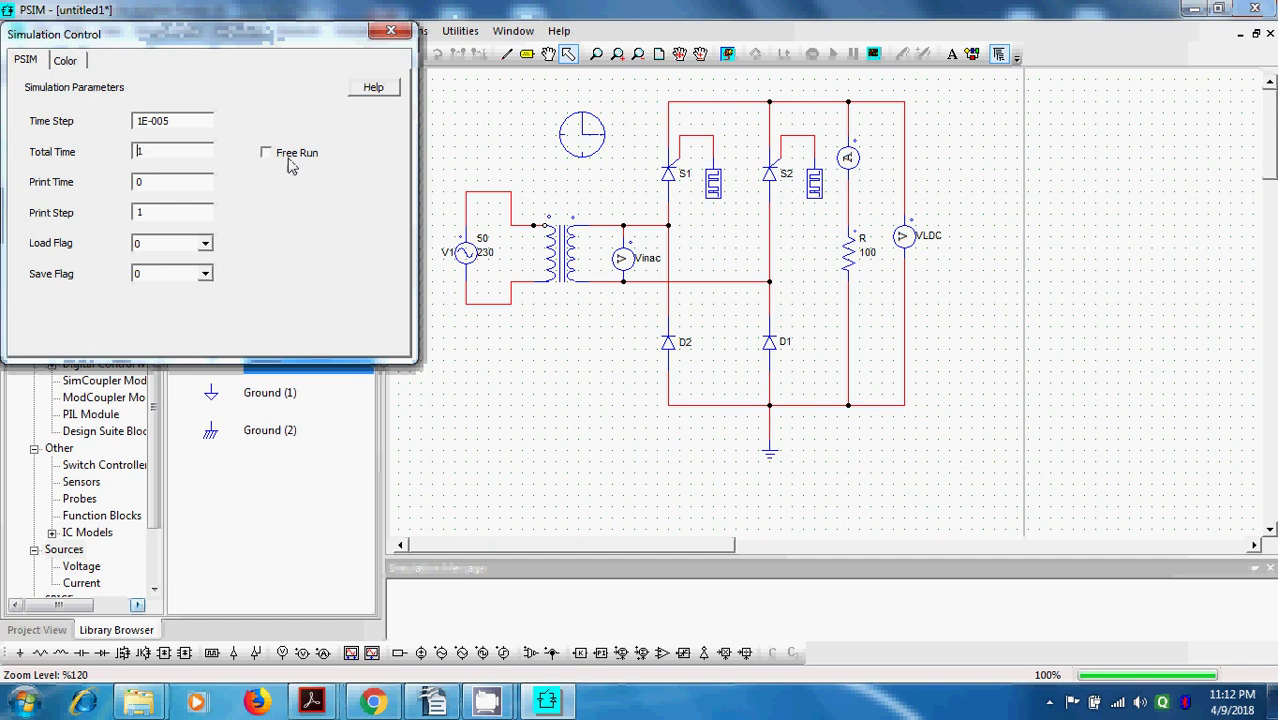
left_click(390, 31)
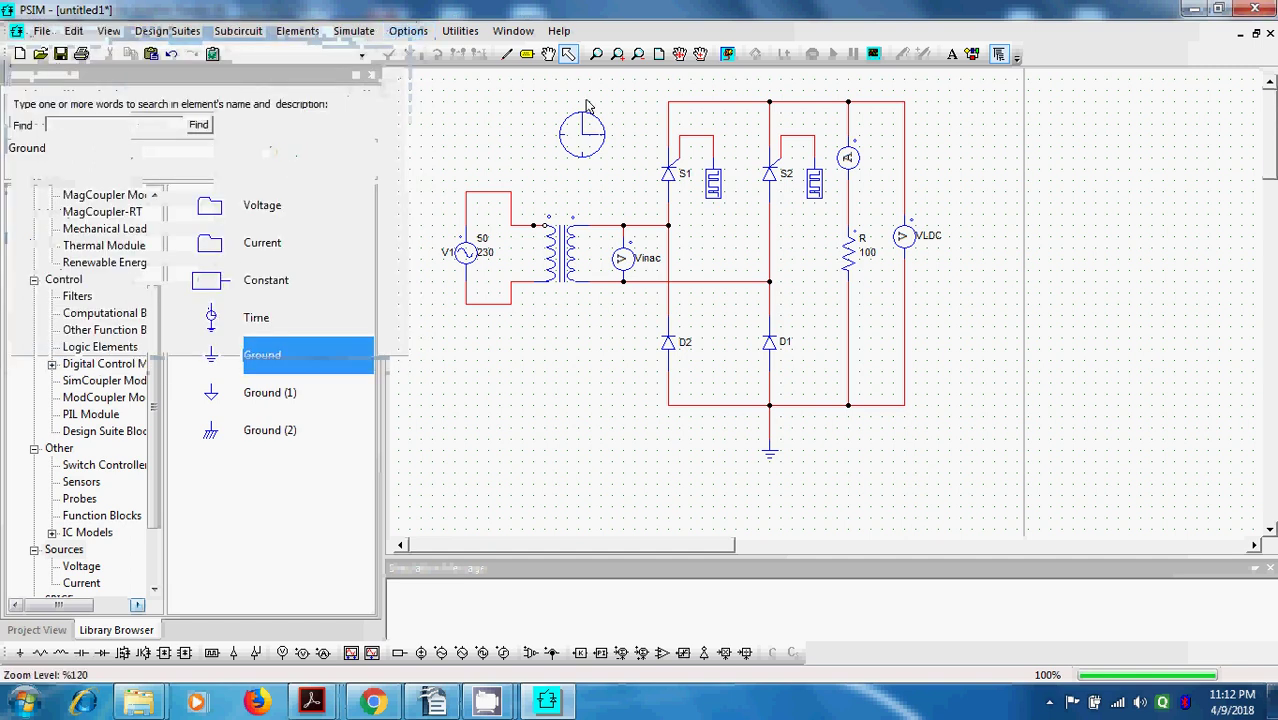
Run the simulation, dismiss the data-point warning, and plot the input voltage Vinac in Simview.
left_click(729, 55)
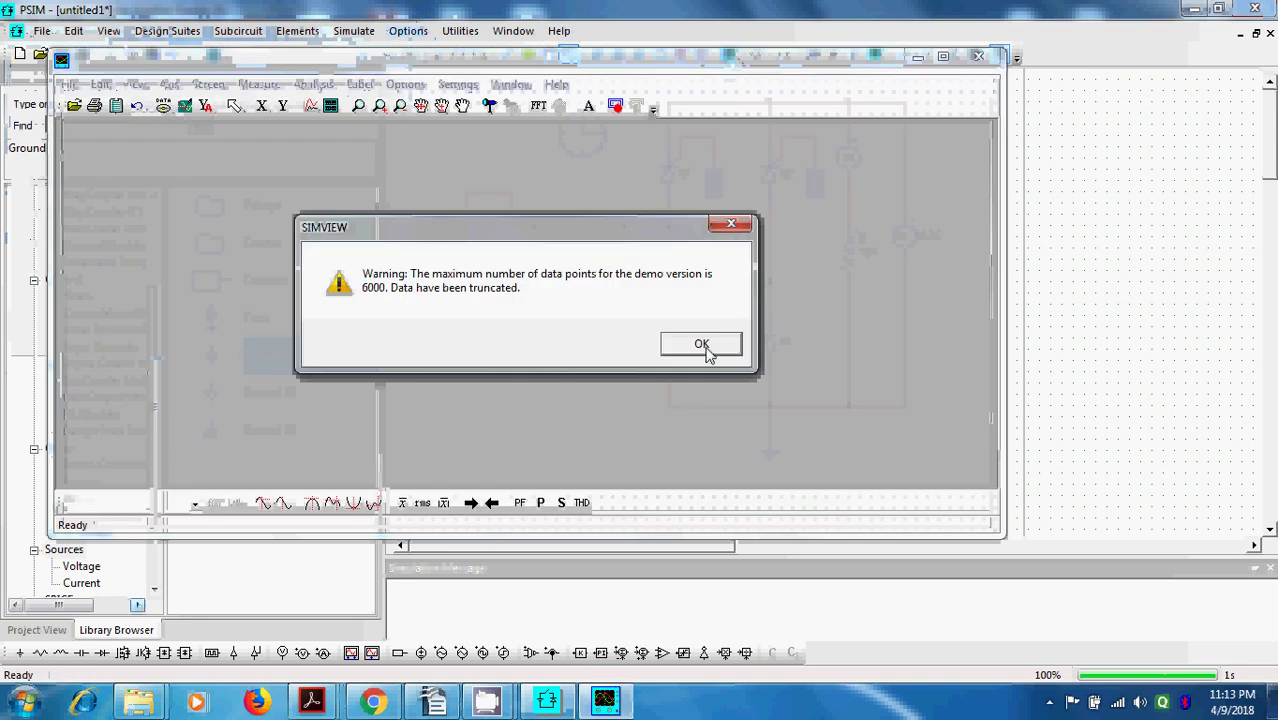
left_click(706, 346)
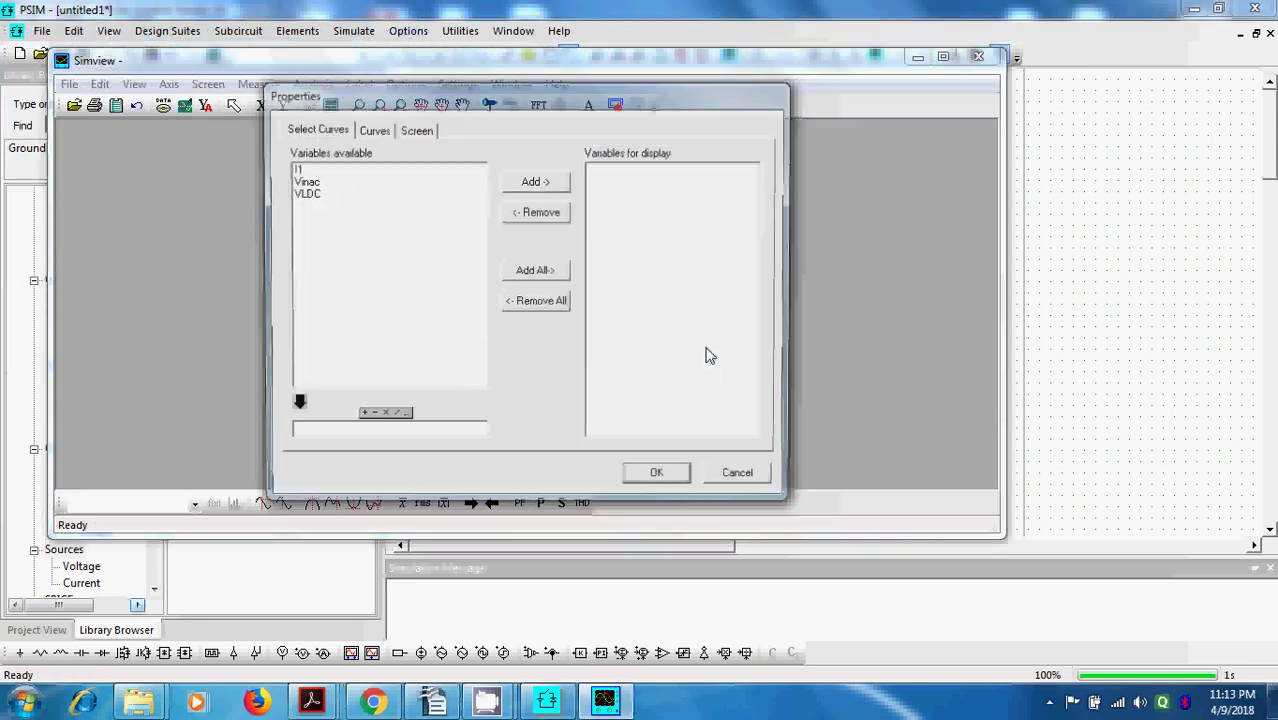
left_click(320, 181)
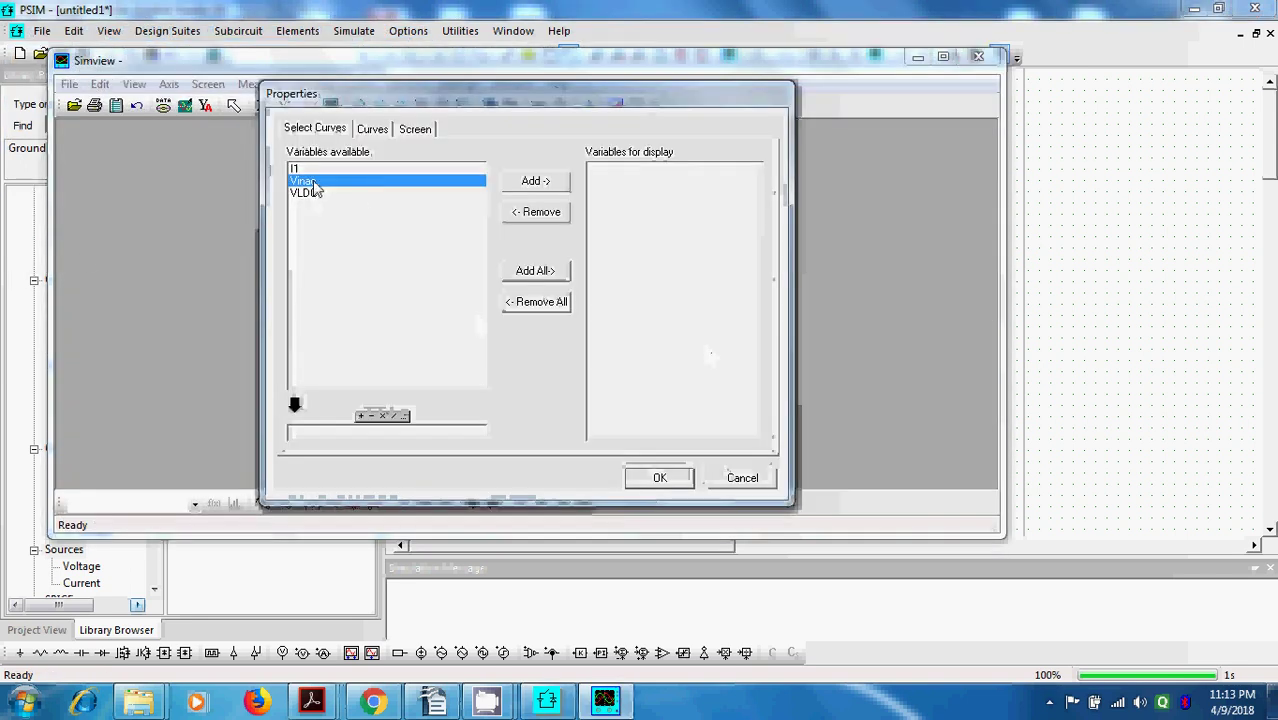
left_click(553, 186)
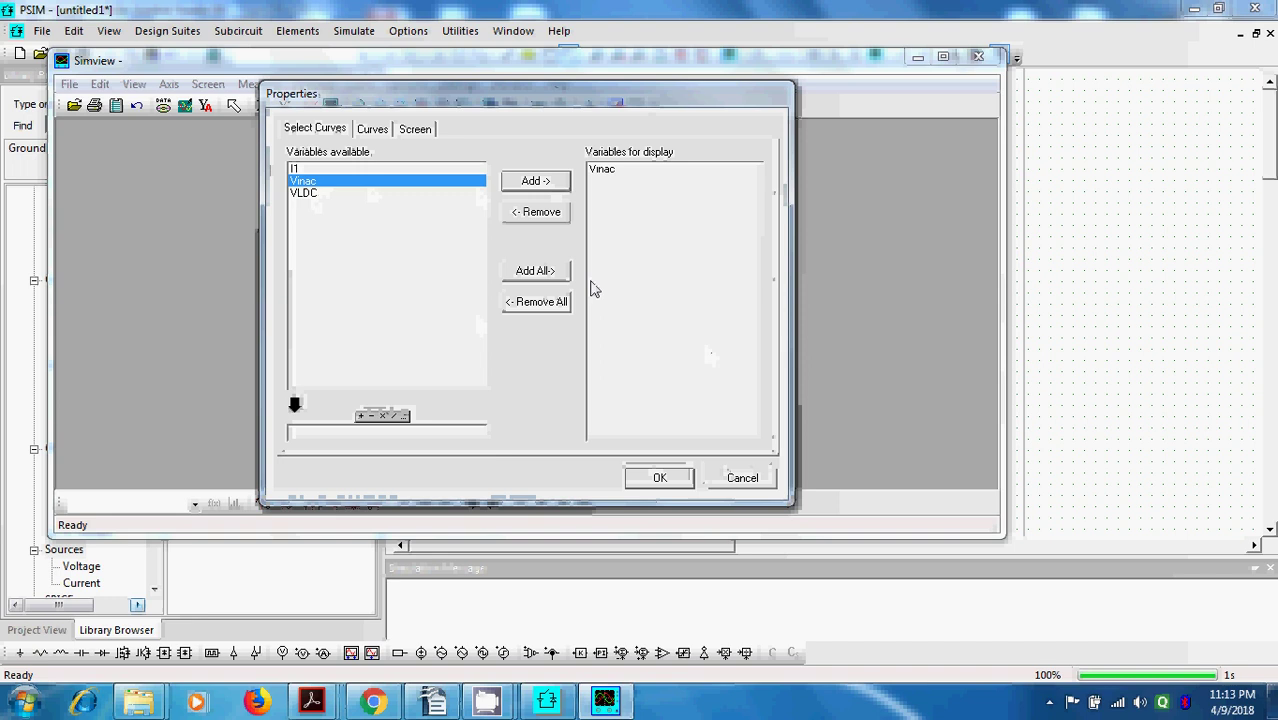
left_click(673, 477)
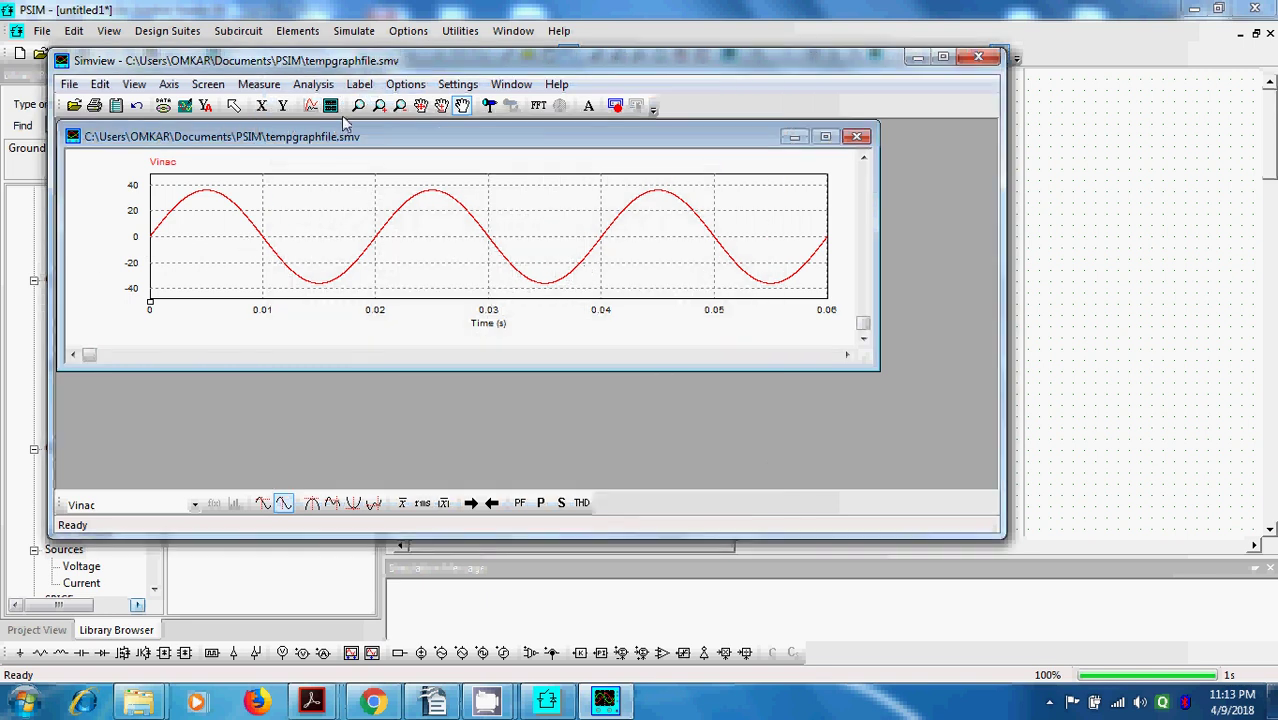
Add the load voltage VLDC as a second plot below Vinac and enlarge the Simview and graph windows.
left_click(332, 106)
left_click(350, 192)
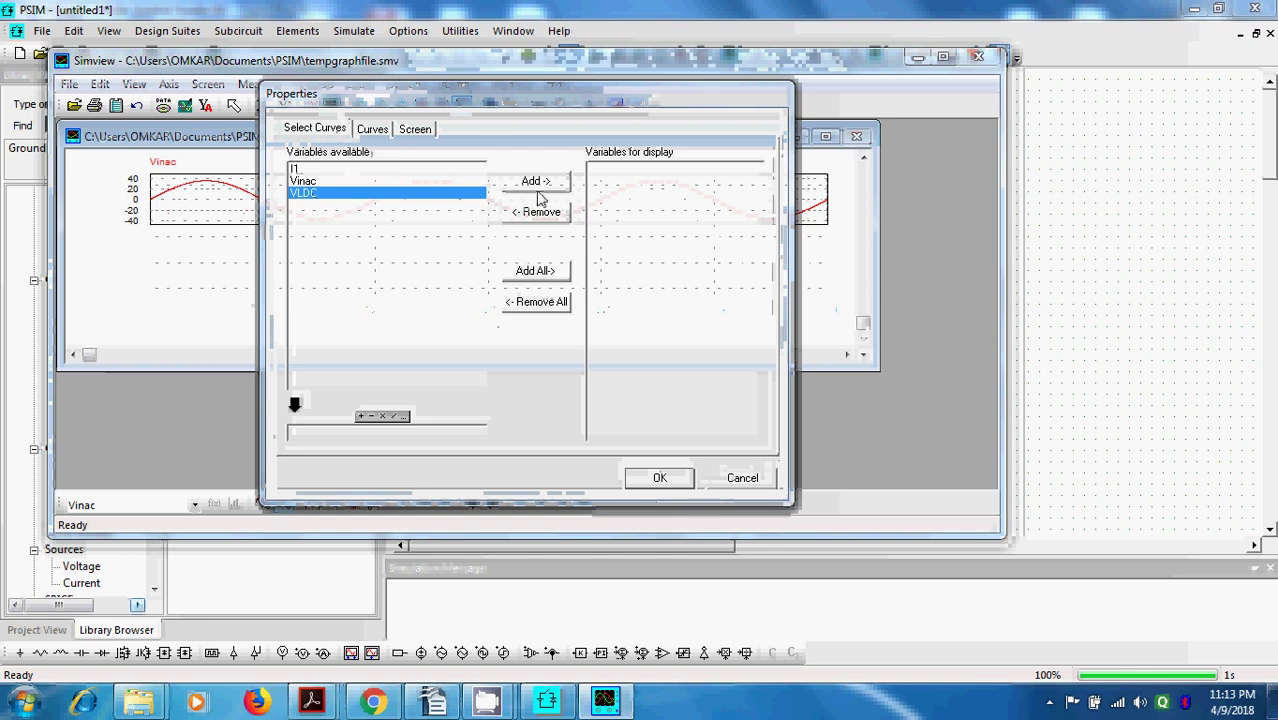
left_click(535, 181)
left_click(659, 477)
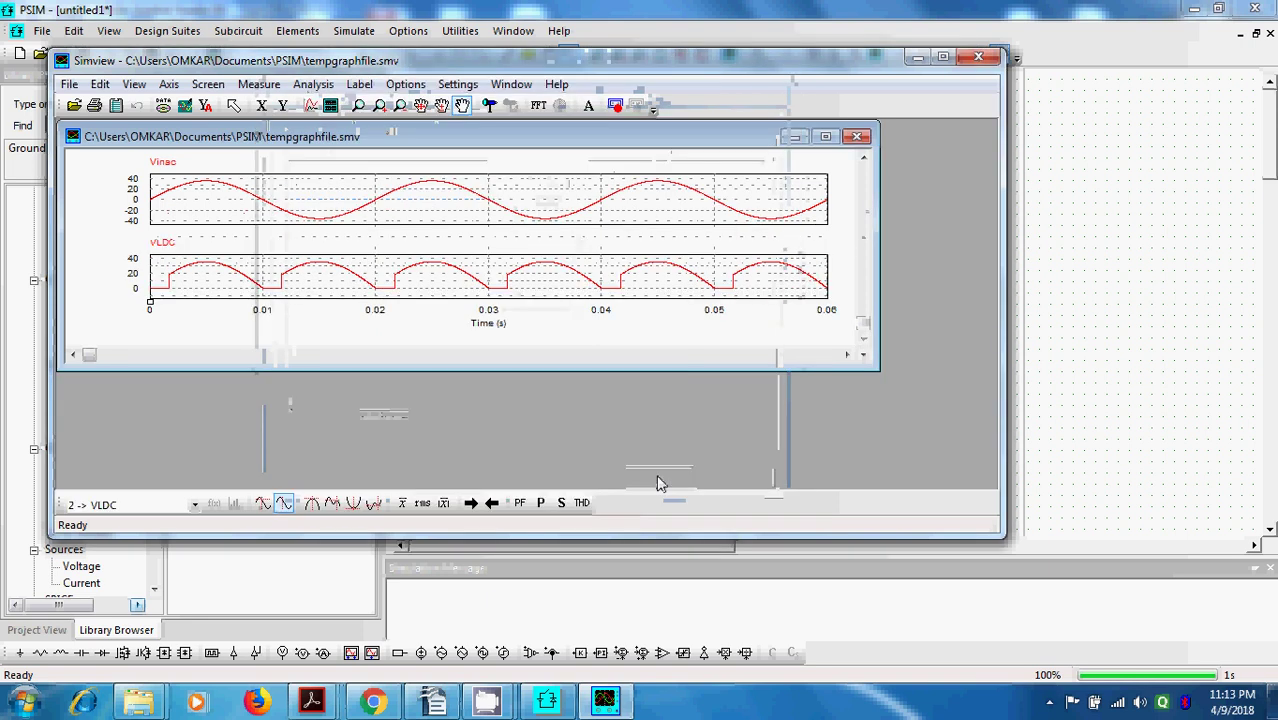
double_click(605, 62)
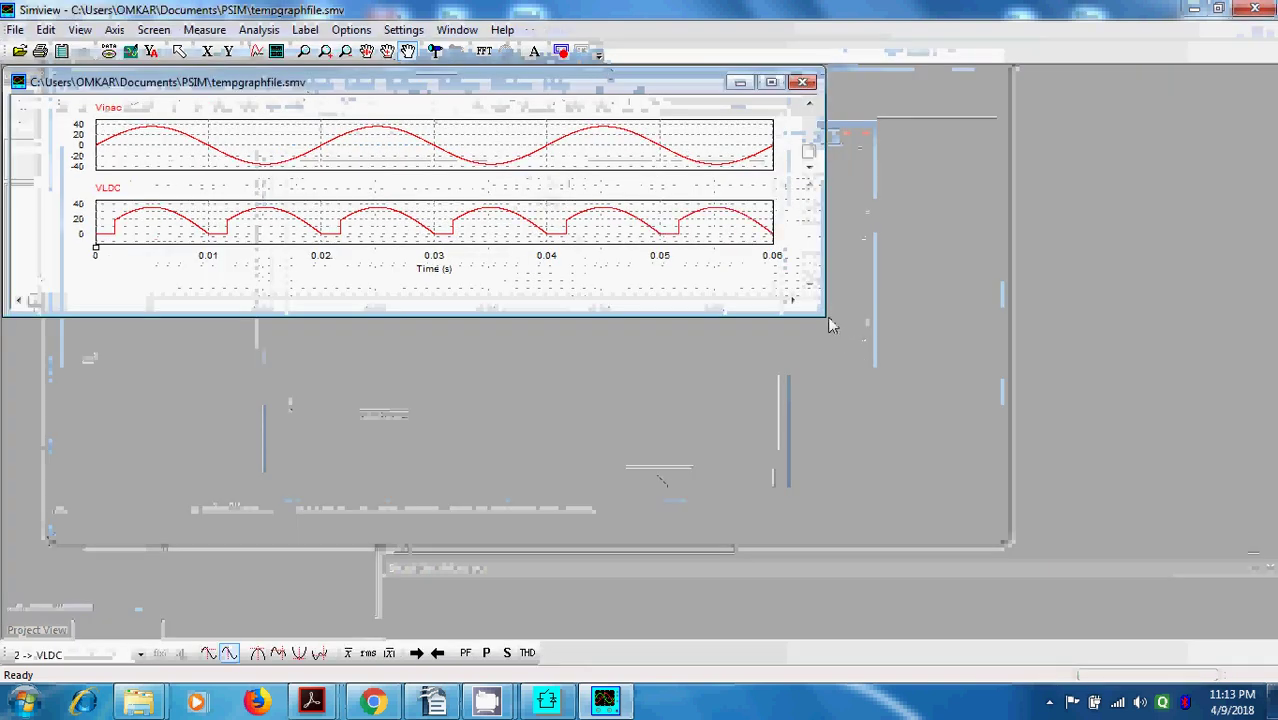
left_click_drag(815, 352, 1090, 515)
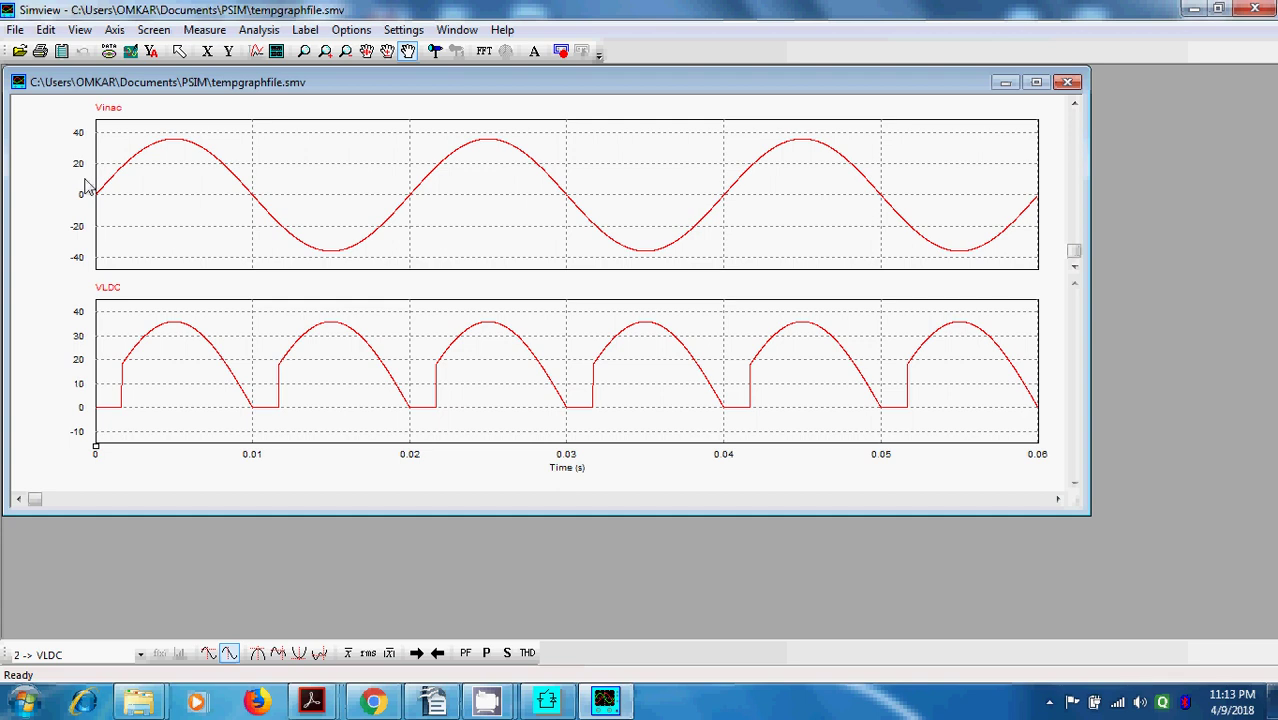
Measure the maximum of the voltage waveforms and convert the Vinac peak to decimal form with the calculator, closing both tools.
left_click(203, 30)
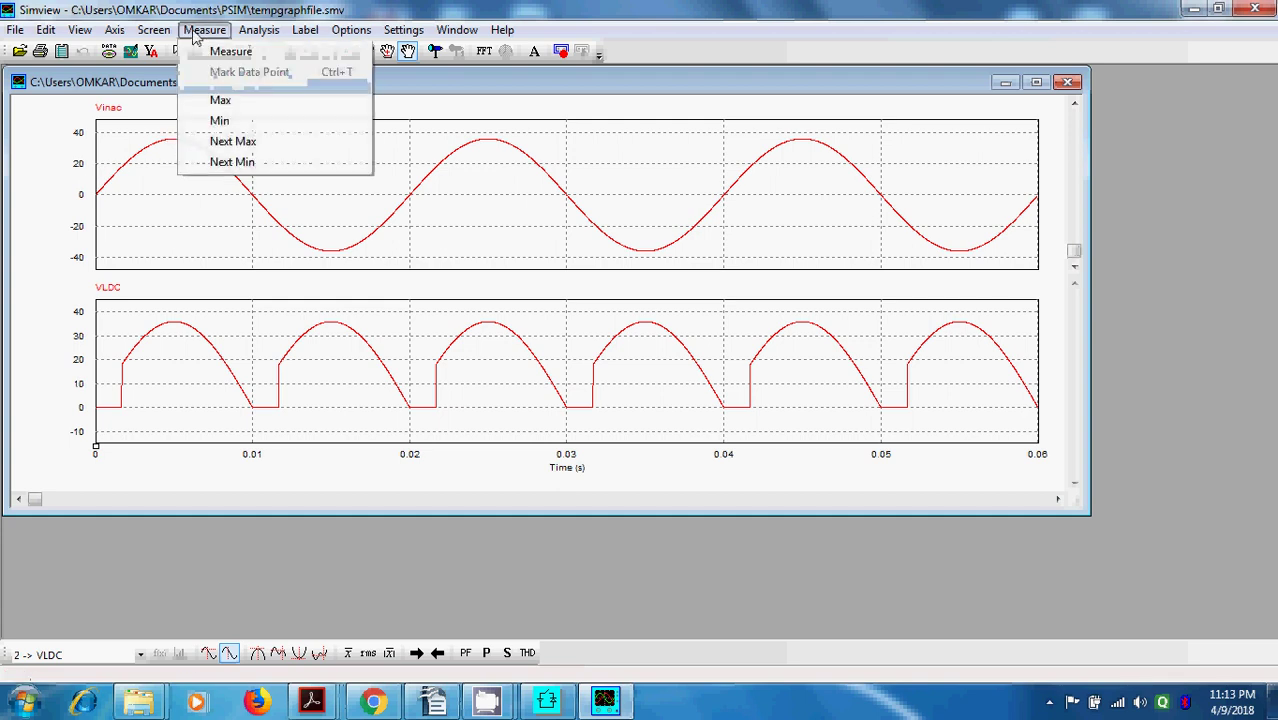
left_click(212, 101)
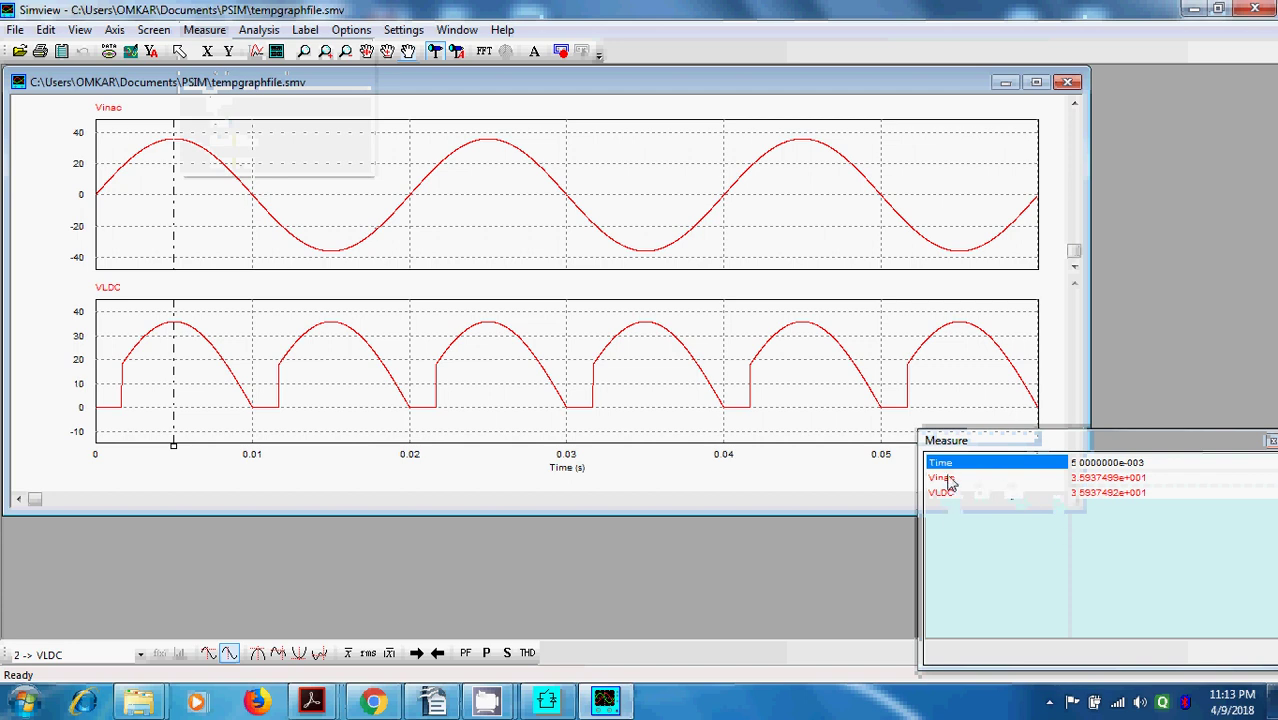
double_click(1108, 479)
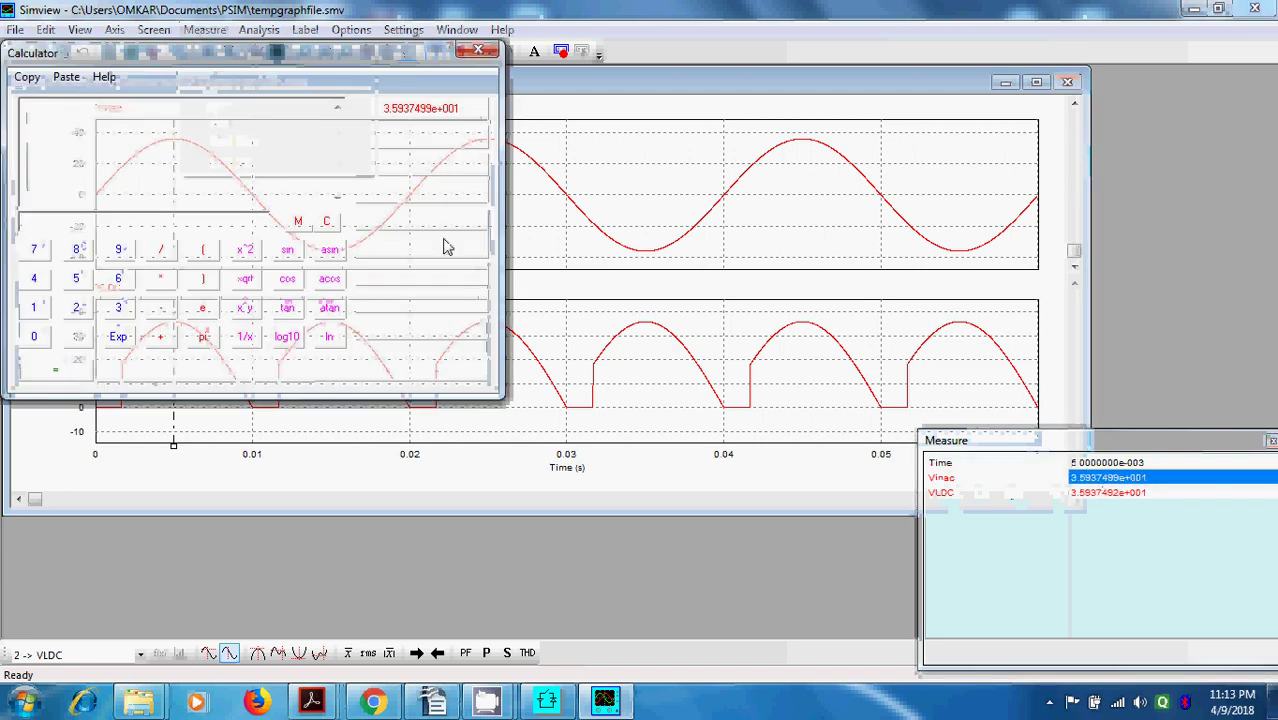
left_click(476, 112)
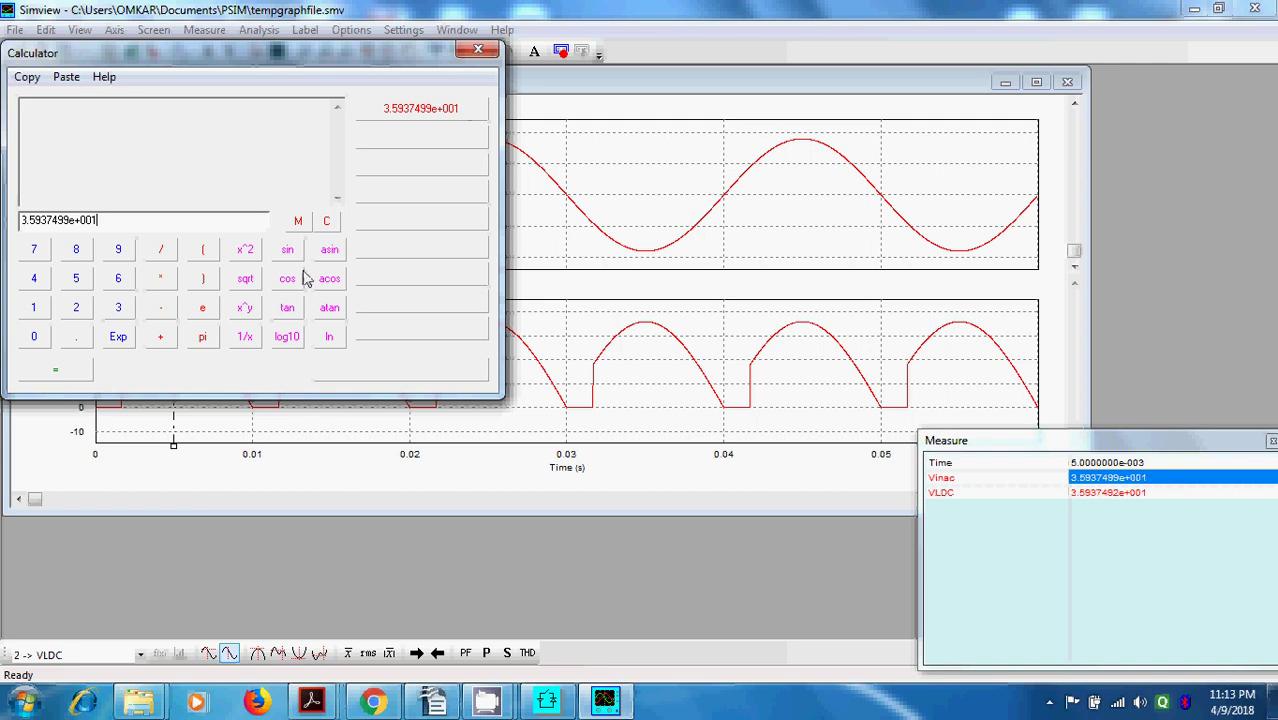
left_click(68, 374)
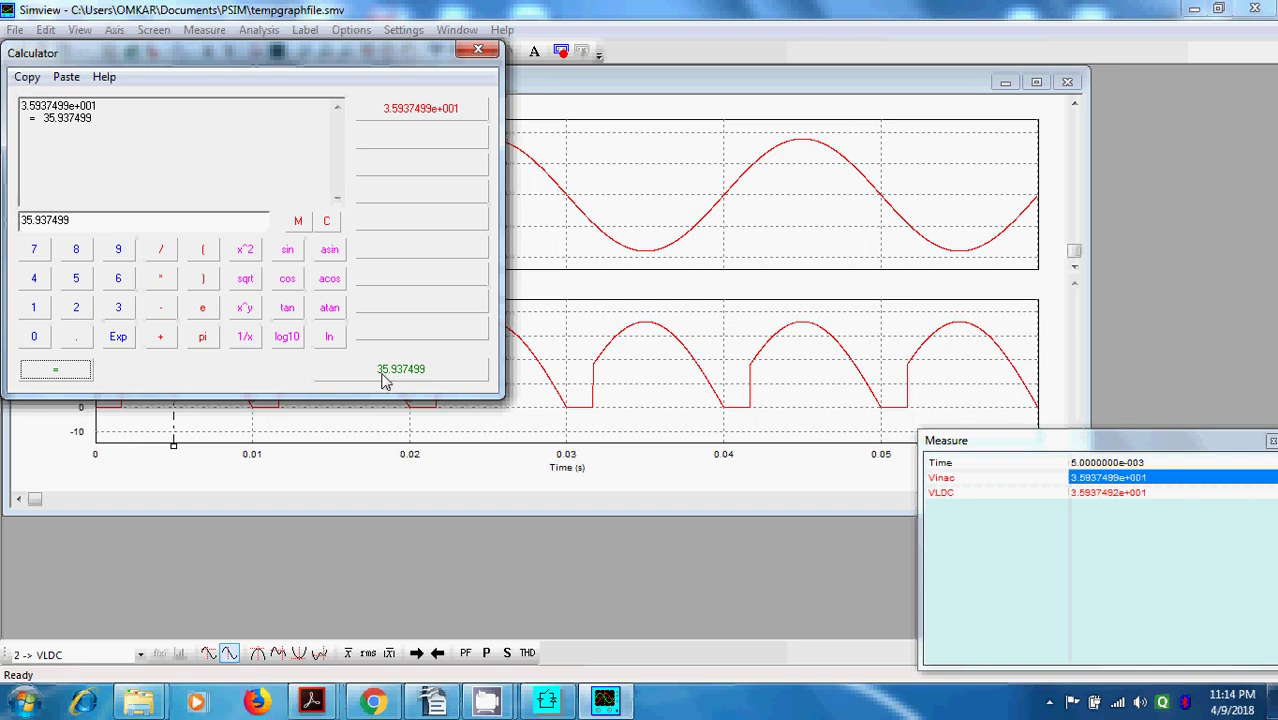
left_click(469, 51)
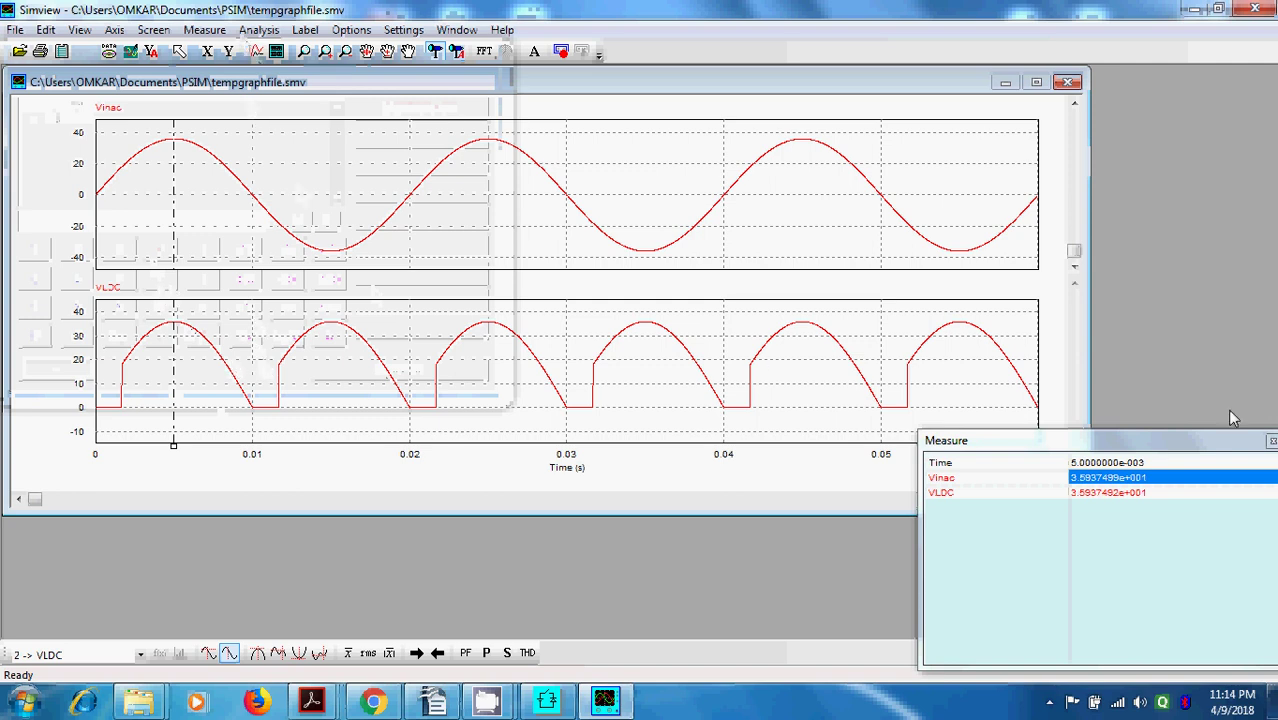
left_click(1271, 441)
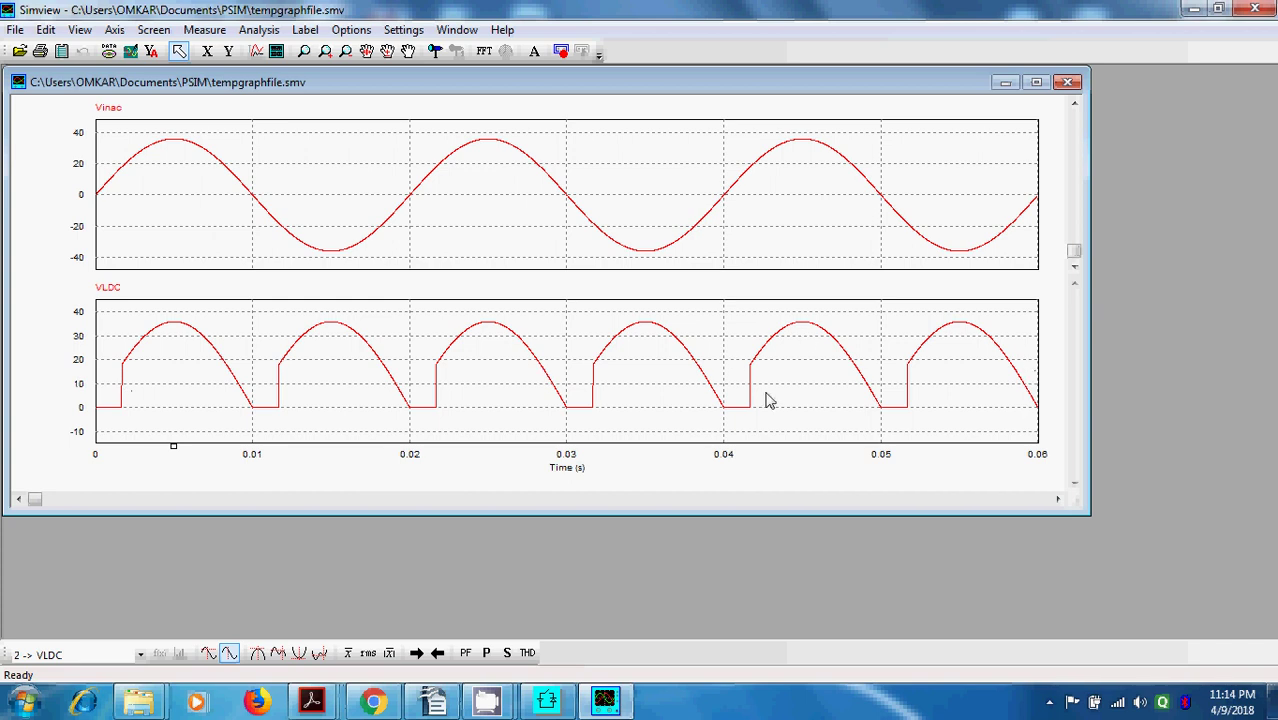
Switch to PSIM, rename the current probe above resistor R to ILDC and display its name on the schematic.
left_click(277, 51)
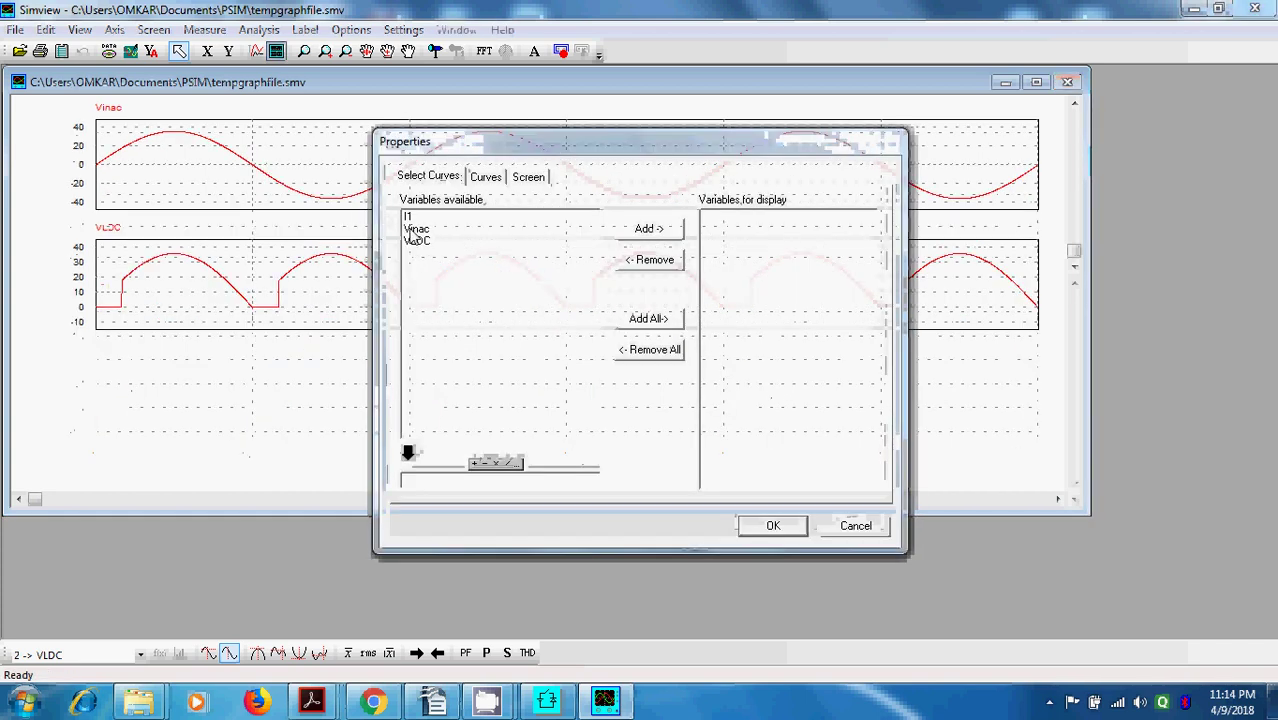
left_click(856, 526)
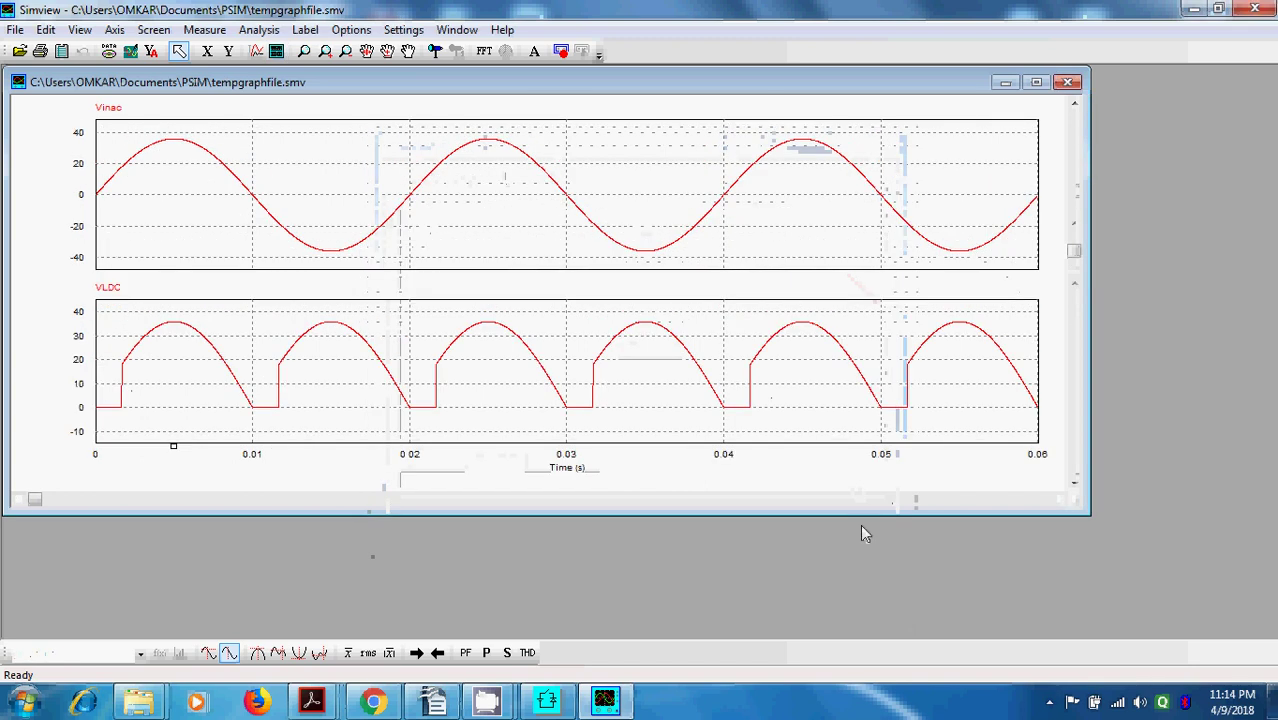
left_click(552, 702)
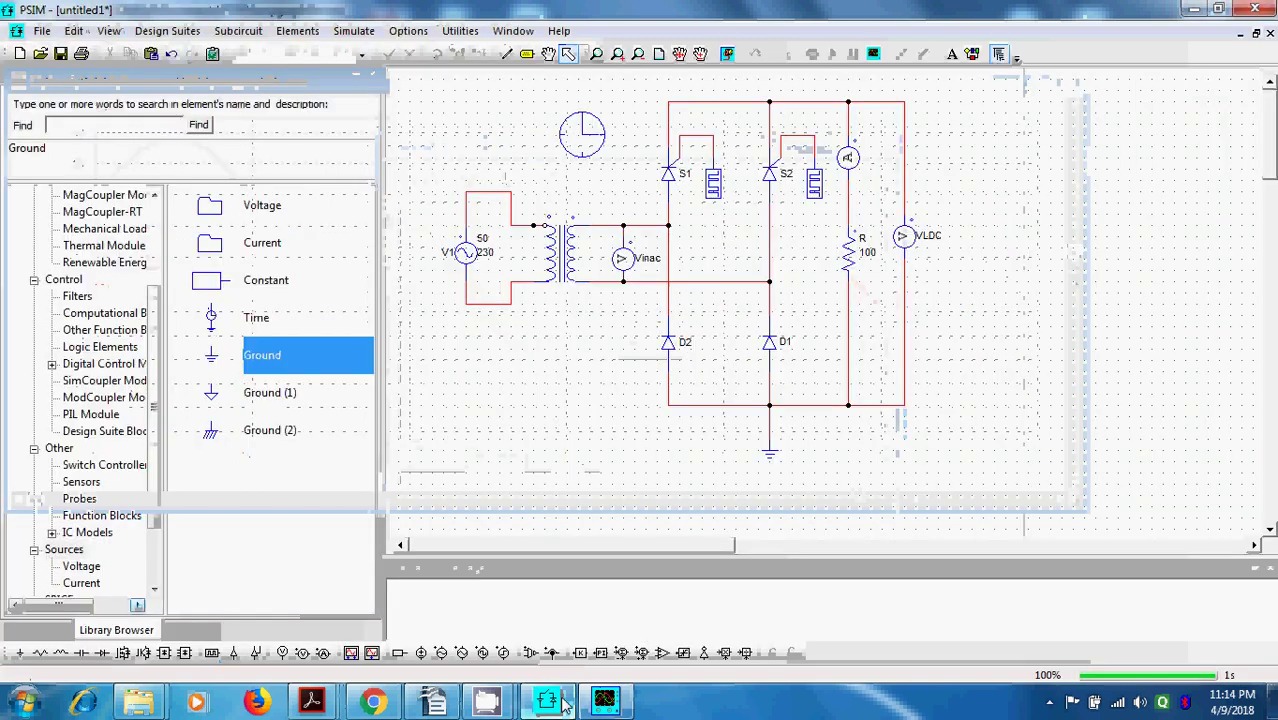
double_click(848, 160)
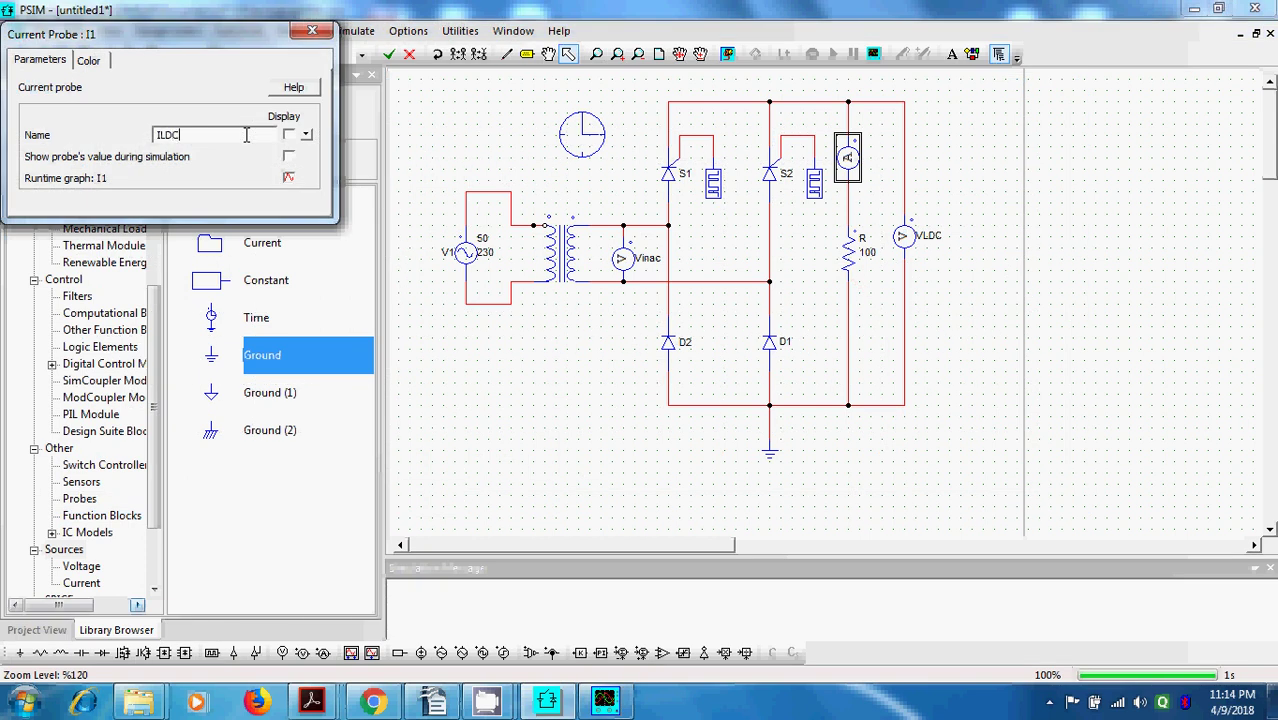
left_click(292, 136)
left_click(312, 31)
Return to Simview, add the load current I1 as a third plot below VLDC, and maximize the graph window.
key("F8")
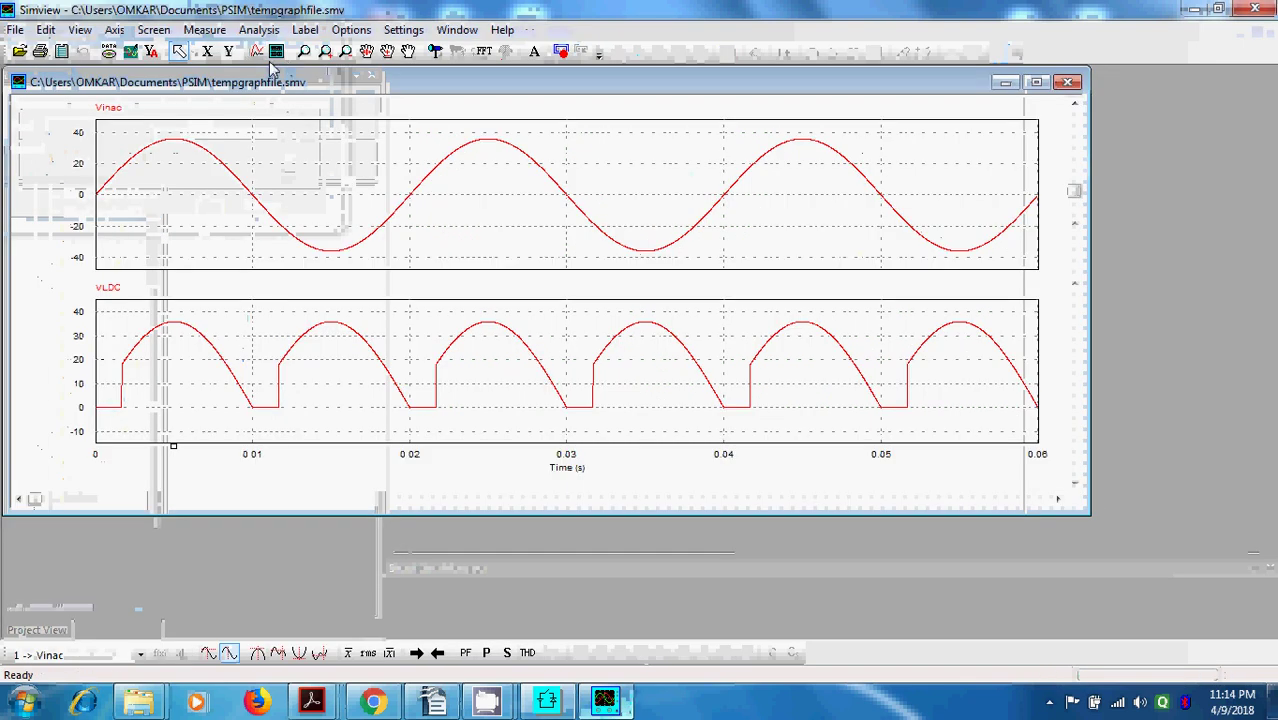
left_click(276, 51)
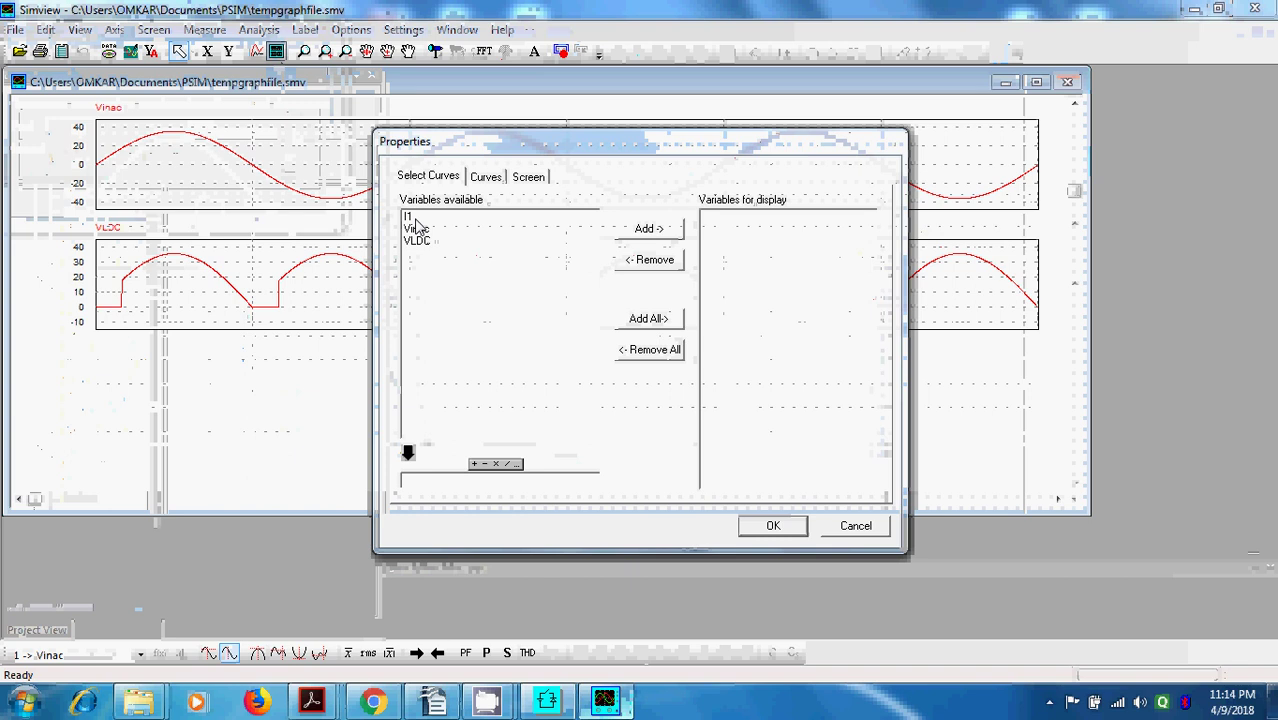
double_click(416, 219)
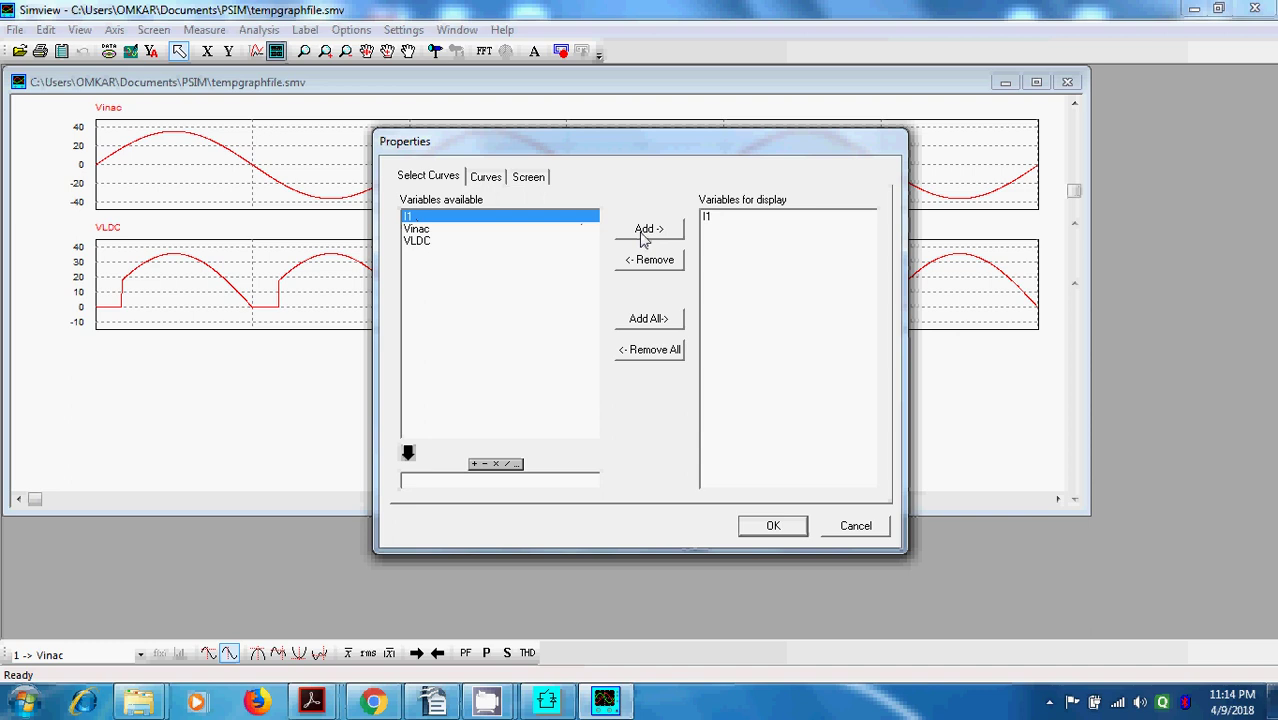
left_click(773, 525)
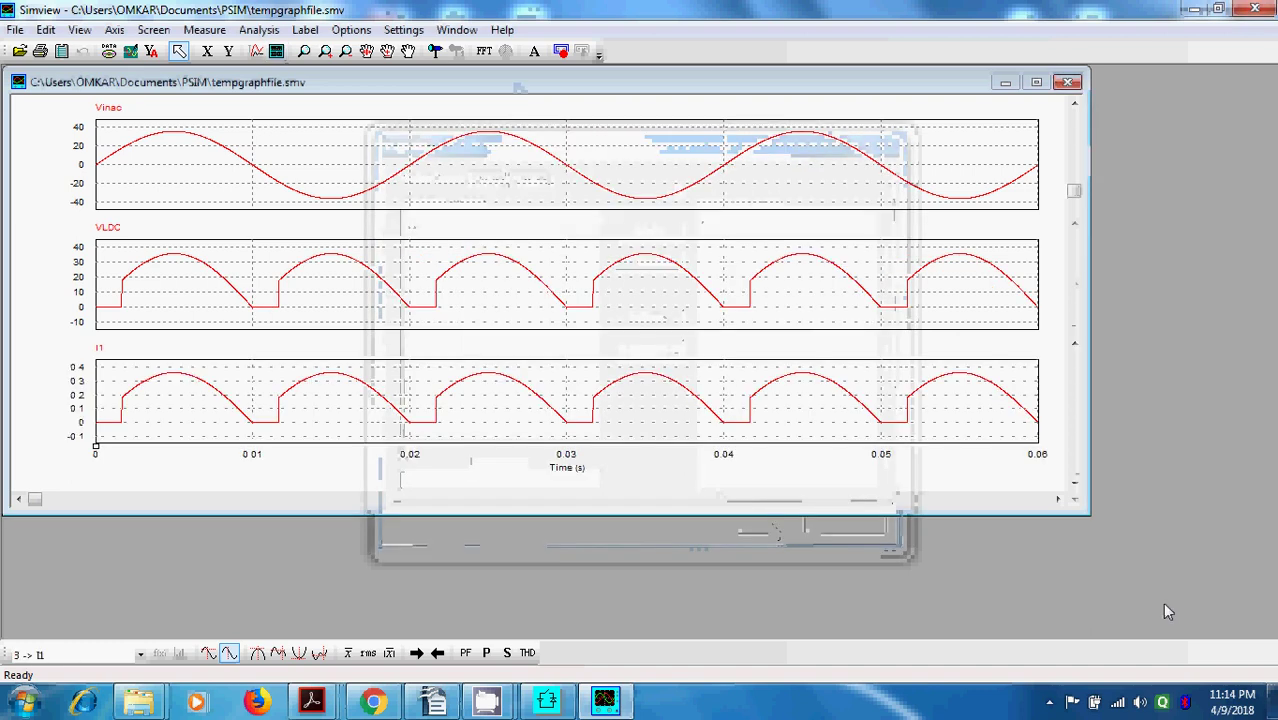
double_click(836, 84)
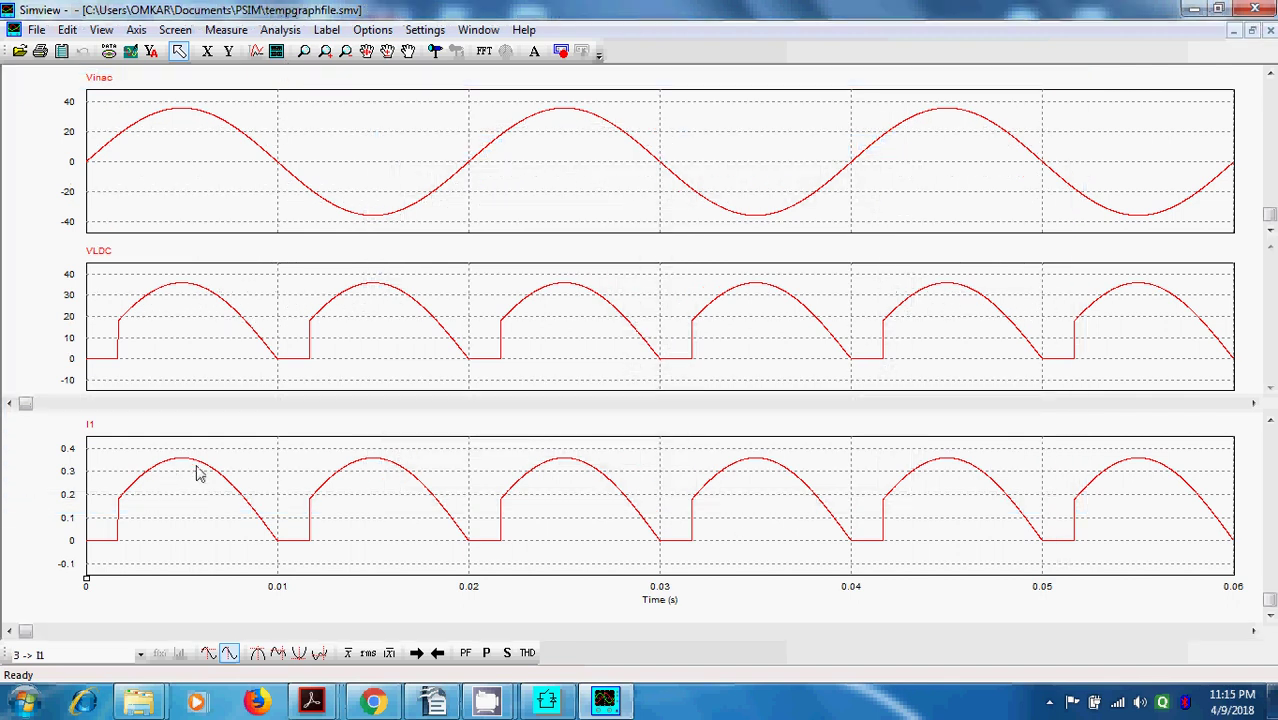
Measure the waveform maximum and convert the I1 peak to decimal form with the calculator, closing both tools.
left_click(228, 31)
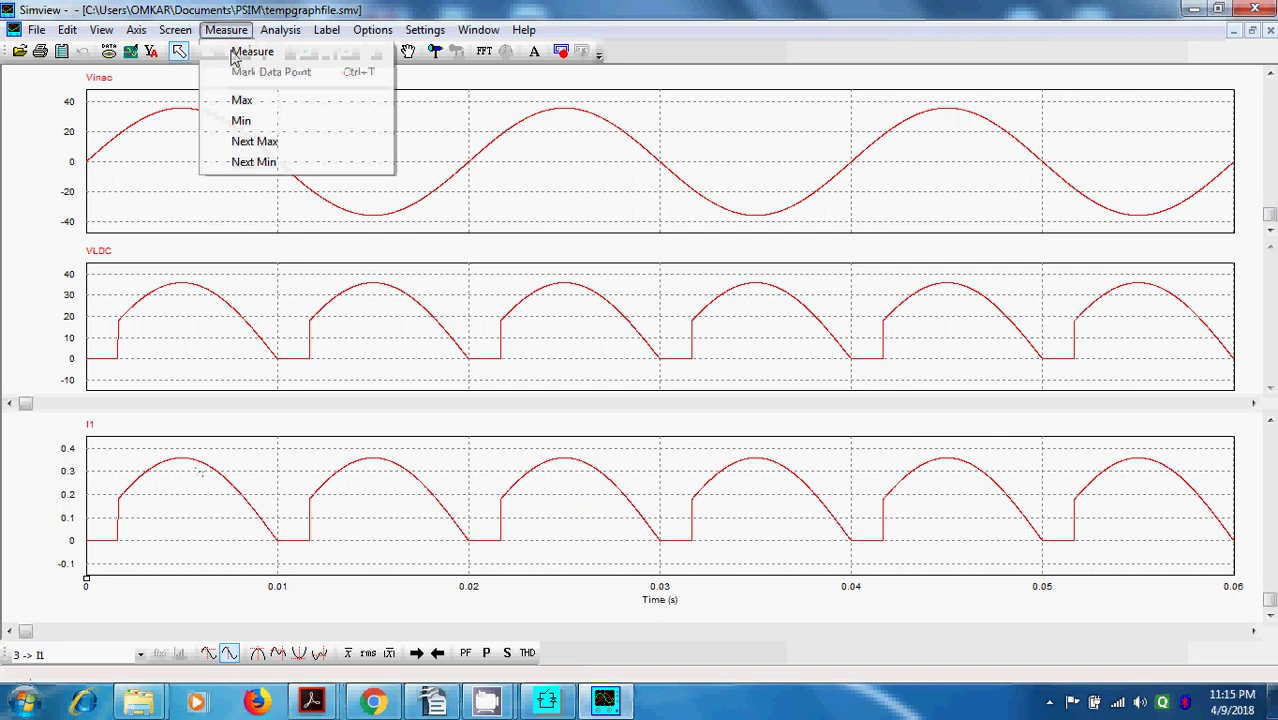
left_click(240, 101)
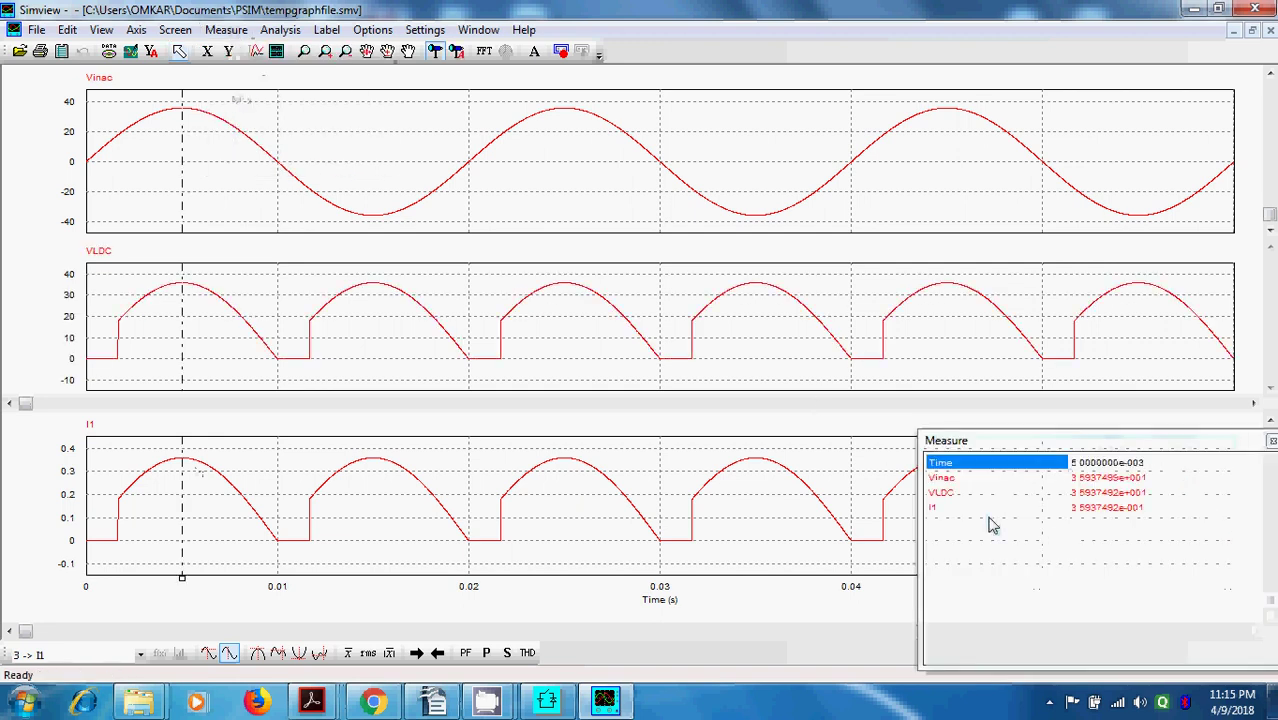
double_click(1150, 510)
left_click(400, 118)
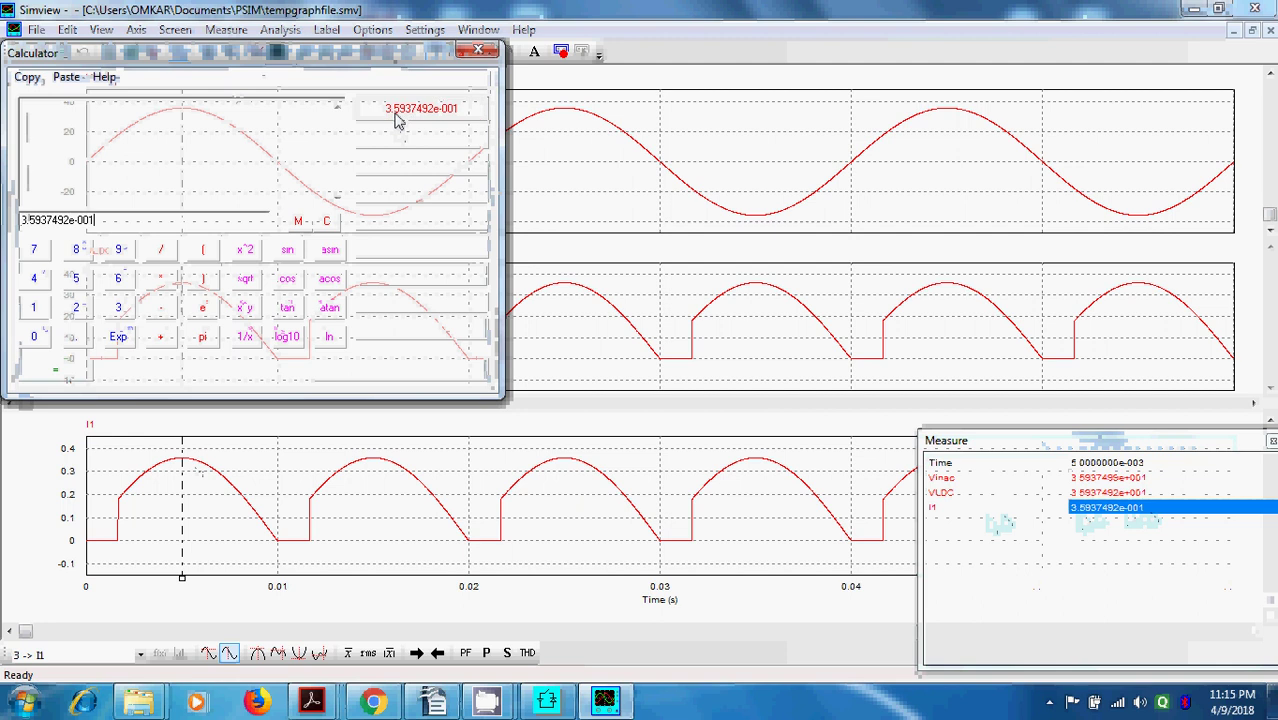
left_click(78, 371)
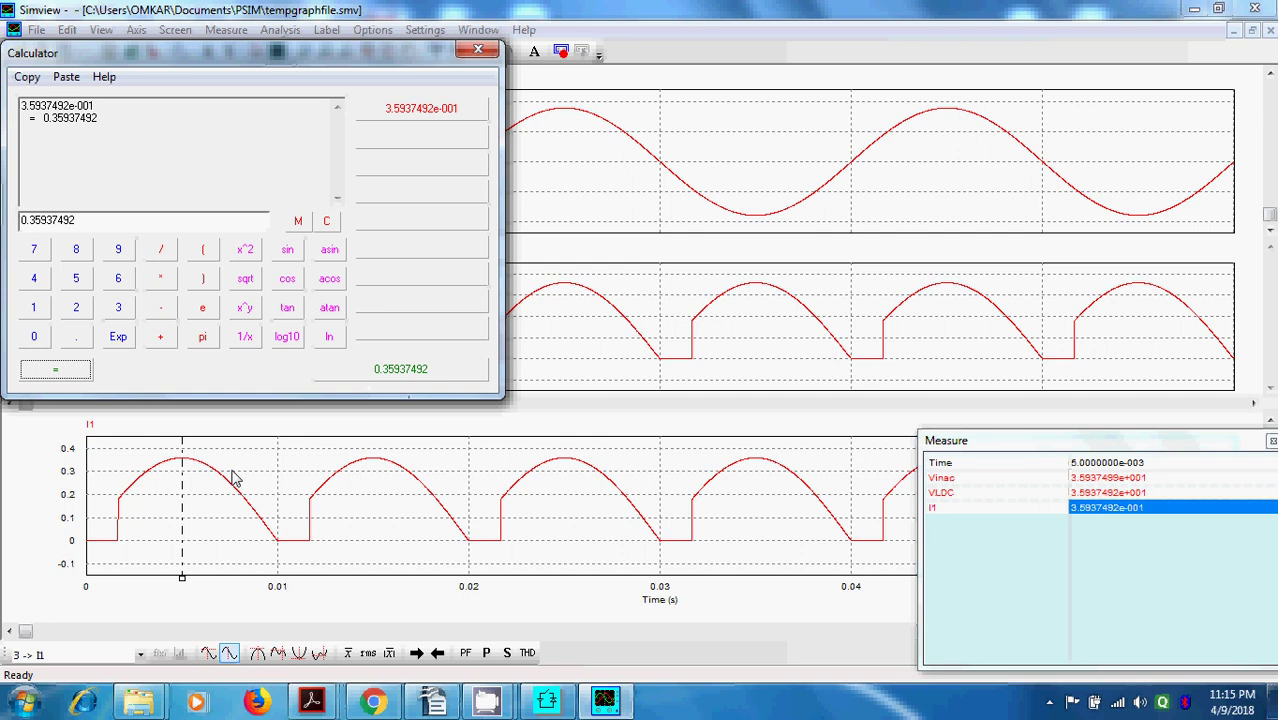
left_click(540, 710)
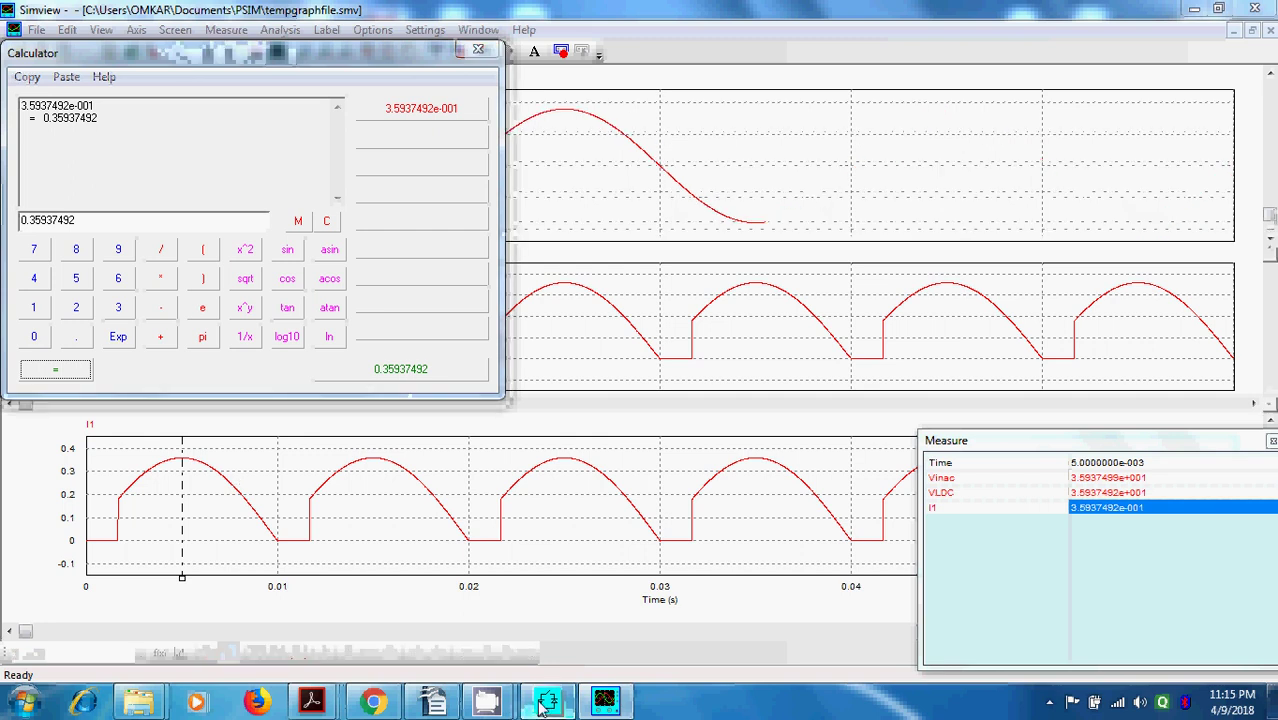
left_click(606, 704)
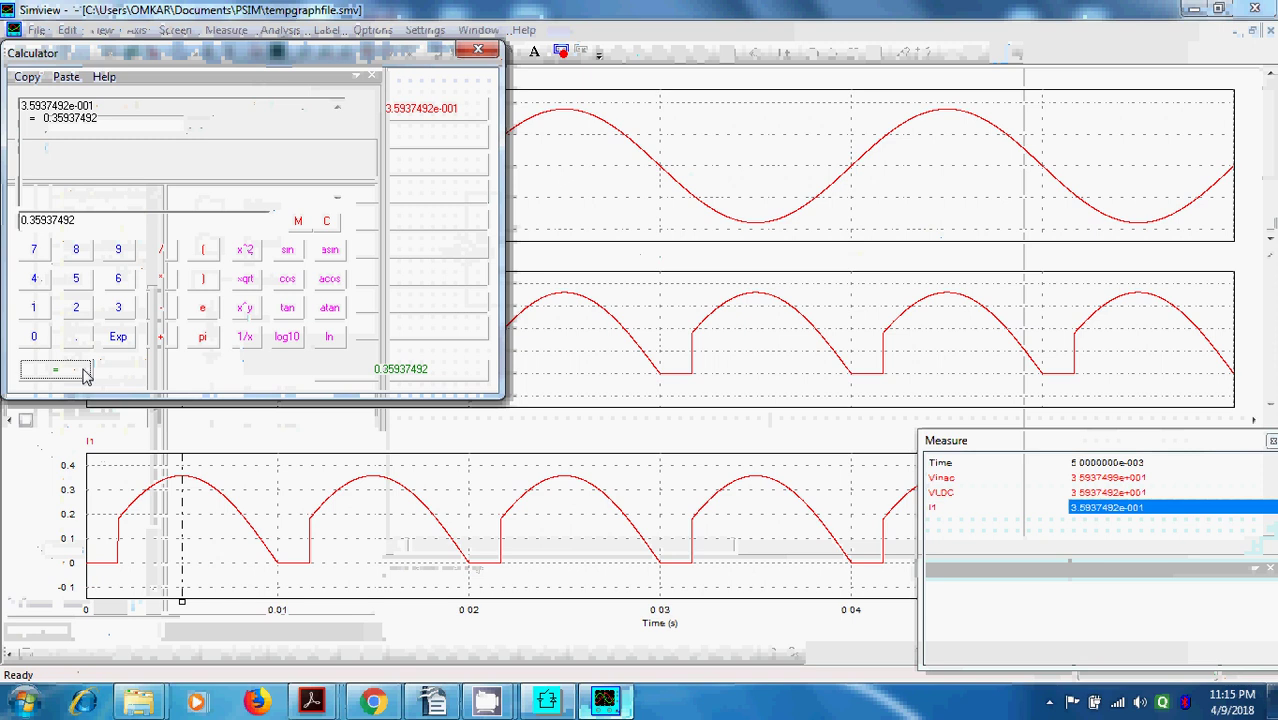
left_click(477, 50)
left_click(1272, 441)
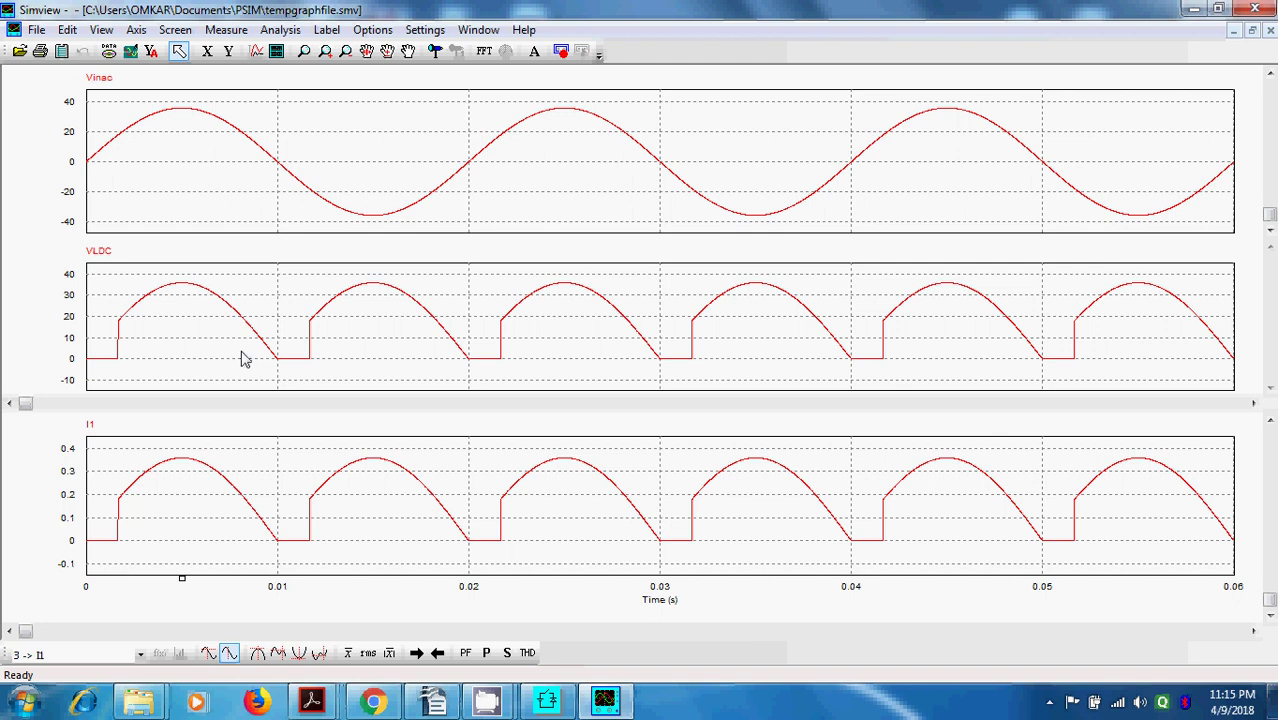
Switch to PSIM and change the first switching point of the S1 gating block, keeping the second at 180.
left_click(548, 700)
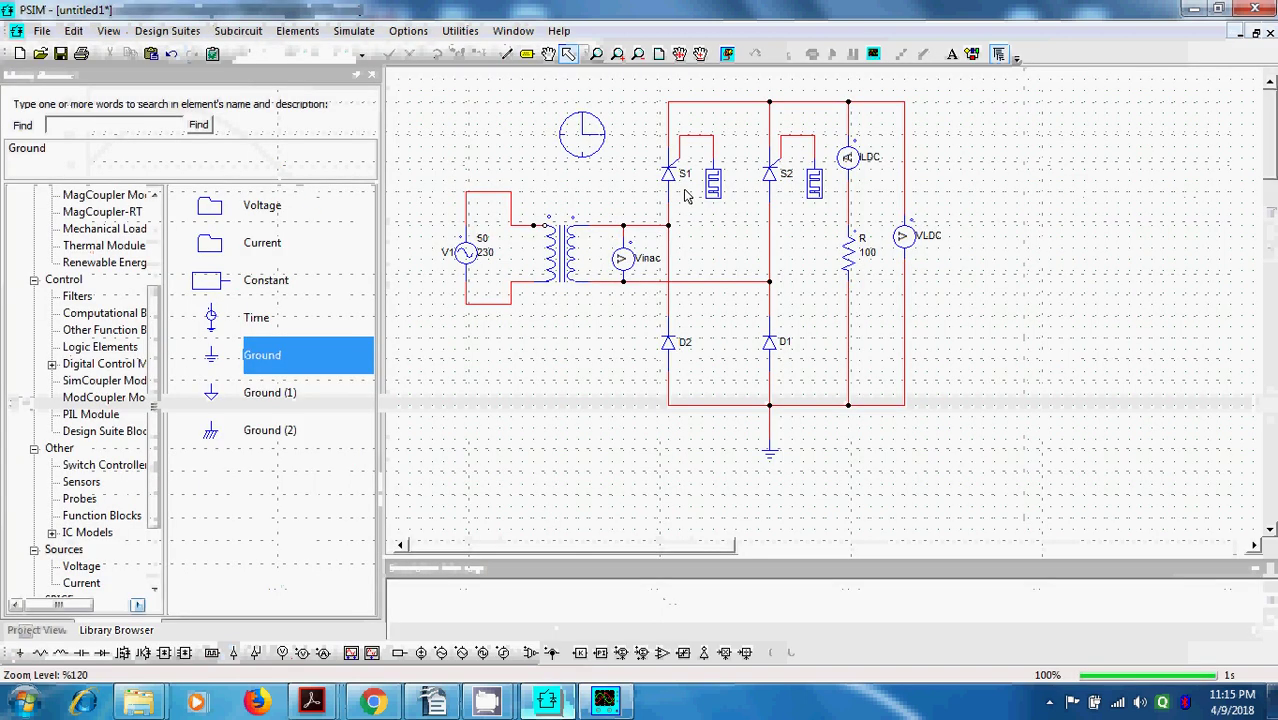
double_click(712, 182)
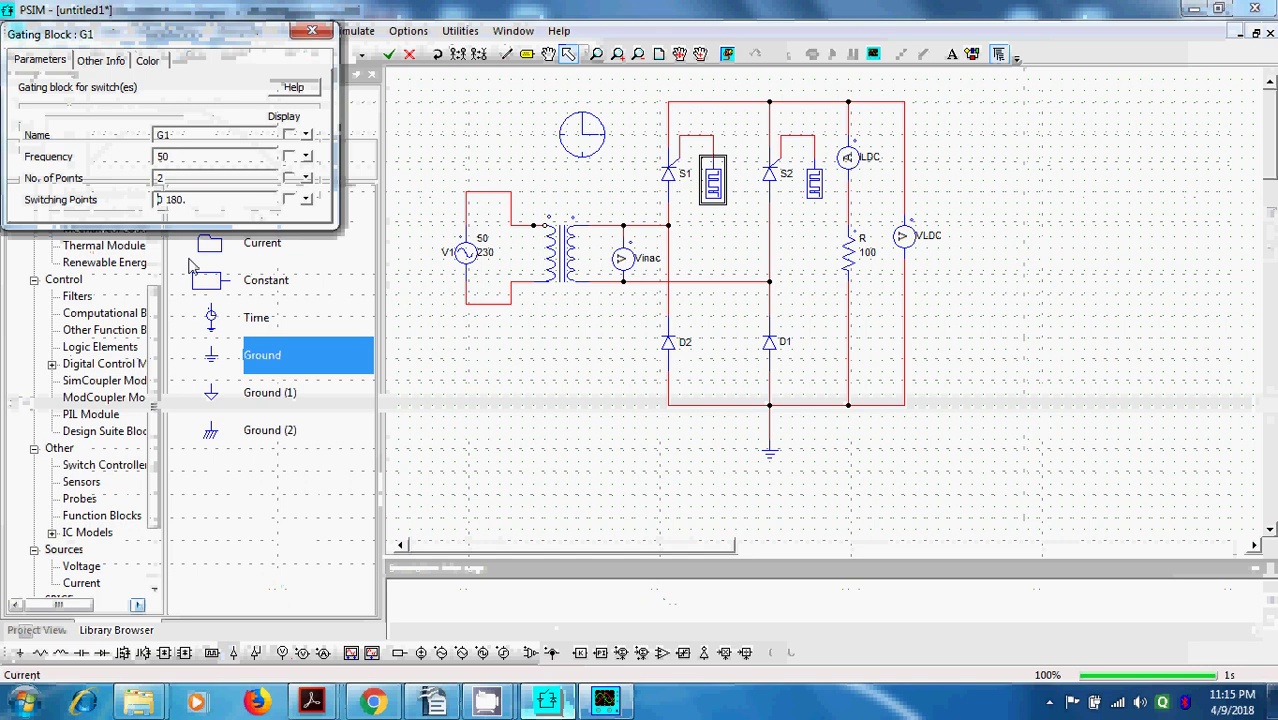
type("1")
Set the S2 gating block's switching points to 280 360.
double_click(816, 190)
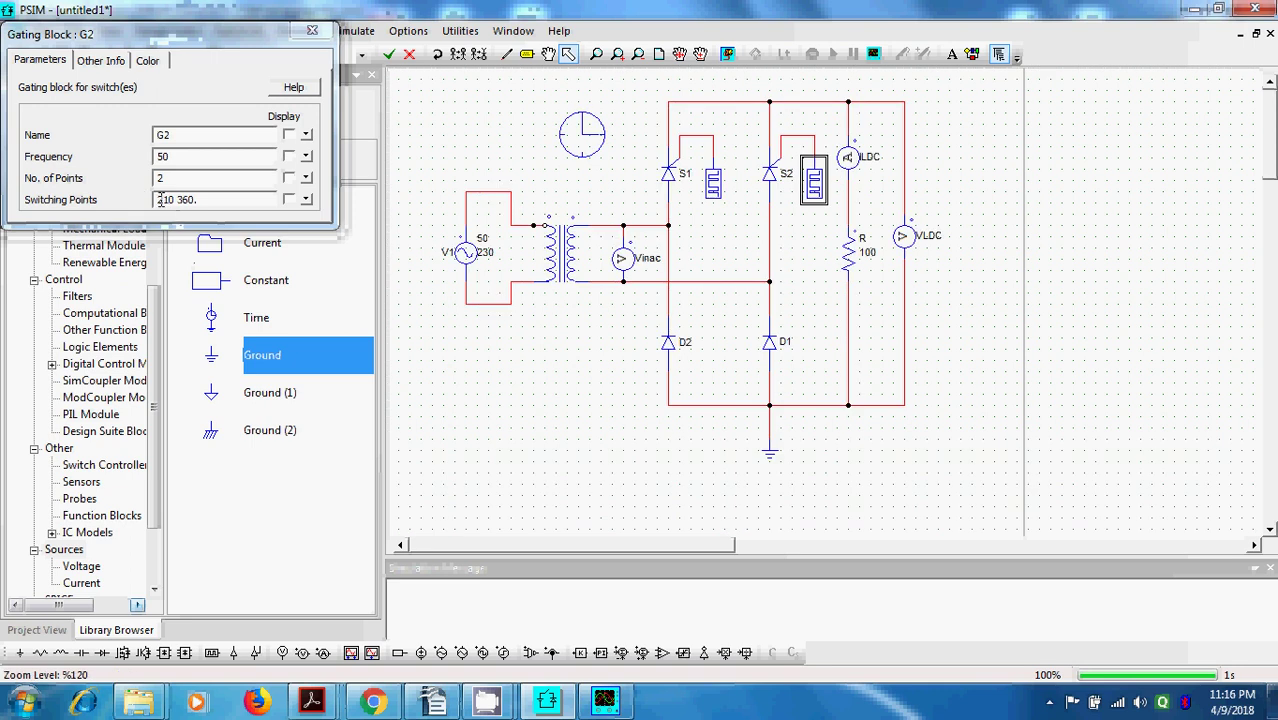
left_click(162, 200)
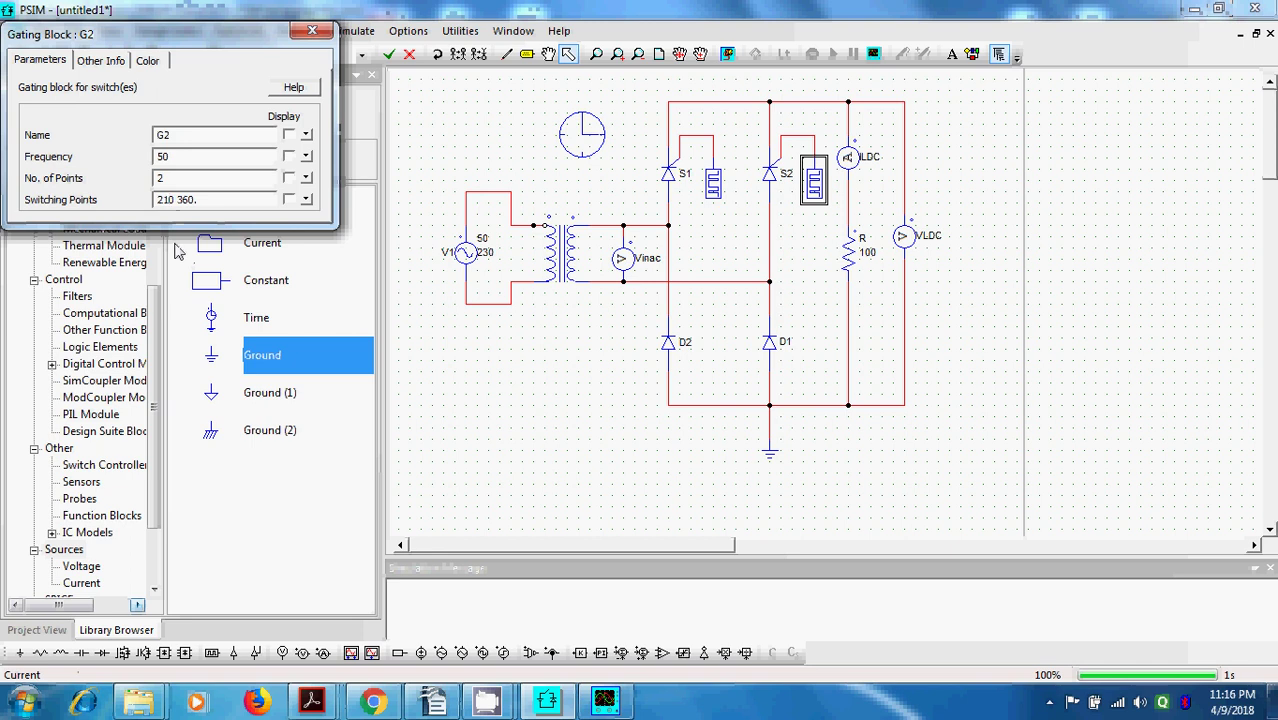
key("BackSpace")
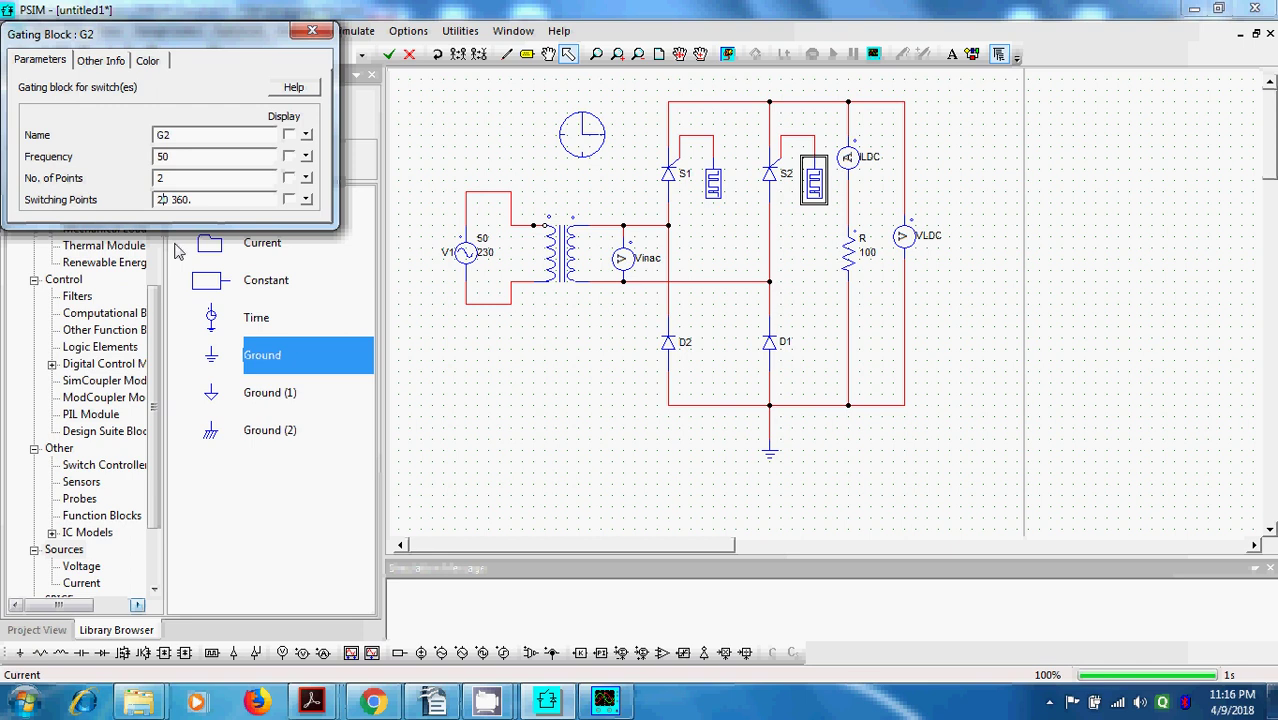
type("80")
left_click(312, 31)
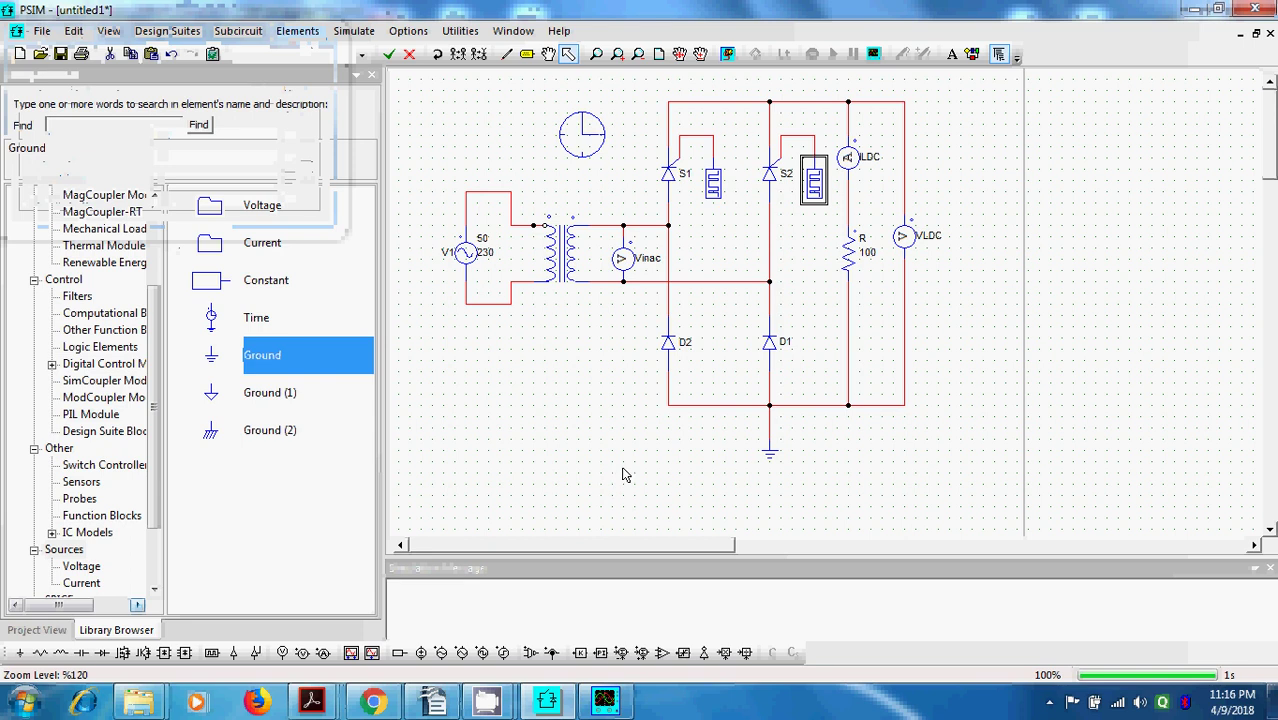
Run the simulation, inspect the Vinac and VLDC waveforms, and close Simview to return to the schematic.
left_click(728, 56)
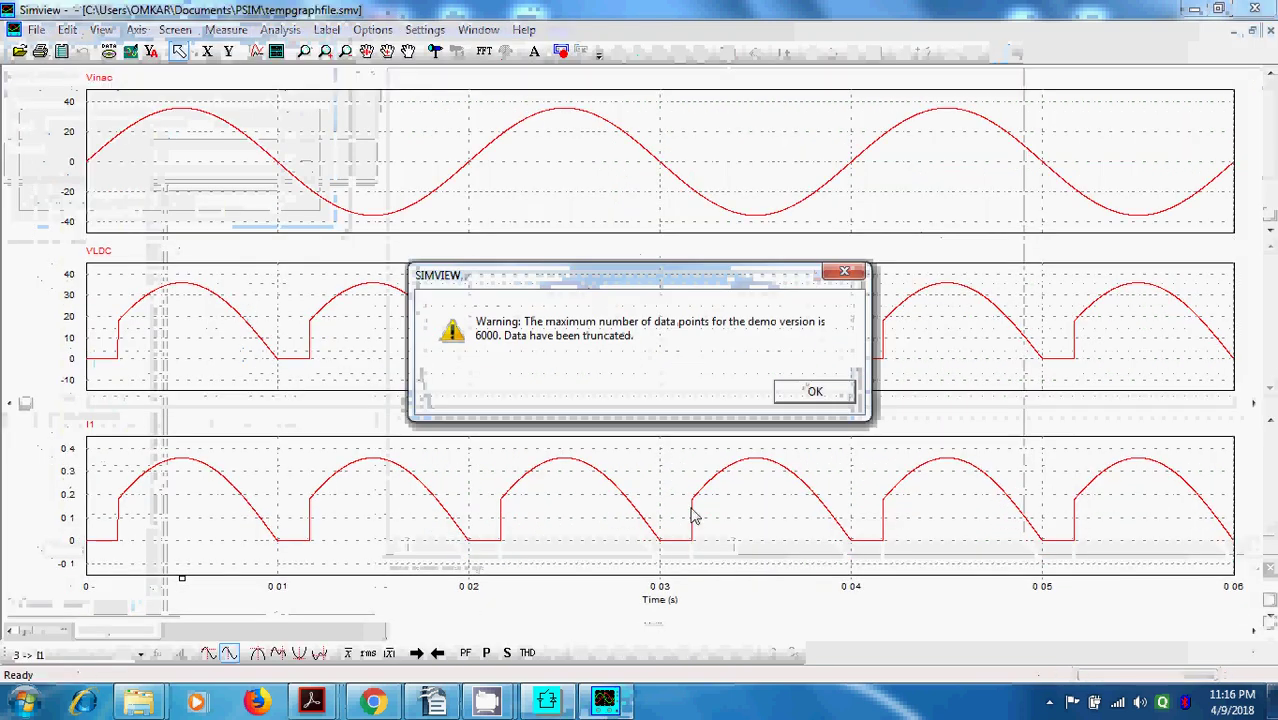
left_click(836, 392)
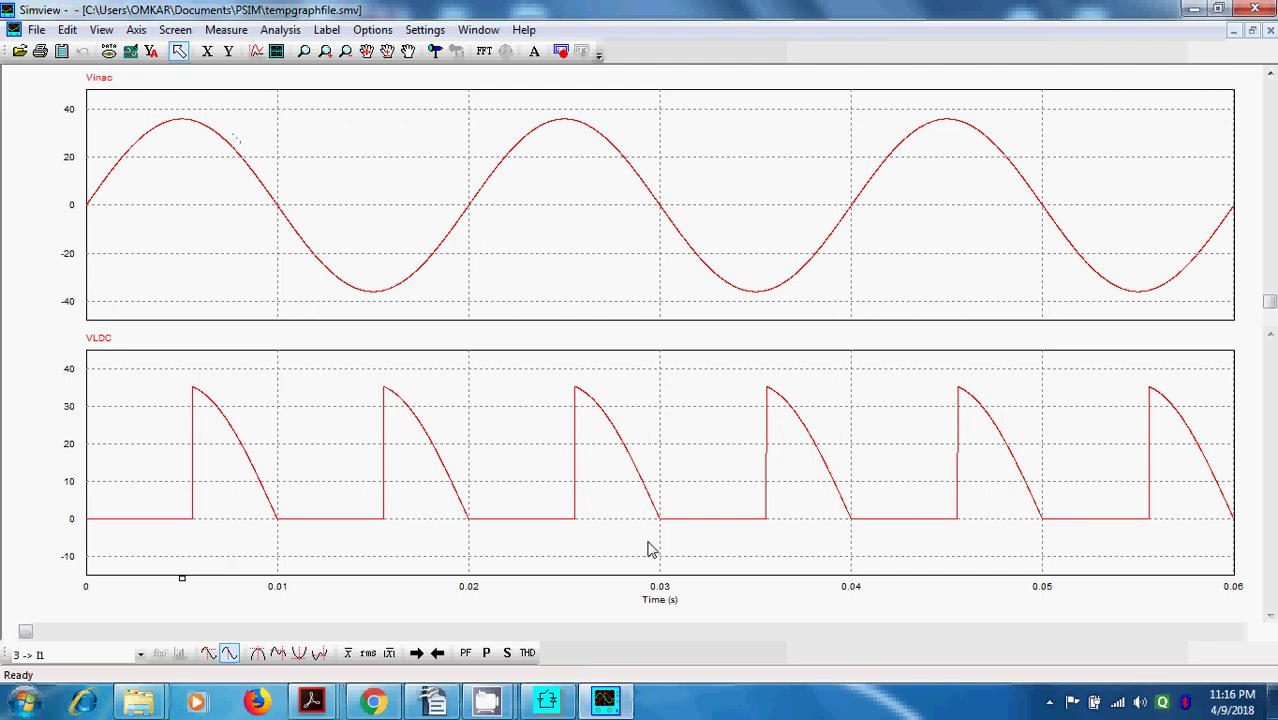
left_click(601, 706)
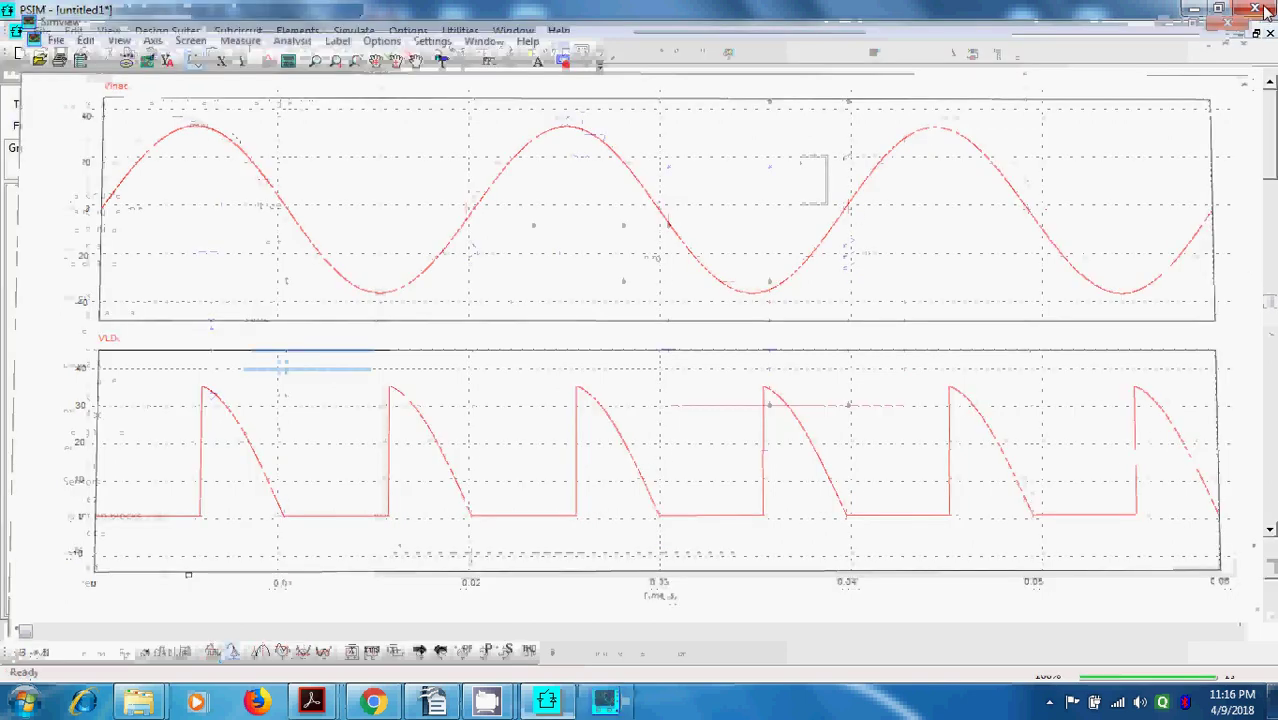
Set the switching points of gating block G1 to 30 180 and of gating block G2 to 210 360.
double_click(720, 190)
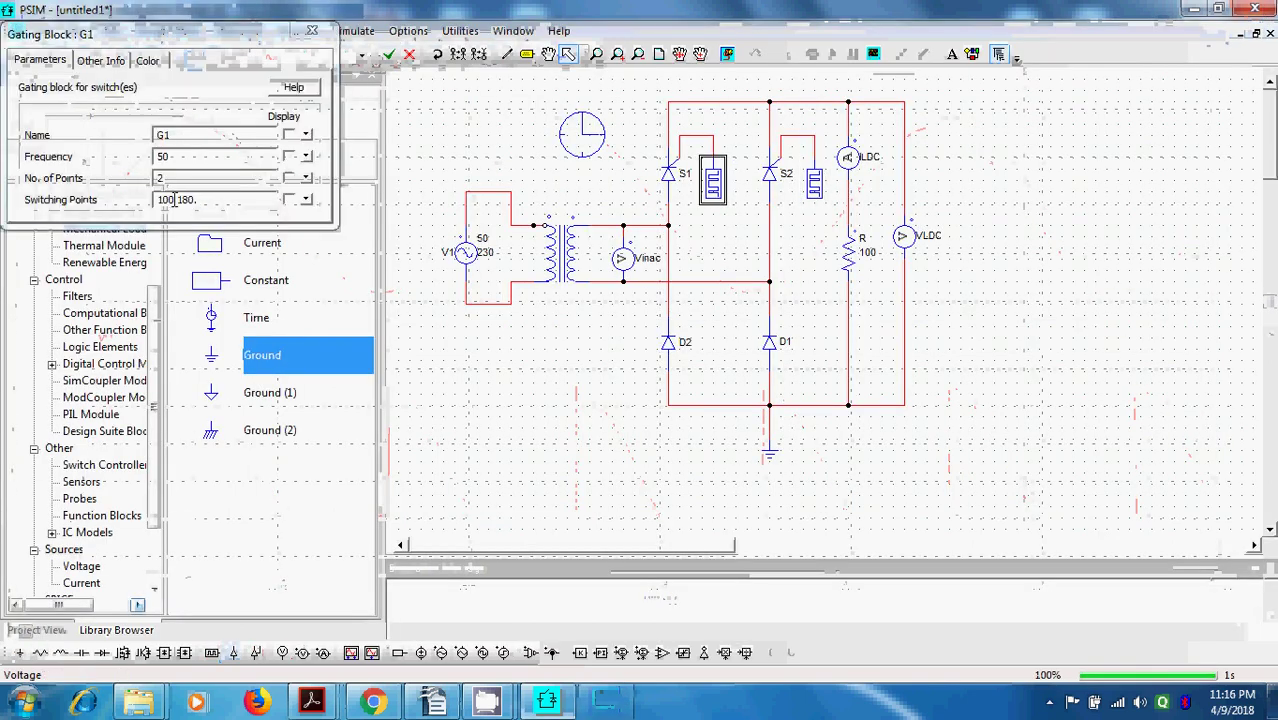
left_click_drag(174, 199, 140, 200)
type("3")
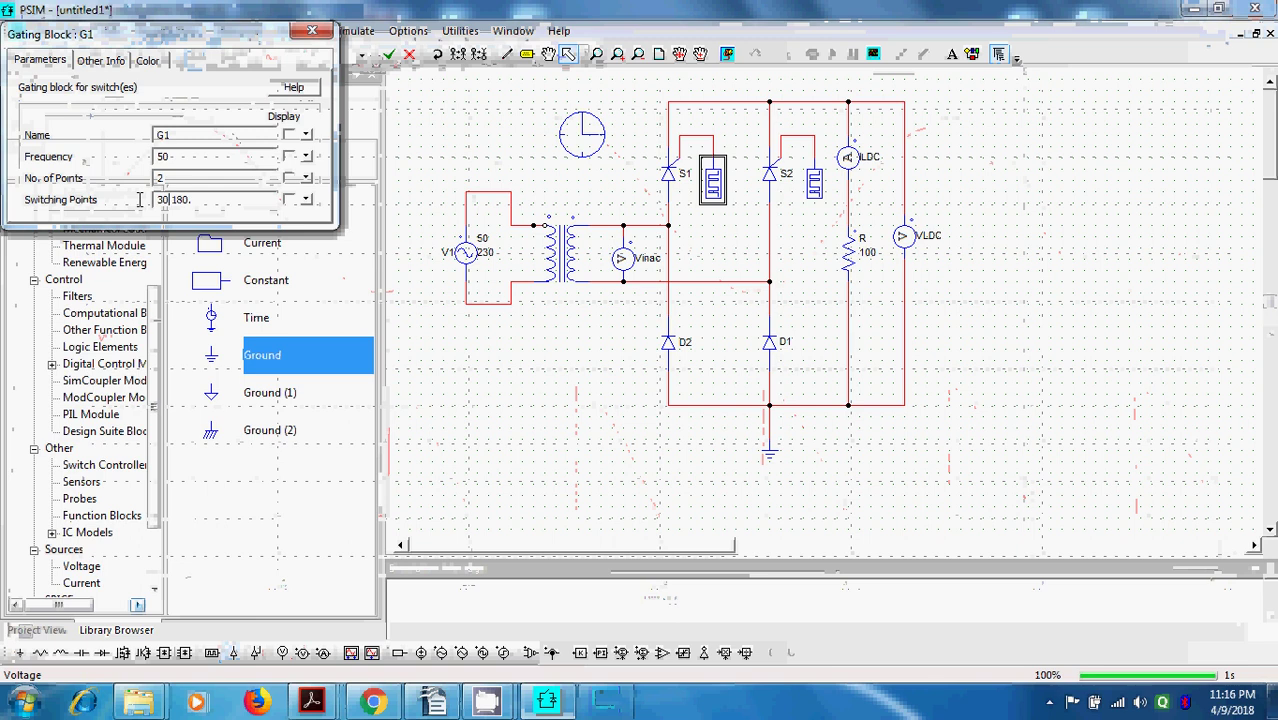
left_click(814, 183)
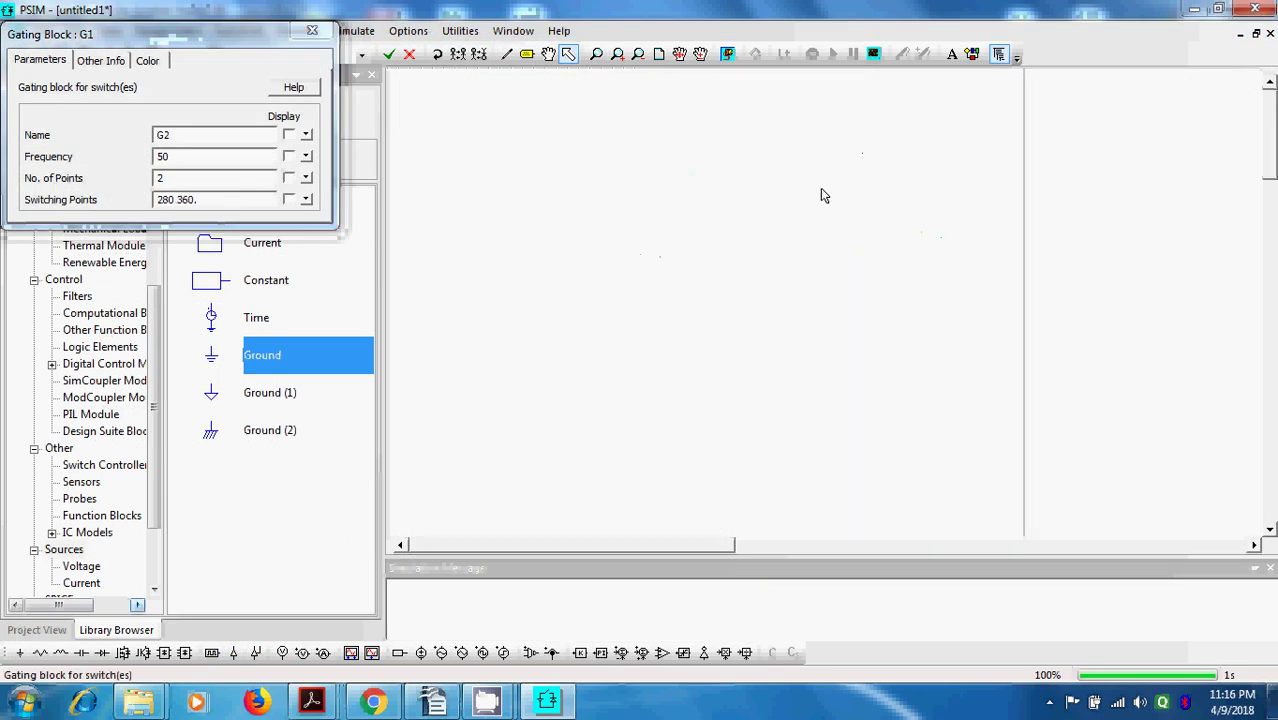
left_click(170, 200)
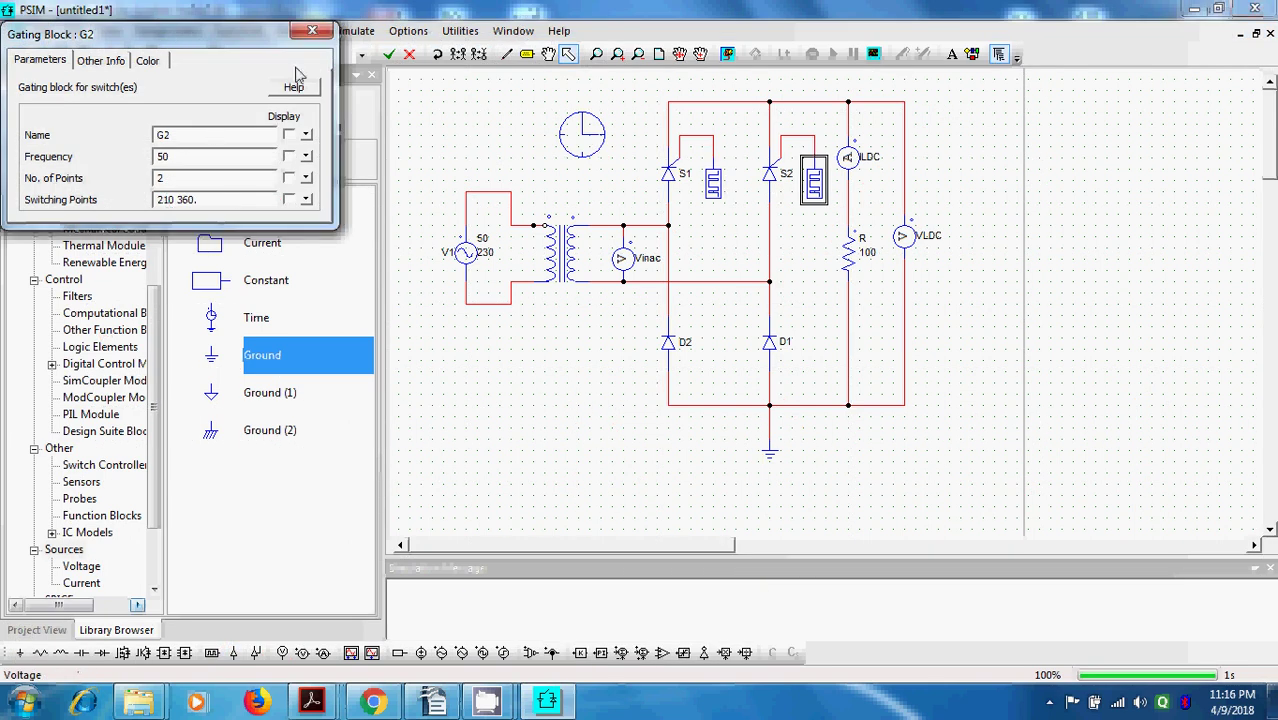
left_click(312, 31)
left_click(488, 131)
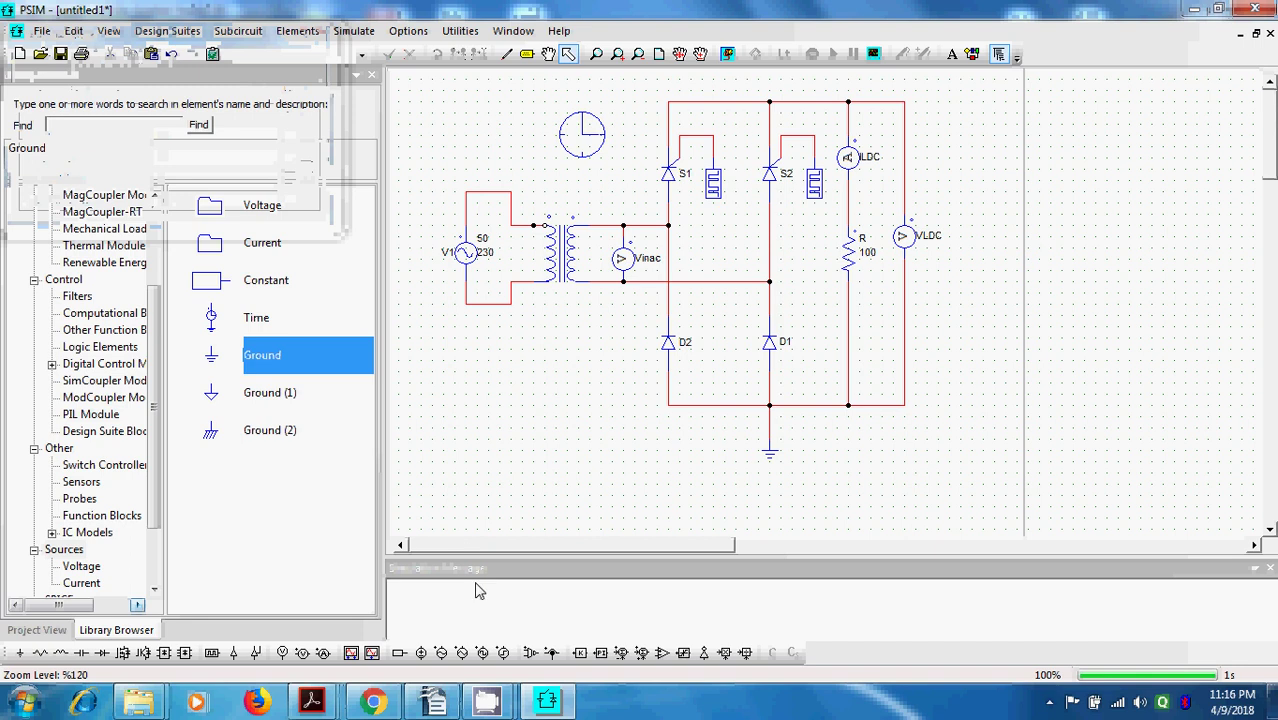
Switch to the lab manual in OpenOffice Writer and examine the calculated average DC load voltage of the semiconverter.
left_click(440, 703)
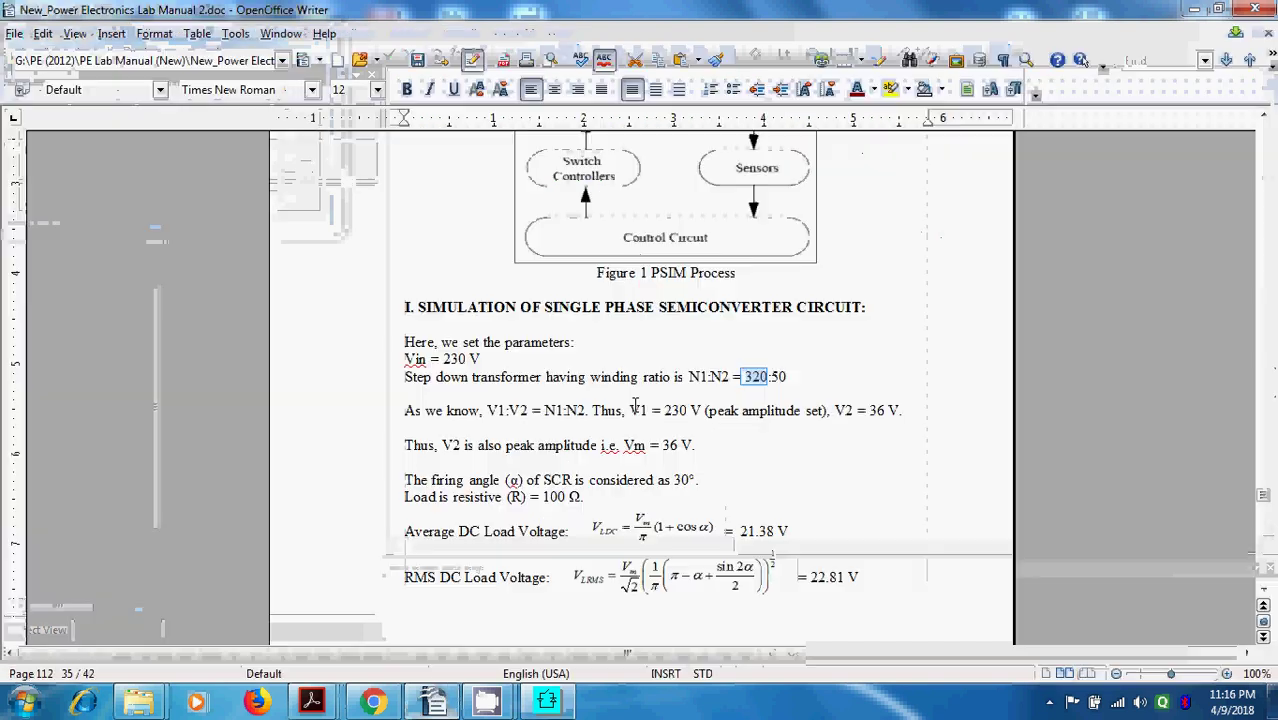
scroll(410, 531, "down", 1)
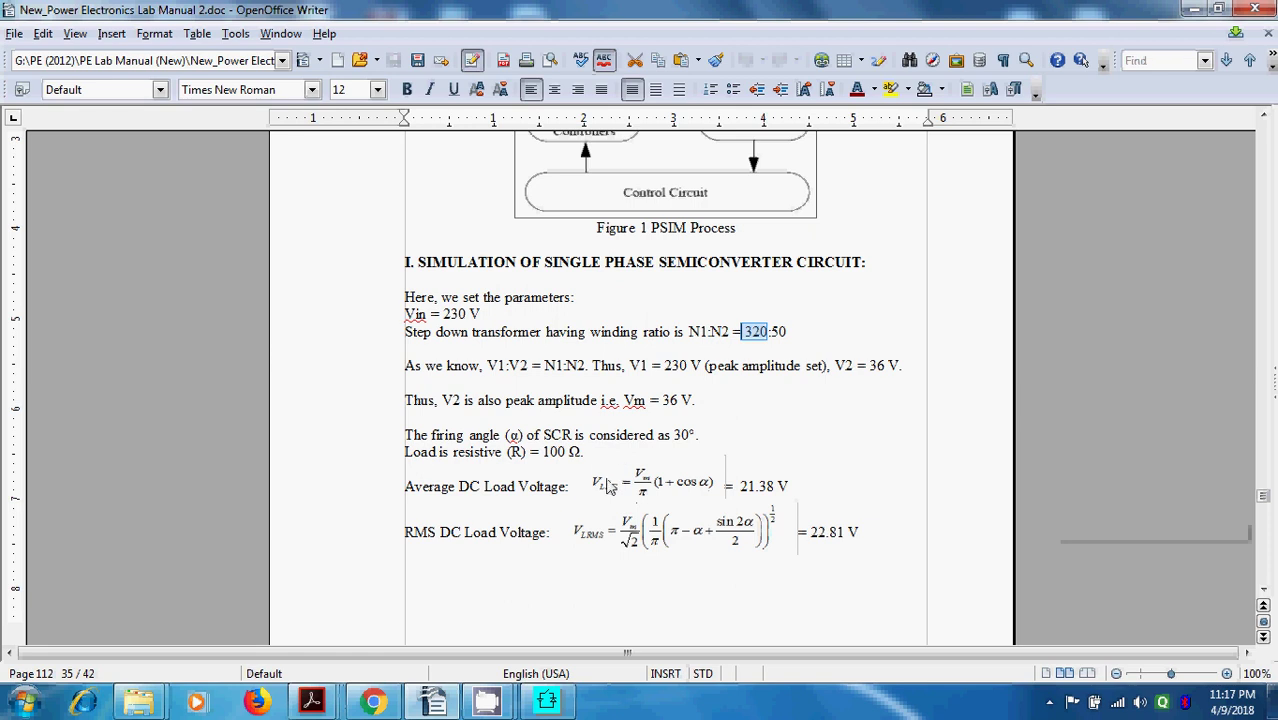
left_click_drag(742, 489, 802, 487)
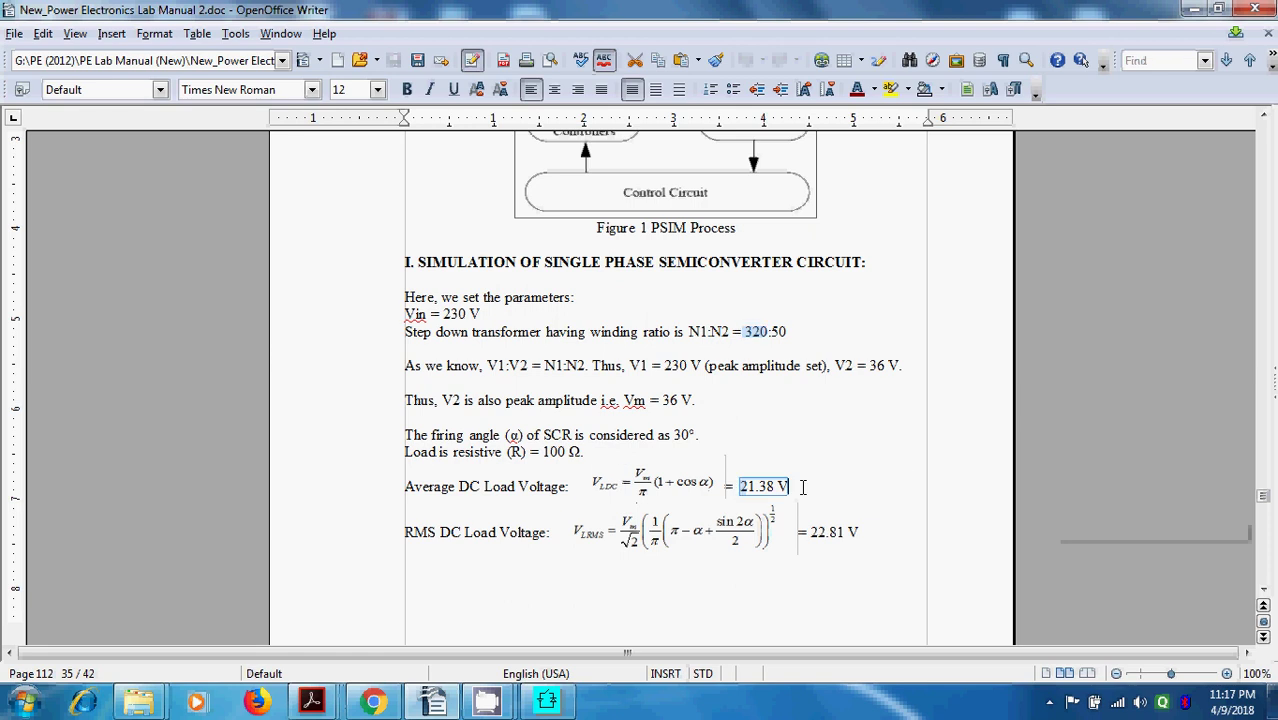
left_click(862, 472)
Return to PSIM, run the simulation, and plot the Vinac curve in Simview.
left_click(546, 701)
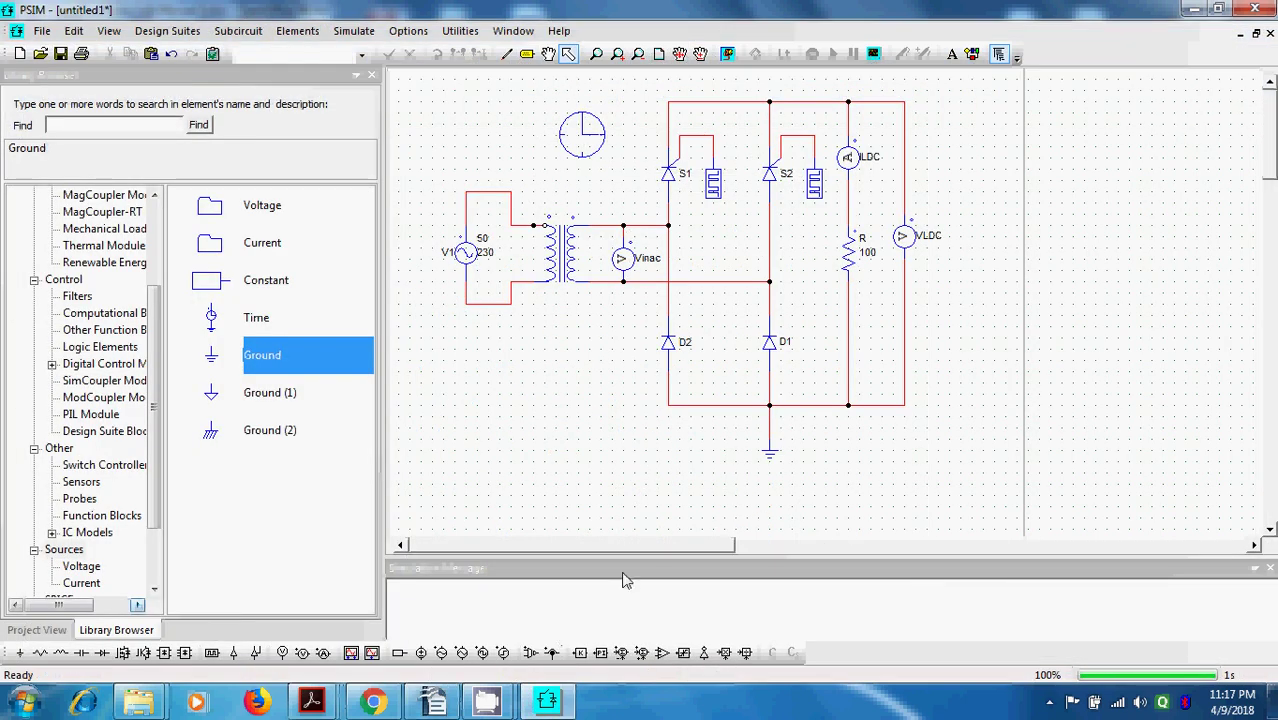
left_click(734, 58)
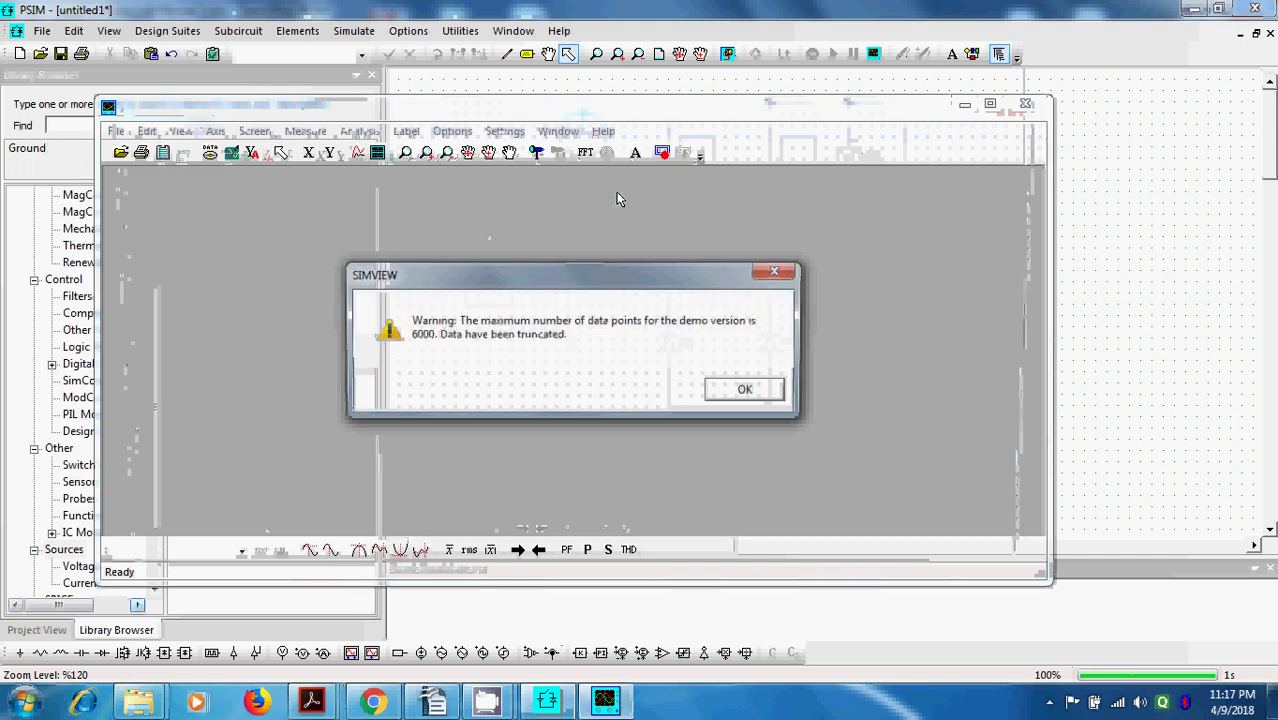
left_click(748, 392)
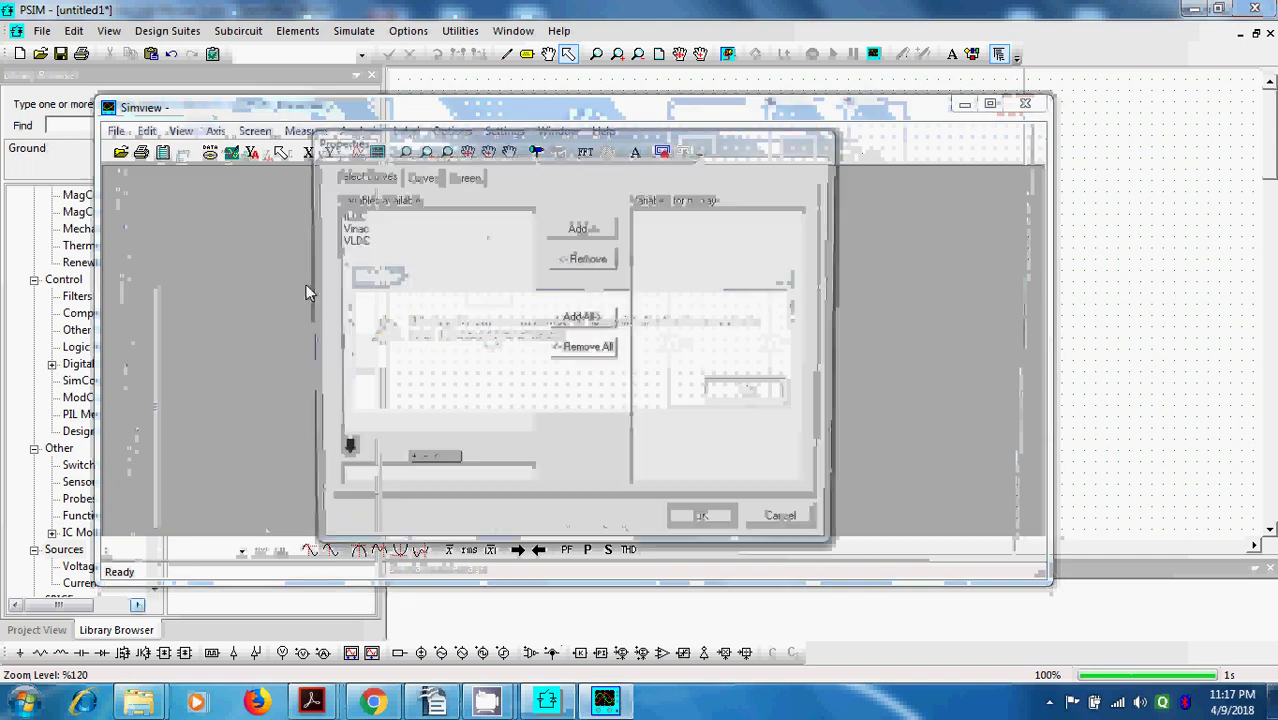
left_click(352, 228)
left_click(583, 228)
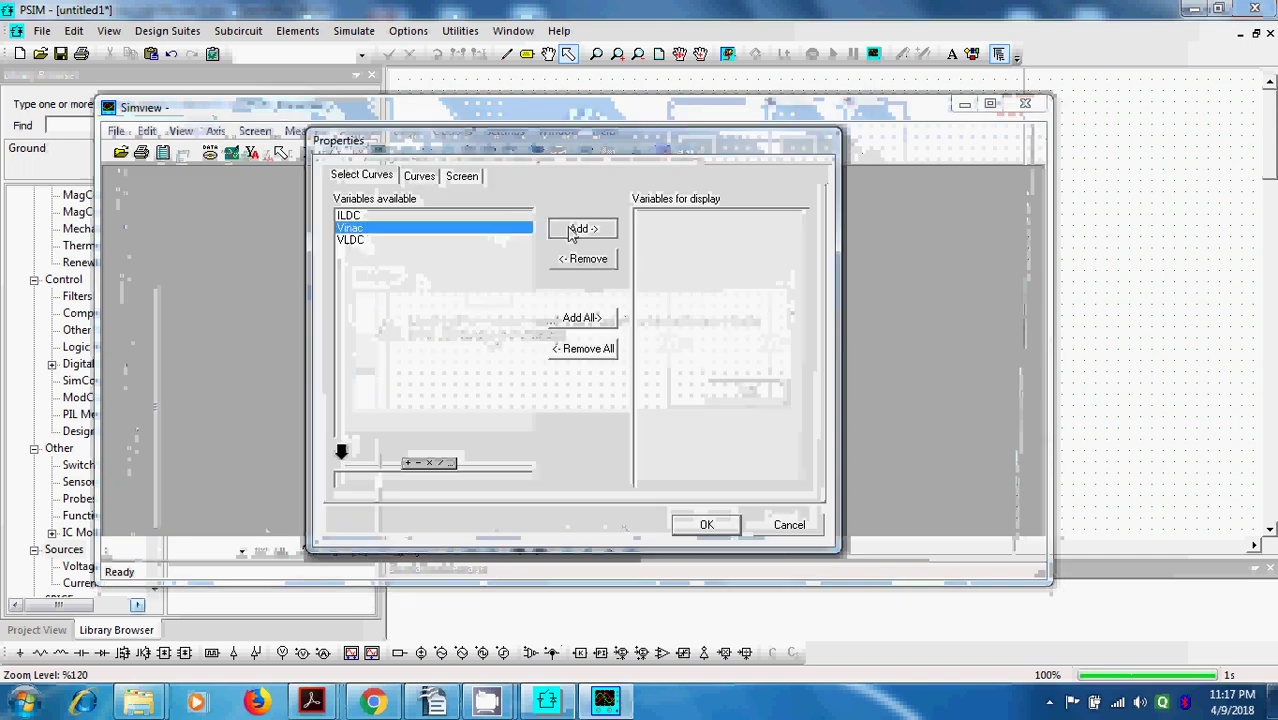
left_click(706, 525)
Add a separate plot of VLDC below the Vinac waveform.
left_click(377, 152)
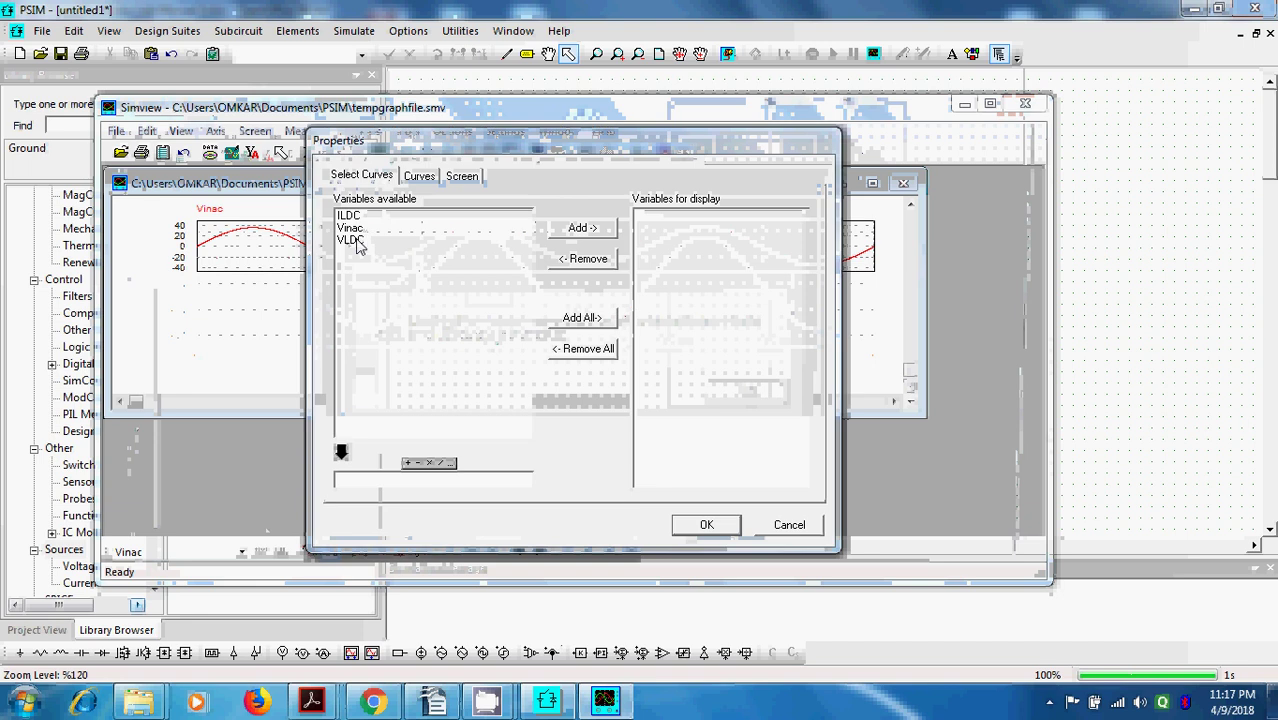
left_click(378, 241)
left_click(581, 228)
left_click(706, 525)
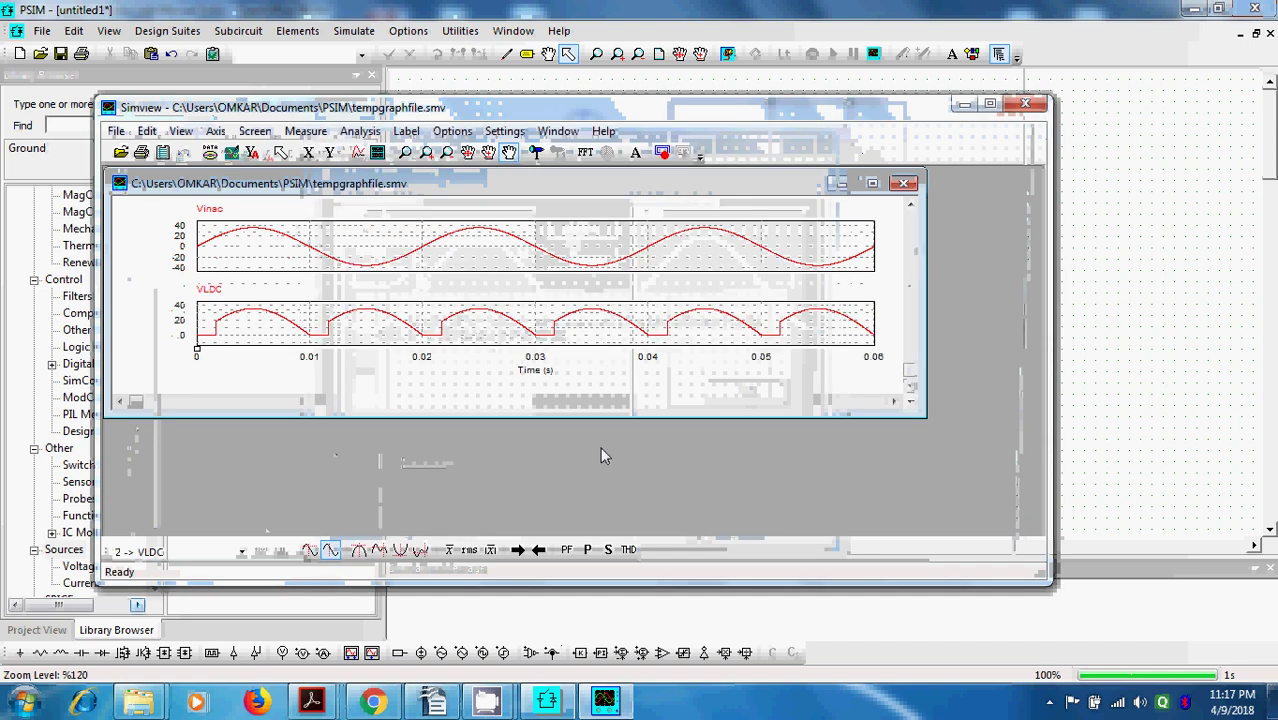
Add a separate ILDC plot, then maximize Simview and enlarge the graph window.
left_click(378, 154)
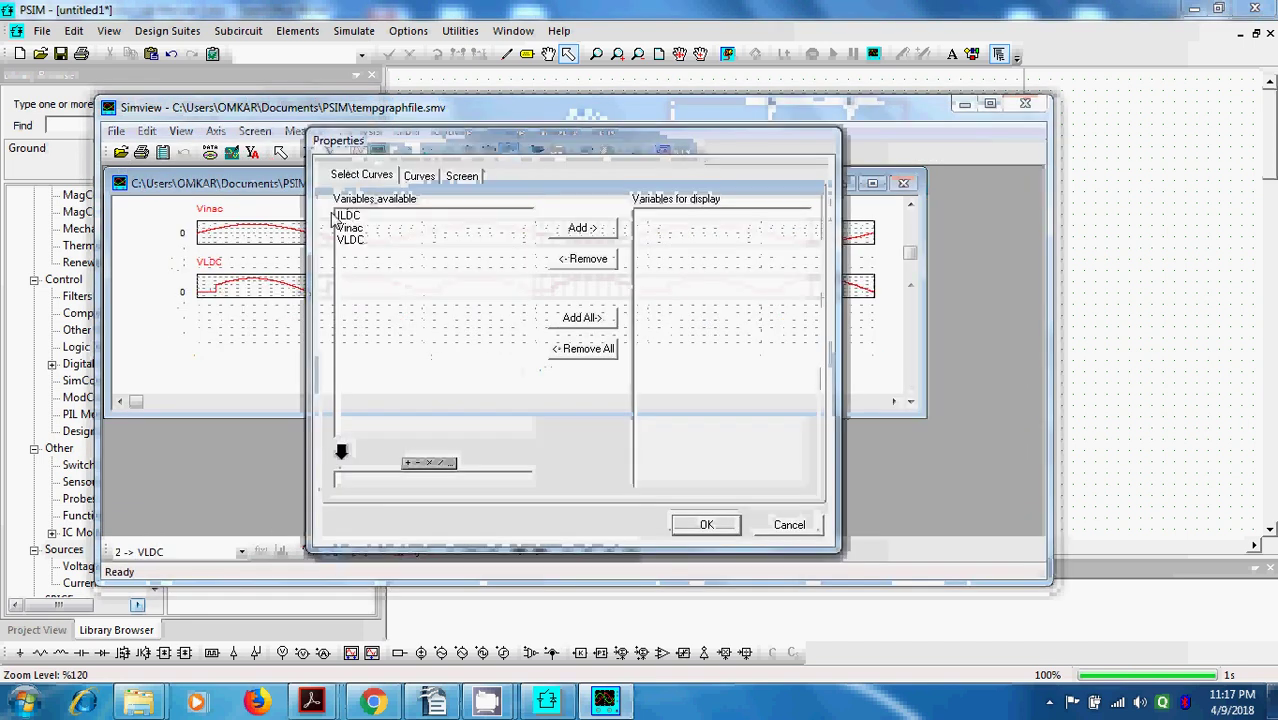
left_click(352, 216)
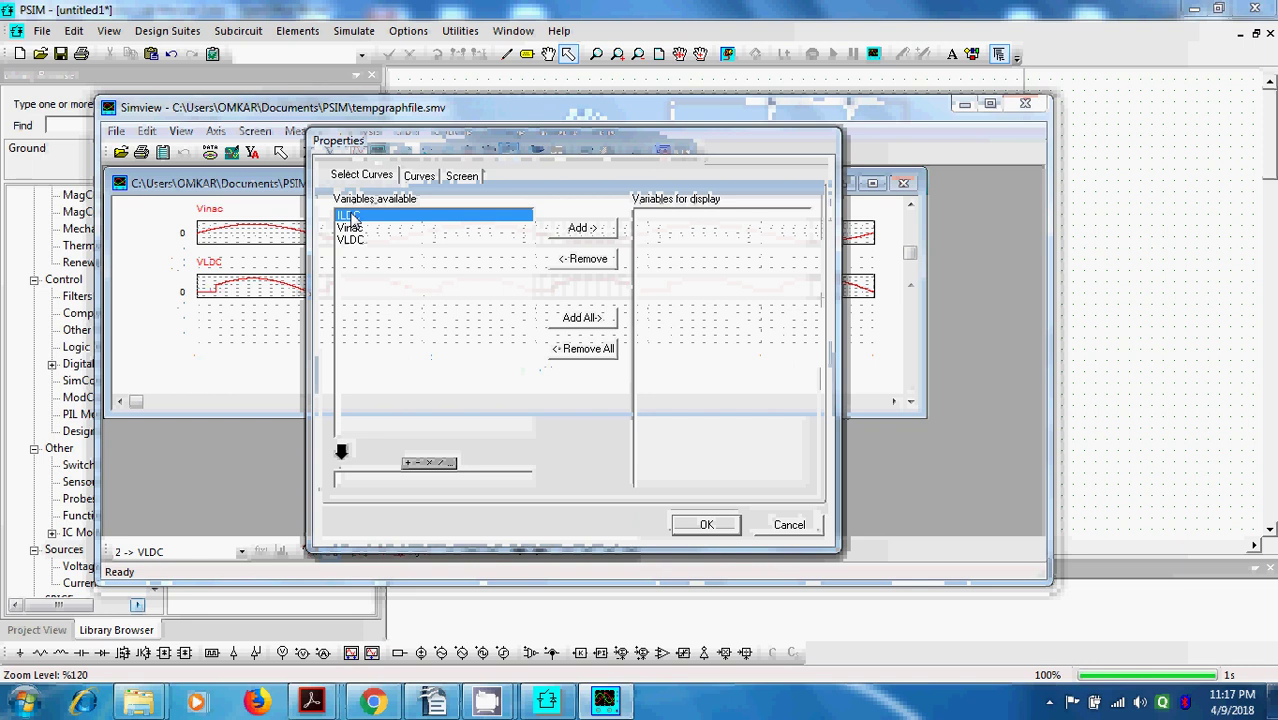
left_click(582, 228)
left_click(728, 526)
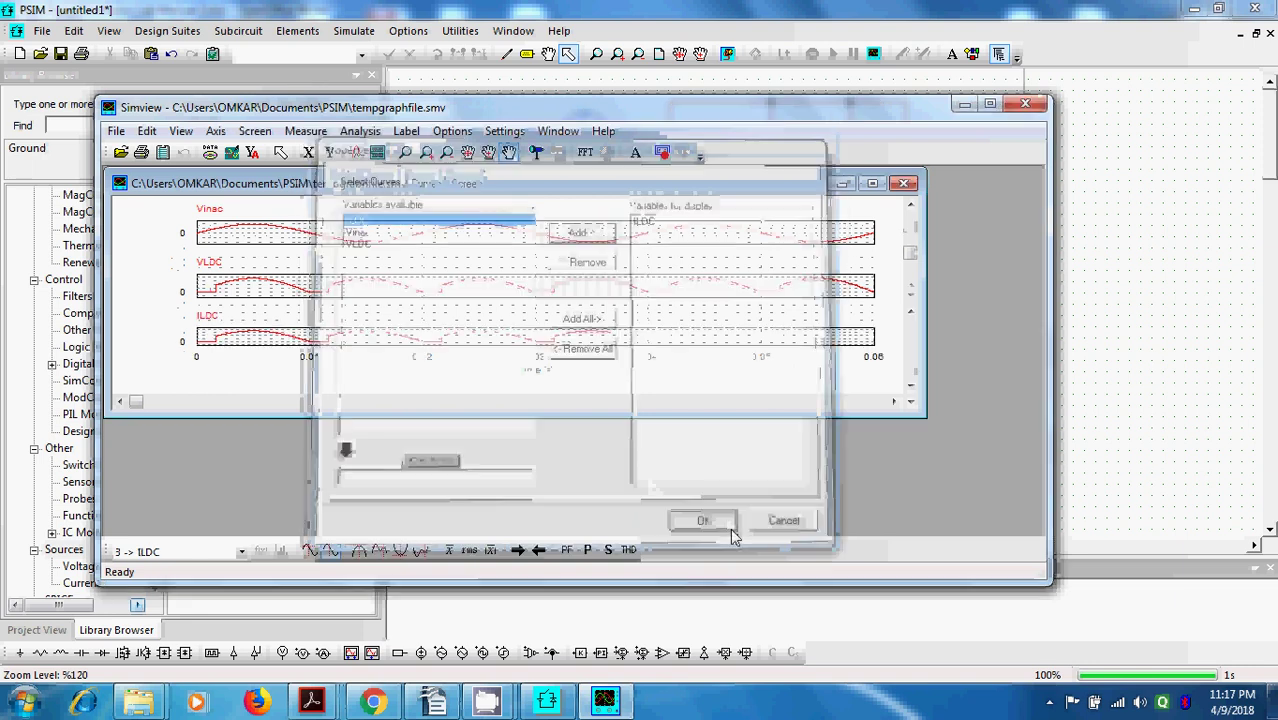
double_click(703, 116)
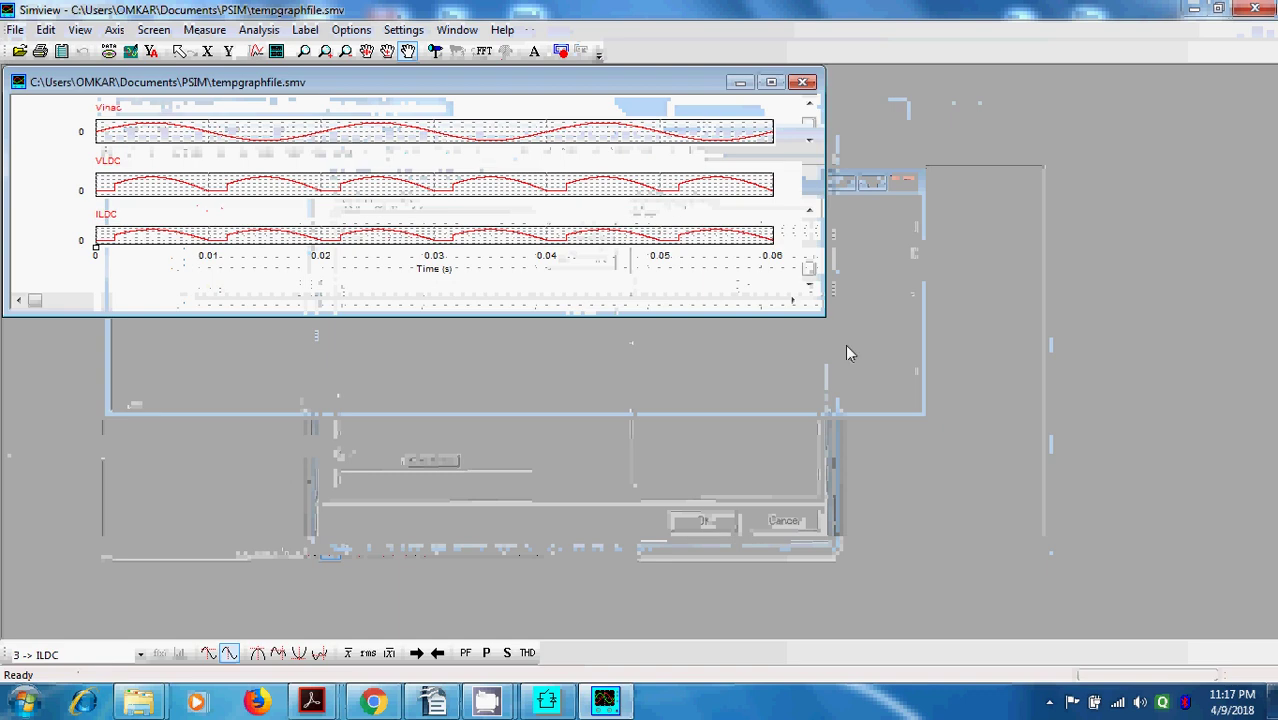
left_click_drag(845, 352, 1140, 632)
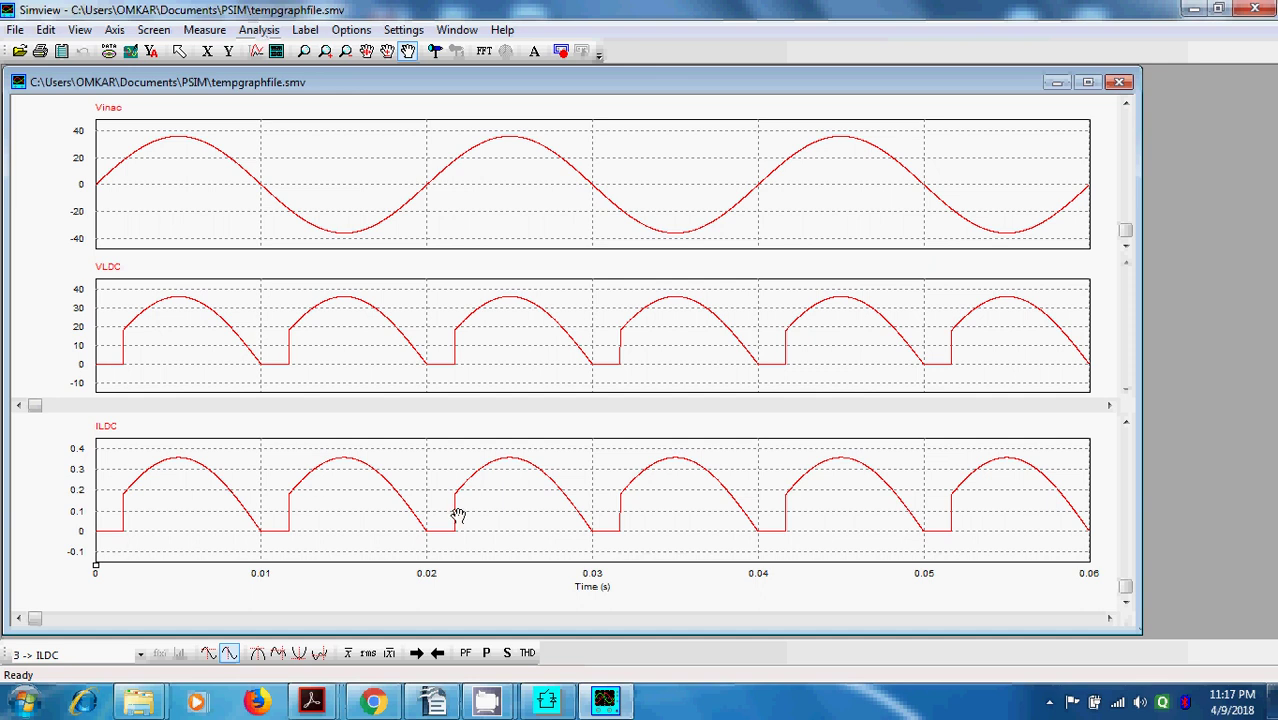
Check the lab manual's calculated load voltages, then display the average values of the plotted curves in Simview.
left_click(433, 700)
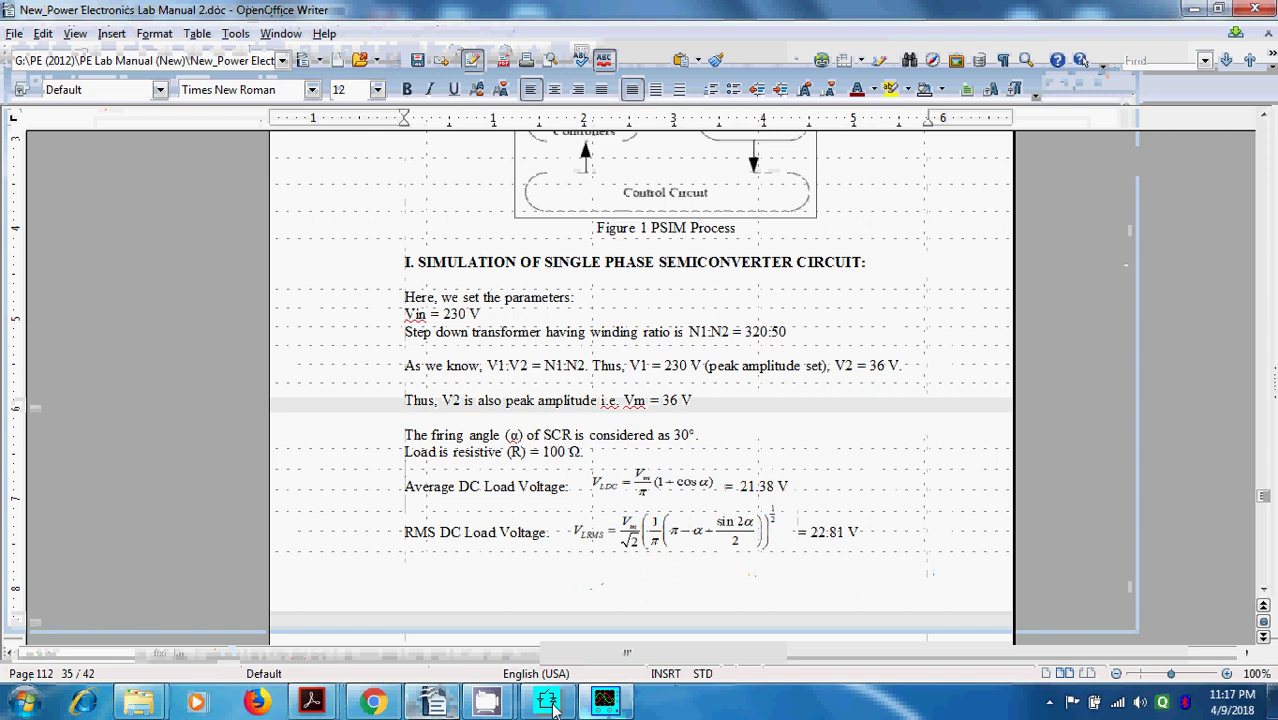
left_click(604, 700)
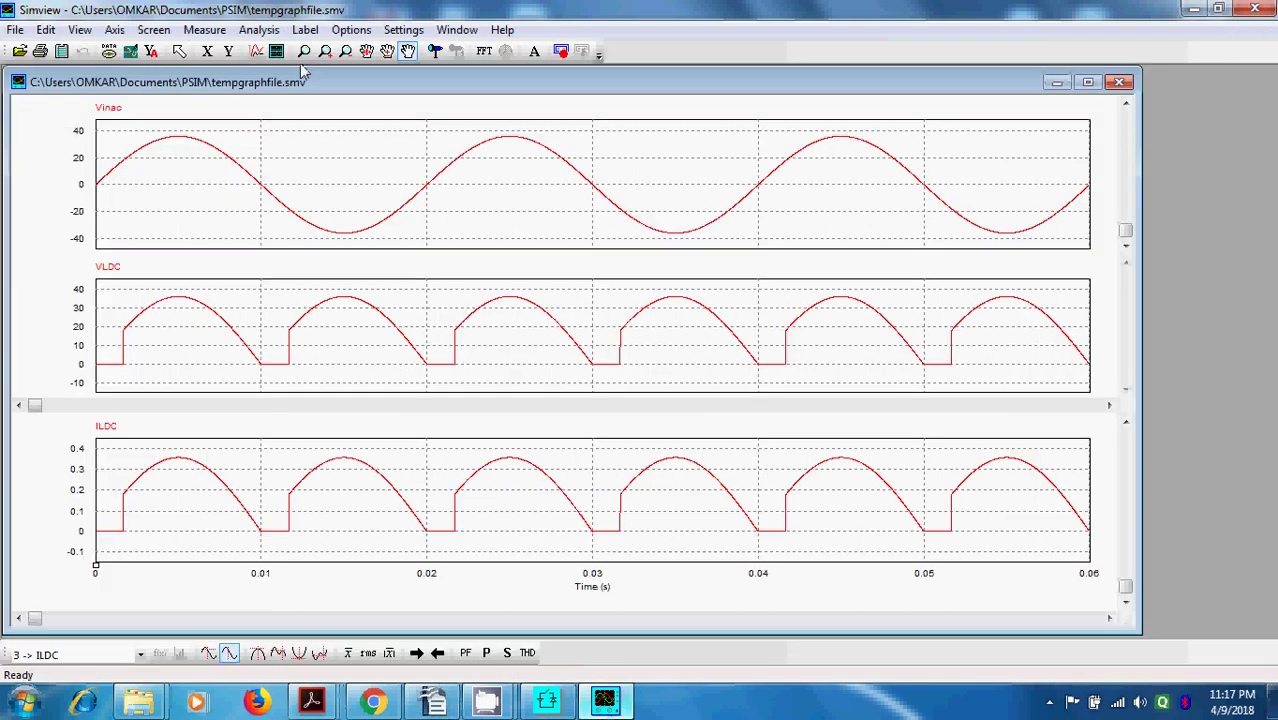
left_click(272, 36)
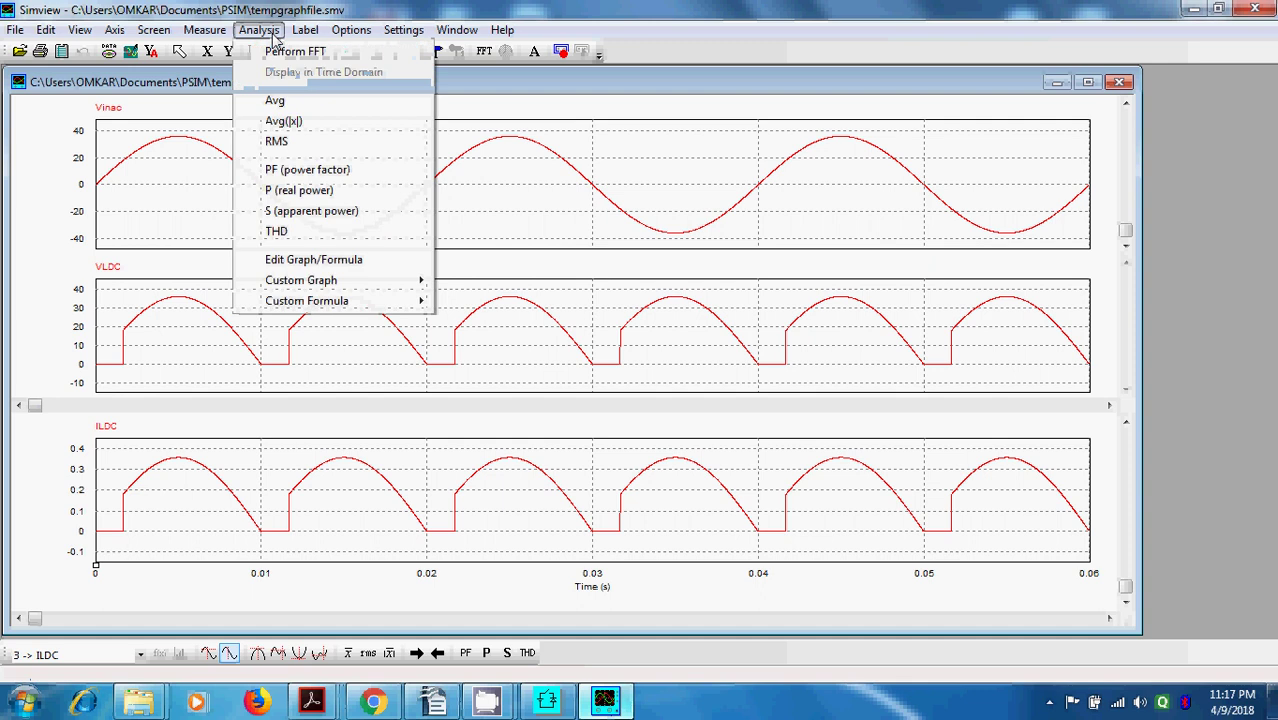
left_click(277, 100)
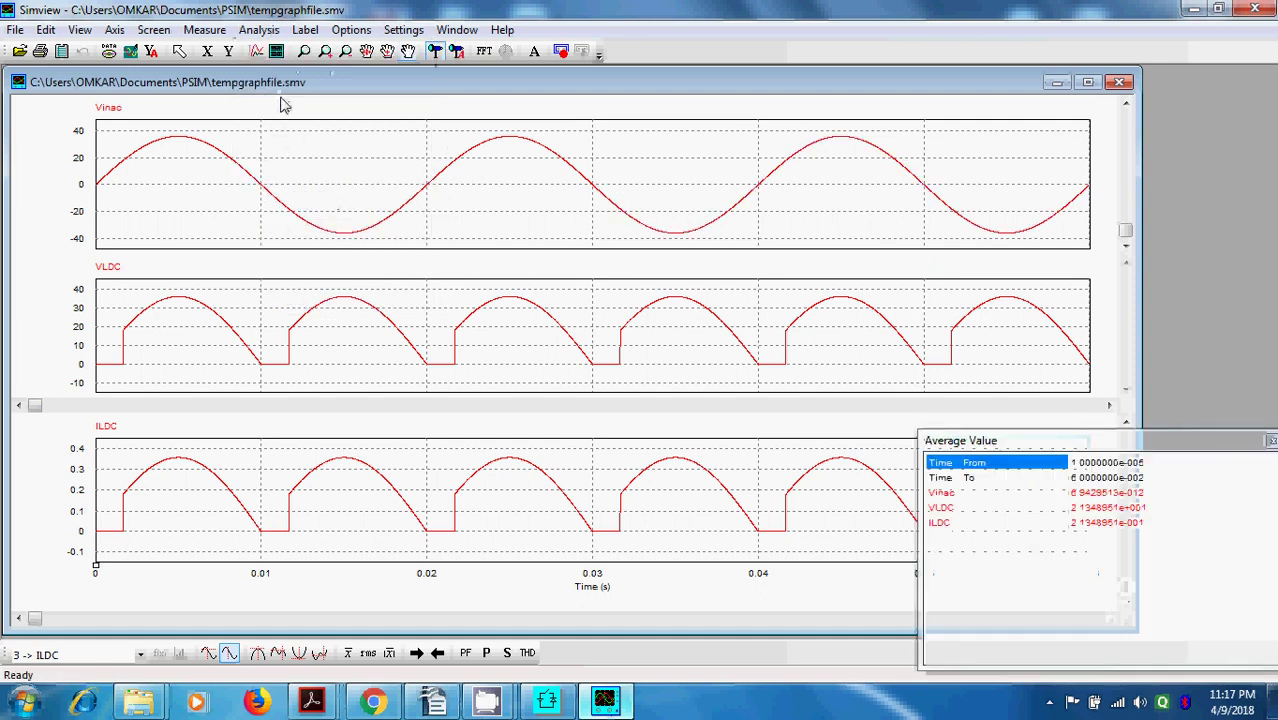
left_click_drag(1040, 441, 586, 125)
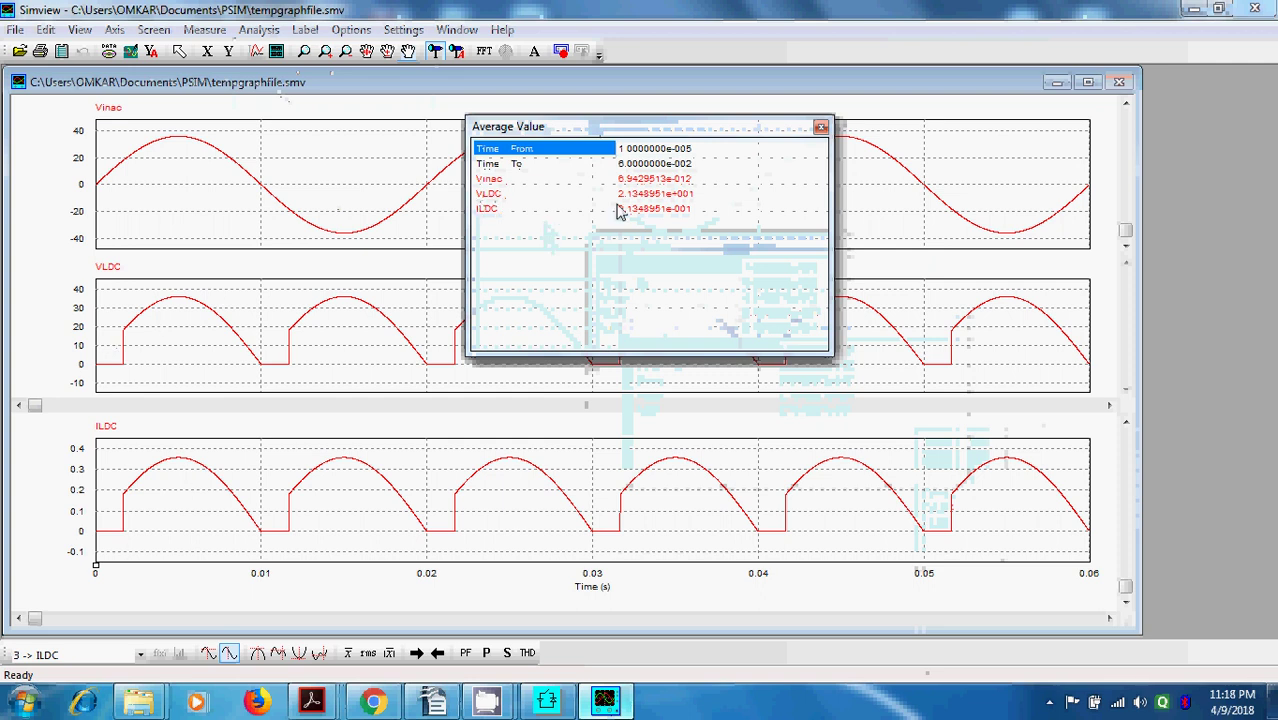
Convert the average VLDC value to decimal notation with the Simview calculator.
double_click(658, 196)
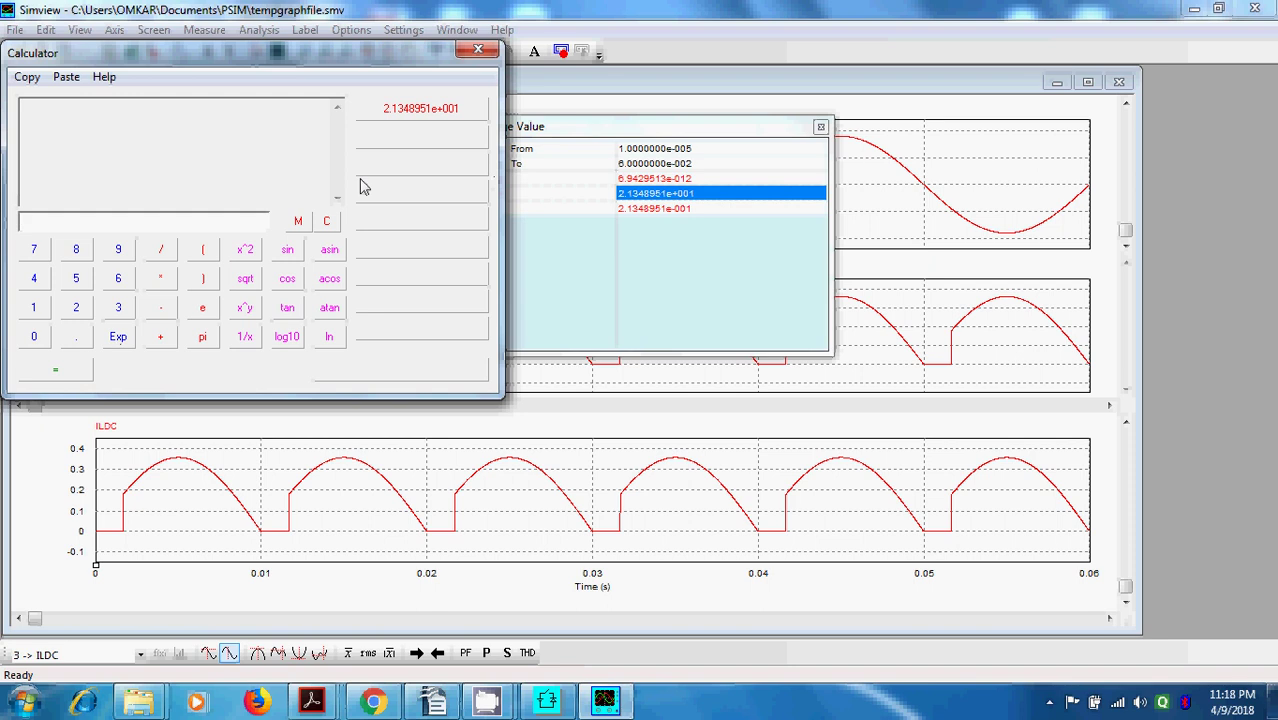
left_click(396, 112)
left_click(55, 370)
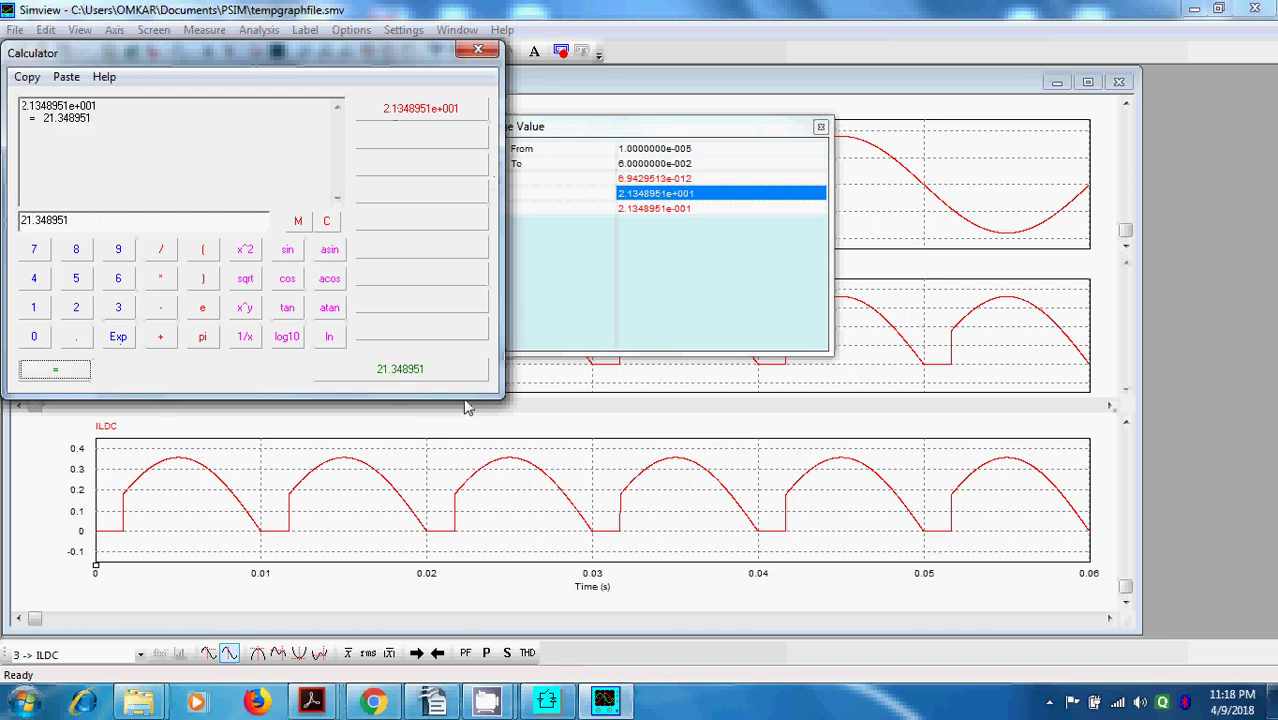
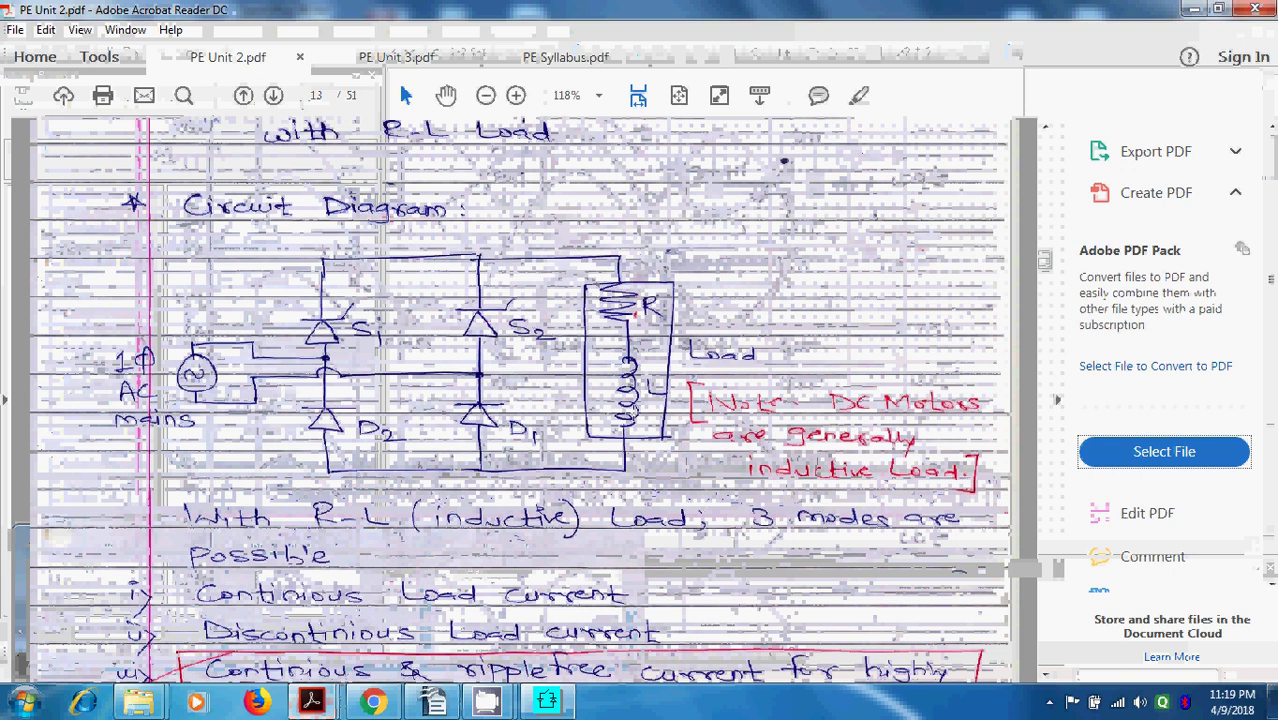
Examine the R-L load semiconverter operation, the waveforms on page 16, and the freewheeling-diode circuit on page 17 of PE Unit 2.pdf.
scroll(625, 406, "down", 10)
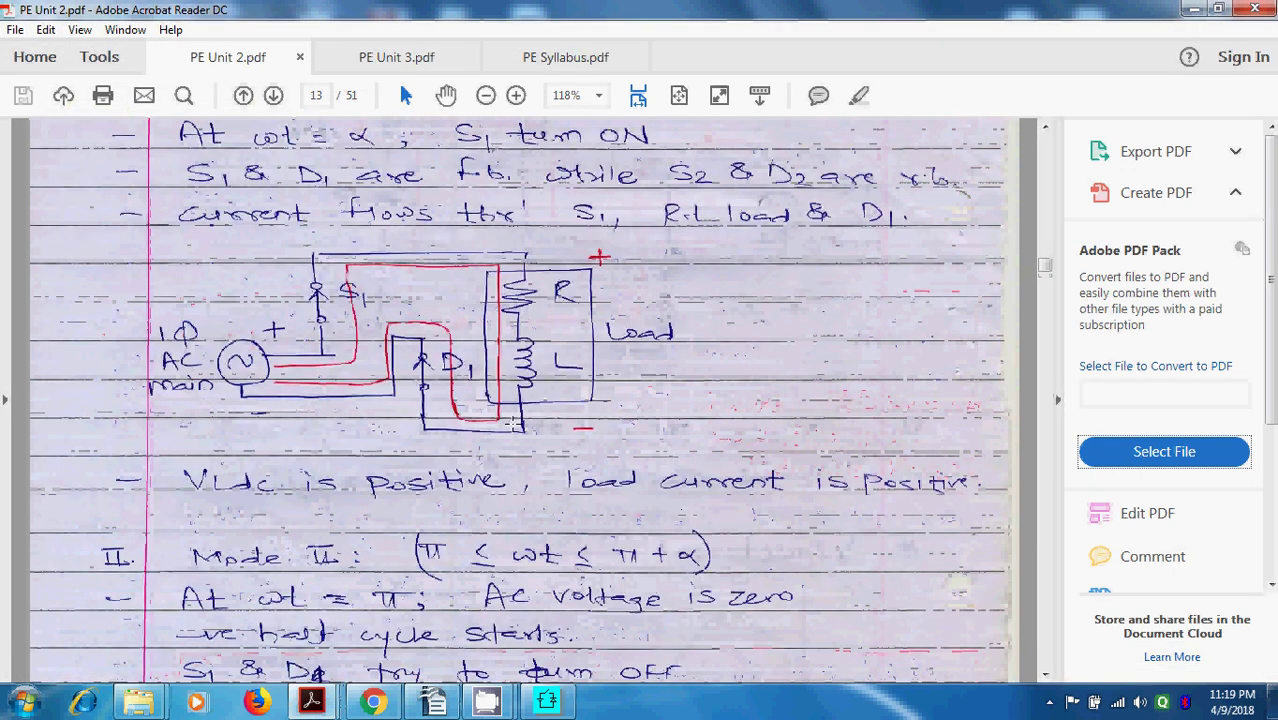
left_click(318, 96)
type("16")
key("Return")
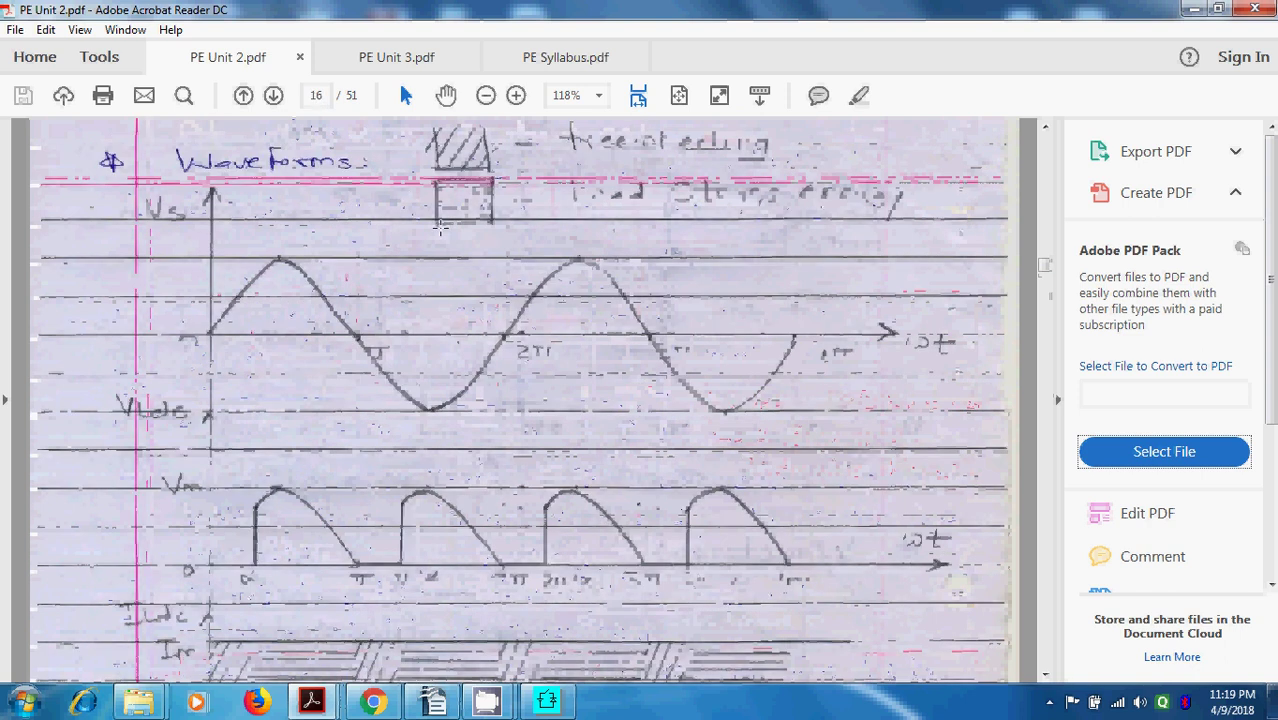
scroll(439, 230, "down", 3)
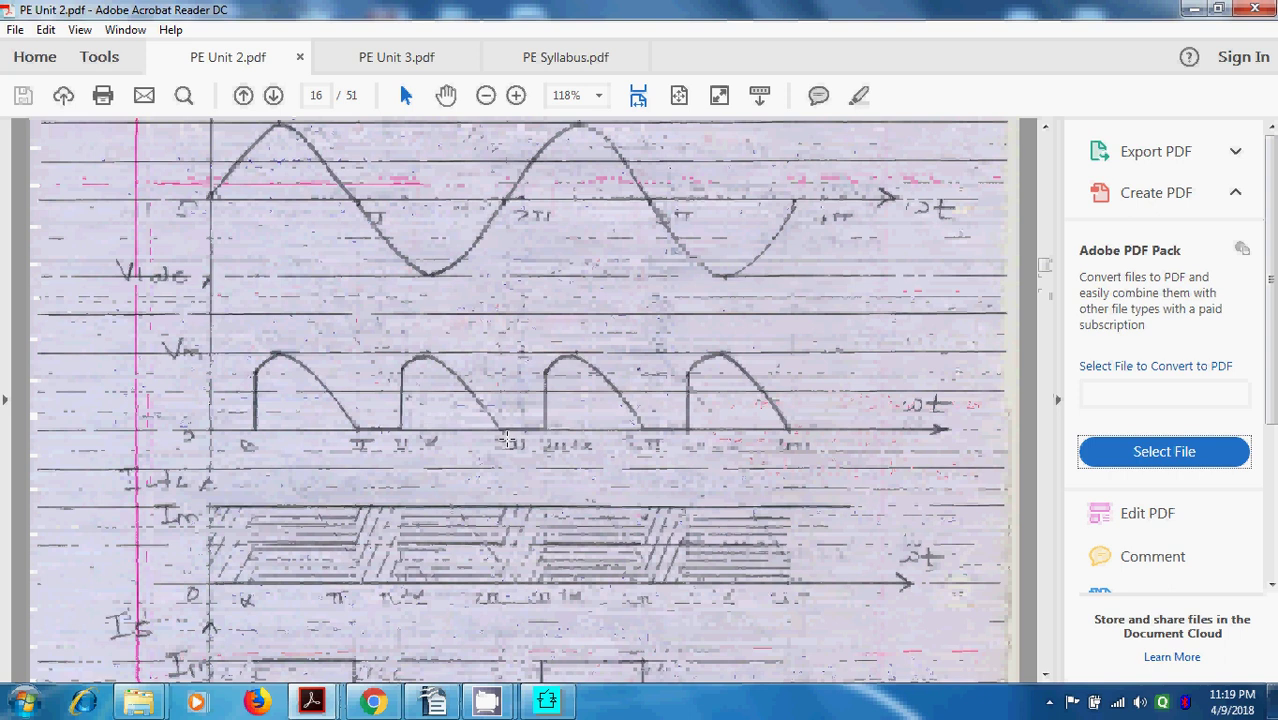
scroll(502, 446, "down", 10)
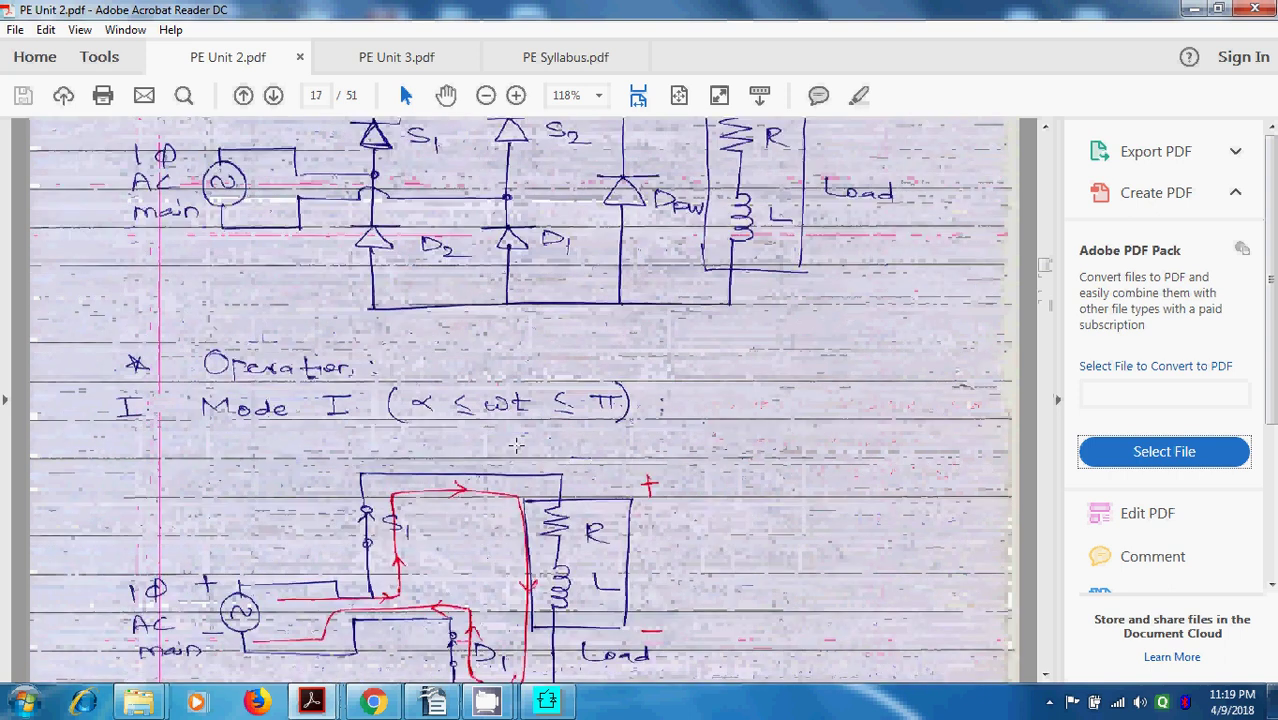
scroll(622, 288, "up", 4)
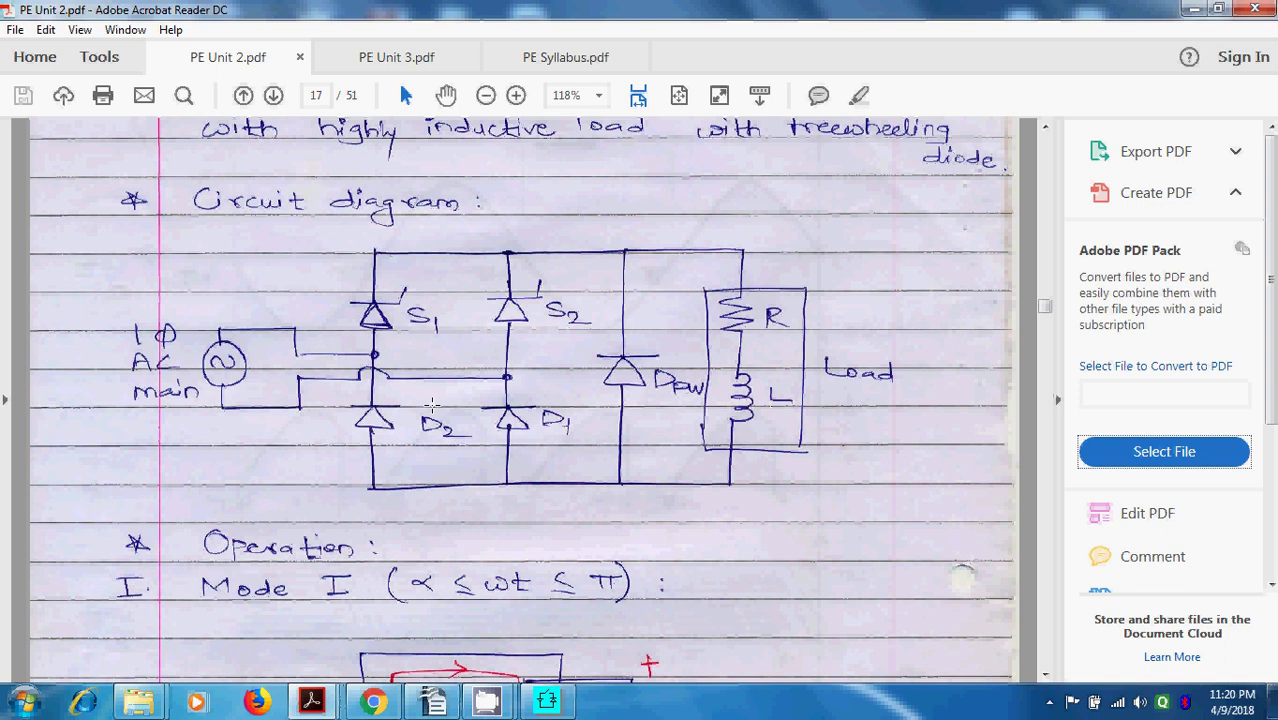
Examine the freewheeling-diode semiconverter waveforms on page 18 of PE Unit 2.pdf.
scroll(432, 404, "down", 20)
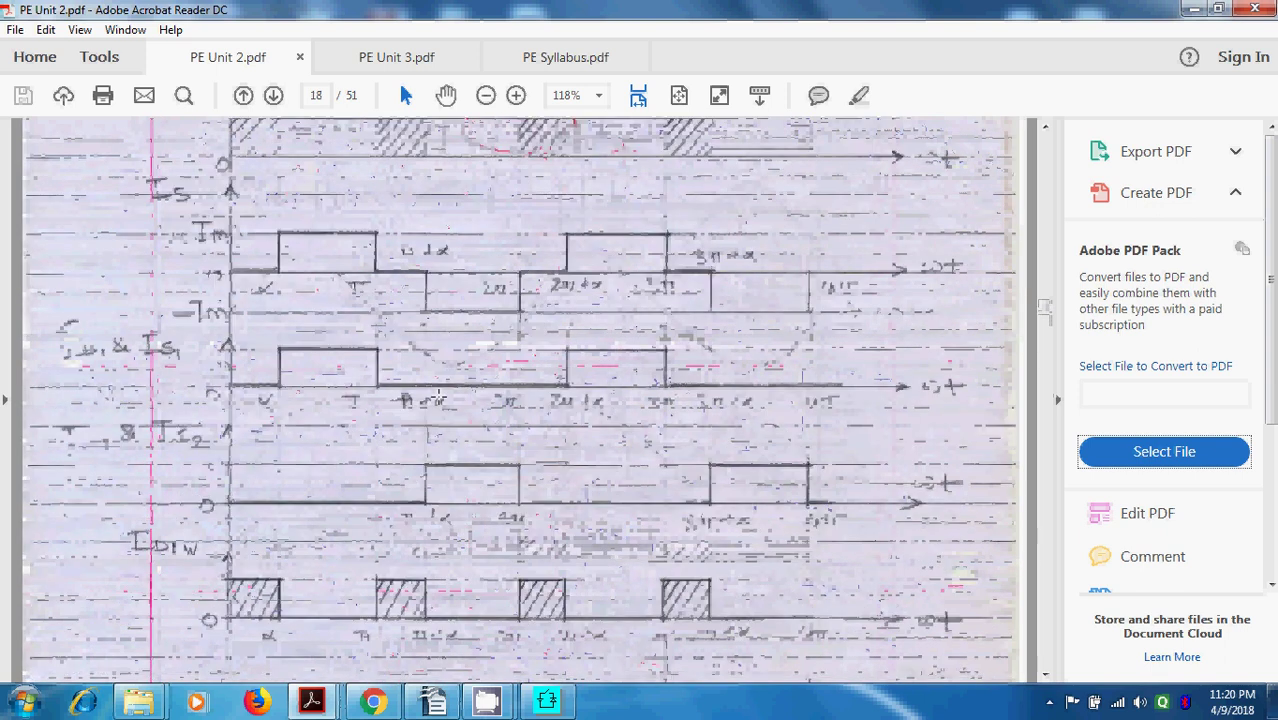
scroll(438, 394, "up", 10)
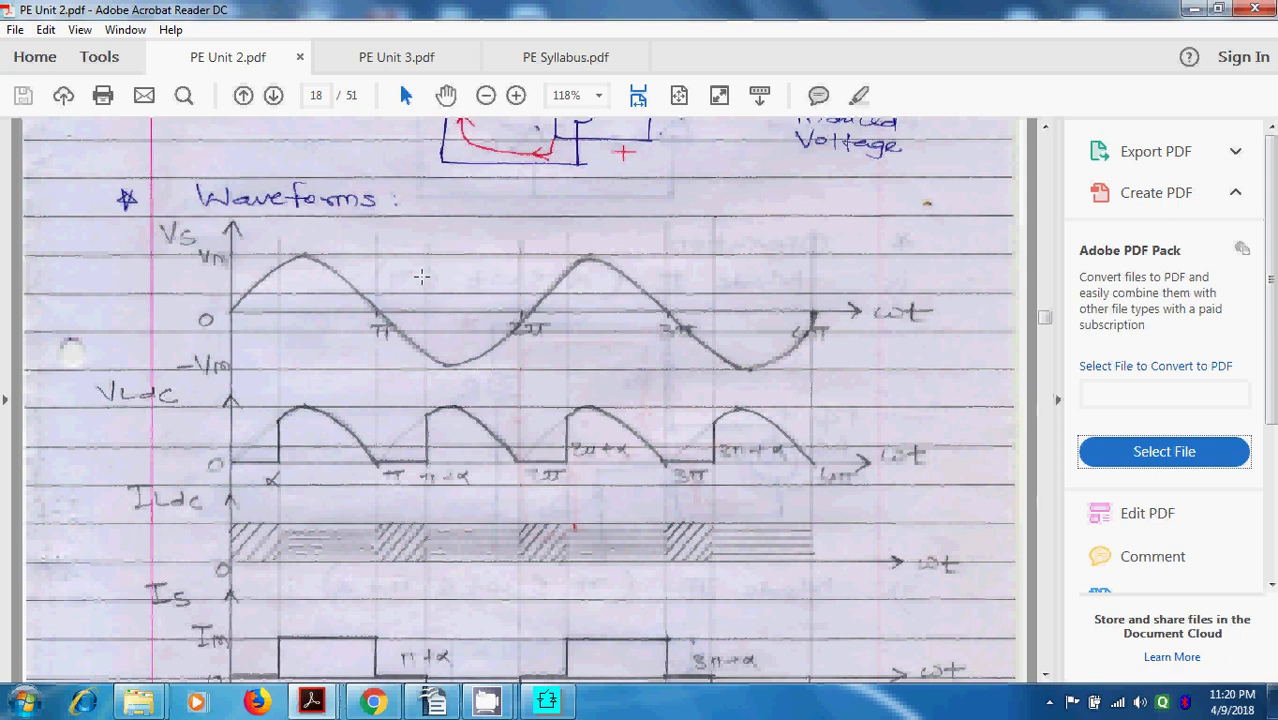
scroll(401, 249, "down", 3)
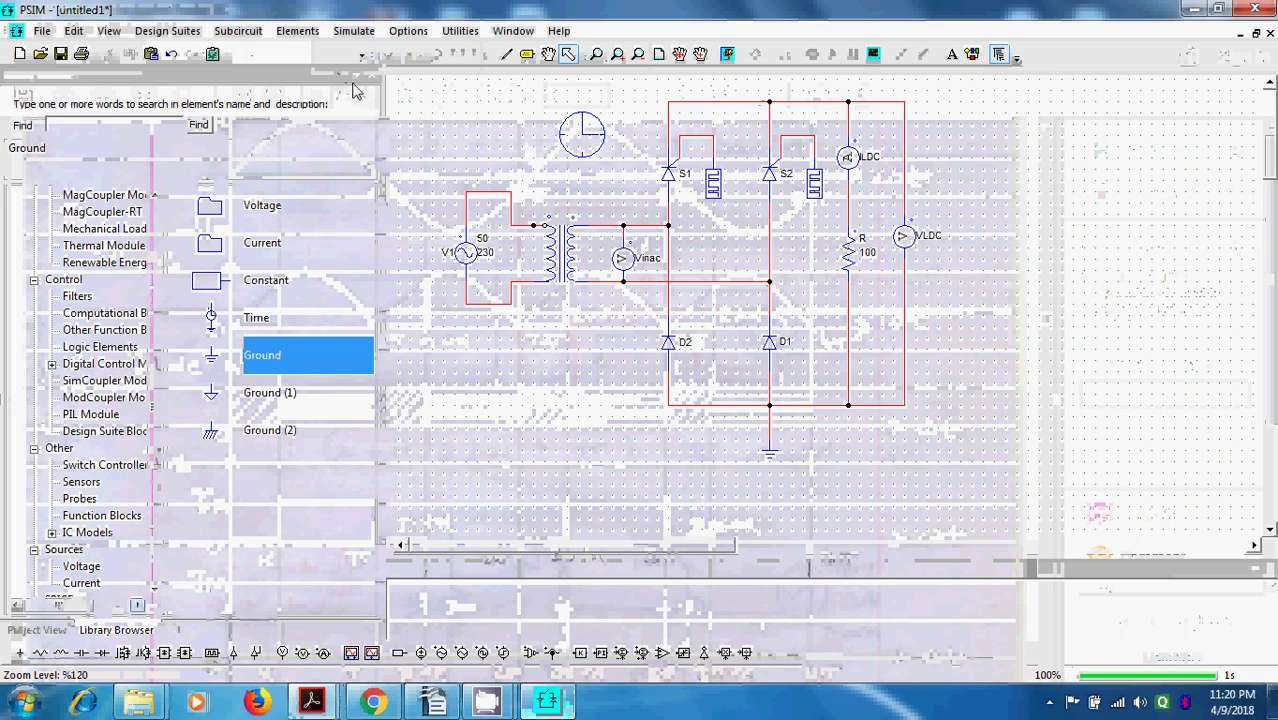
Go to page 30 of PE Unit 2.pdf in Acrobat Reader to view the R-L load full converter circuit.
mouse_move(310, 705)
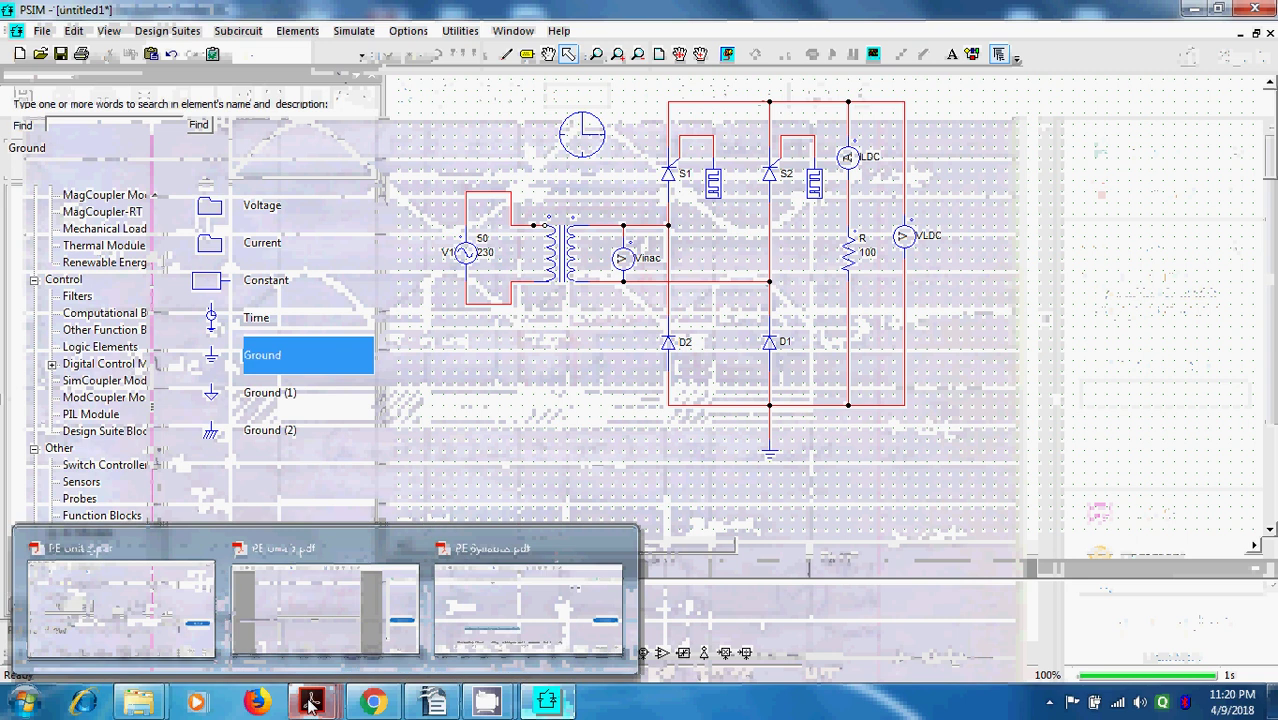
left_click(120, 610)
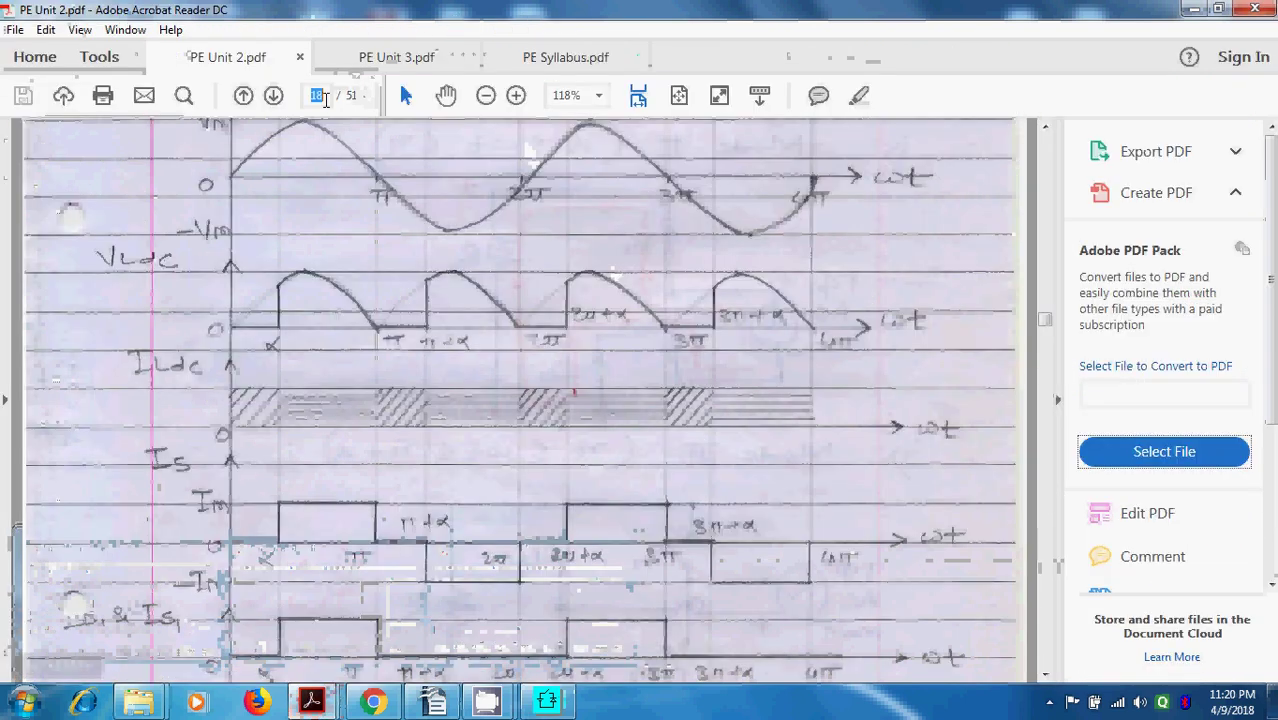
type("30")
key("Return")
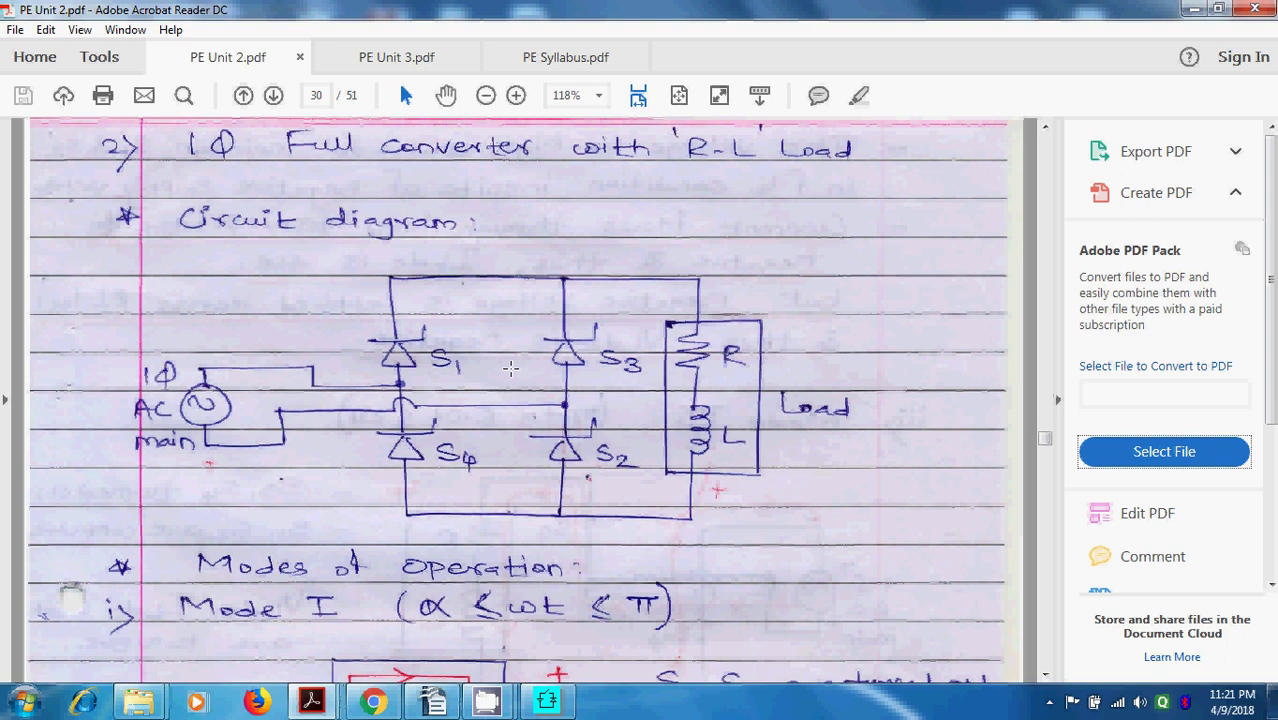
Switch to PSIM and delete diodes D2 and D1 from the lower half of the bridge.
left_click(547, 700)
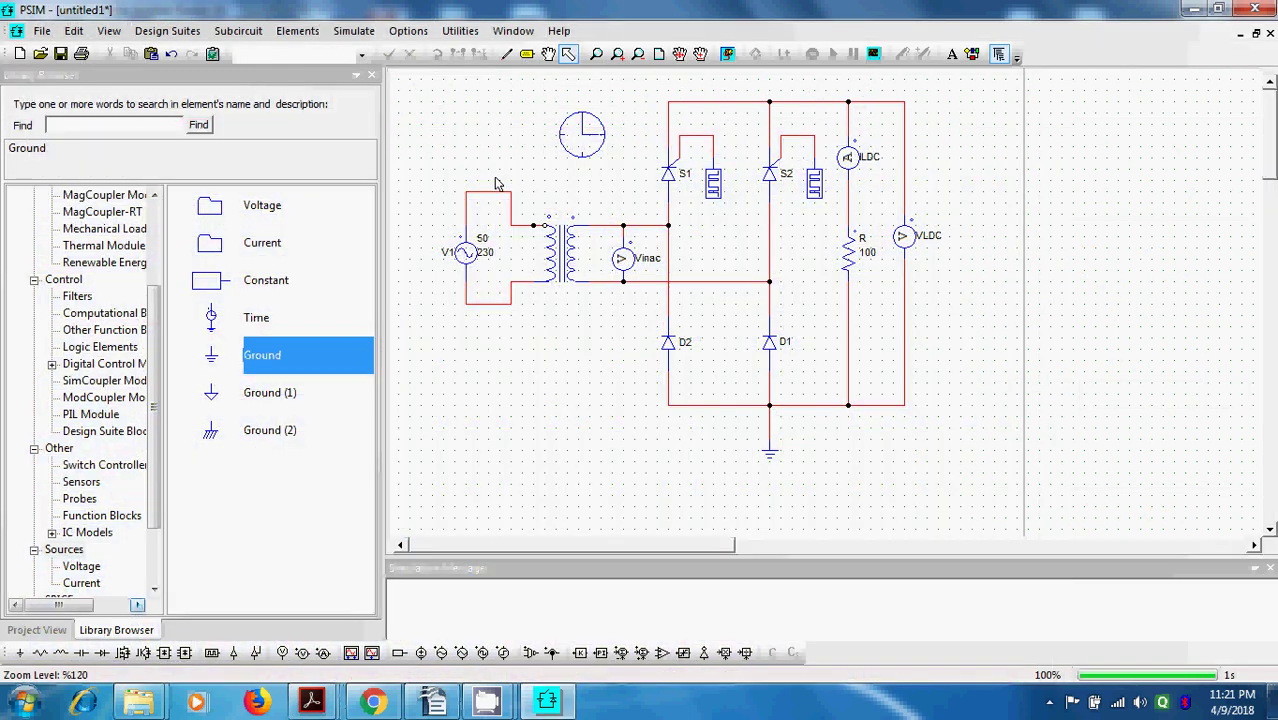
left_click(669, 343)
key("Delete")
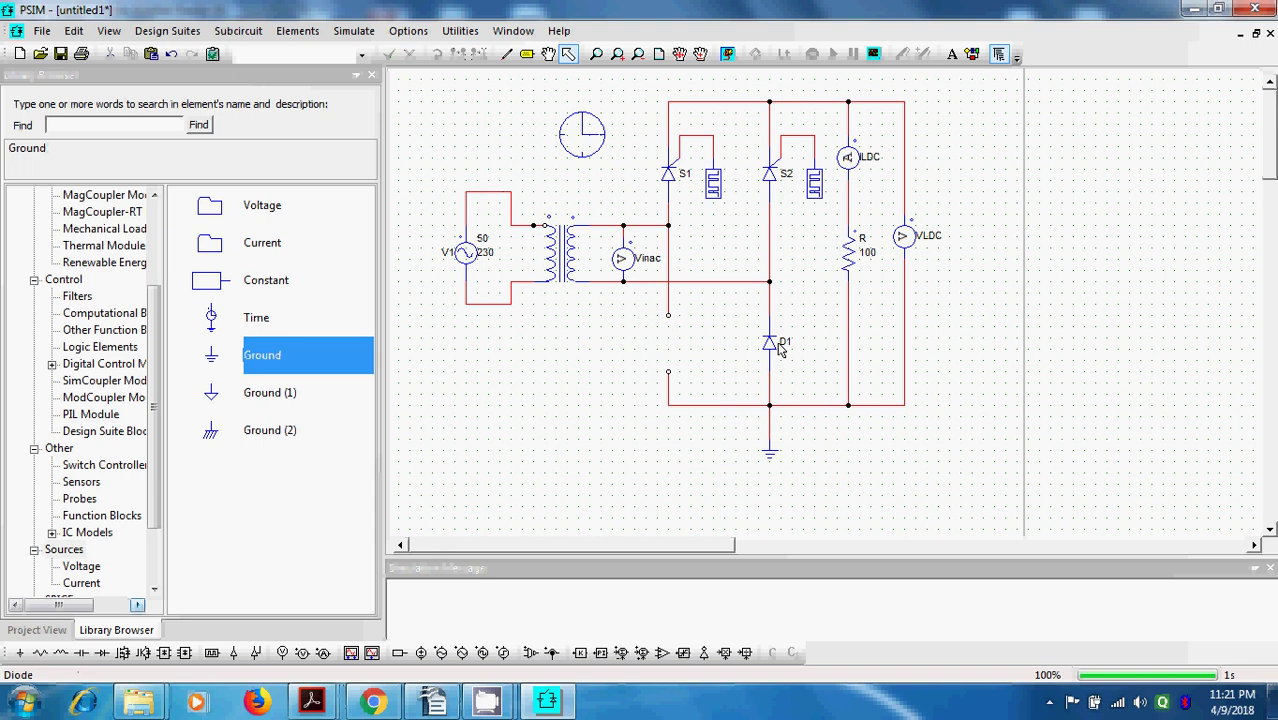
left_click(776, 346)
key("Delete")
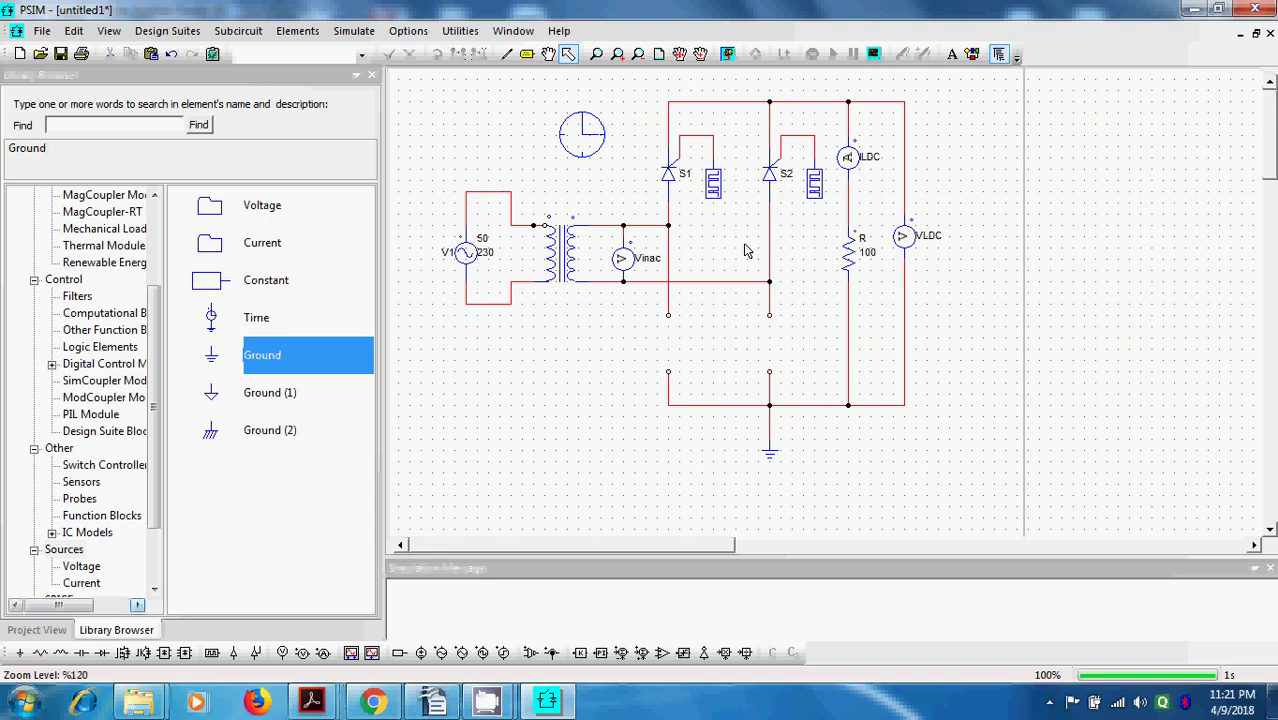
Copy thyristor S1 and place the duplicate in the gap left by diode D1, below S2.
left_click(670, 177)
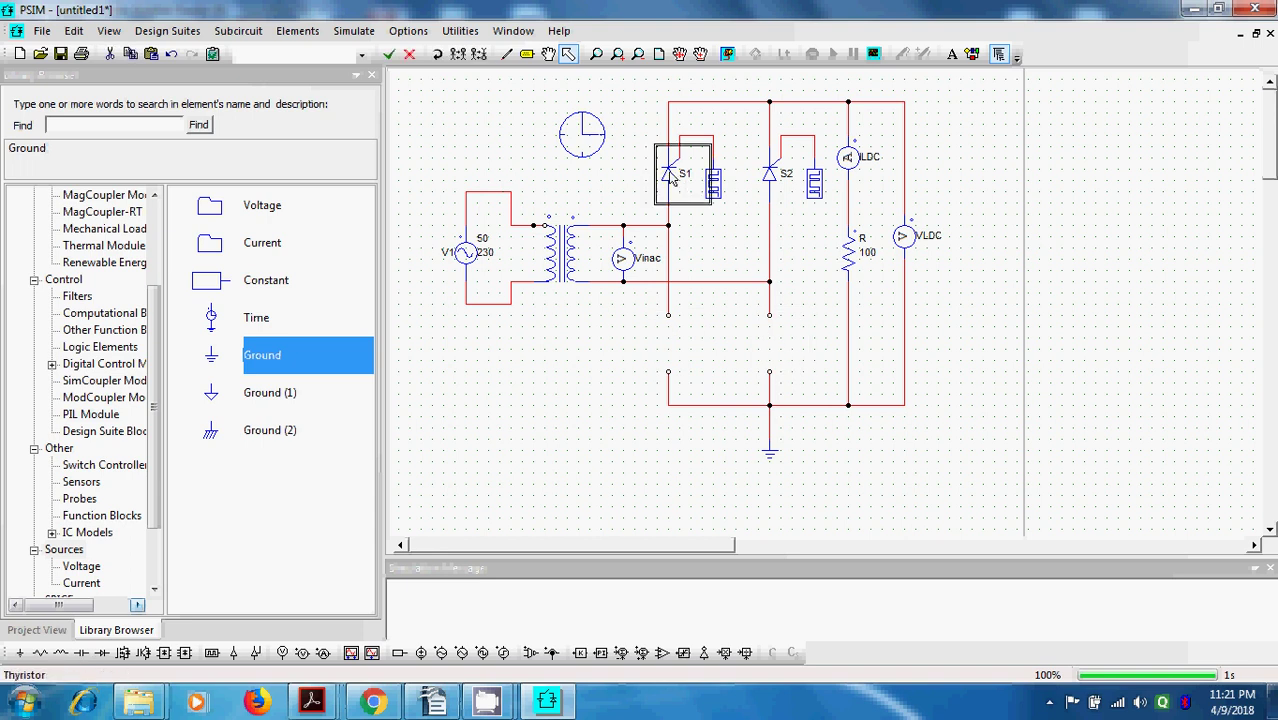
key("ctrl+c")
key("ctrl+v")
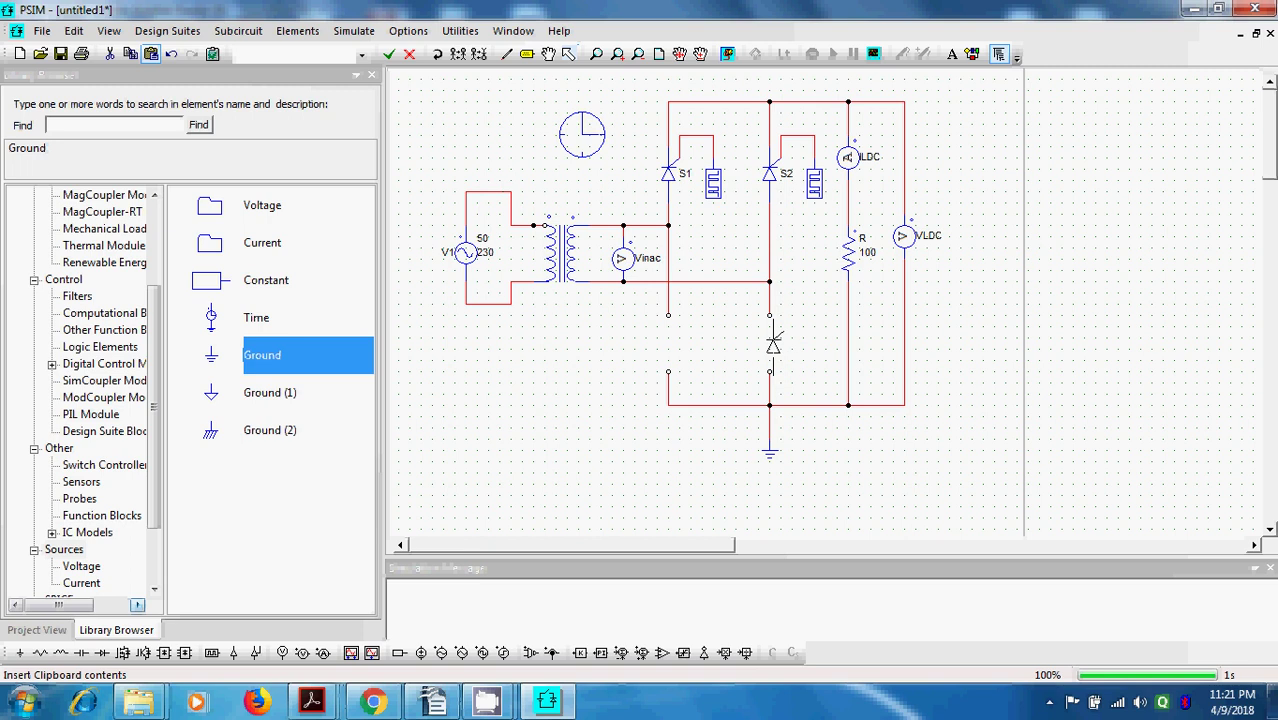
left_click(772, 345)
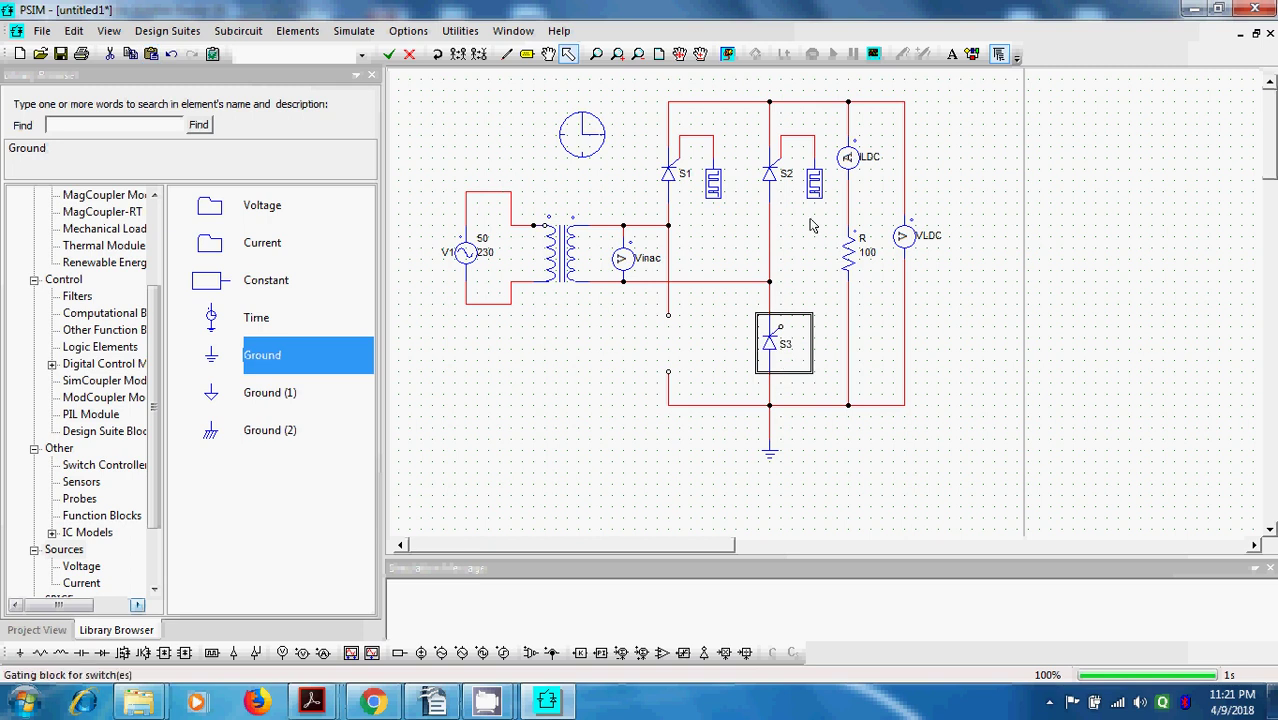
Check the new lower thyristor's parameters, then rename the upper thyristor of the same leg as S3.
double_click(772, 340)
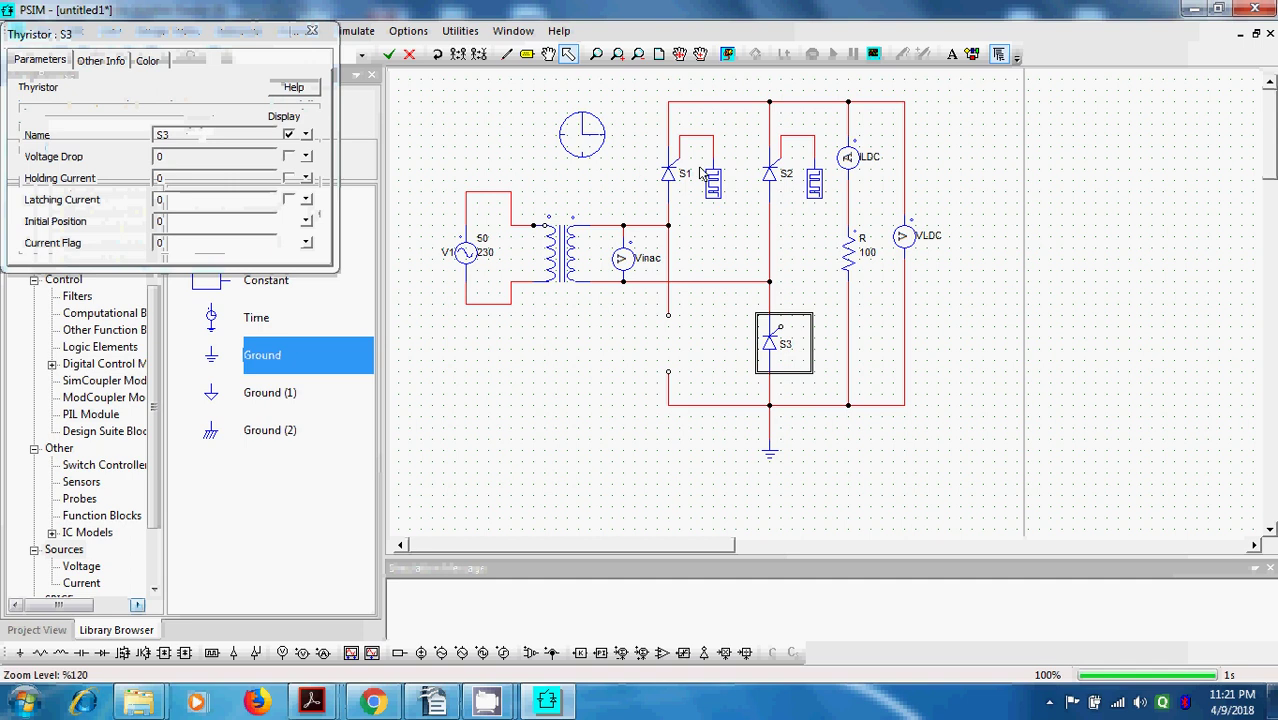
left_click(312, 31)
double_click(778, 175)
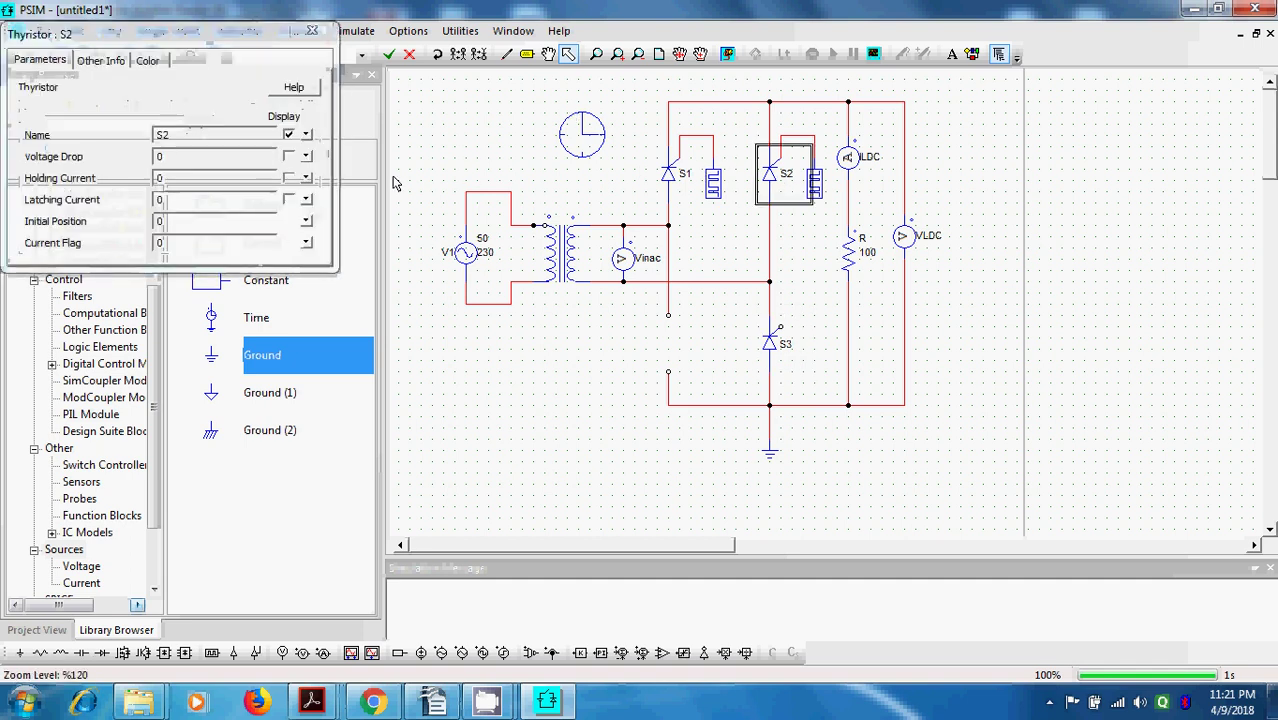
left_click(218, 133)
key("BackSpace")
type("3")
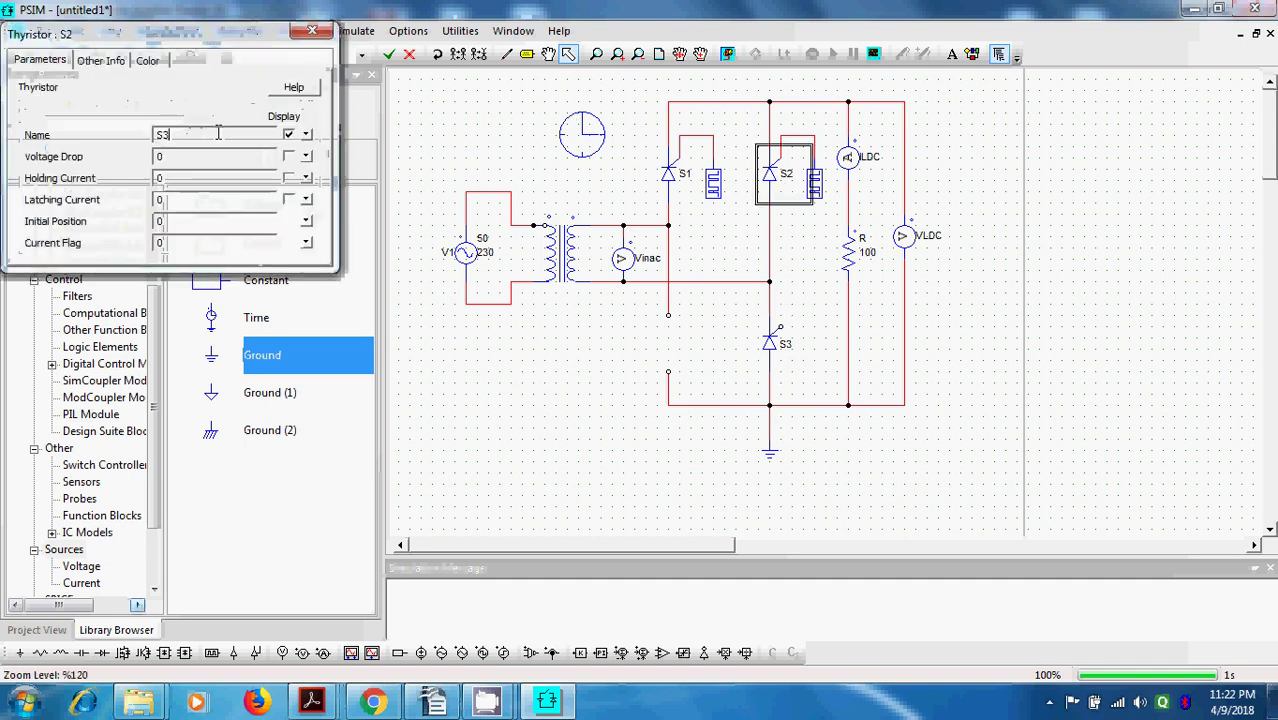
left_click(312, 31)
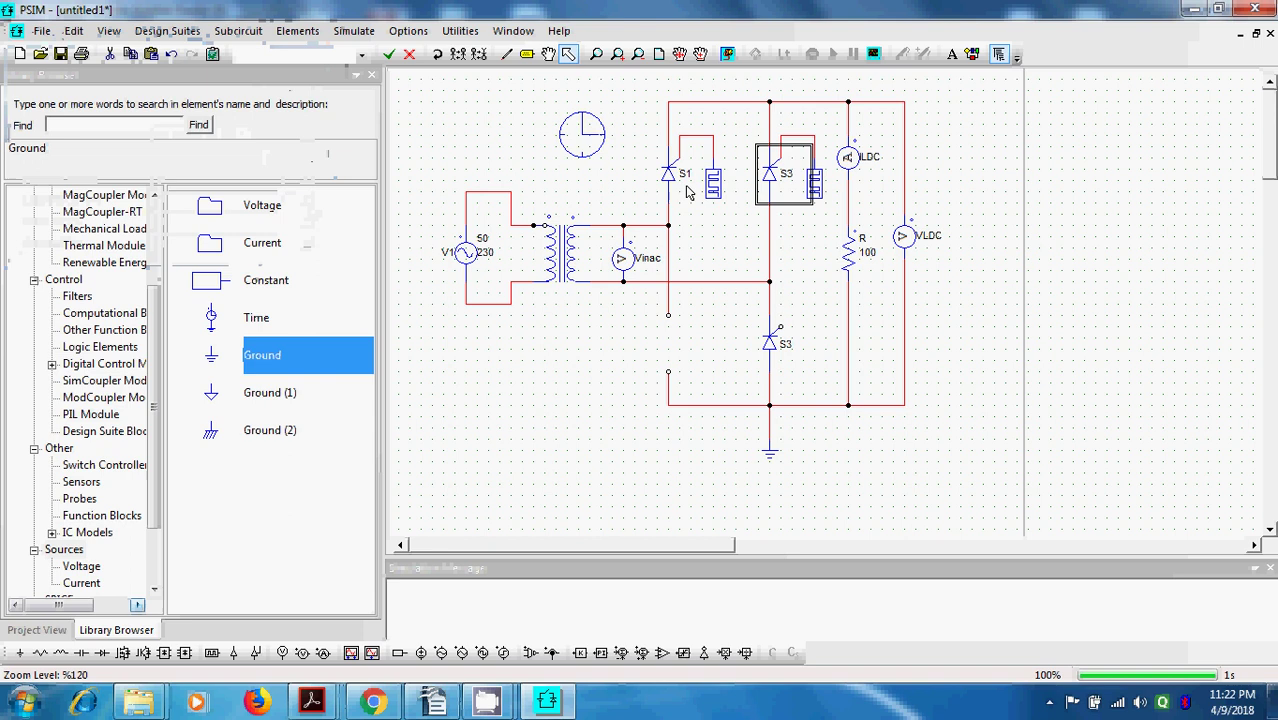
Rename the gating block connected to the upper thyristor S3 as G3.
double_click(815, 185)
left_click(230, 133)
key("BackSpace")
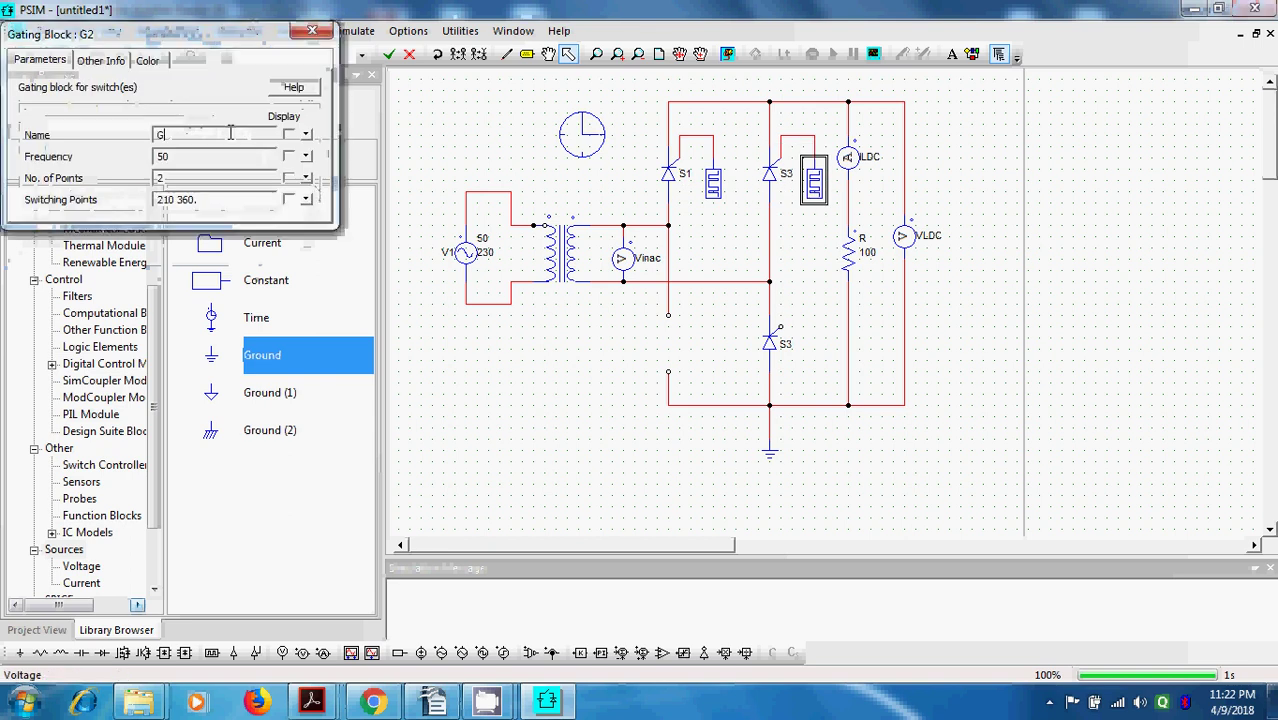
type("3")
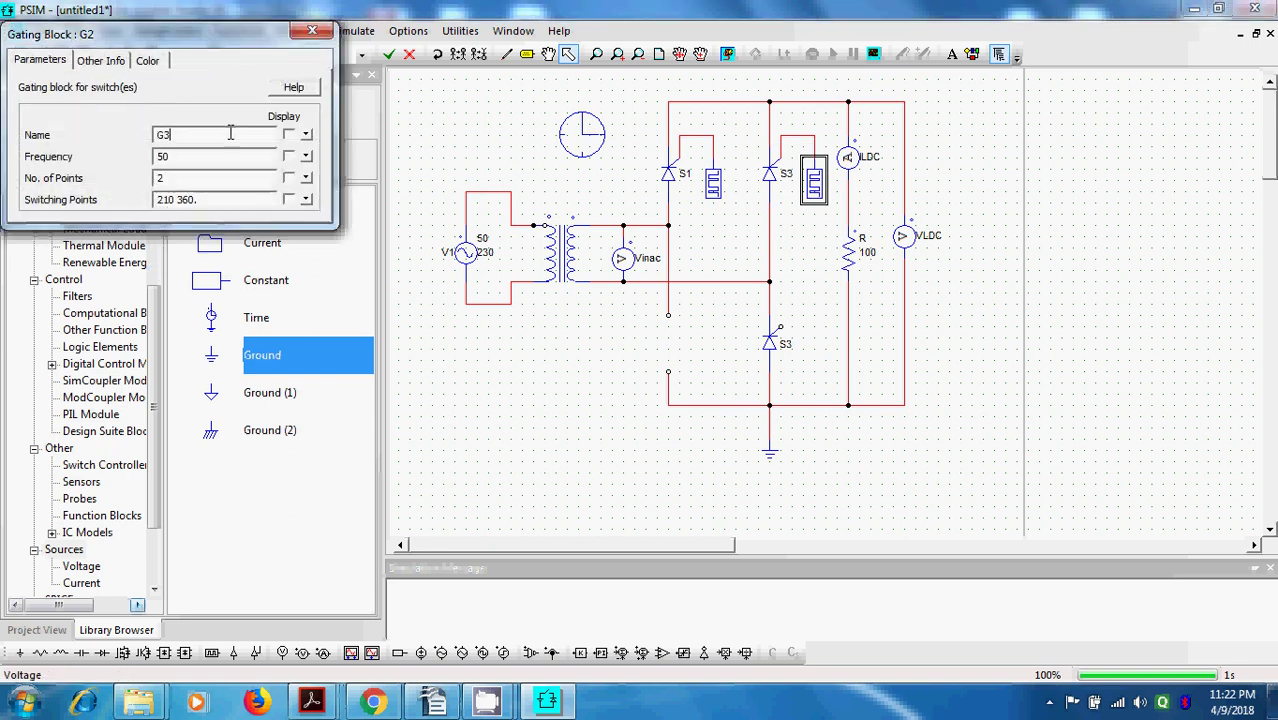
left_click(312, 31)
Rename the lower thyristor in the S3 leg as S2.
double_click(774, 342)
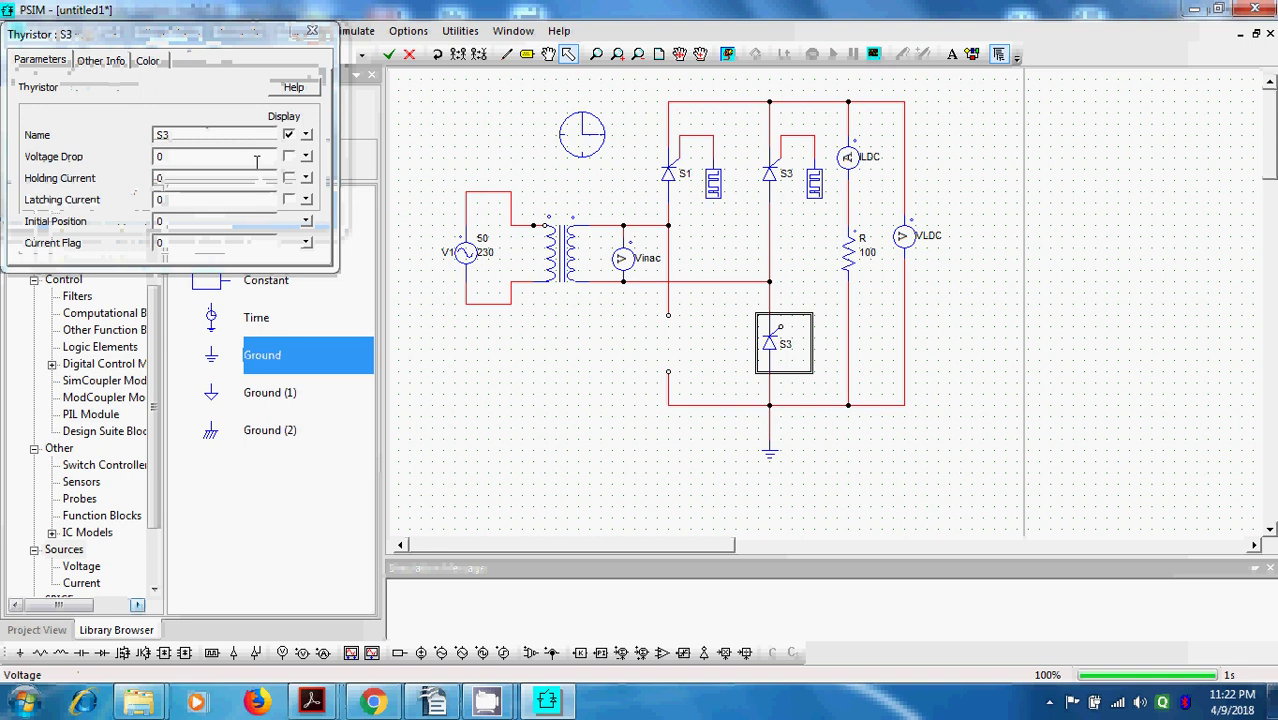
left_click(229, 136)
key("BackSpace")
type("2")
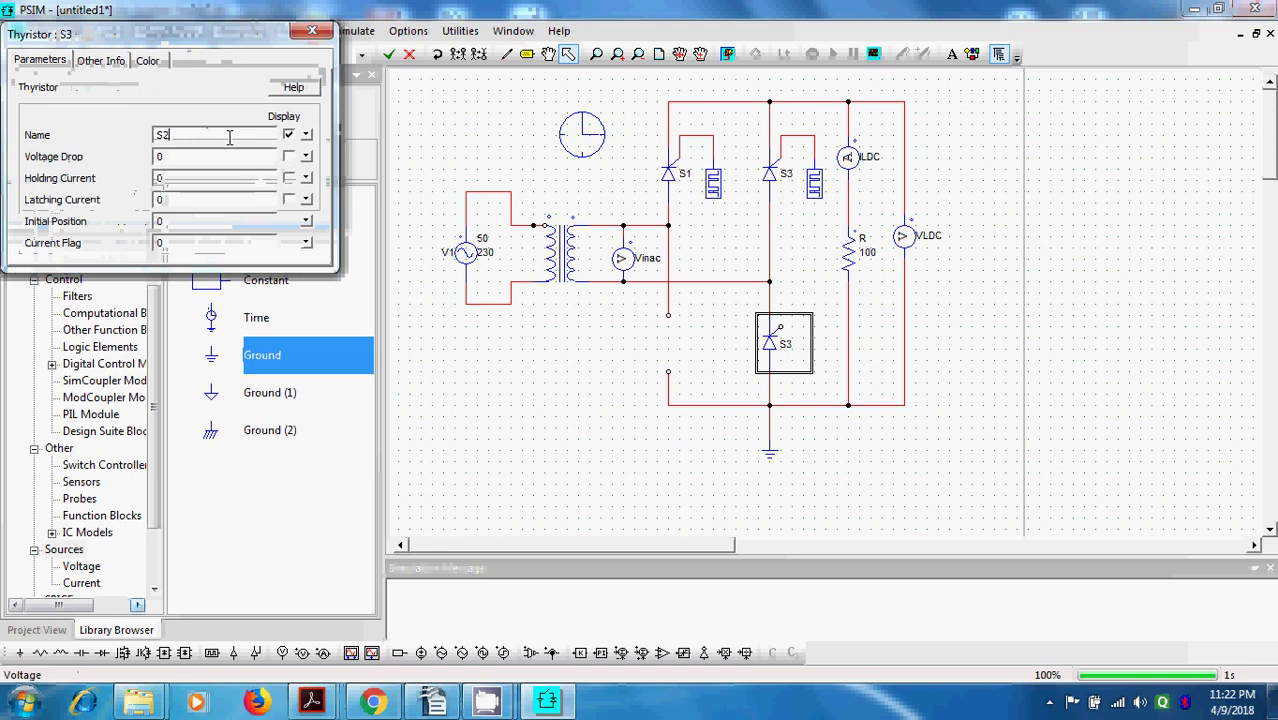
left_click(323, 32)
Copy thyristor S3 and place the duplicate in the gap below S1 to complete the four-thyristor bridge.
left_click(771, 175)
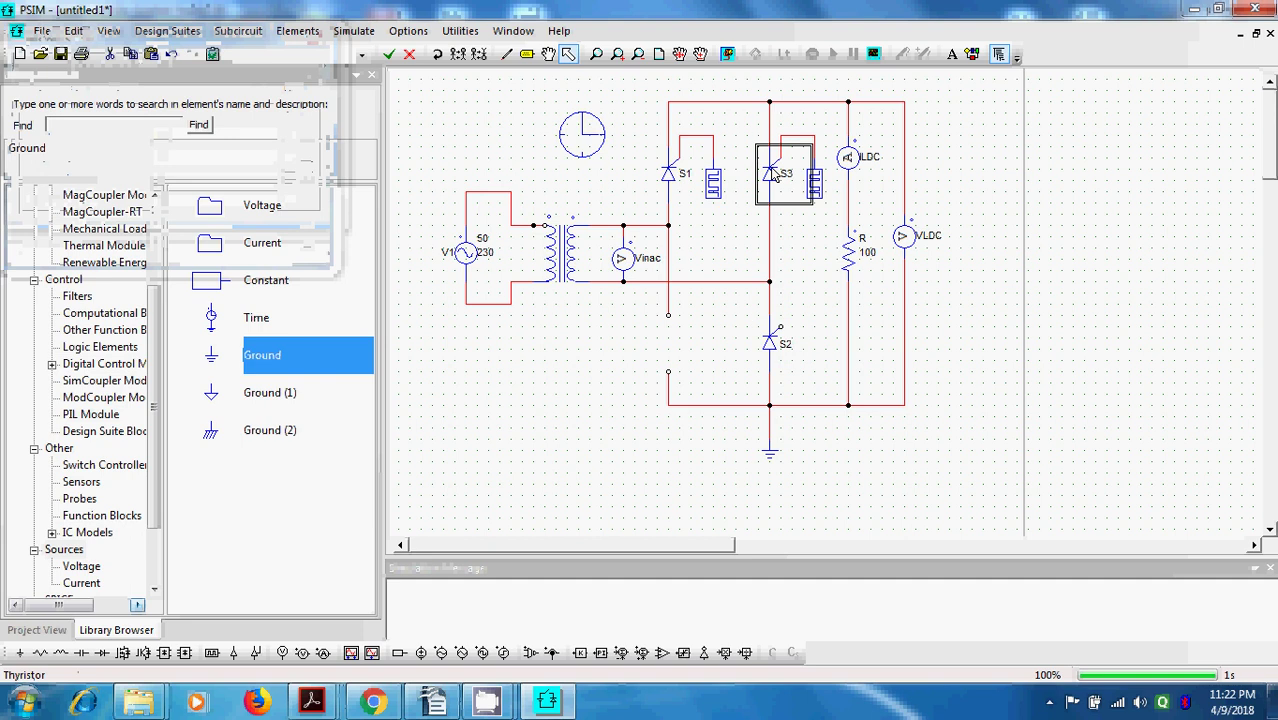
key("ctrl+c")
key("ctrl+v")
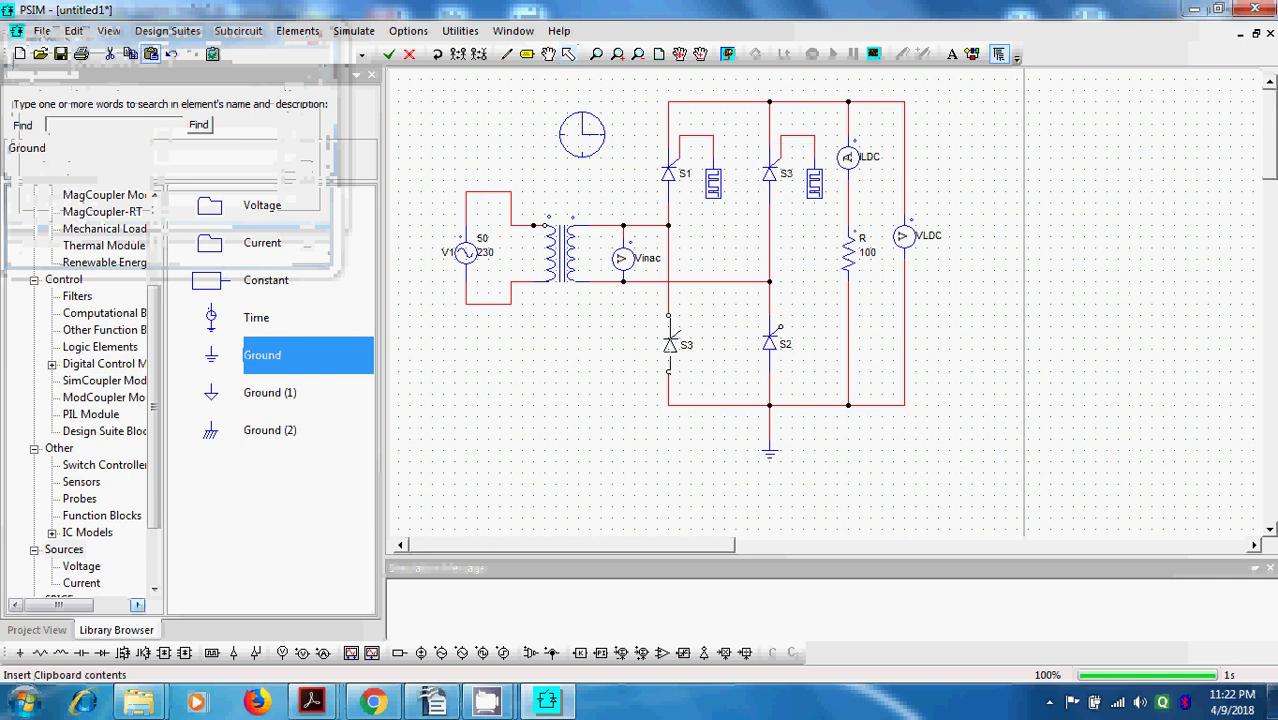
left_click(685, 353)
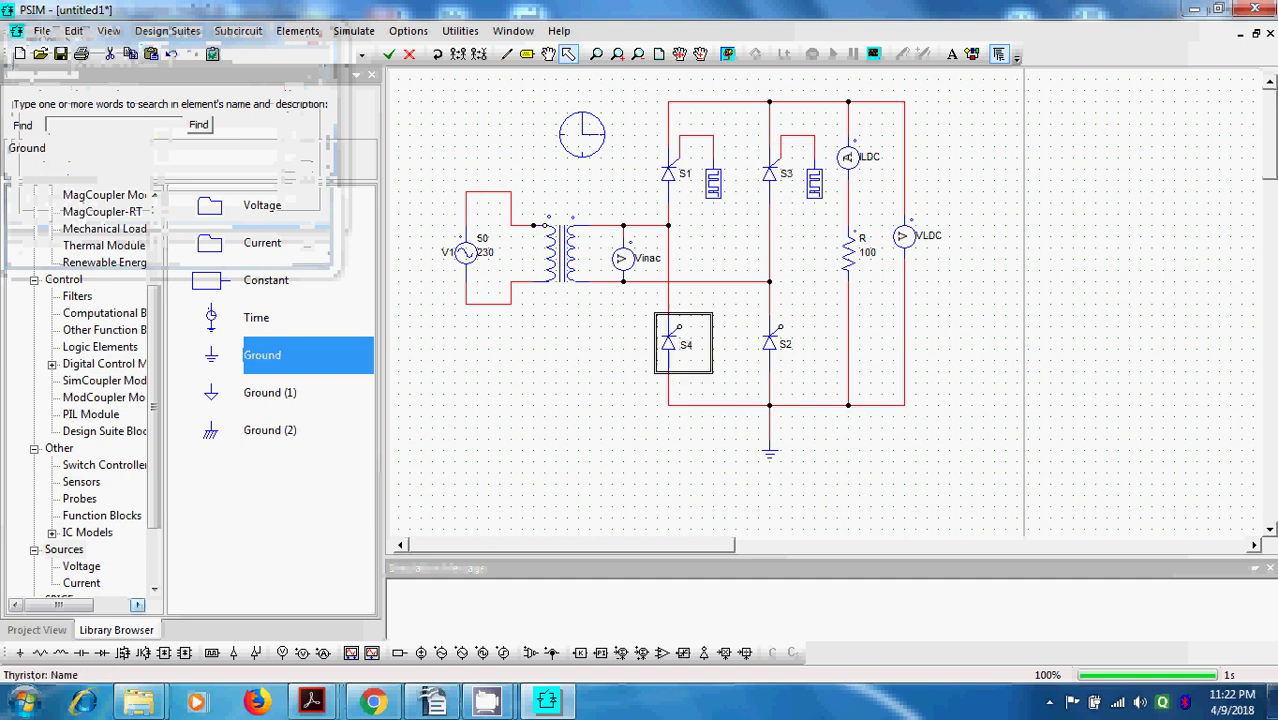
left_click(738, 375)
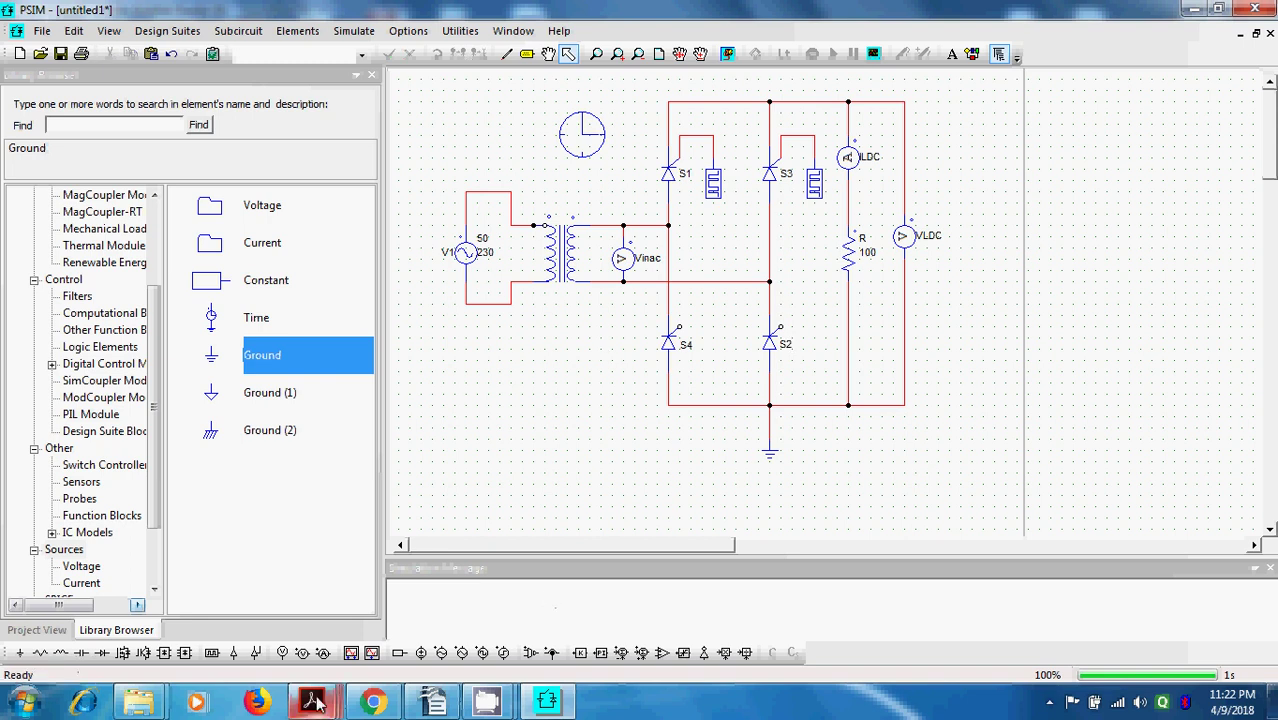
Switch to PE Unit 2.pdf and examine the full converter waveforms on page 28.
mouse_move(311, 700)
left_click(145, 612)
left_click(317, 95)
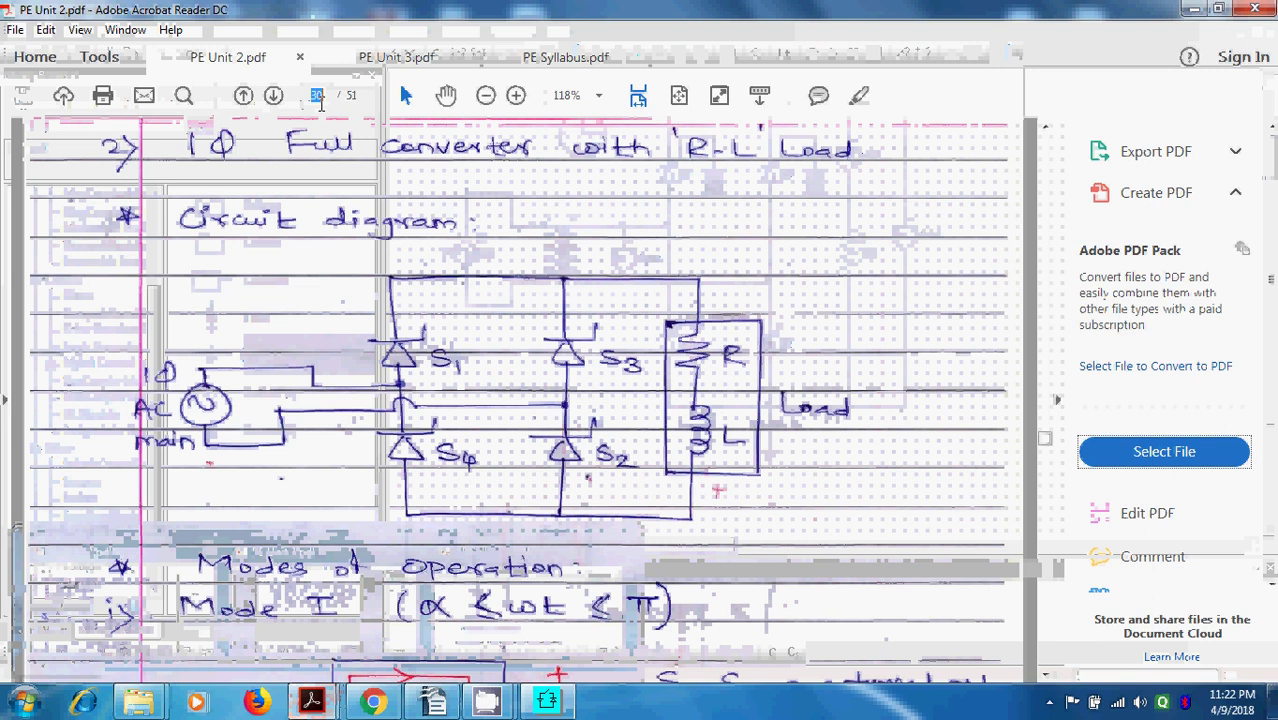
type("28")
key("Return")
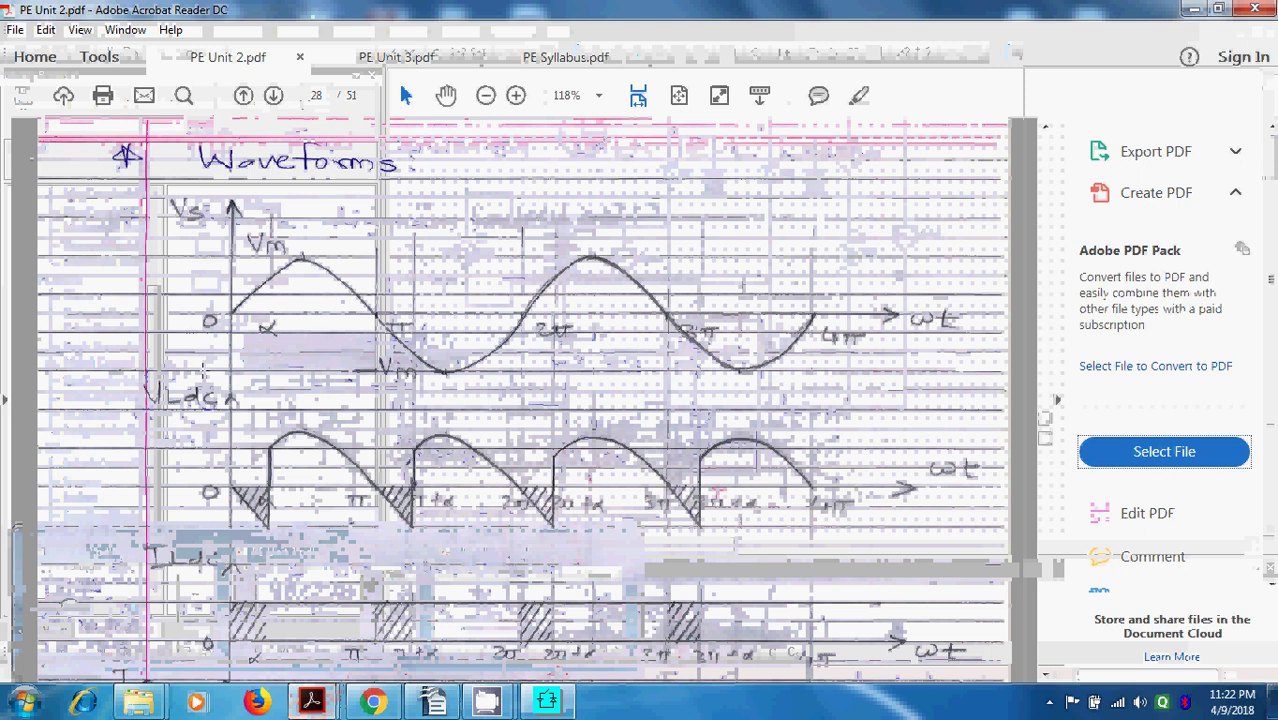
scroll(205, 318, "down", 6)
scroll(210, 320, "up", 7)
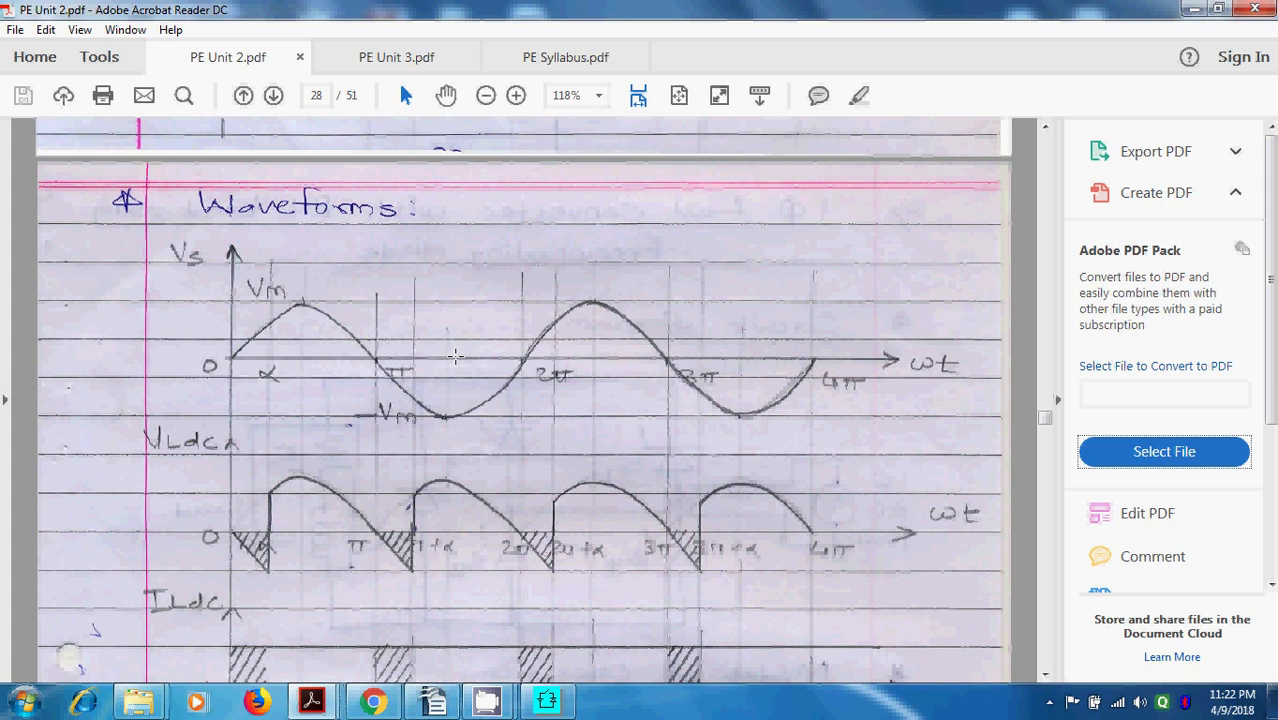
scroll(283, 424, "down", 2)
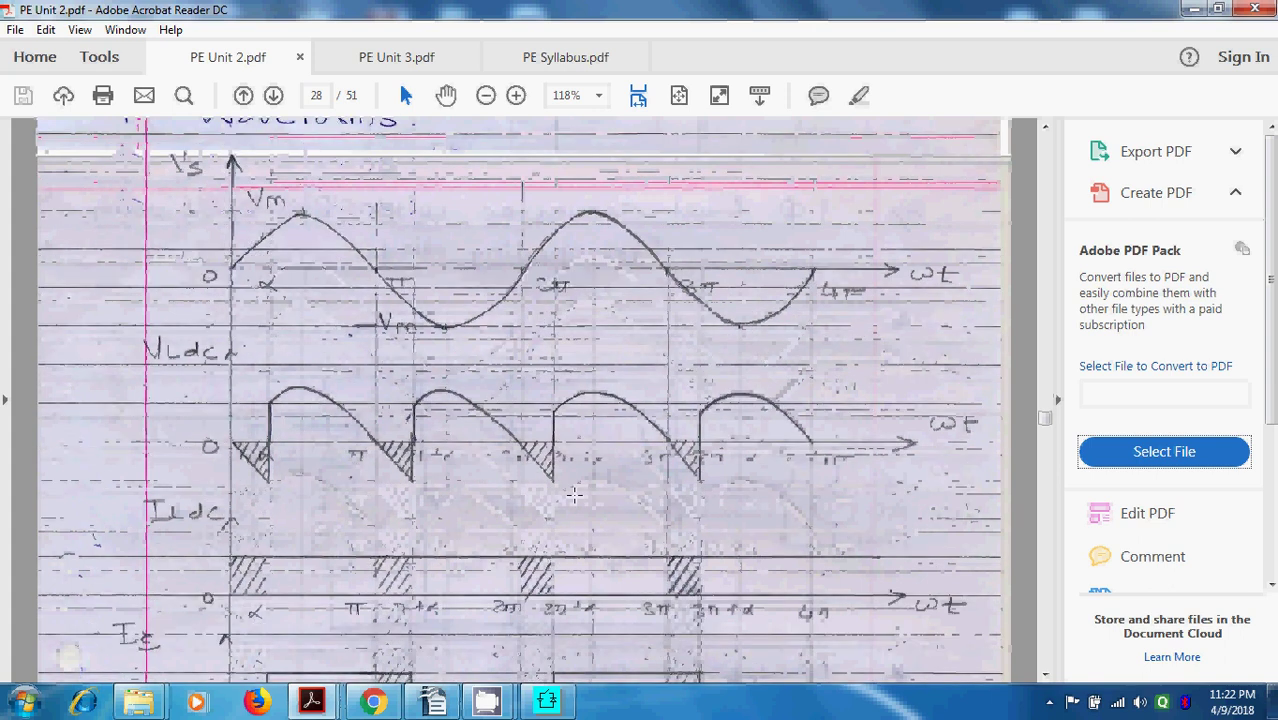
Return to PSIM, copy the gating block of thyristor S1, and place the duplicate beside S2.
key("alt+Tab")
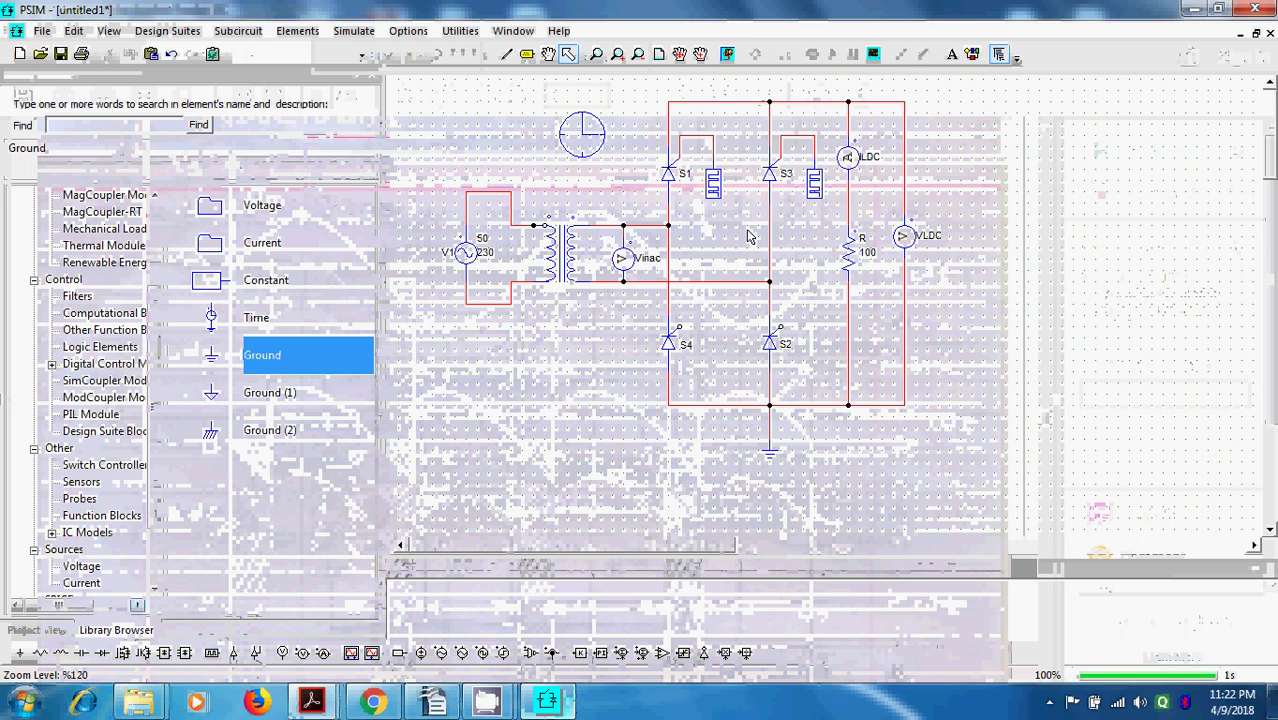
left_click(713, 186)
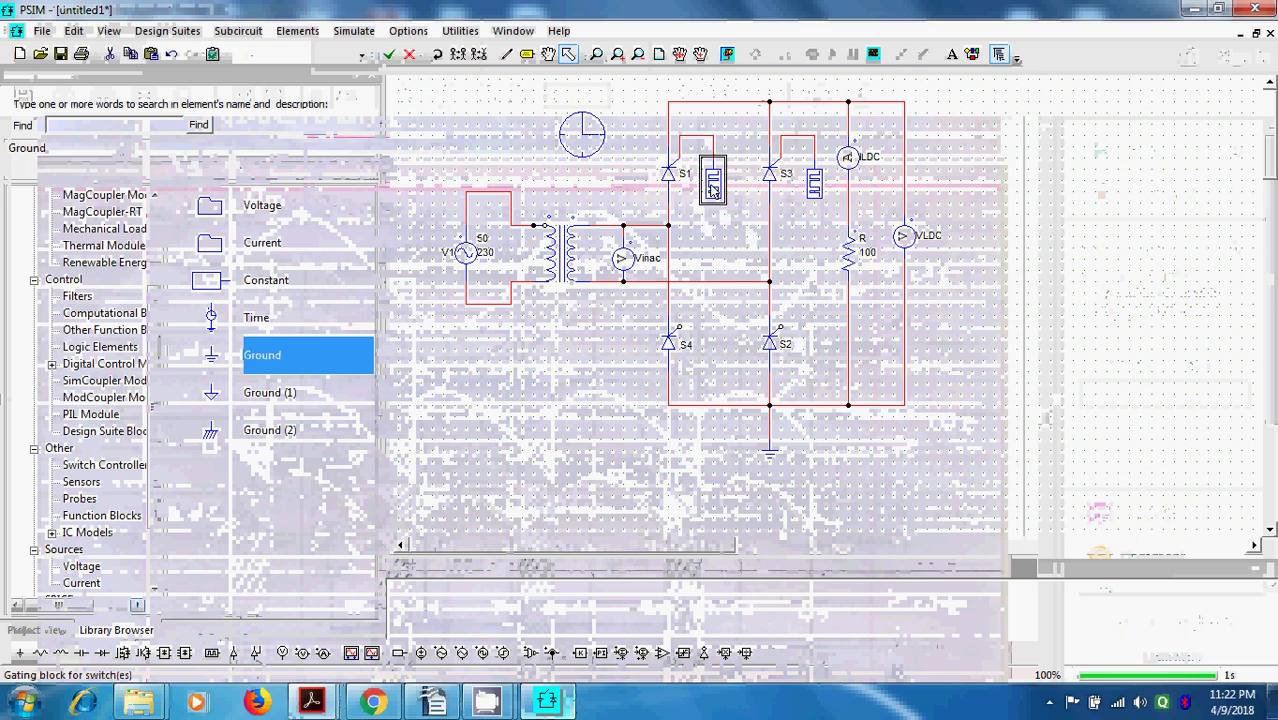
key("ctrl+c")
key("ctrl+v")
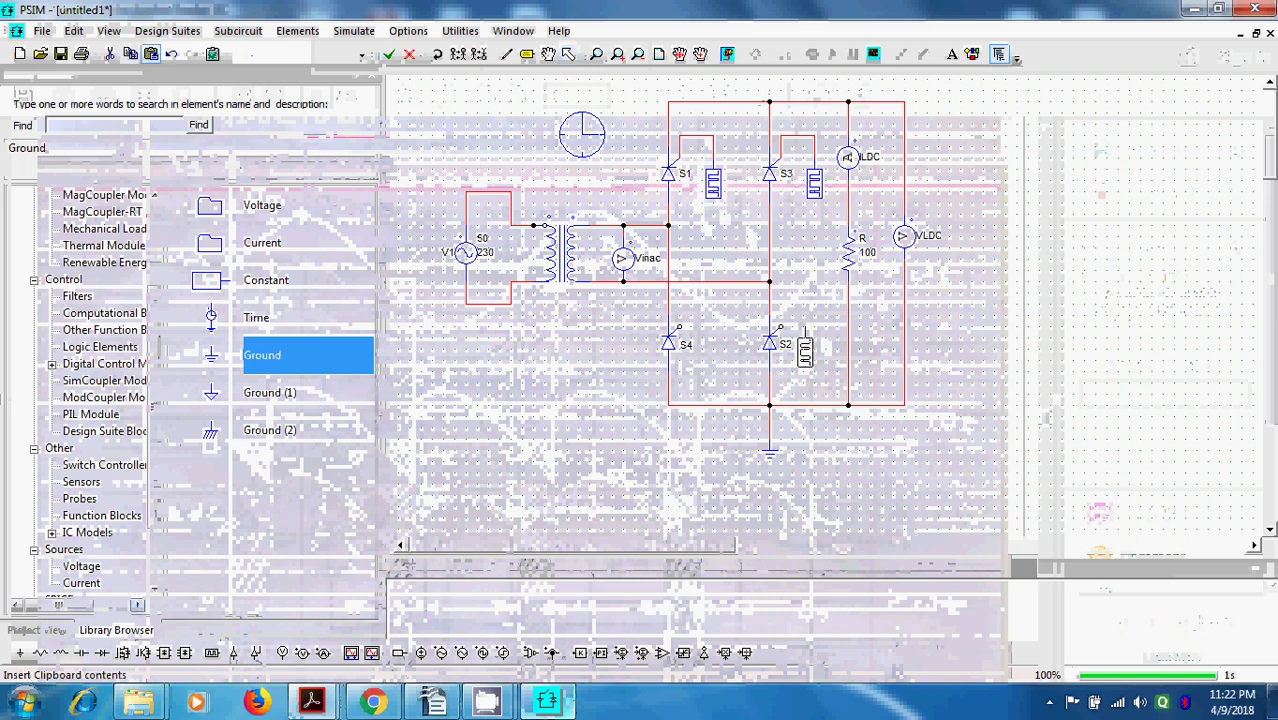
left_click(814, 360)
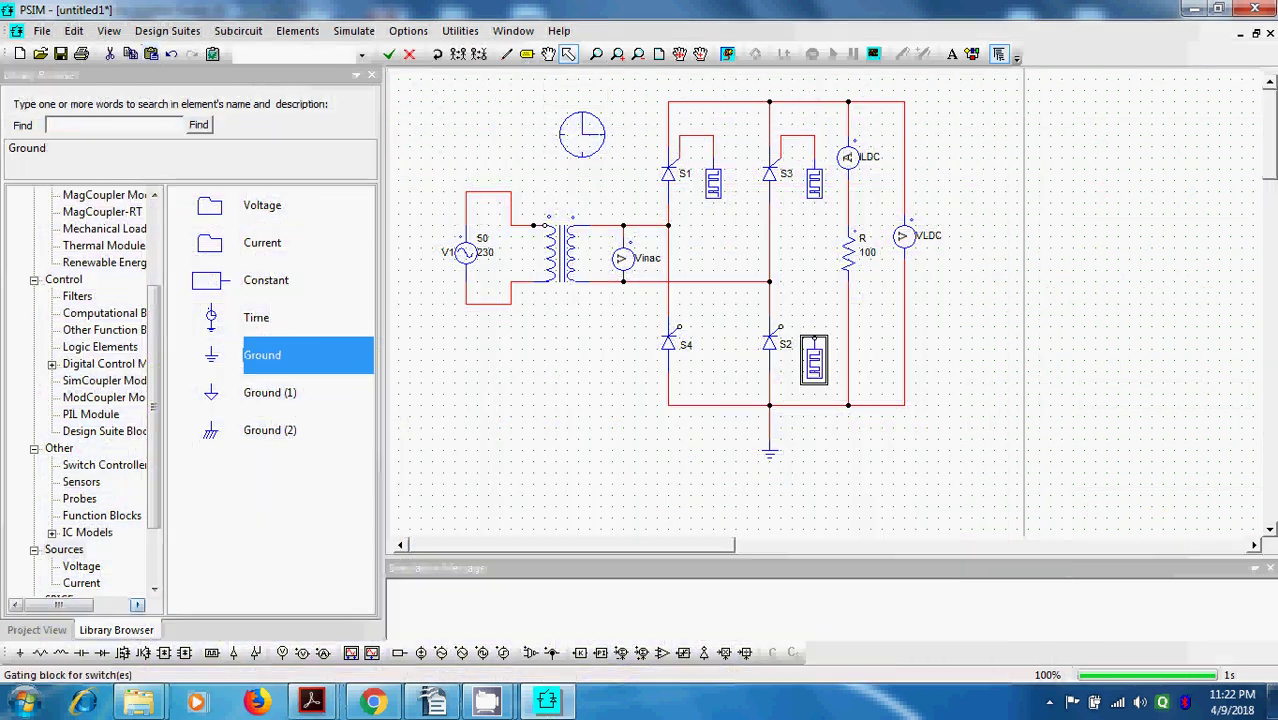
Copy gating block G3 of thyristor S3 and place the duplicate beside S4.
left_click(815, 181)
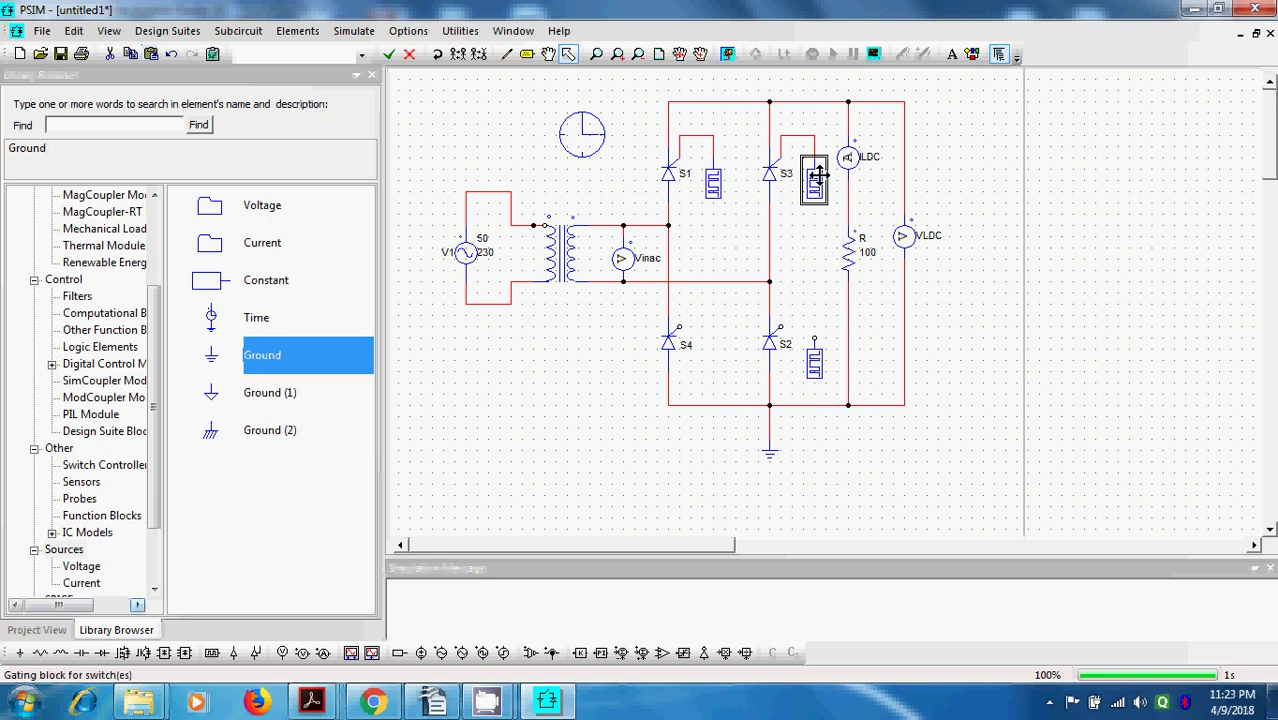
key("ctrl+c")
key("ctrl+v")
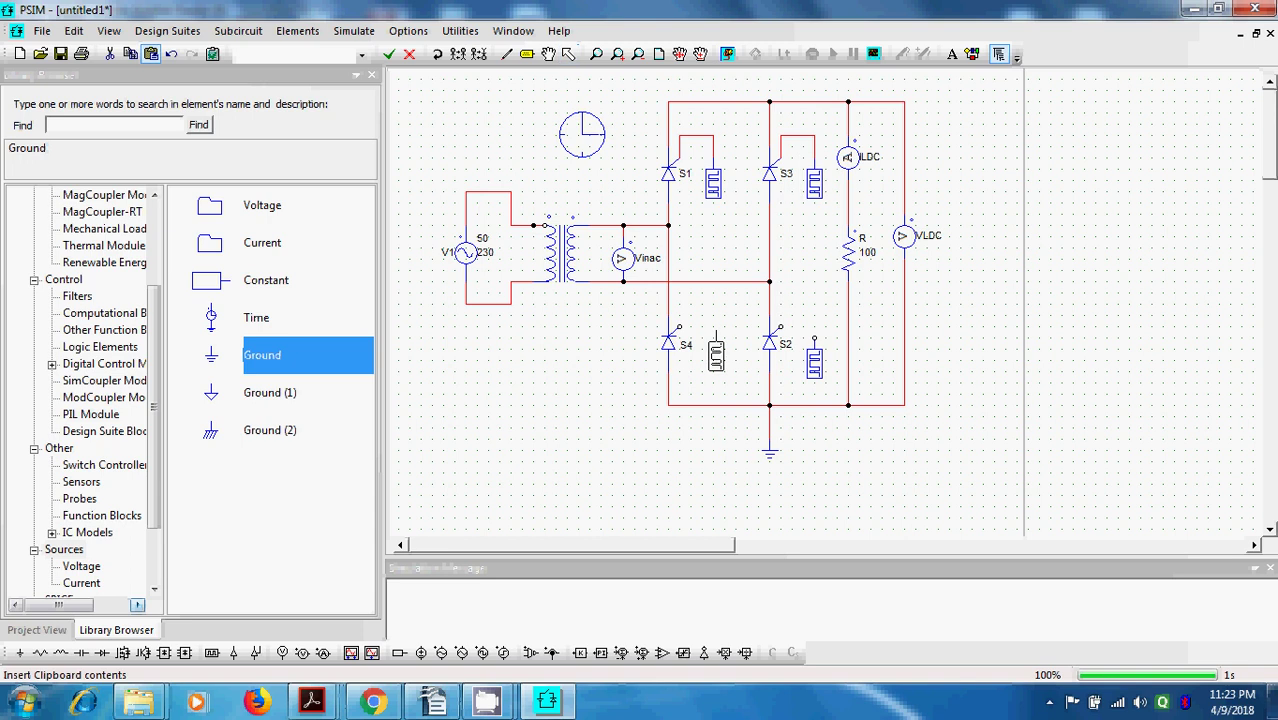
left_click(712, 360)
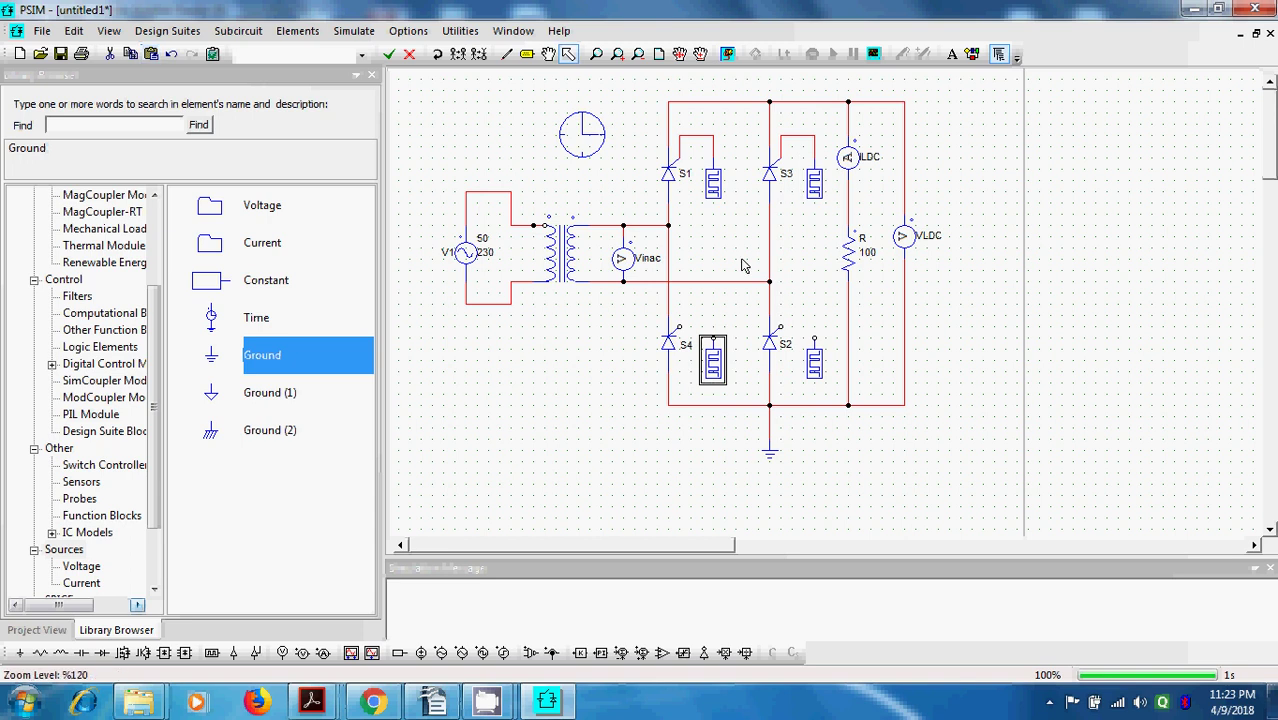
Wire the gates of thyristors S2 and S4 to their adjacent gating blocks.
left_click(506, 53)
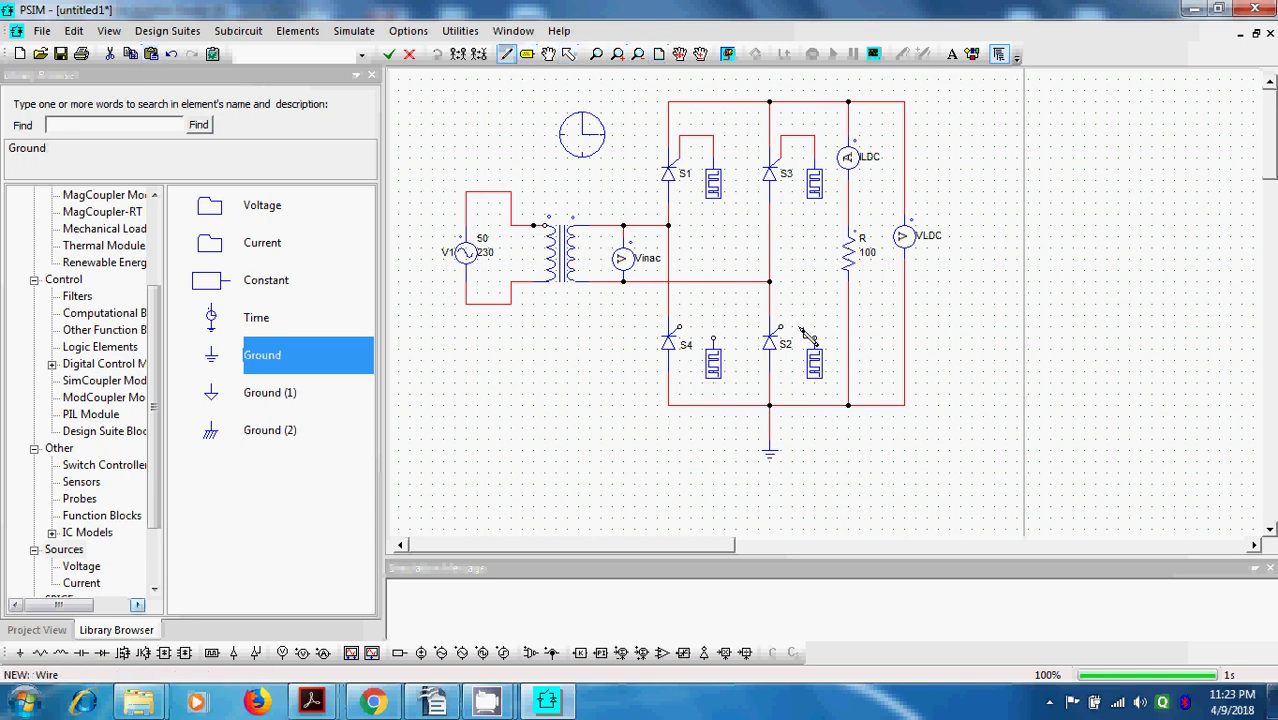
mouse_move(815, 318)
left_mouse_down()
mouse_move(786, 317)
mouse_move(781, 330)
mouse_move(690, 305)
mouse_move(686, 334)
left_mouse_up()
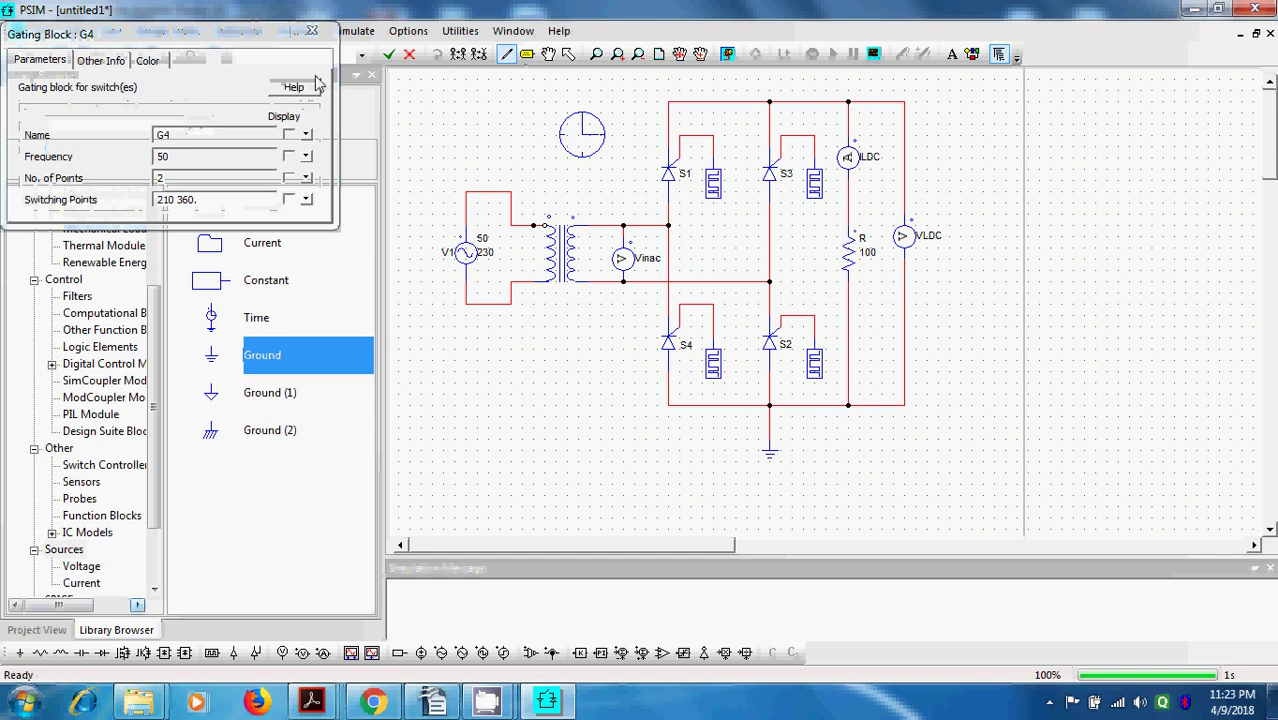
left_click(568, 54)
Check the parameters of the gating blocks for thyristors S2 and S4.
left_click(823, 370)
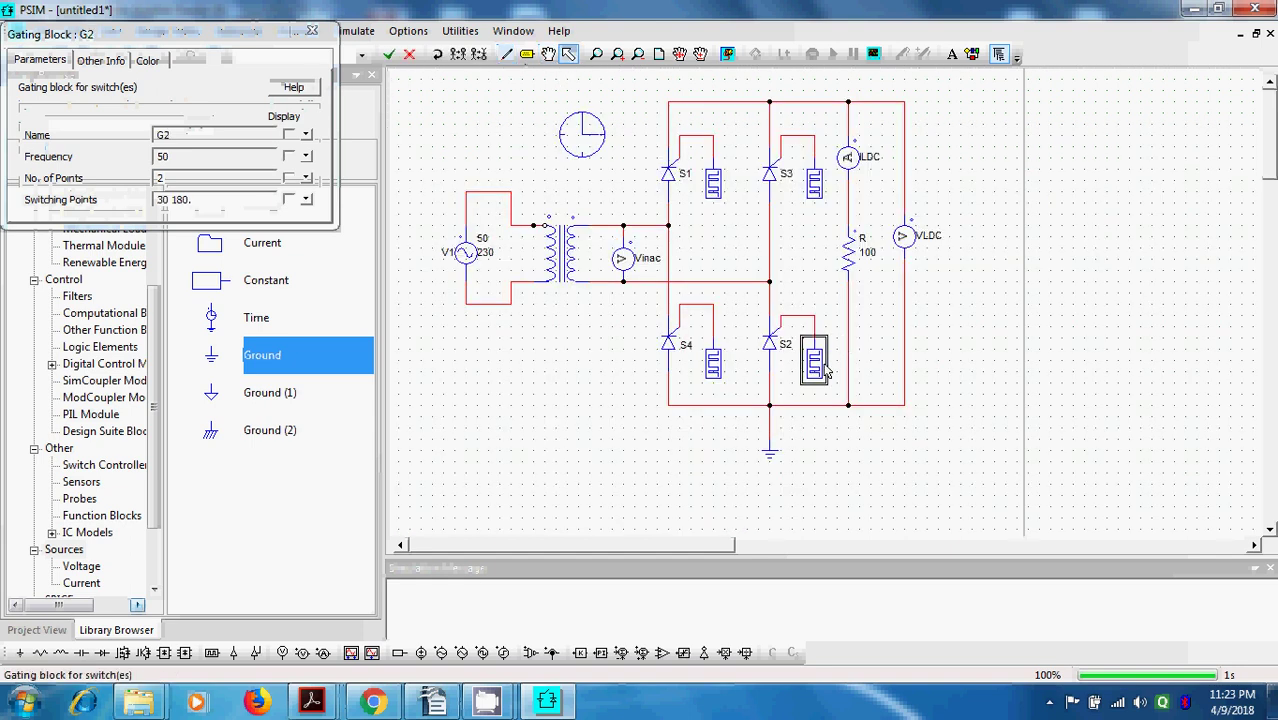
left_click(311, 32)
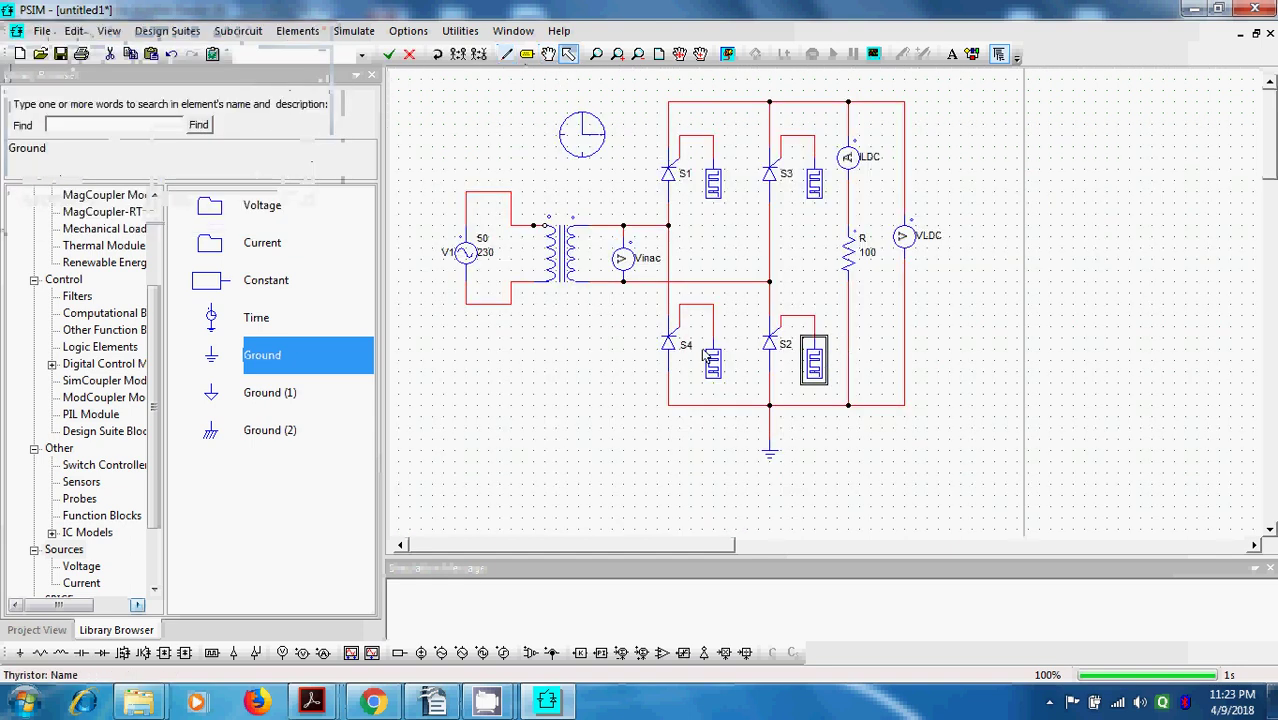
double_click(713, 360)
left_click(311, 32)
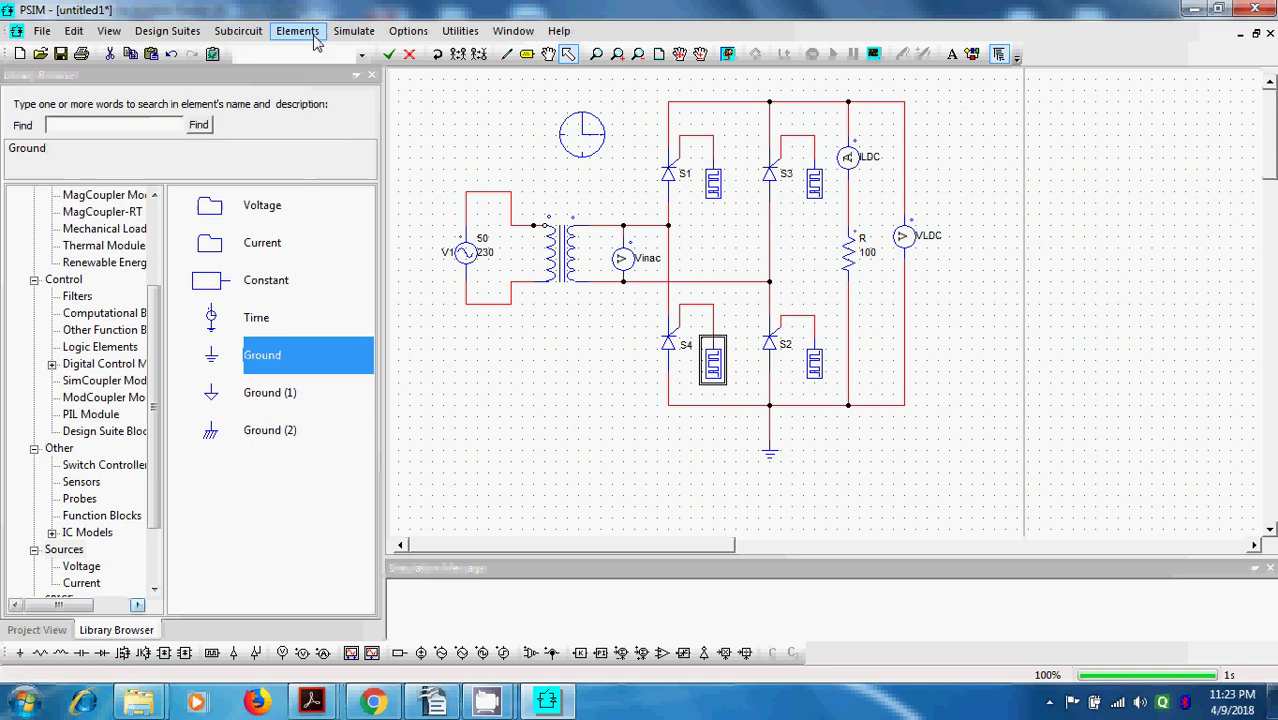
left_click(938, 318)
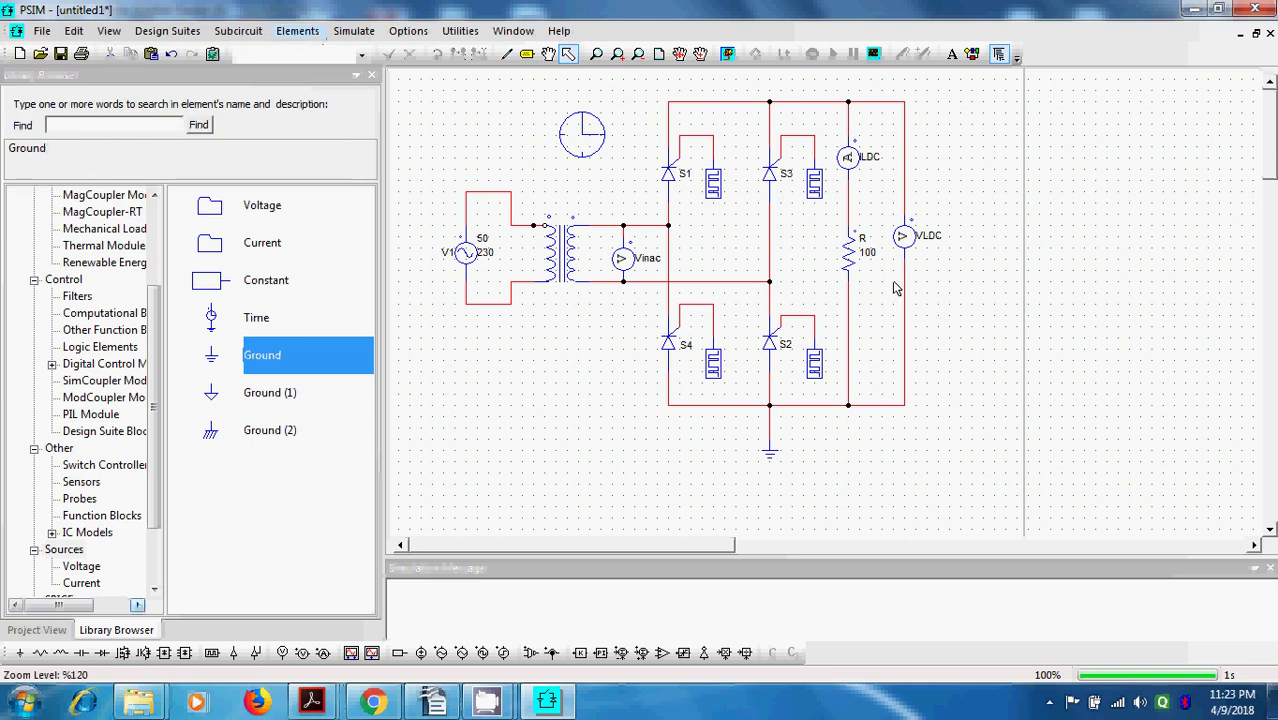
Place an inductor from the RLC Branches library in series below load resistor R.
left_click_drag(153, 314, 153, 232)
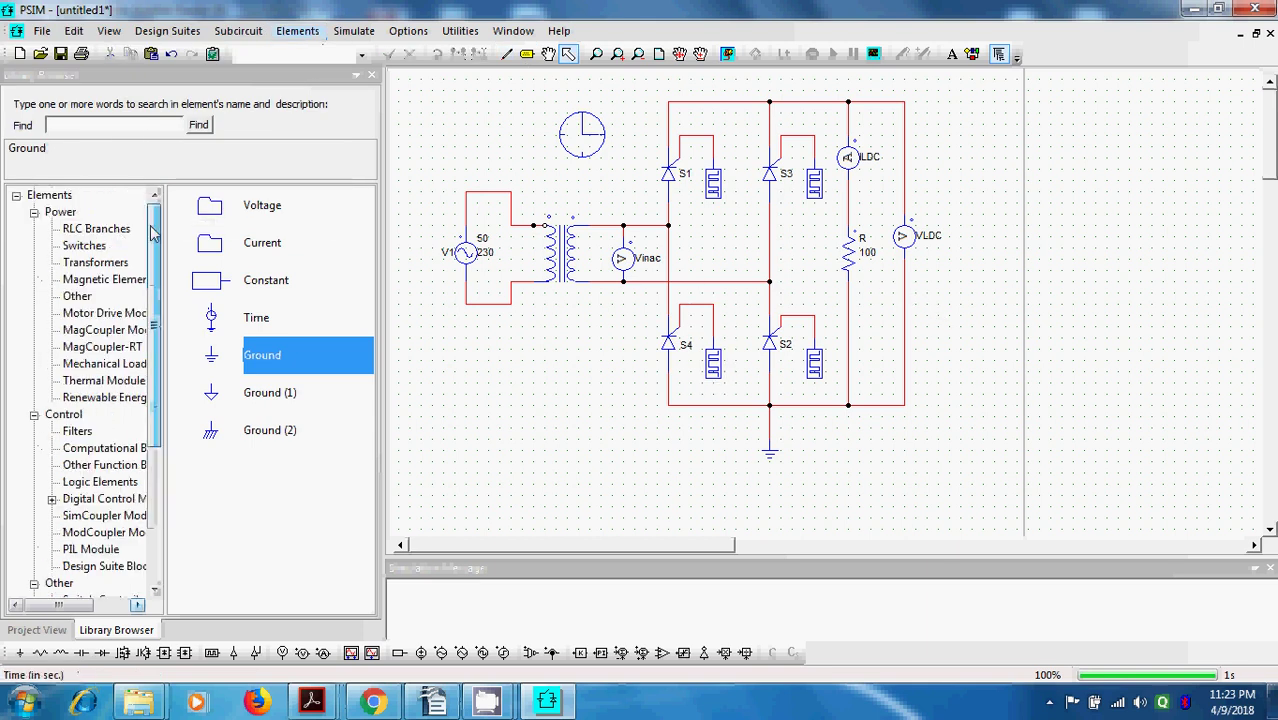
left_click(95, 231)
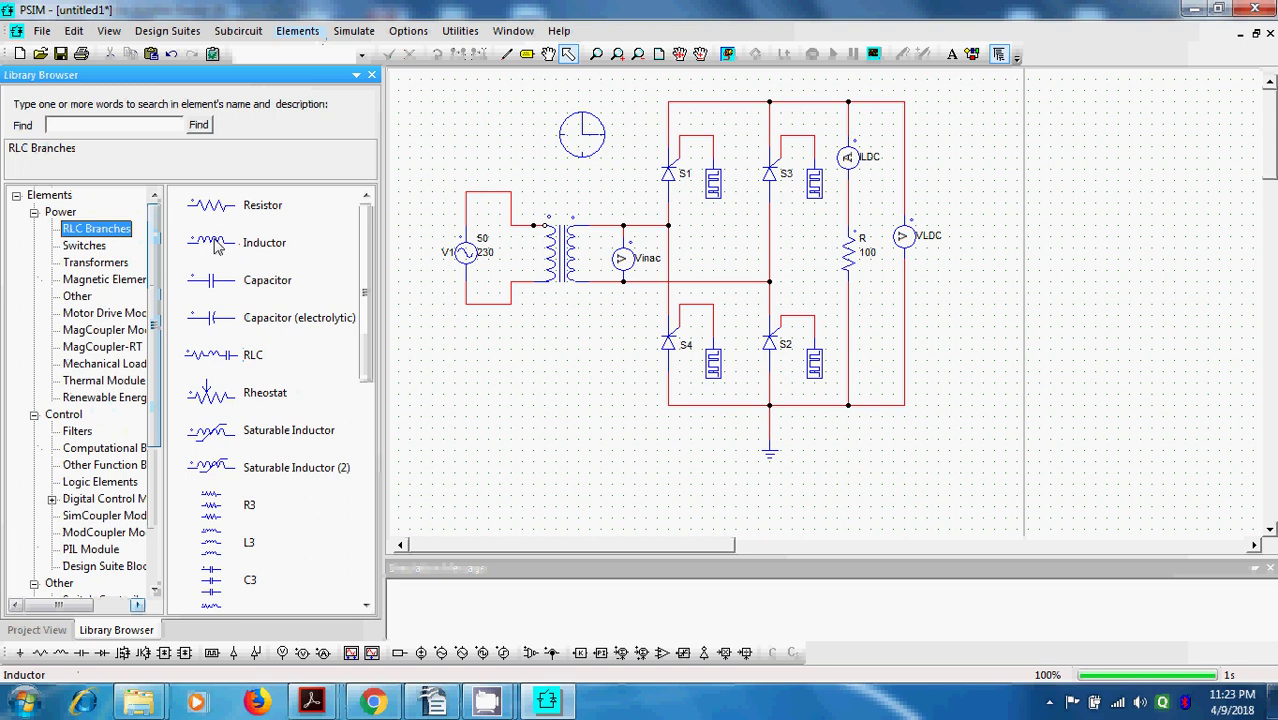
left_click(215, 244)
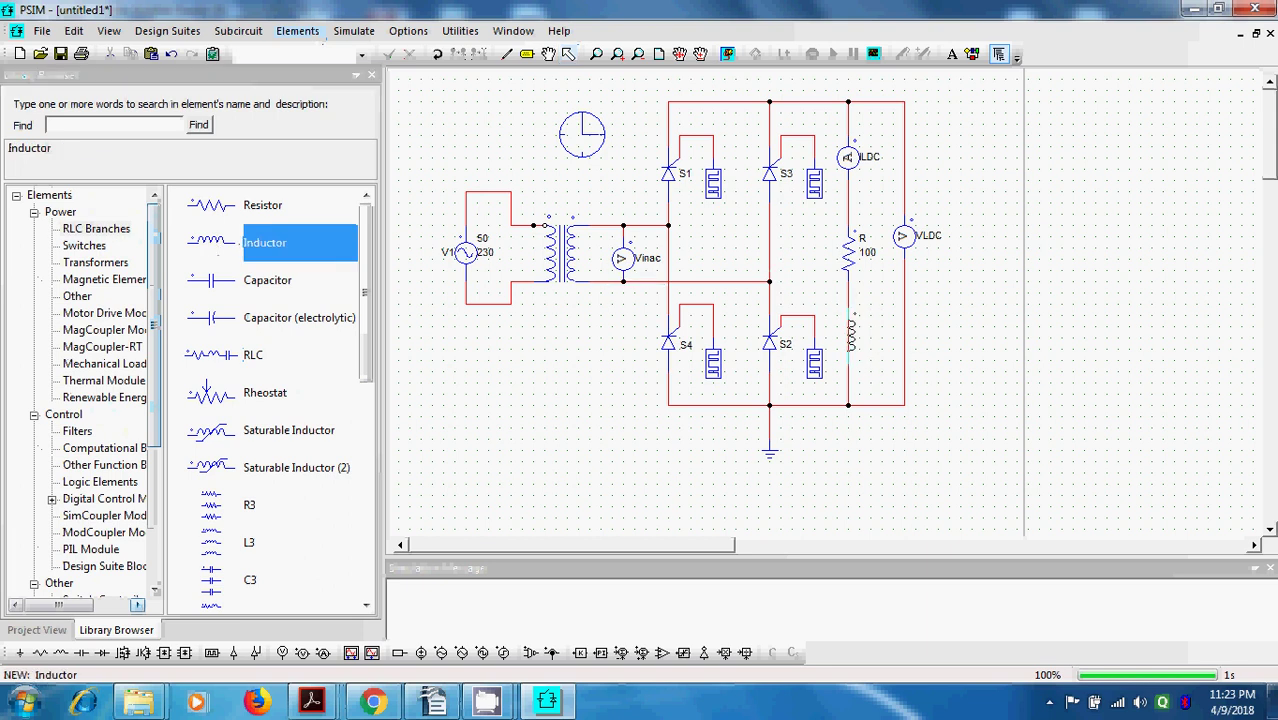
left_click(851, 330)
key("Escape")
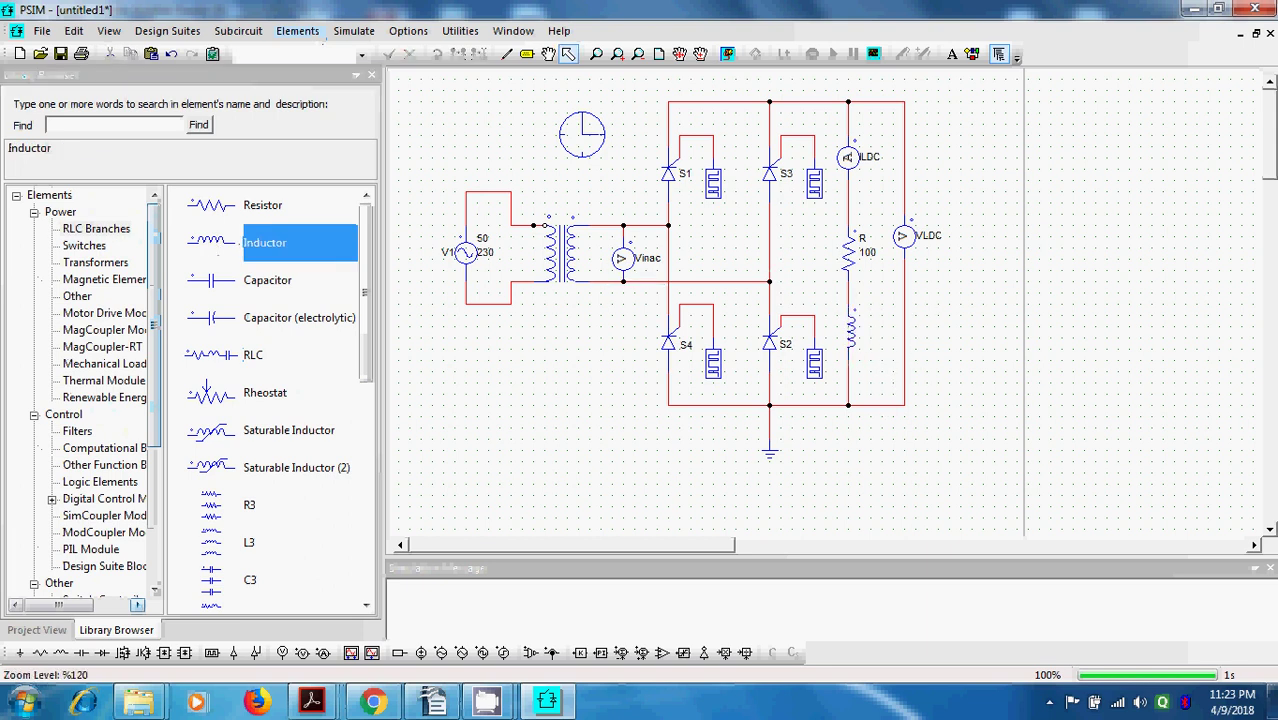
Name the load inductor L, set its inductance to 10, and display both its name and inductance on the schematic.
double_click(851, 335)
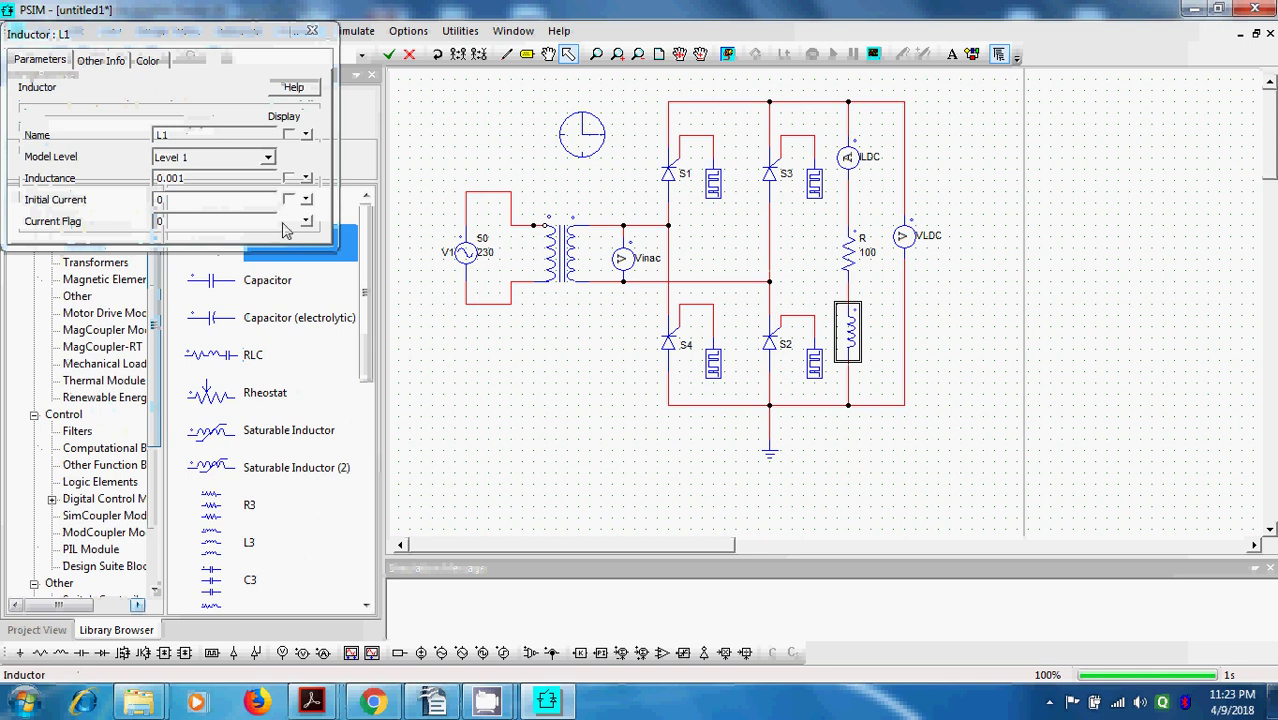
left_click(200, 181)
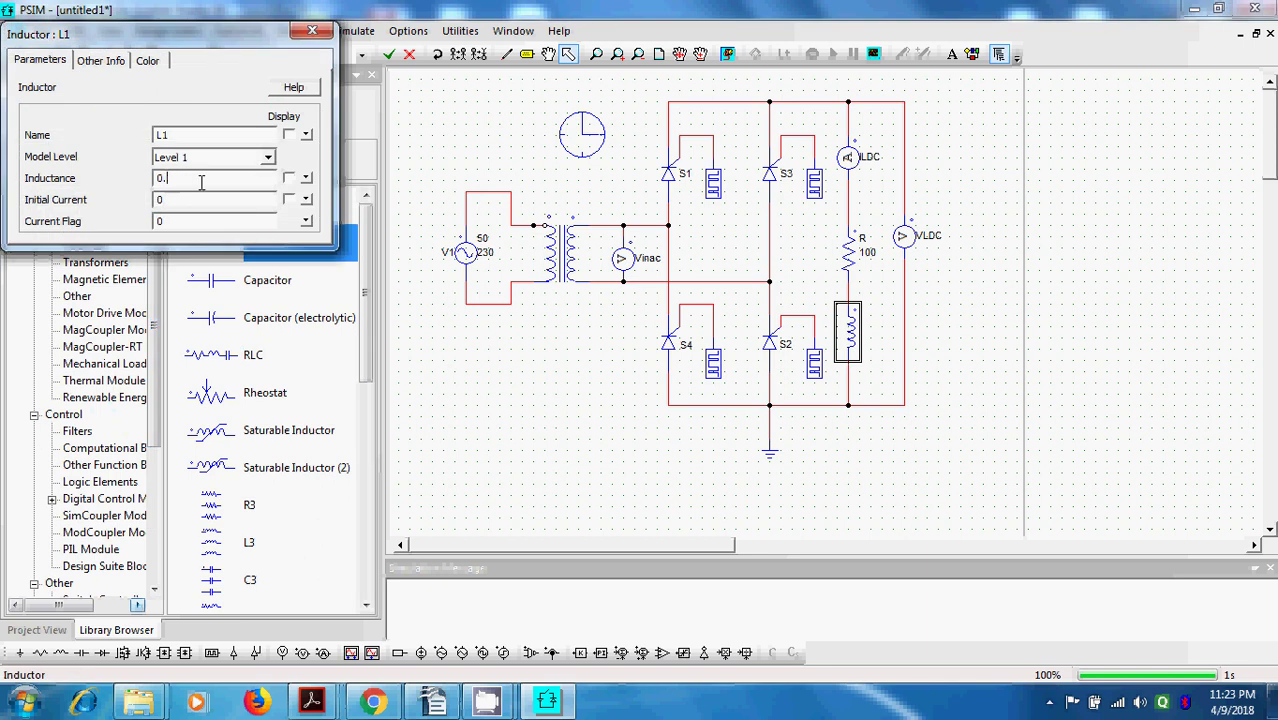
type("10")
left_click(288, 178)
left_click(288, 135)
left_click(225, 135)
key("BackSpace")
left_click(312, 30)
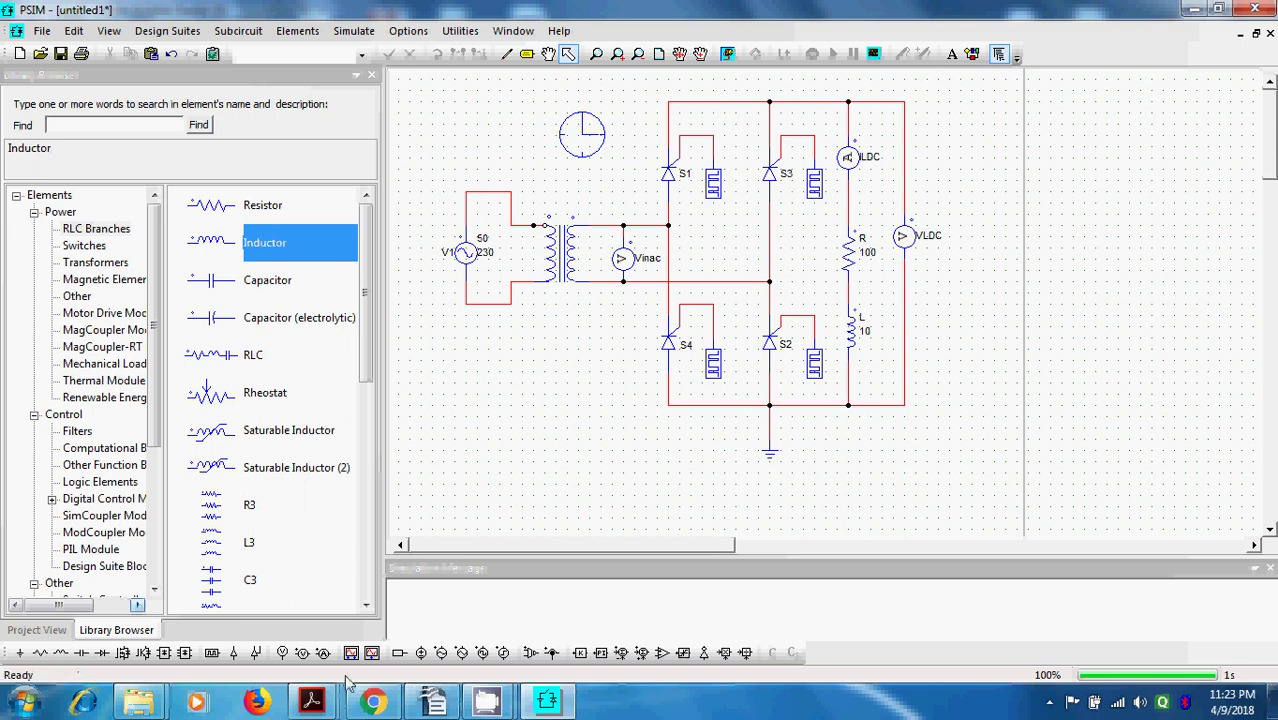
Switch to PE Unit 2.pdf to examine the expected full converter waveforms on page 28, and return to PSIM.
mouse_move(311, 702)
left_click(128, 628)
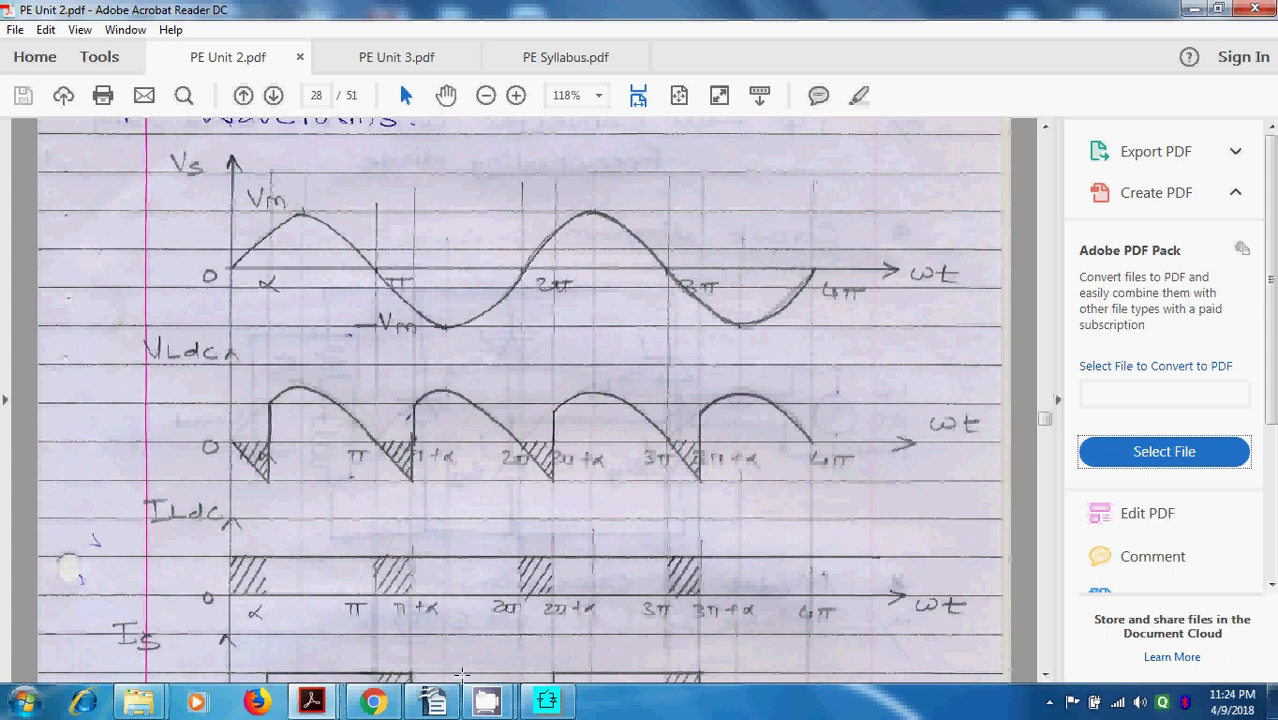
left_click(555, 704)
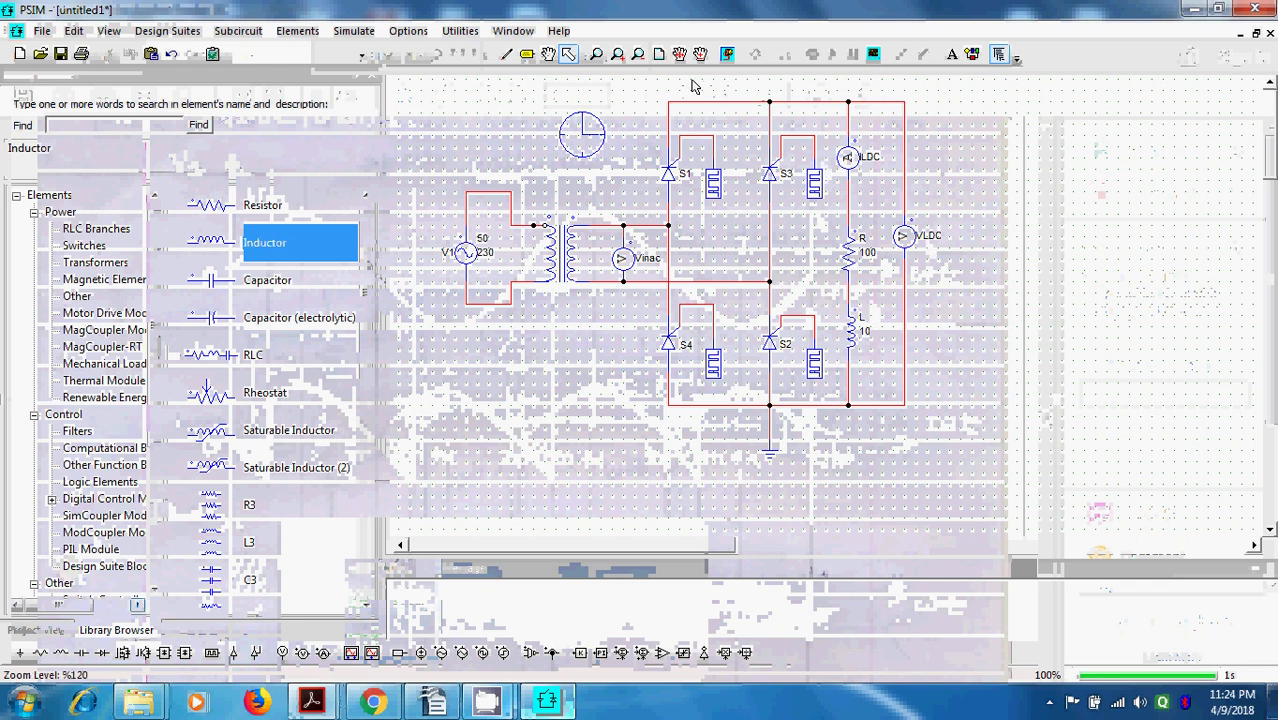
Run the full converter simulation and plot the input voltage Vinac in Simview.
left_click(731, 56)
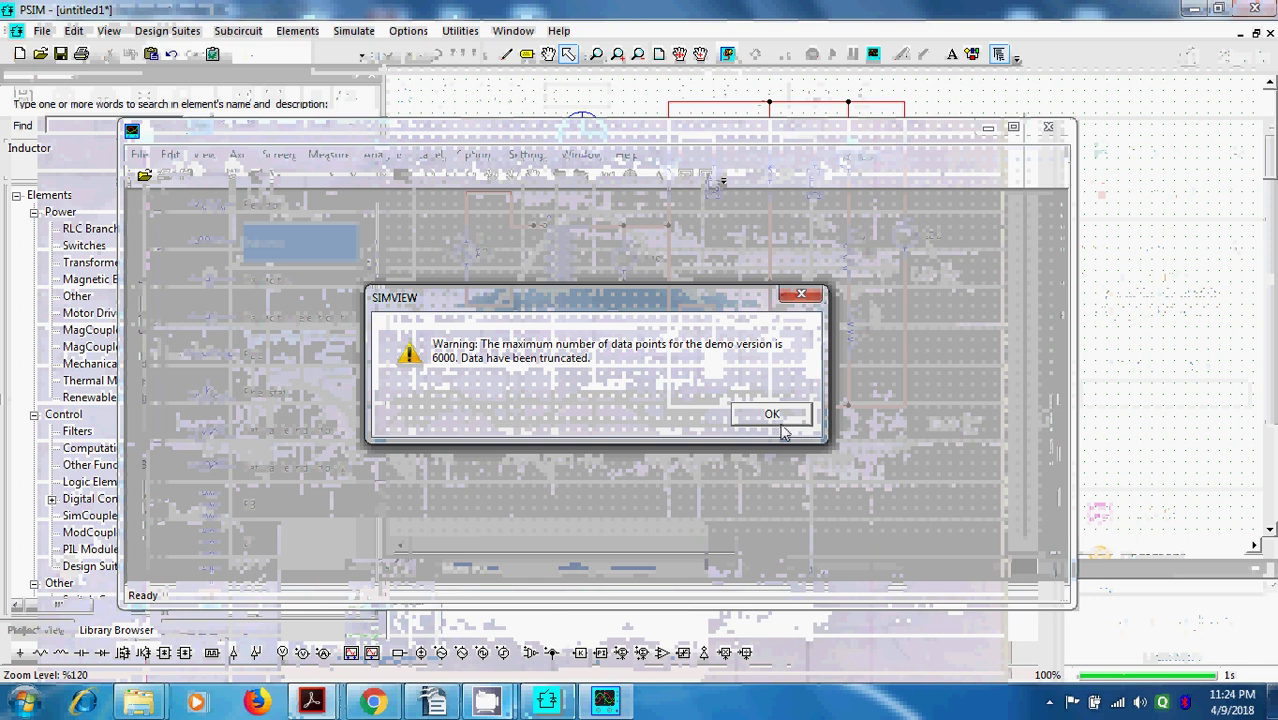
left_click(774, 416)
left_click(392, 251)
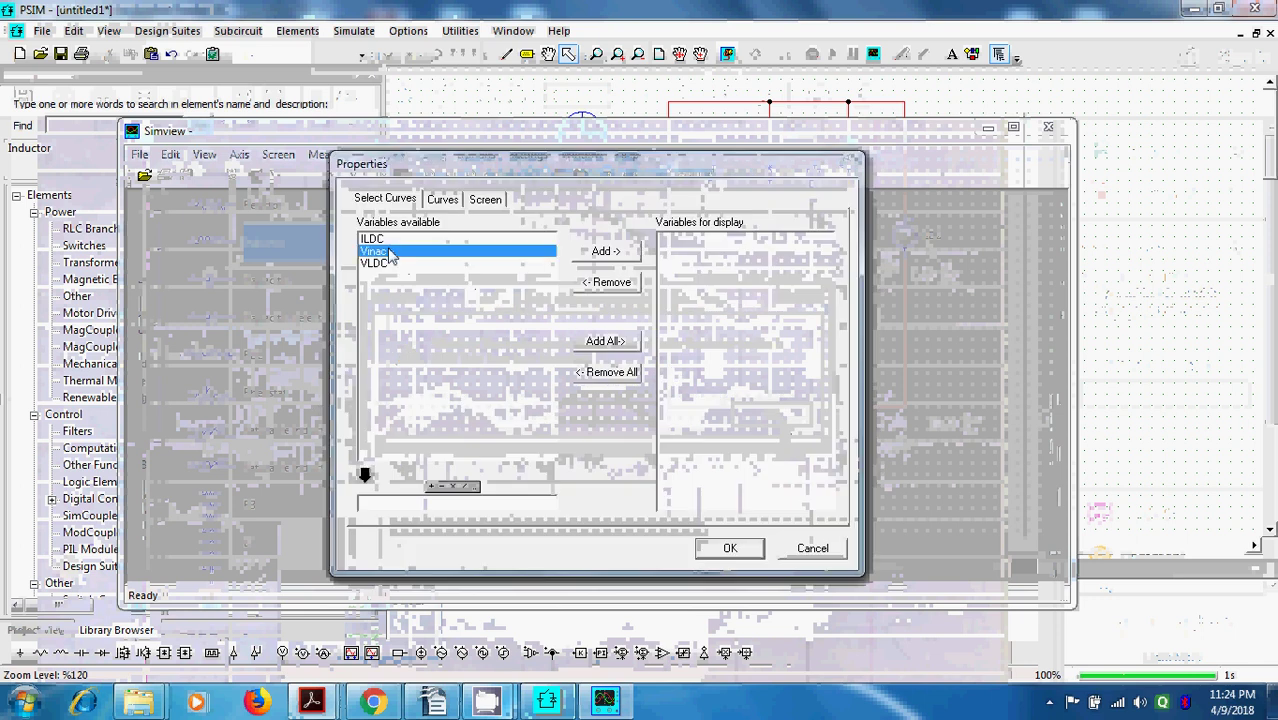
left_click(586, 252)
left_click(731, 548)
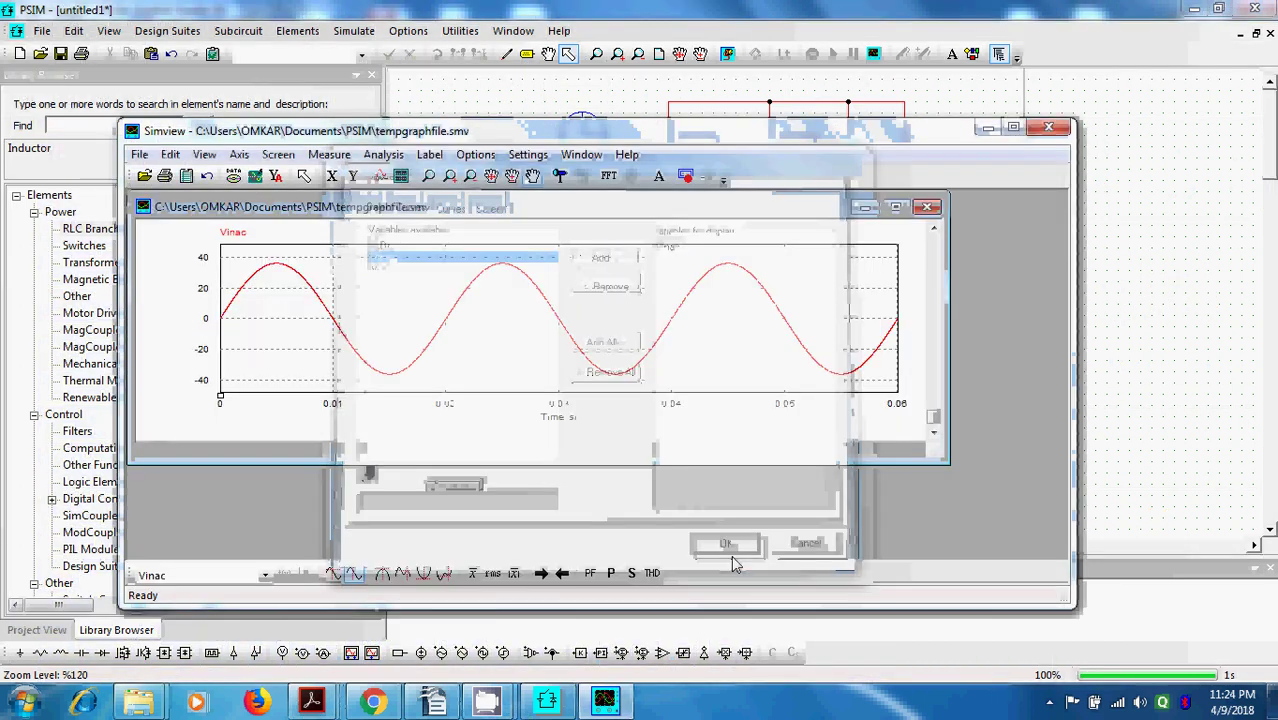
Add a second screen showing VLDC, then maximize Simview and enlarge the graph window.
left_click(400, 176)
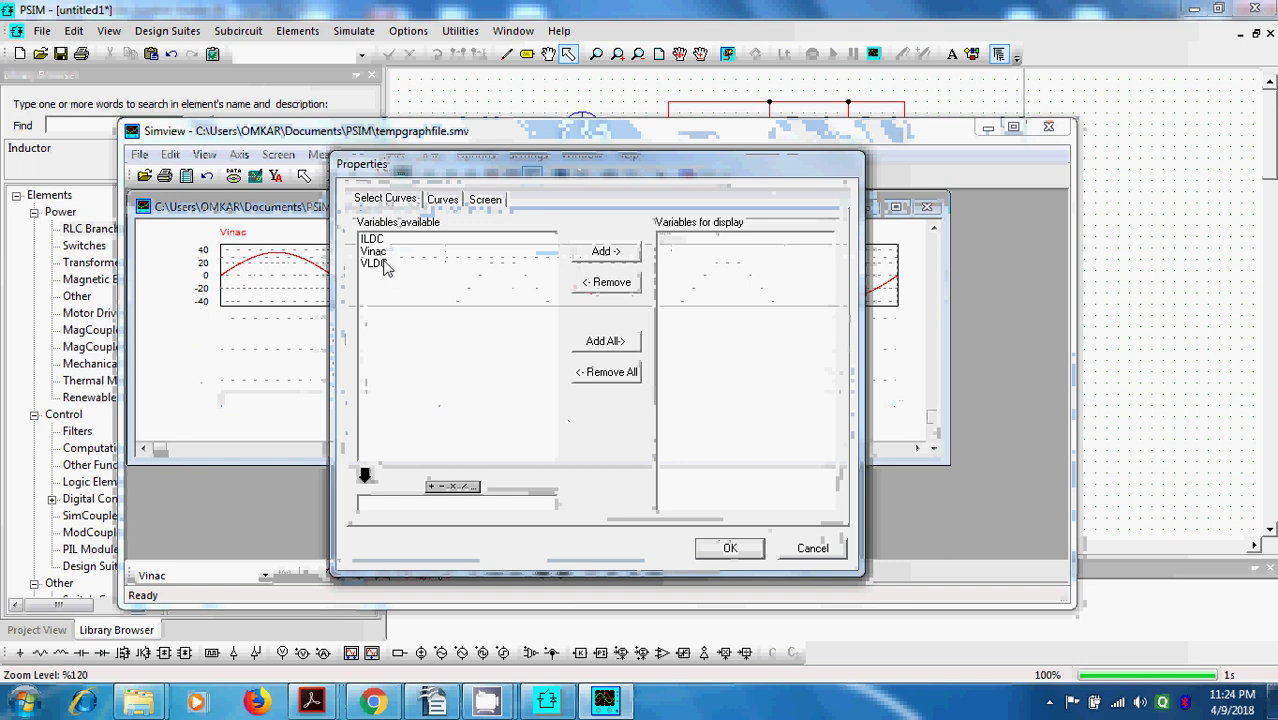
left_click(386, 264)
left_click(605, 251)
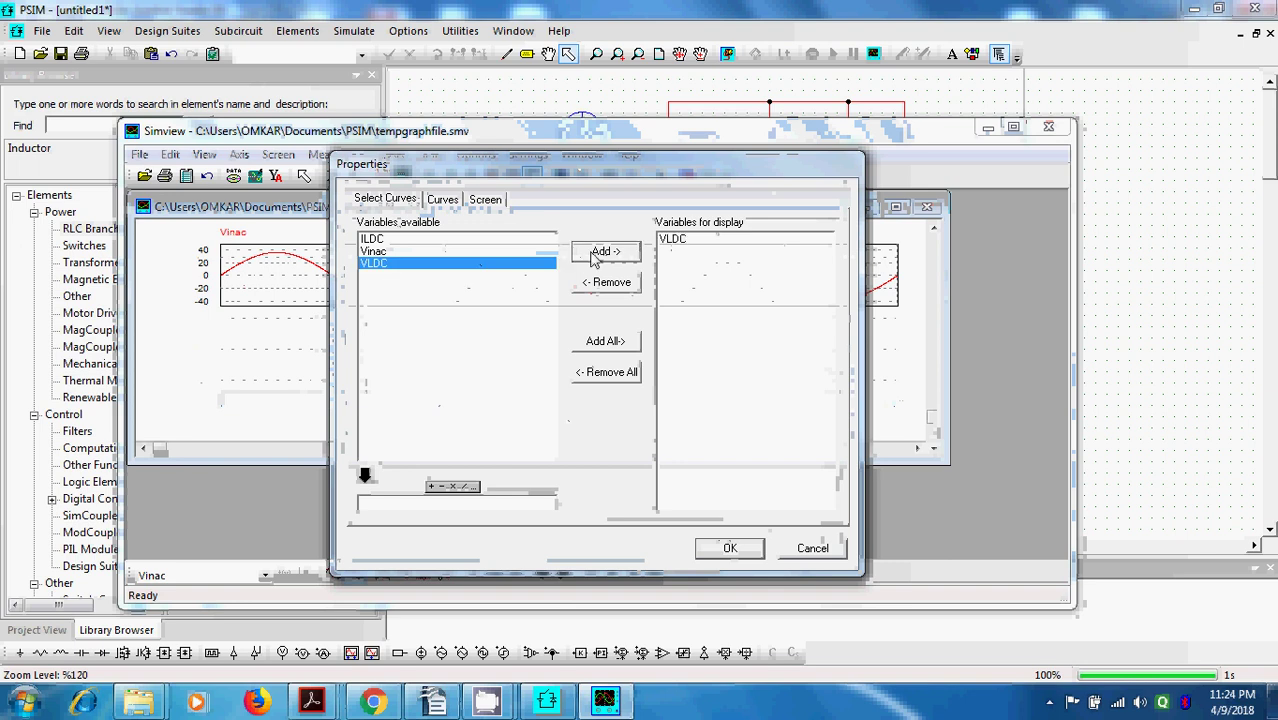
left_click(731, 548)
double_click(595, 131)
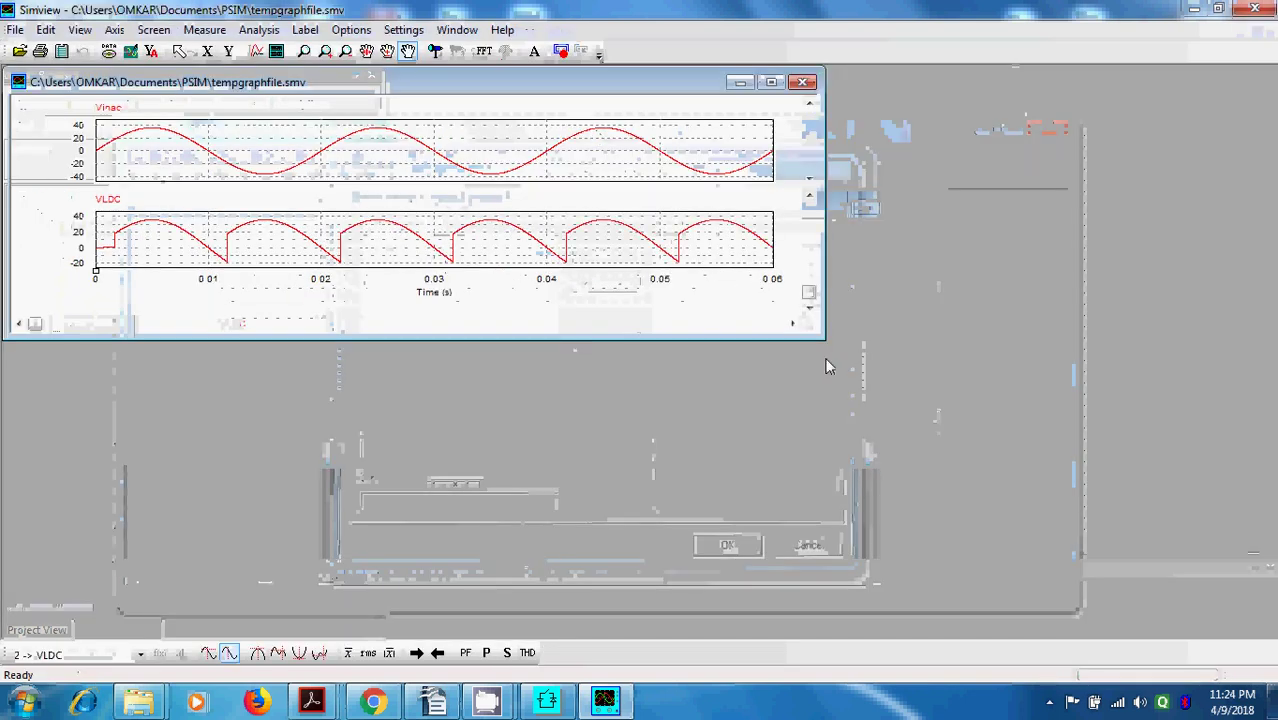
left_click_drag(824, 339, 1174, 598)
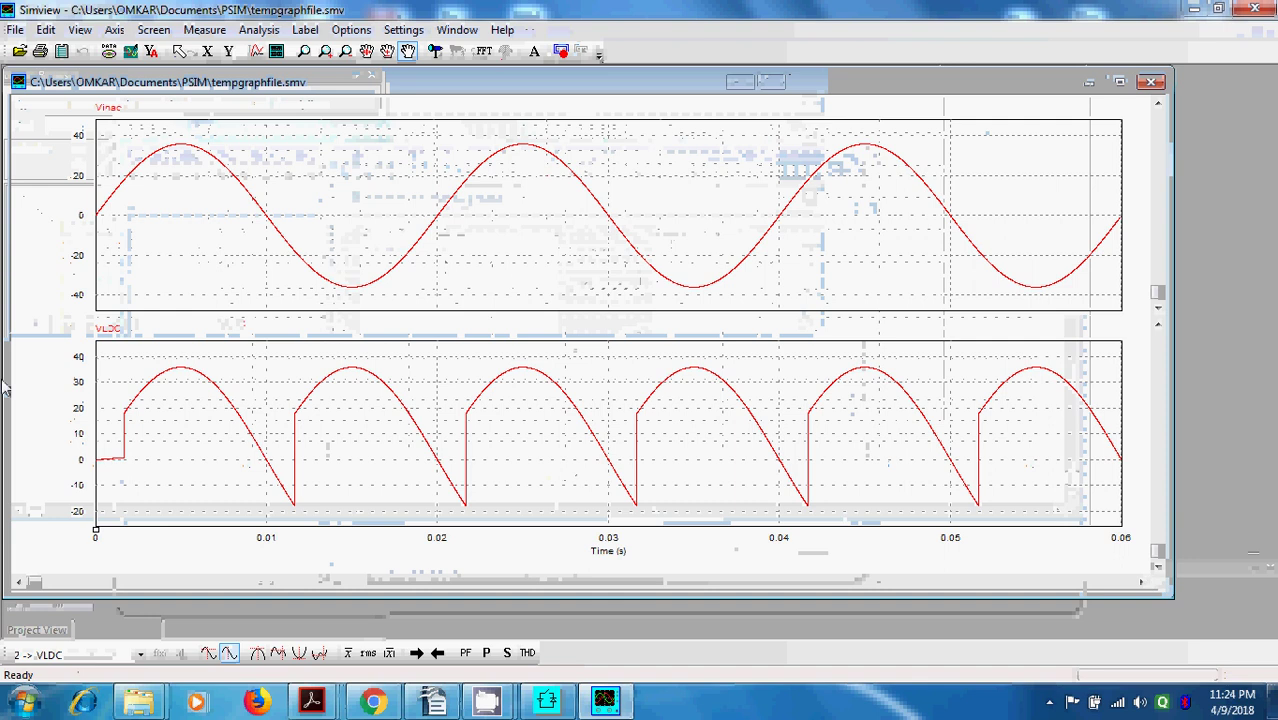
Compare the simulated Vinac and VLDC curves with the waveforms in PE Unit 2.pdf, and return to Simview.
mouse_move(311, 700)
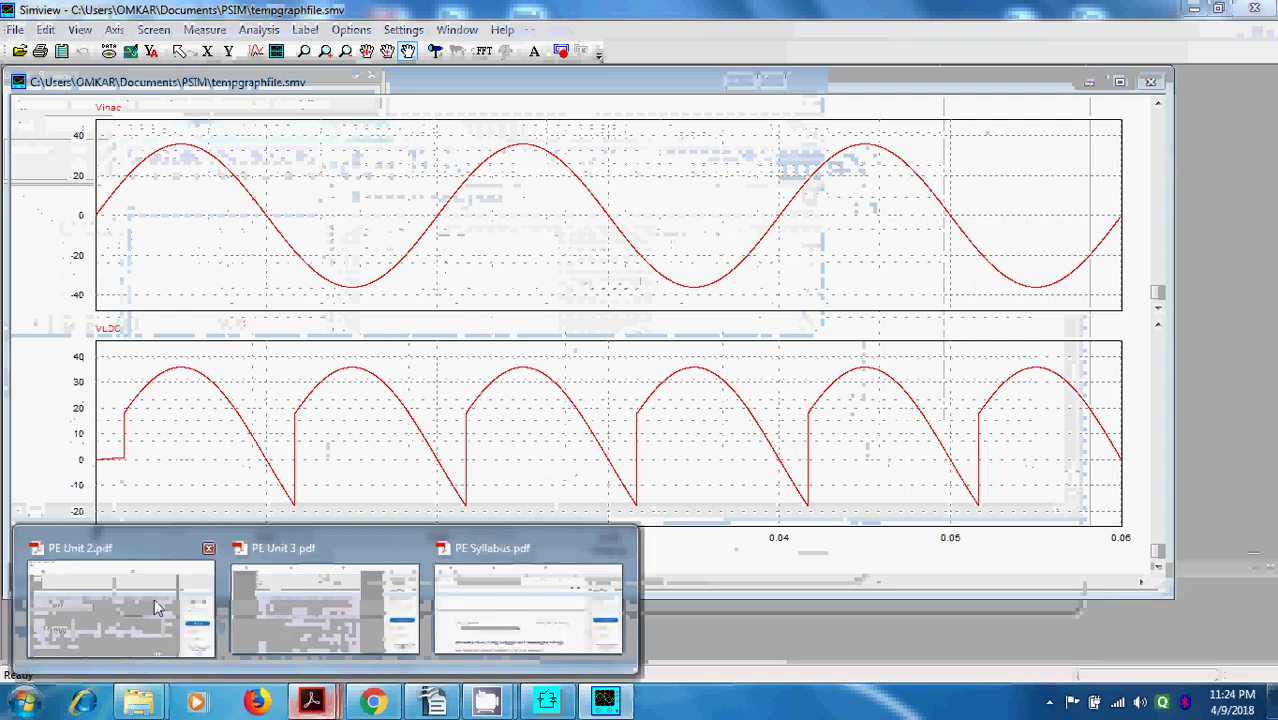
left_click(157, 607)
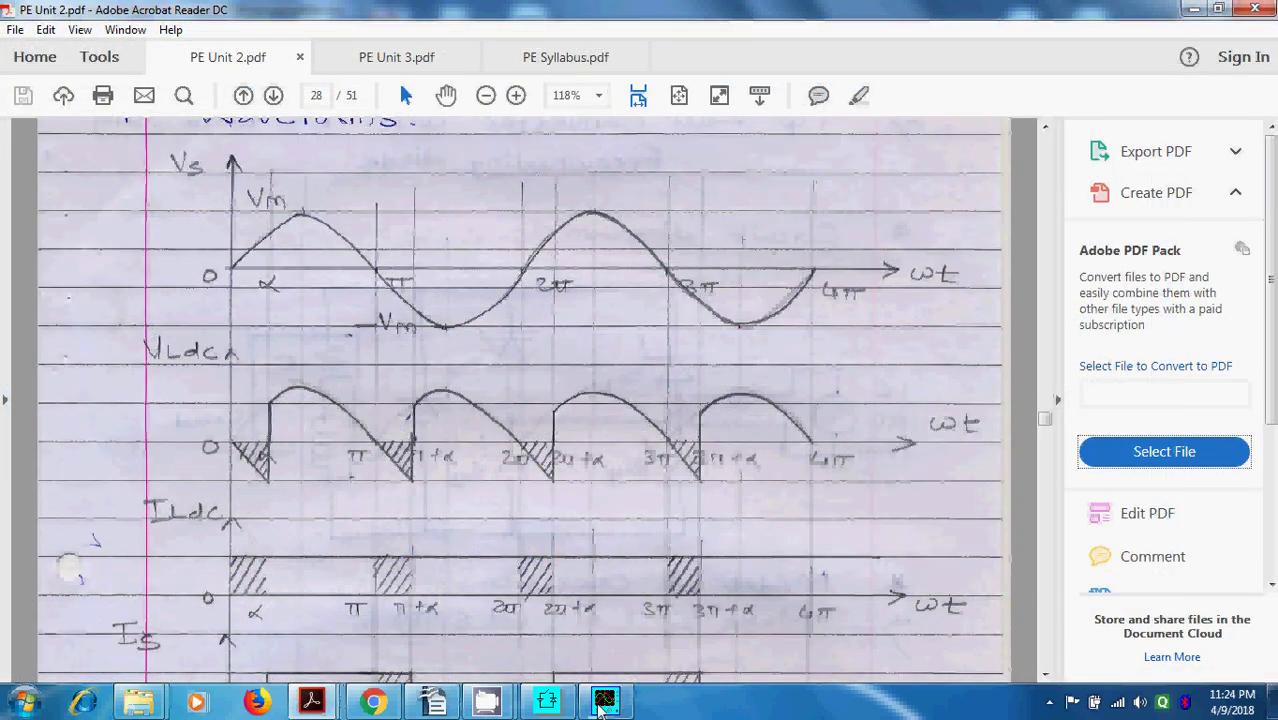
left_click(605, 700)
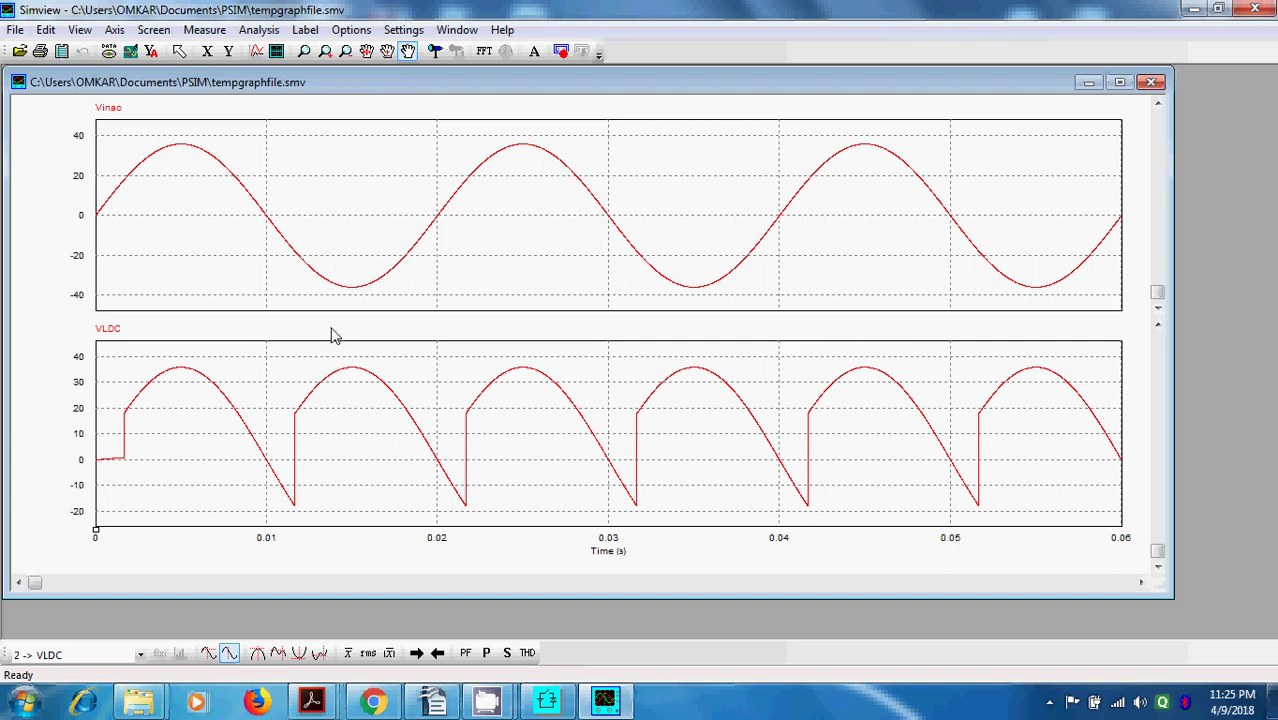
Switch to the lab manual in OpenOffice Writer and review the theoretical average and RMS load voltages of the single-phase full converter.
left_click(440, 702)
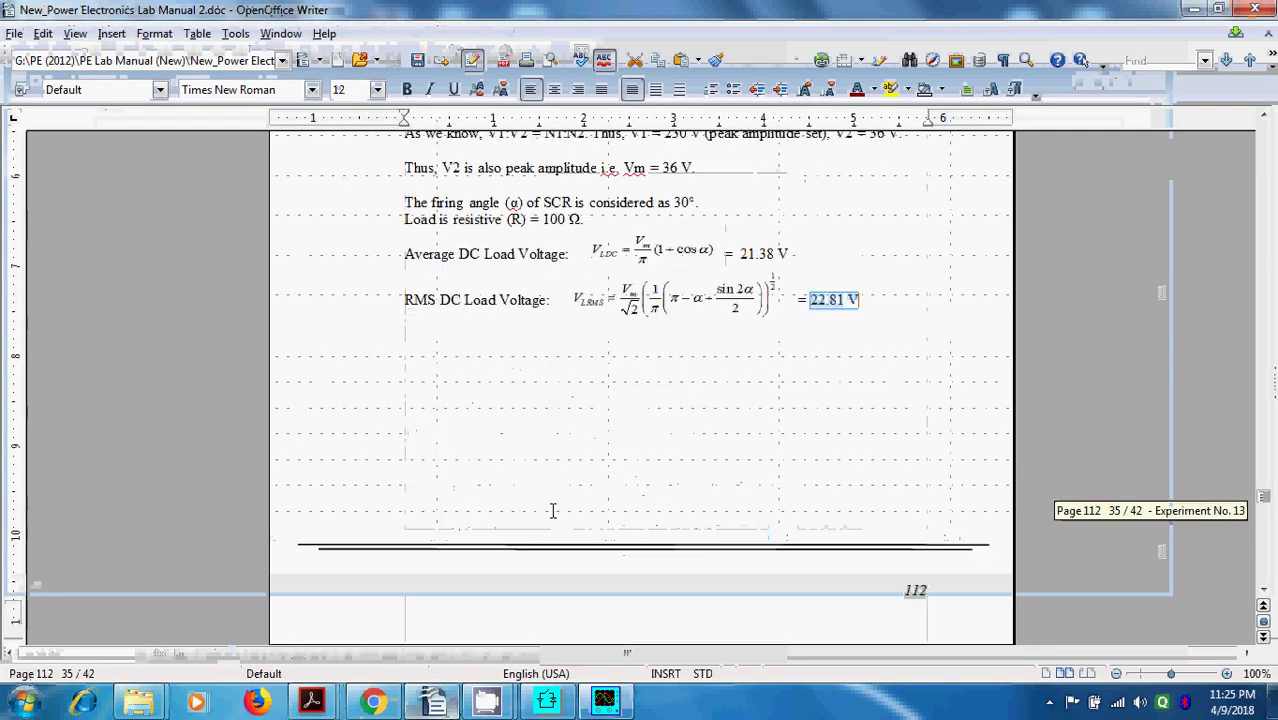
scroll(552, 511, "down", 20)
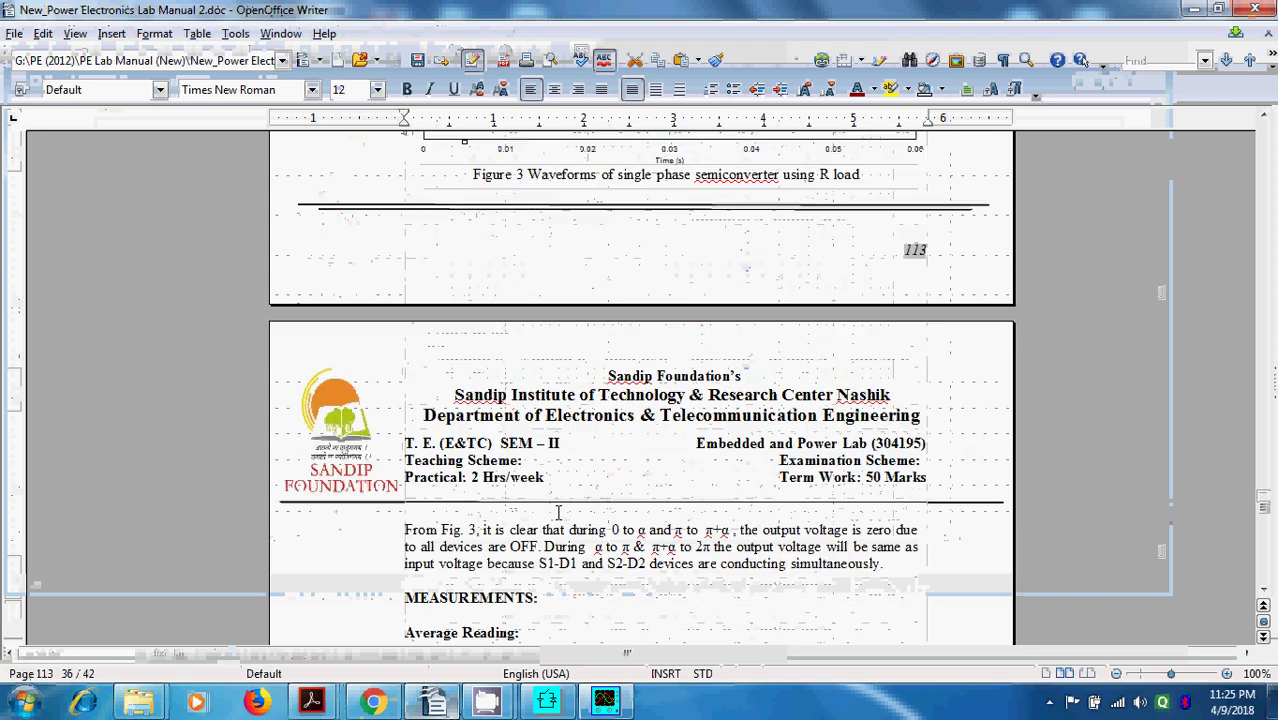
scroll(558, 513, "down", 15)
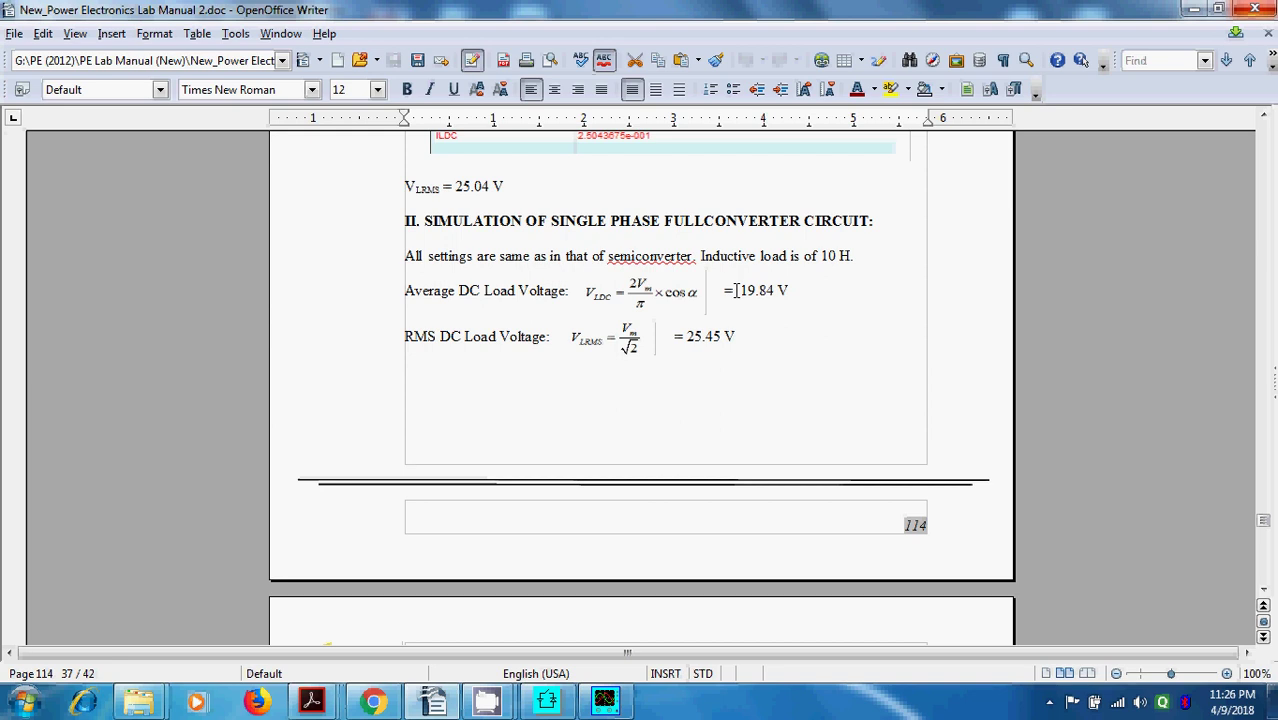
left_click_drag(740, 290, 792, 292)
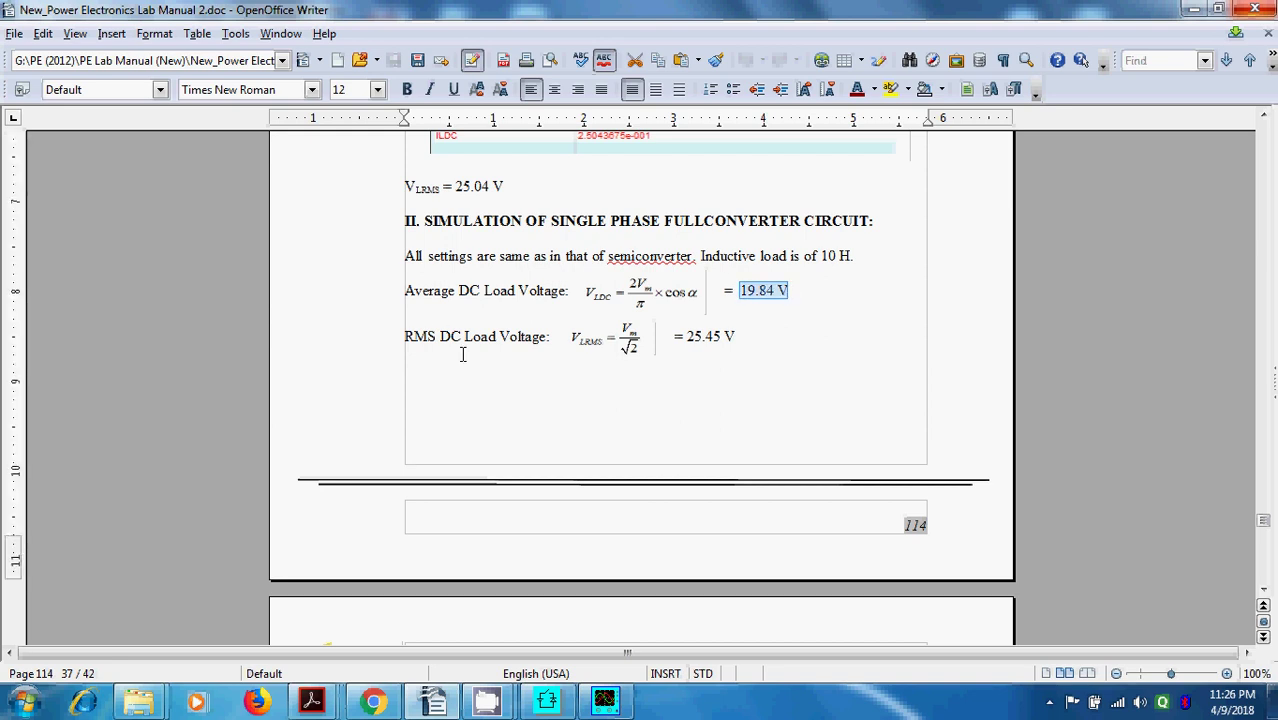
left_click_drag(692, 340, 749, 339)
left_click(726, 337)
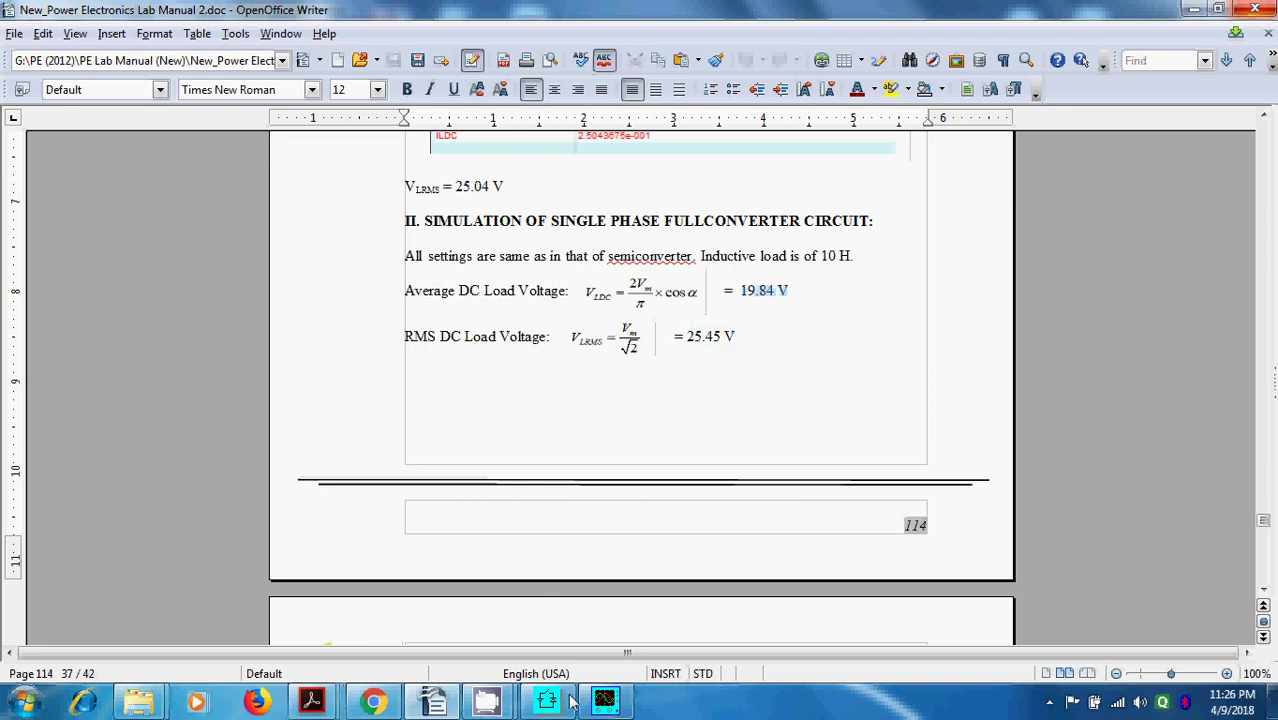
Return to Simview, measure the average value of VLDC, and convert it to decimal notation with the calculator.
left_click(612, 704)
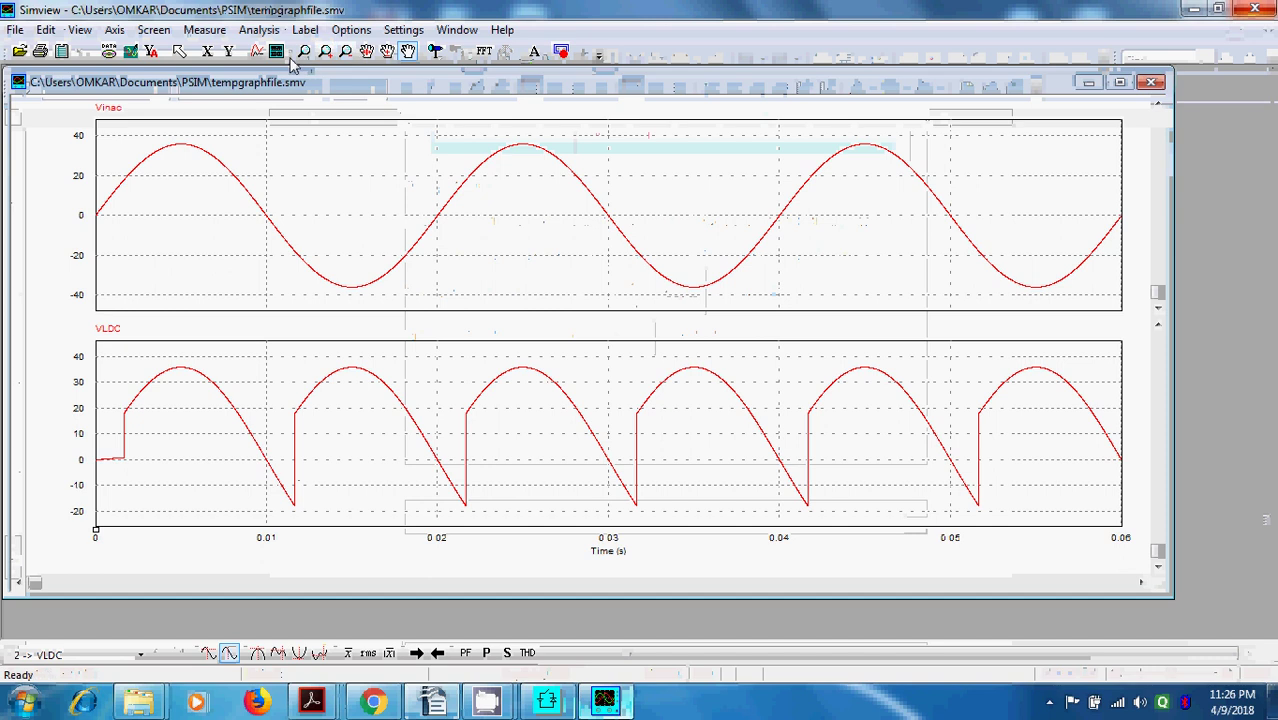
left_click(260, 32)
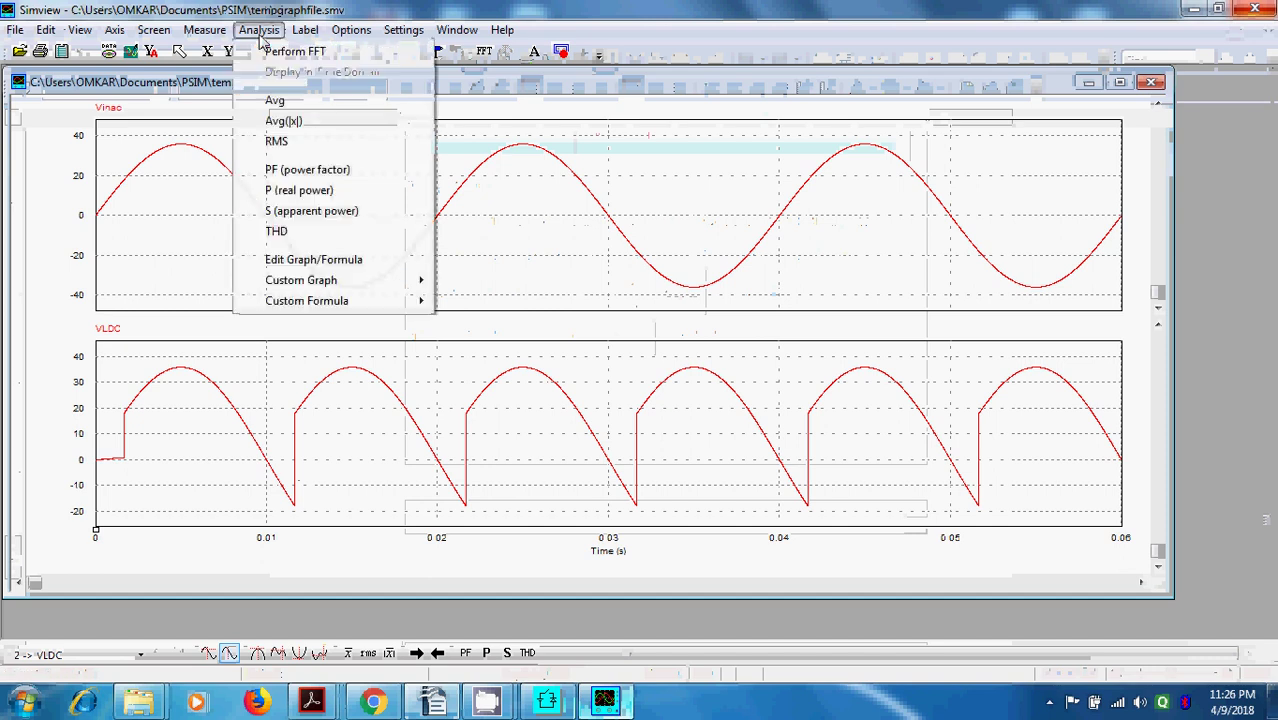
left_click(275, 100)
double_click(1110, 507)
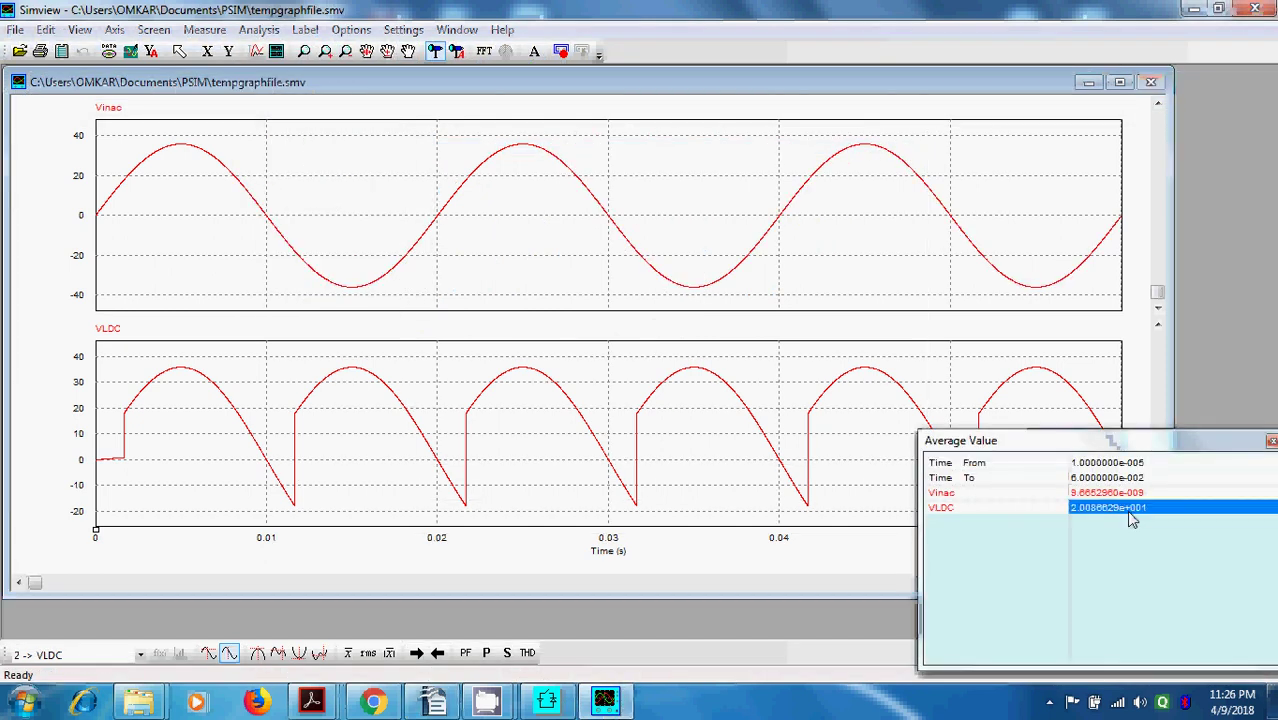
left_click(393, 110)
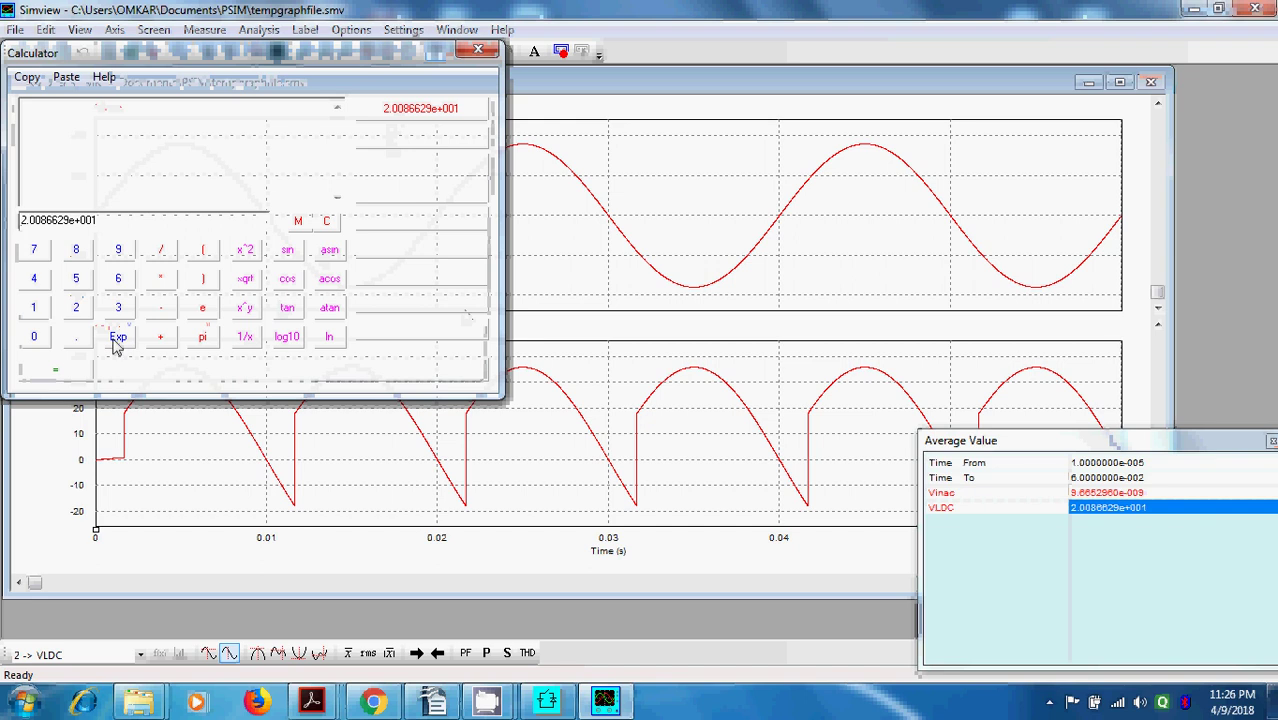
left_click(72, 369)
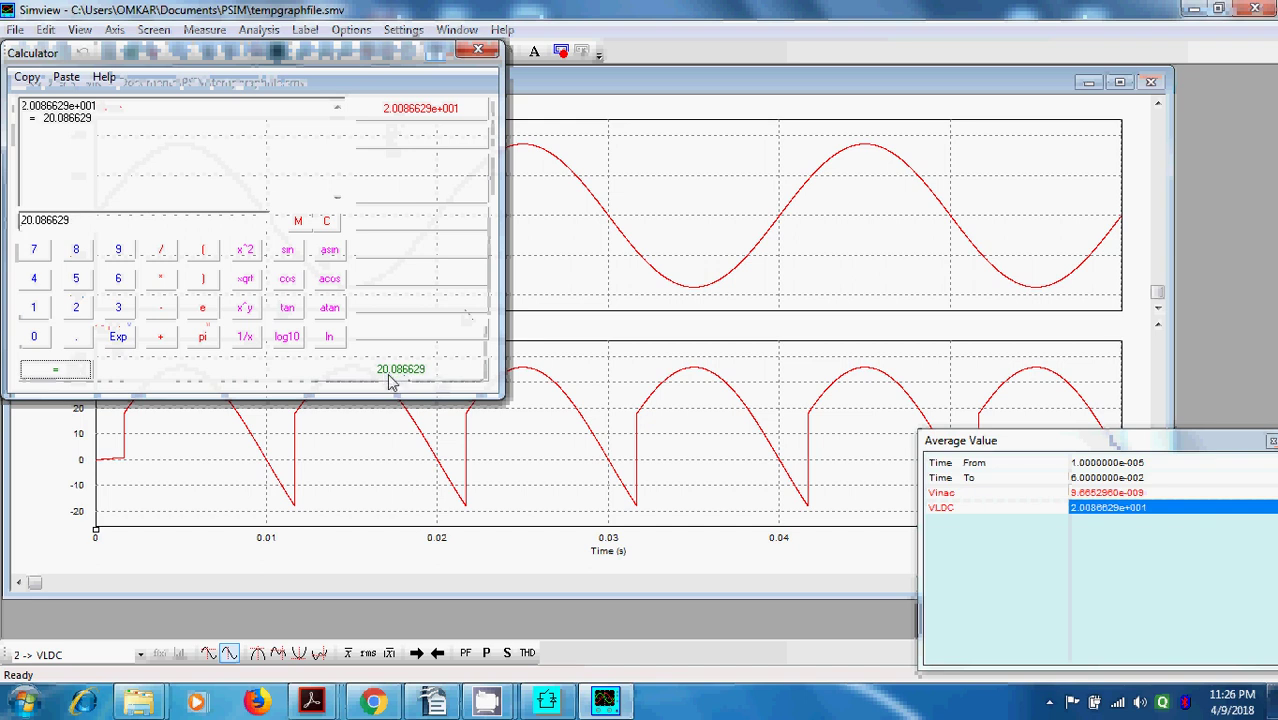
Compare the measured average VLDC with the theoretical average in the lab manual, then close the calculator and Average Value readout in Simview.
left_click(445, 702)
left_click_drag(741, 290, 796, 288)
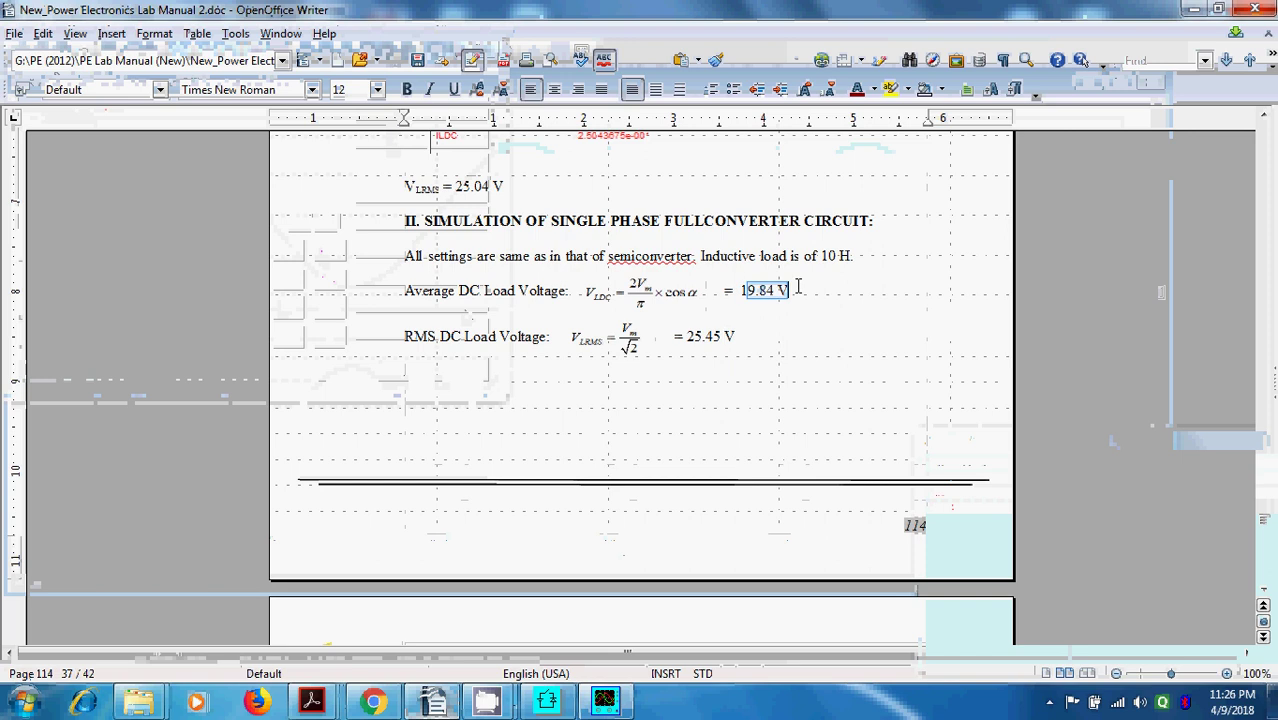
left_click(604, 700)
left_click_drag(1200, 368, 1210, 446)
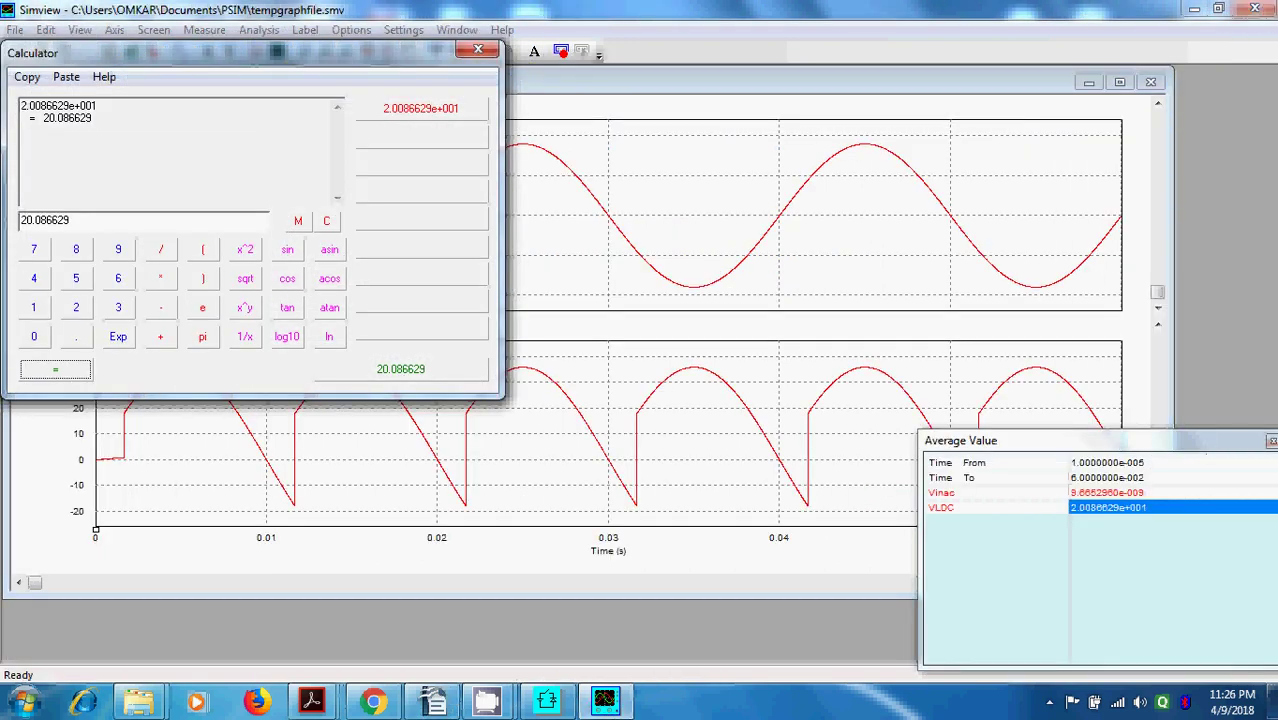
left_click(1271, 441)
left_click(476, 54)
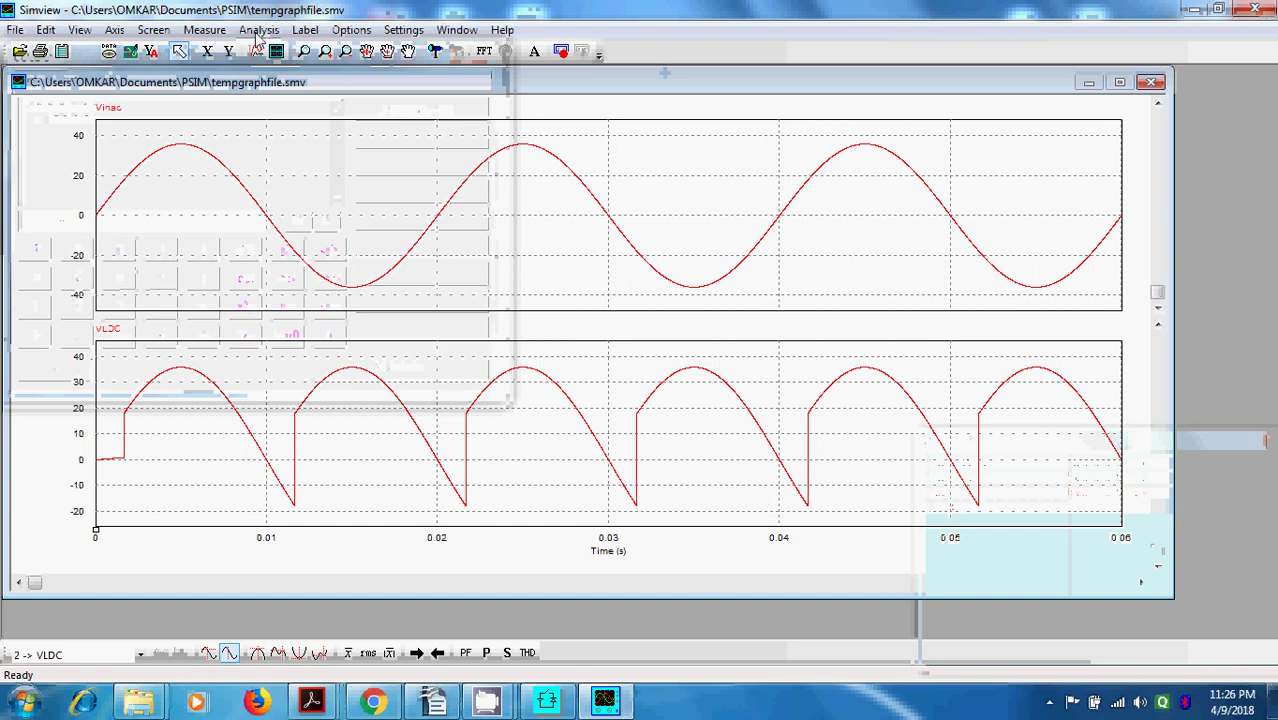
Measure the RMS value of VLDC and convert it to decimal notation with the calculator.
left_click(259, 29)
left_click(279, 146)
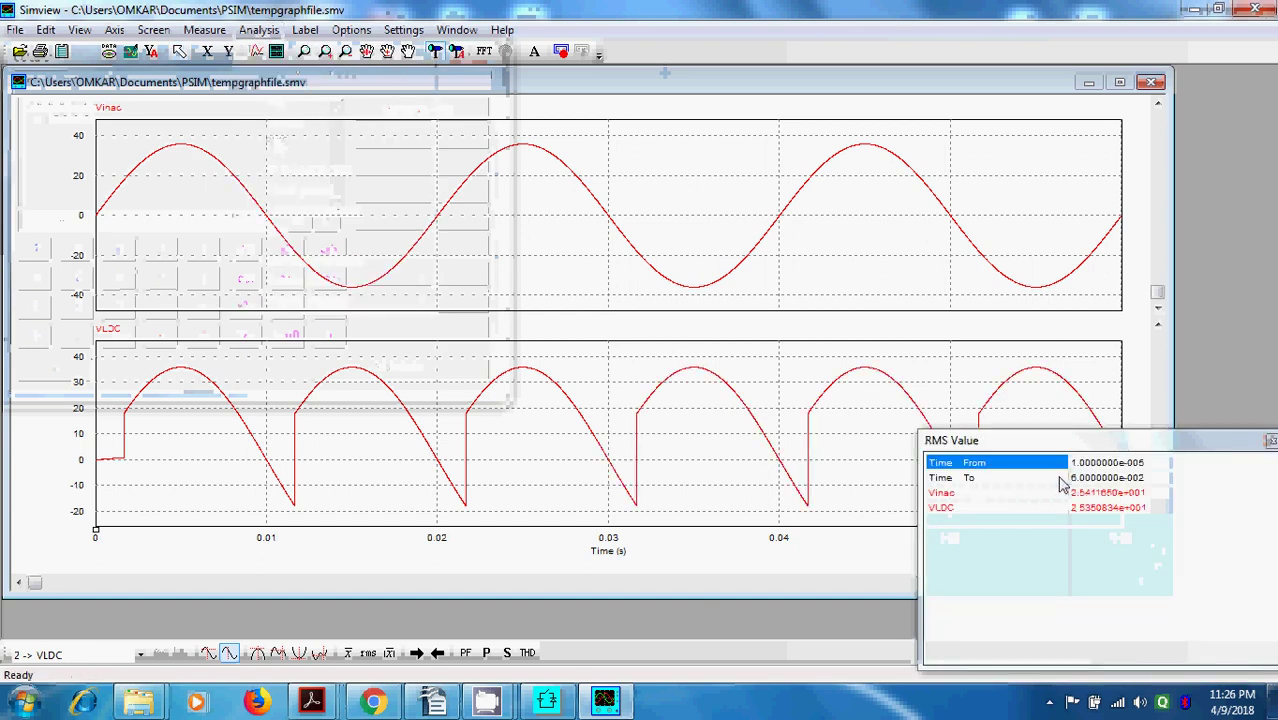
left_click(1101, 507)
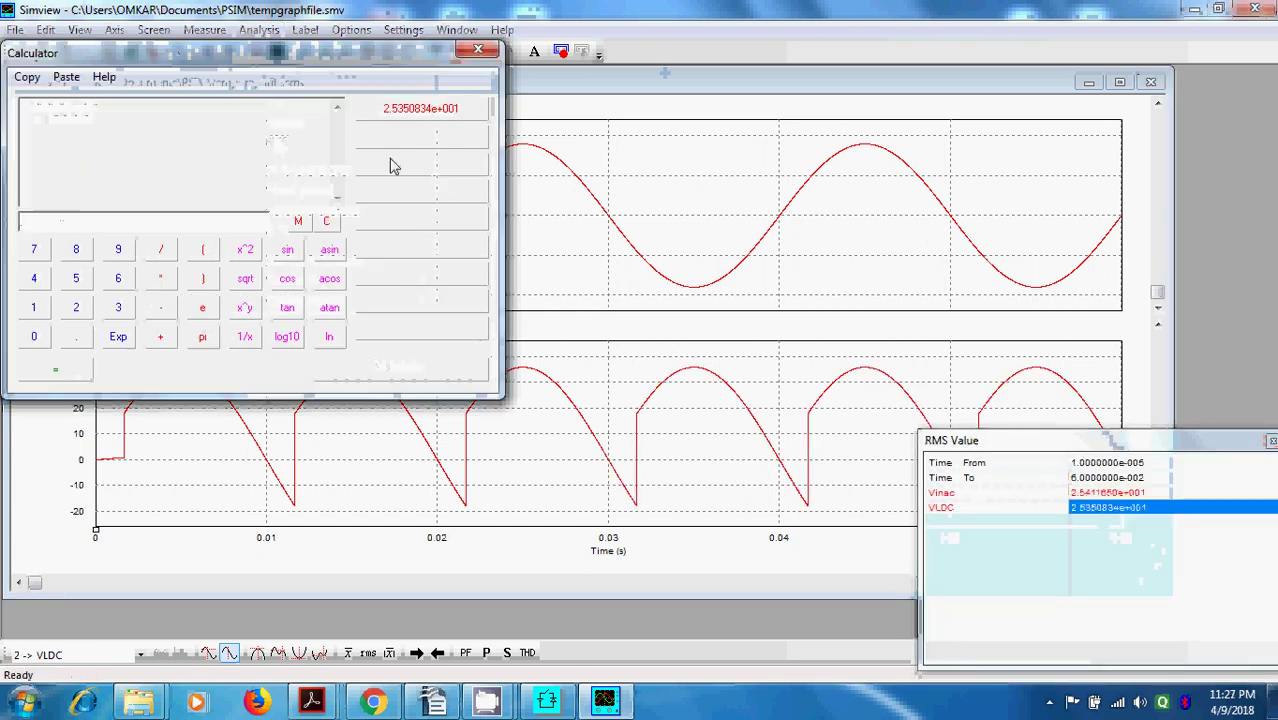
left_click(83, 374)
double_click(440, 112)
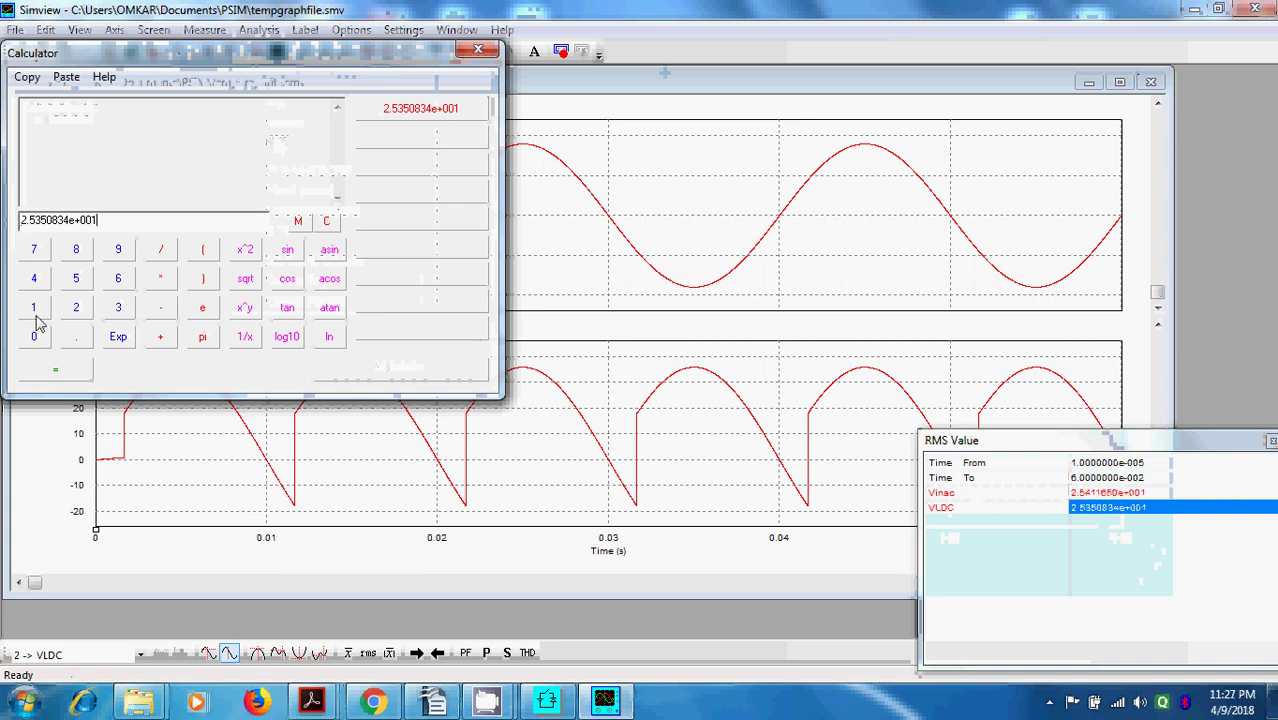
left_click(57, 368)
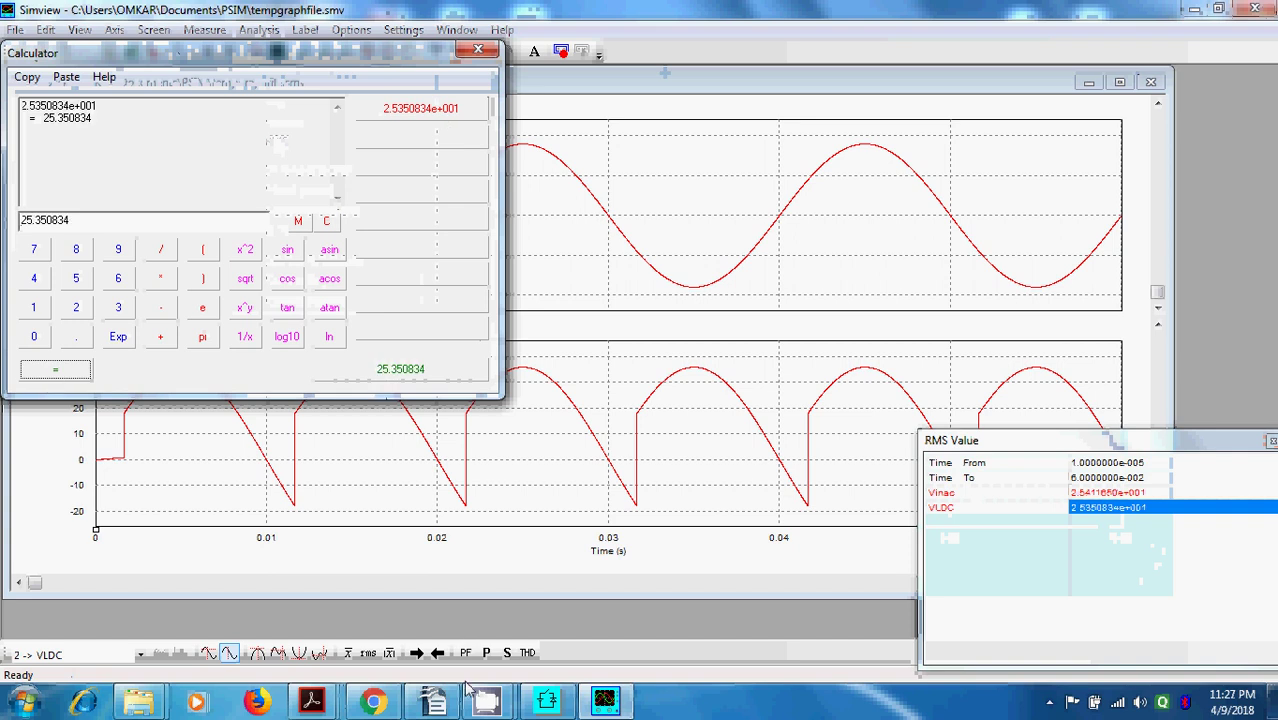
Compare the measured RMS of VLDC with the lab manual's theoretical RMS load voltage, then close the calculator and RMS Value readout in Simview.
left_click(437, 700)
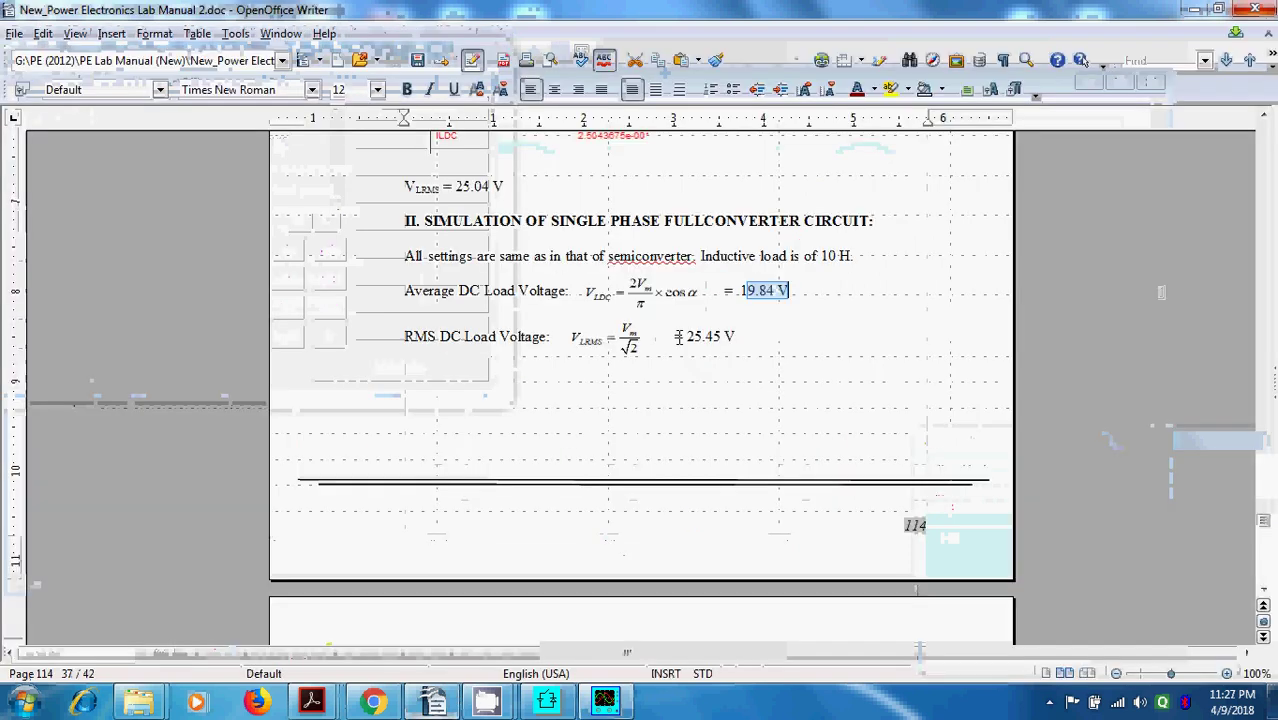
left_click_drag(679, 337, 744, 336)
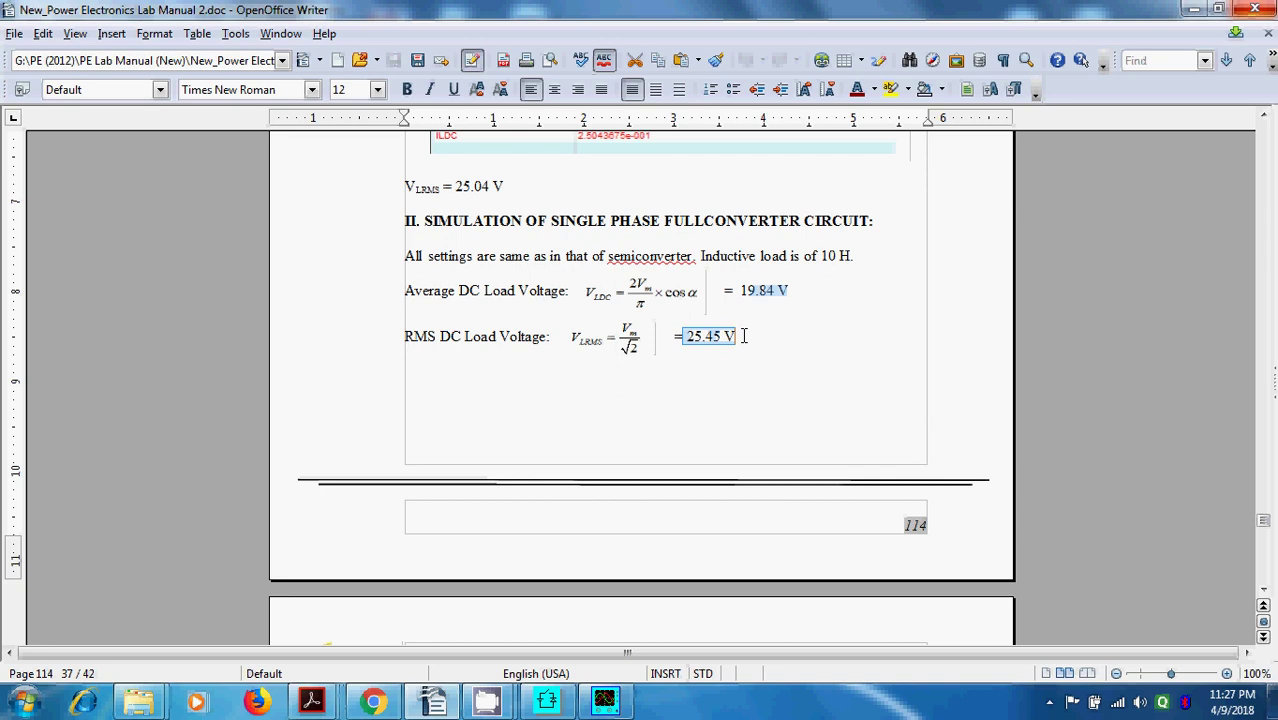
left_click(547, 700)
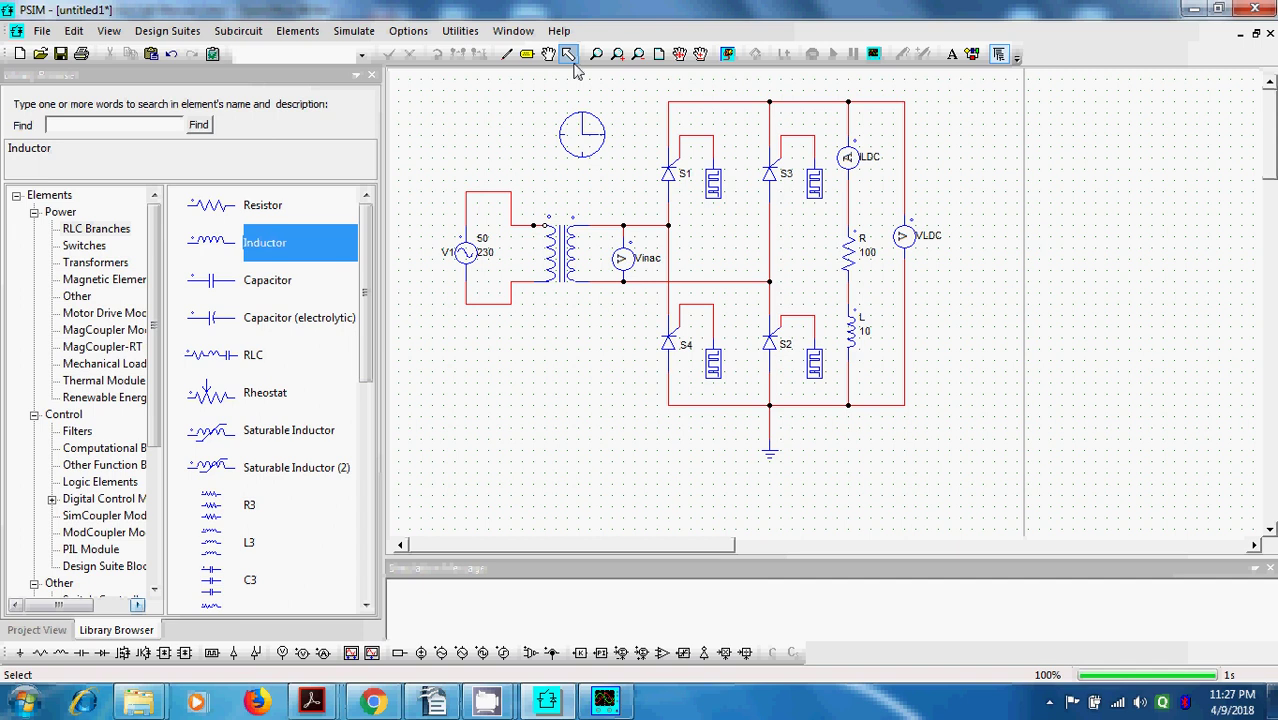
left_click(604, 698)
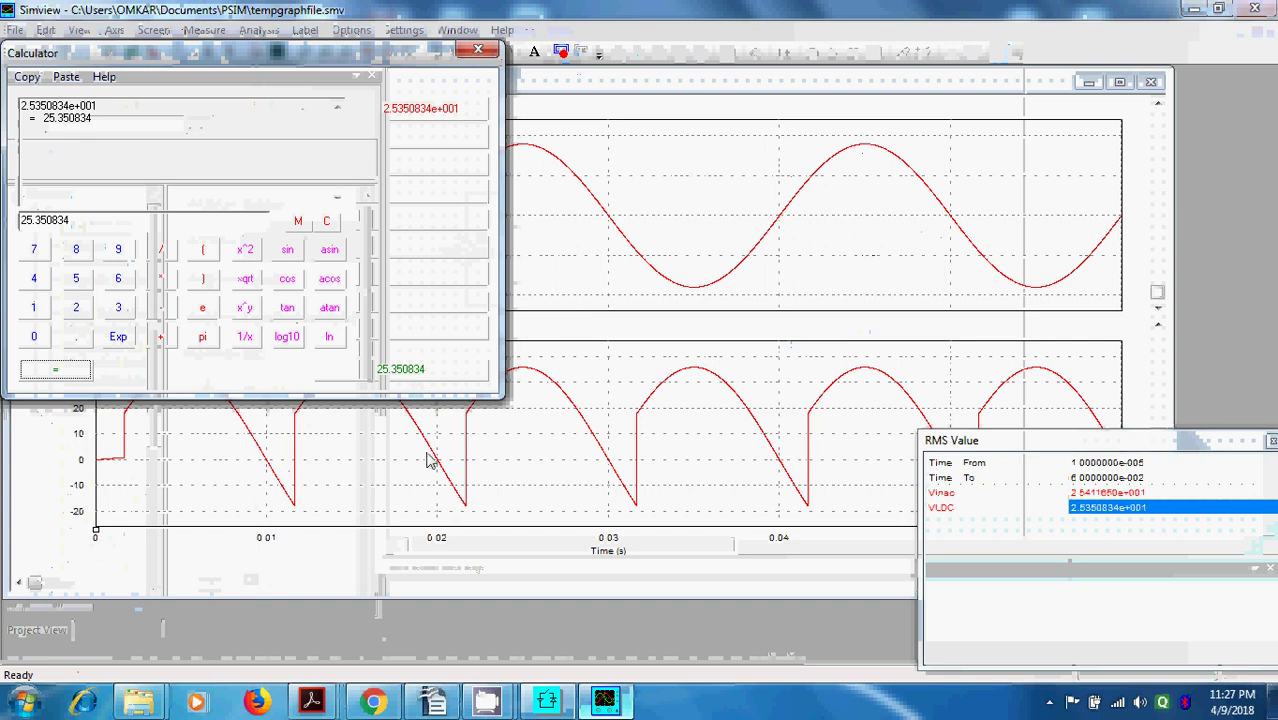
left_click(478, 49)
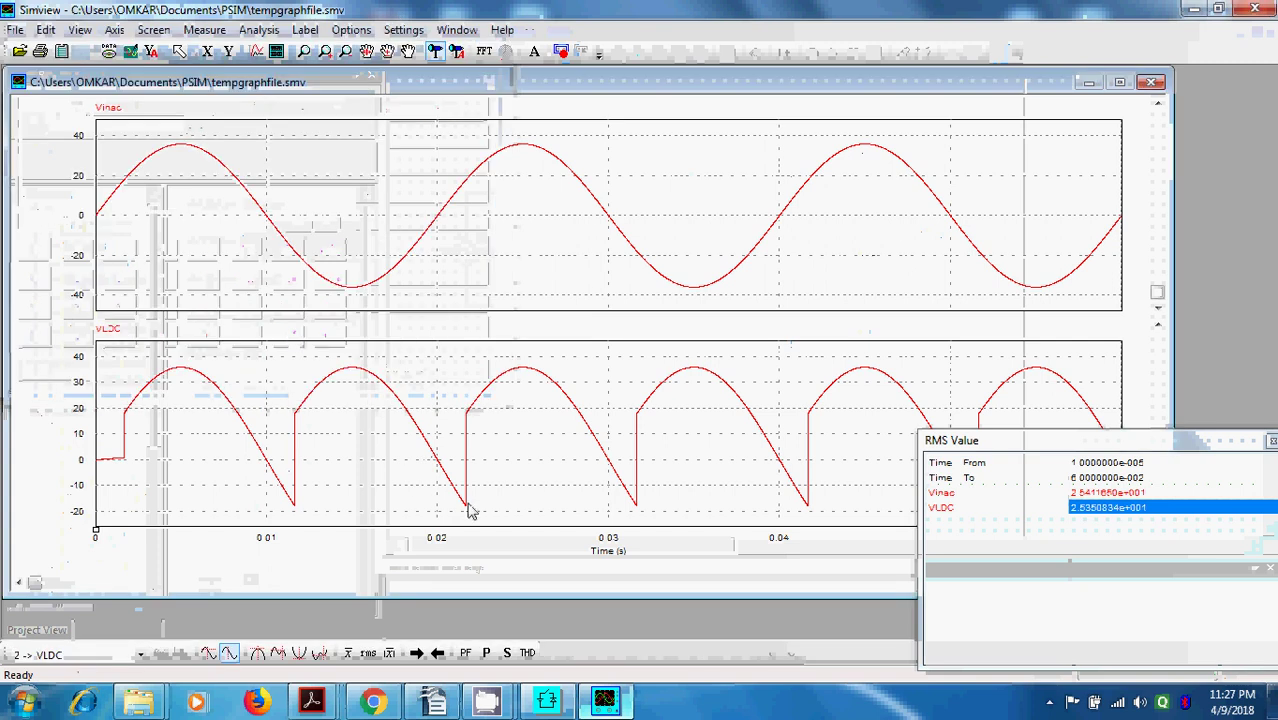
left_click(1270, 440)
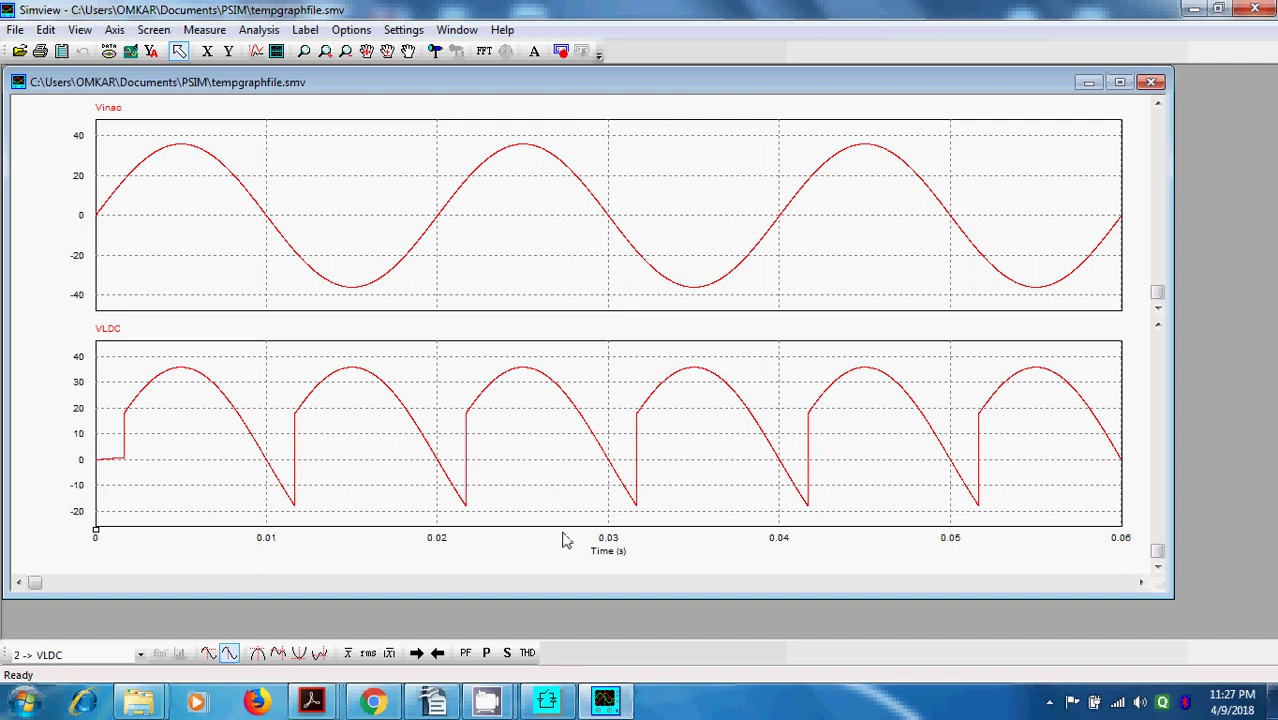
In PSIM, add a freewheeling diode beside the RL load and wire it between the upper and lower DC rails.
left_click(548, 702)
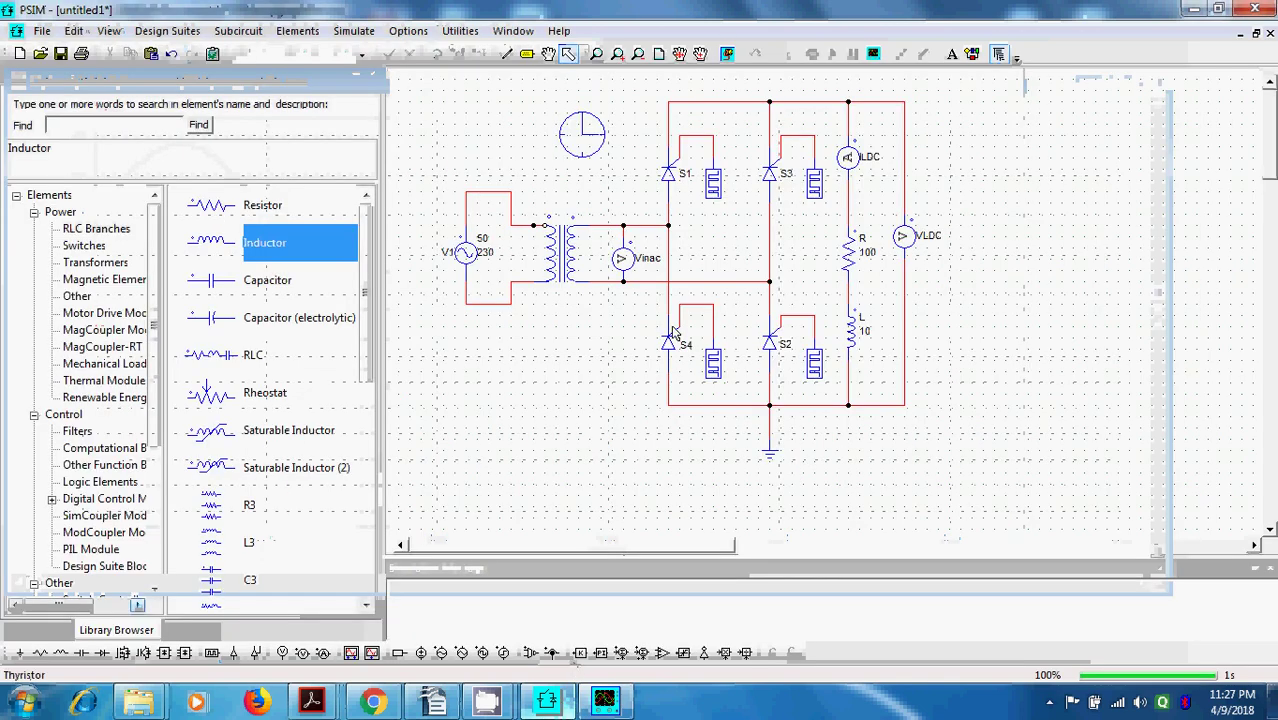
left_click(84, 245)
left_click(262, 206)
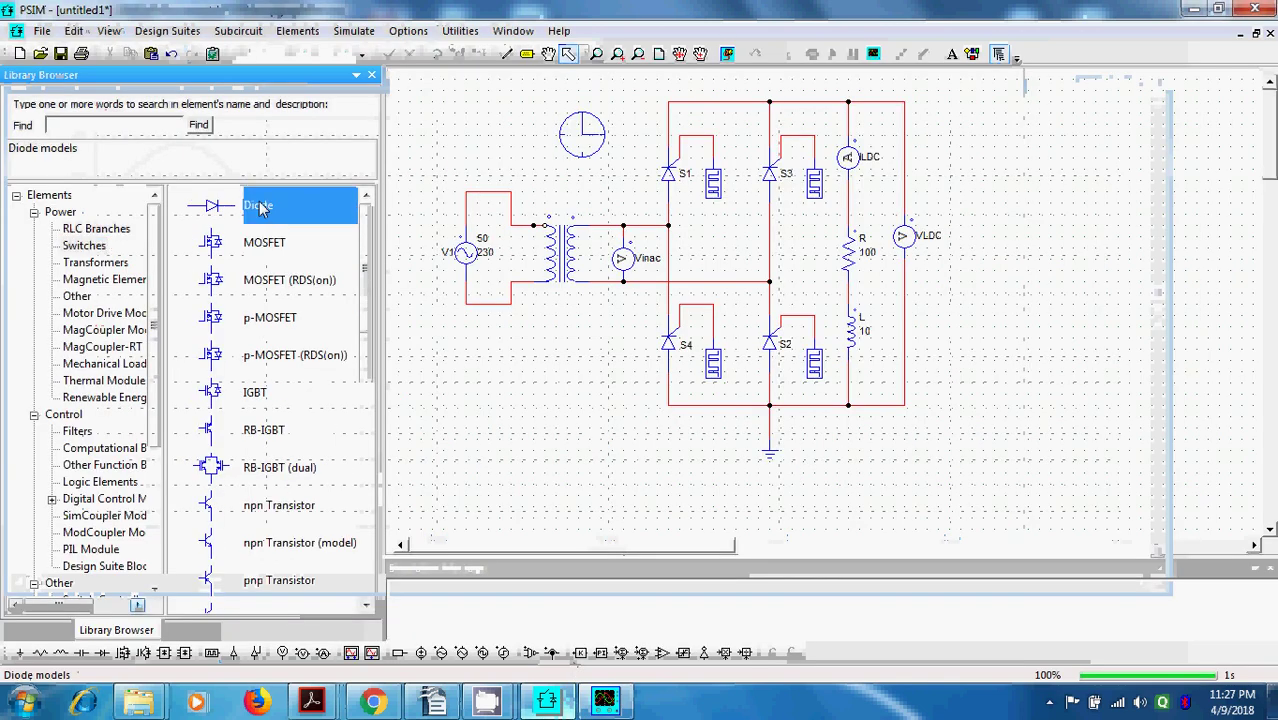
left_click_drag(224, 216, 840, 254)
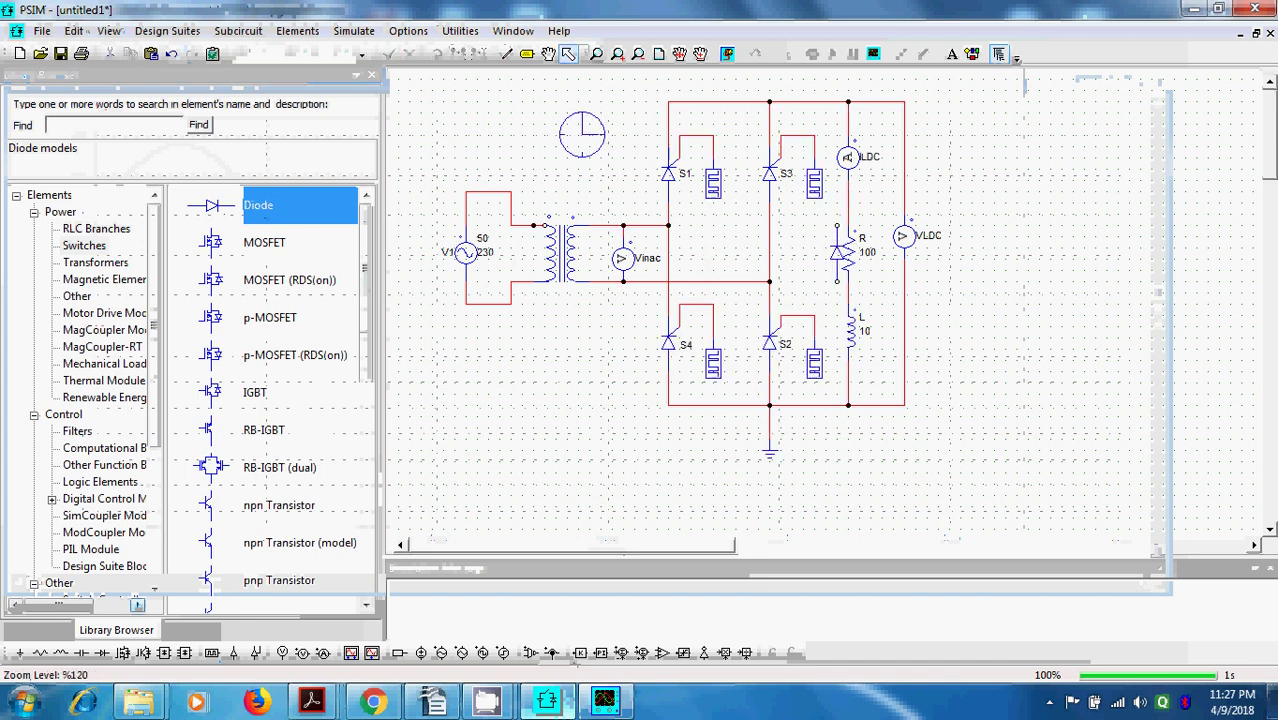
left_click(506, 53)
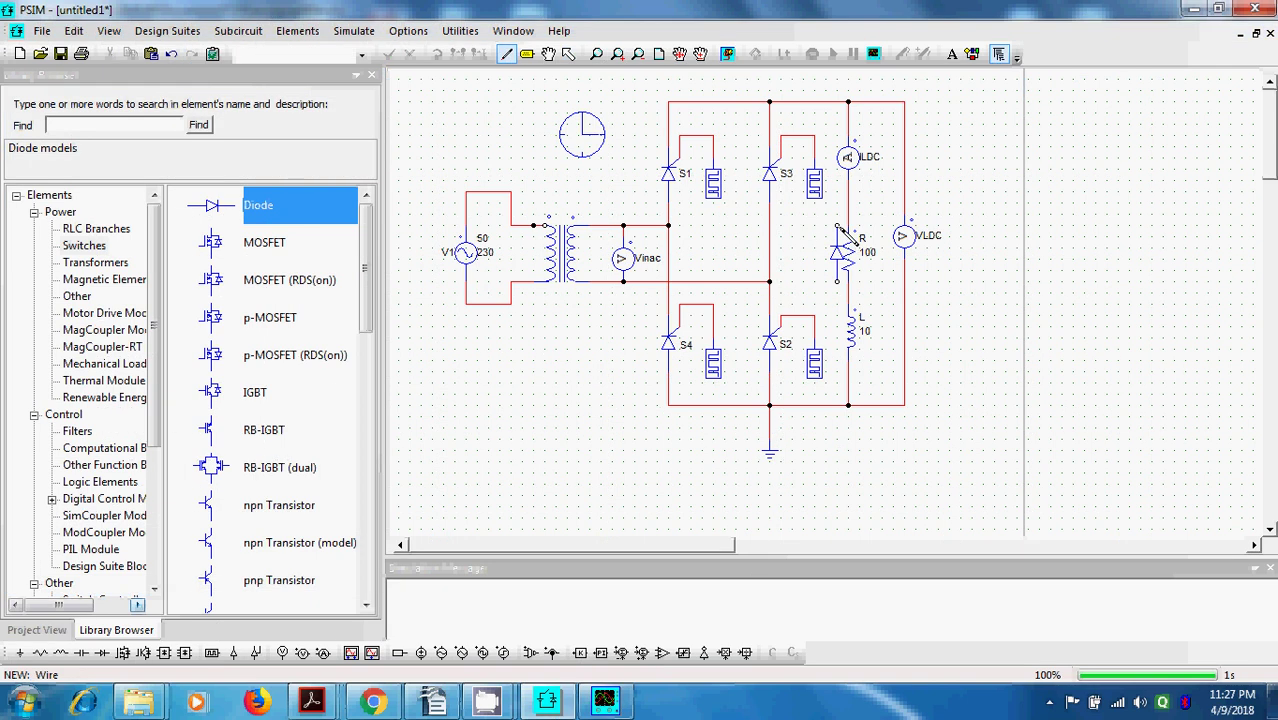
left_click_drag(838, 226, 838, 102)
left_click_drag(838, 282, 838, 405)
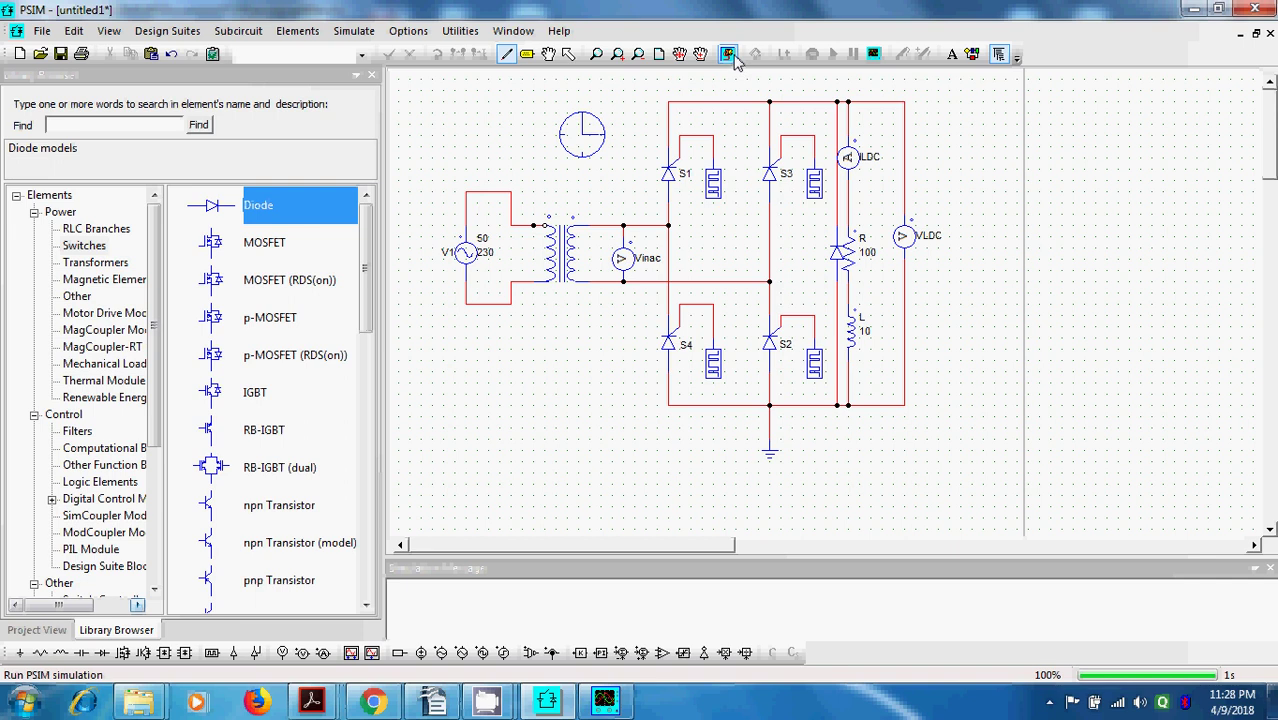
Try to run the simulation with the diode and add a third screen showing VLDC to the existing graph.
key("F8")
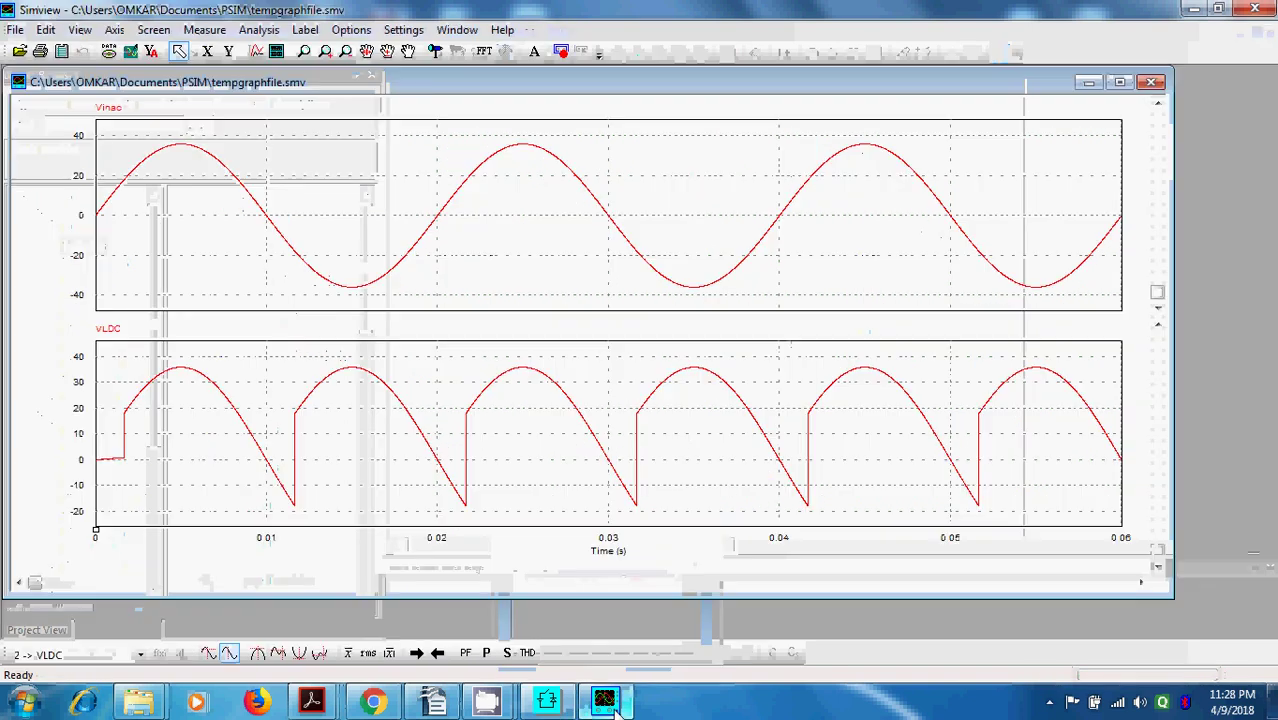
left_click(276, 51)
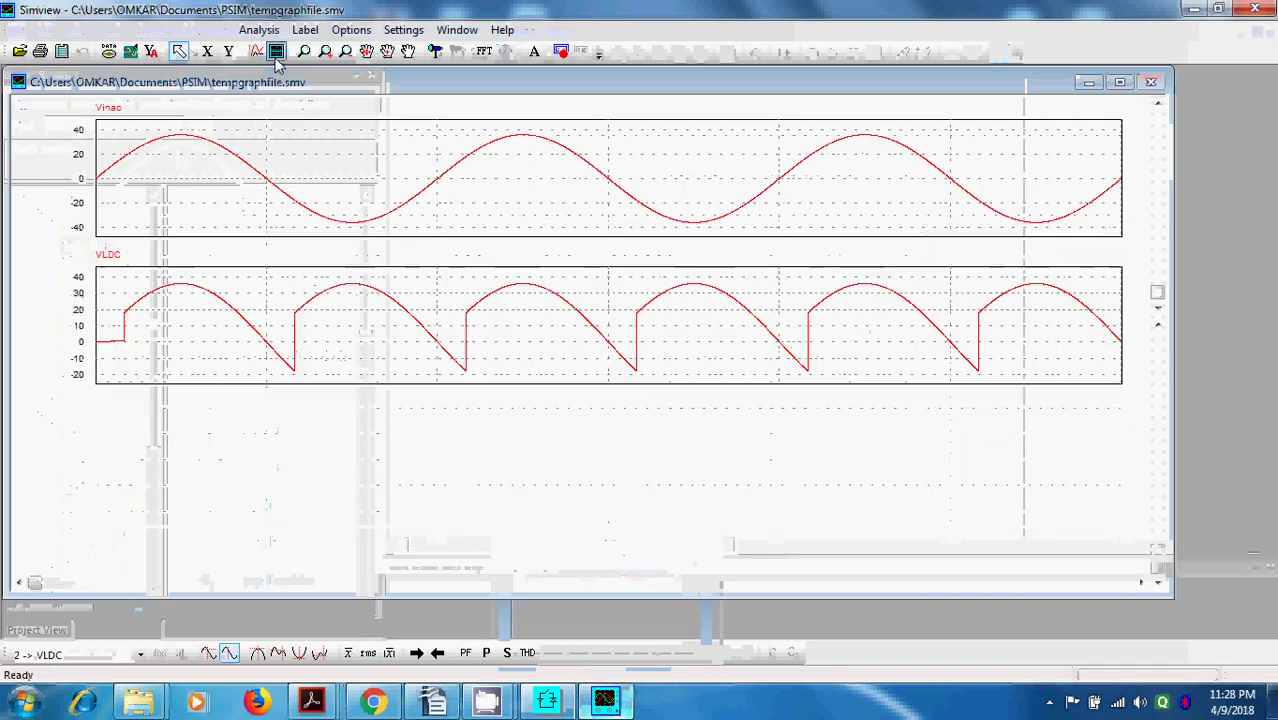
left_click(422, 242)
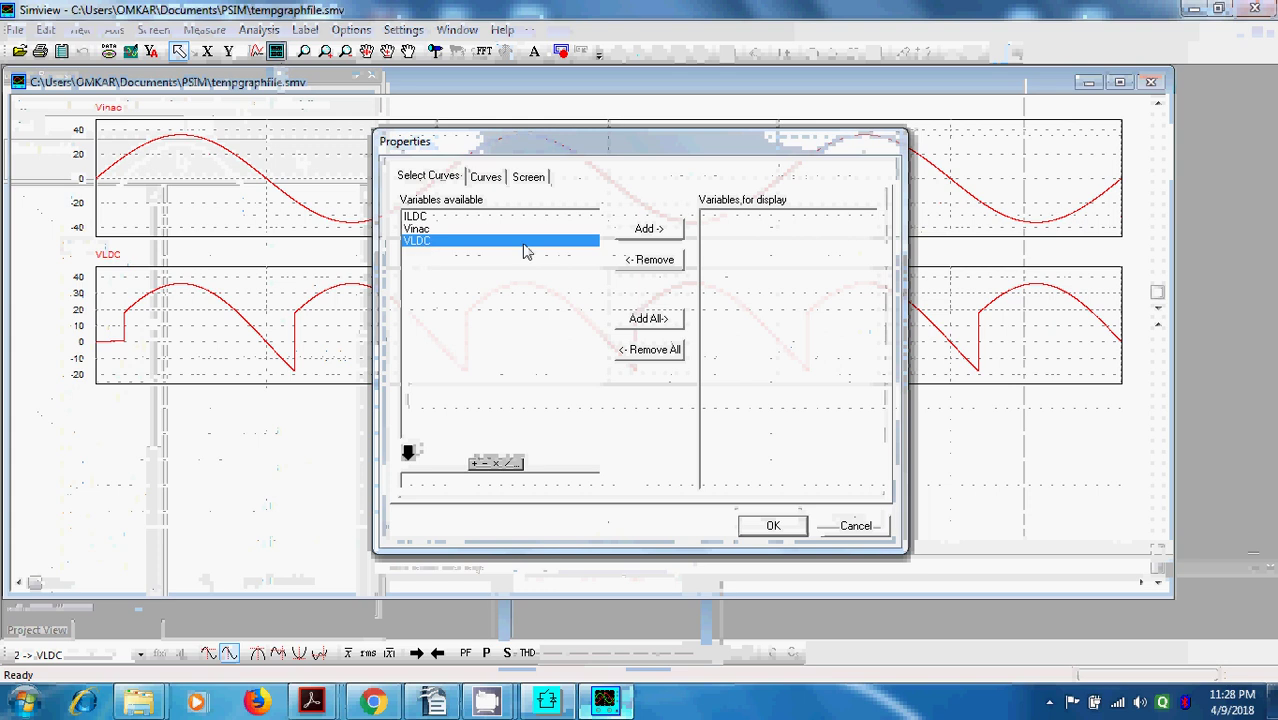
left_click(648, 230)
left_click(772, 525)
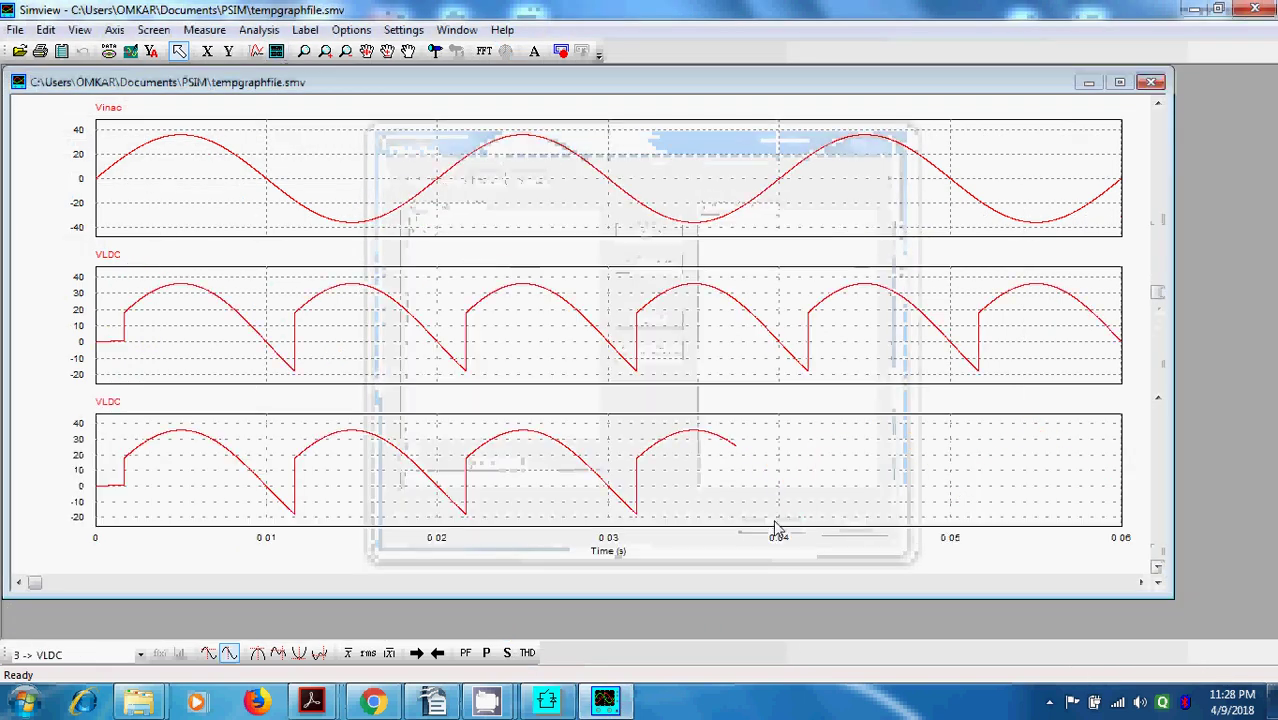
Close the old graph and Simview, run the PSIM simulation again, and plot Vinac.
left_click(1152, 82)
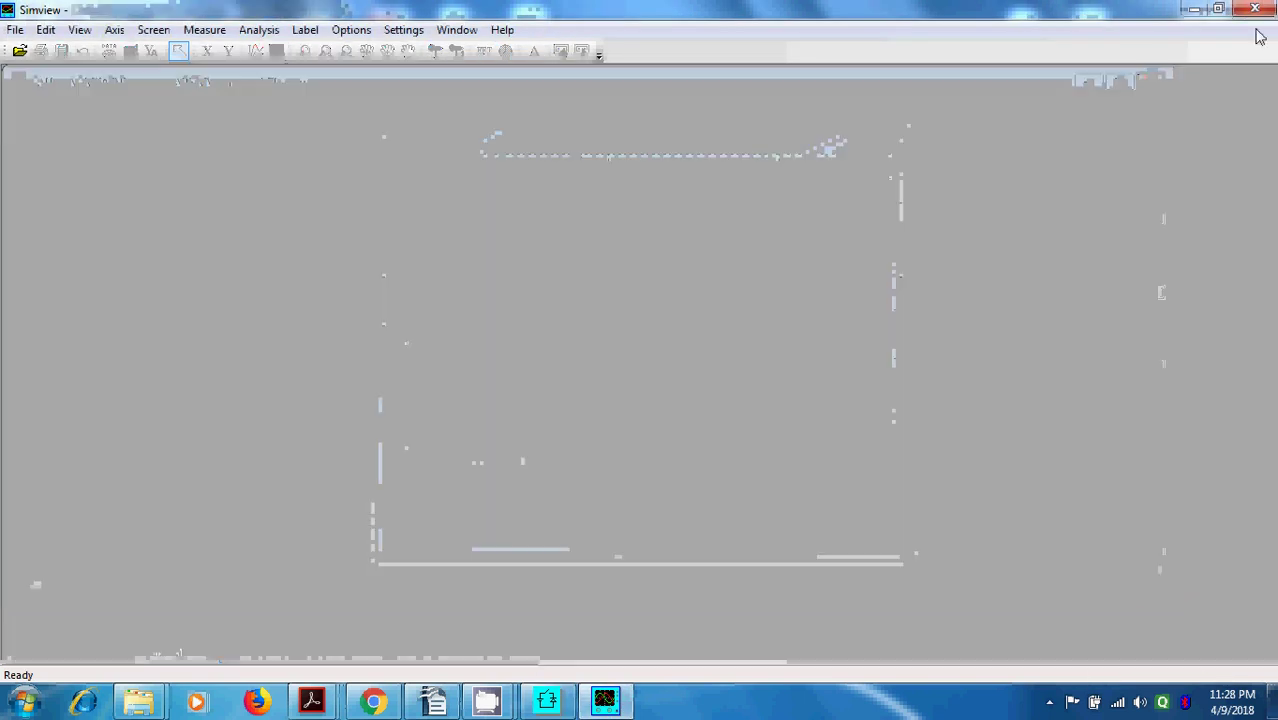
left_click(1255, 8)
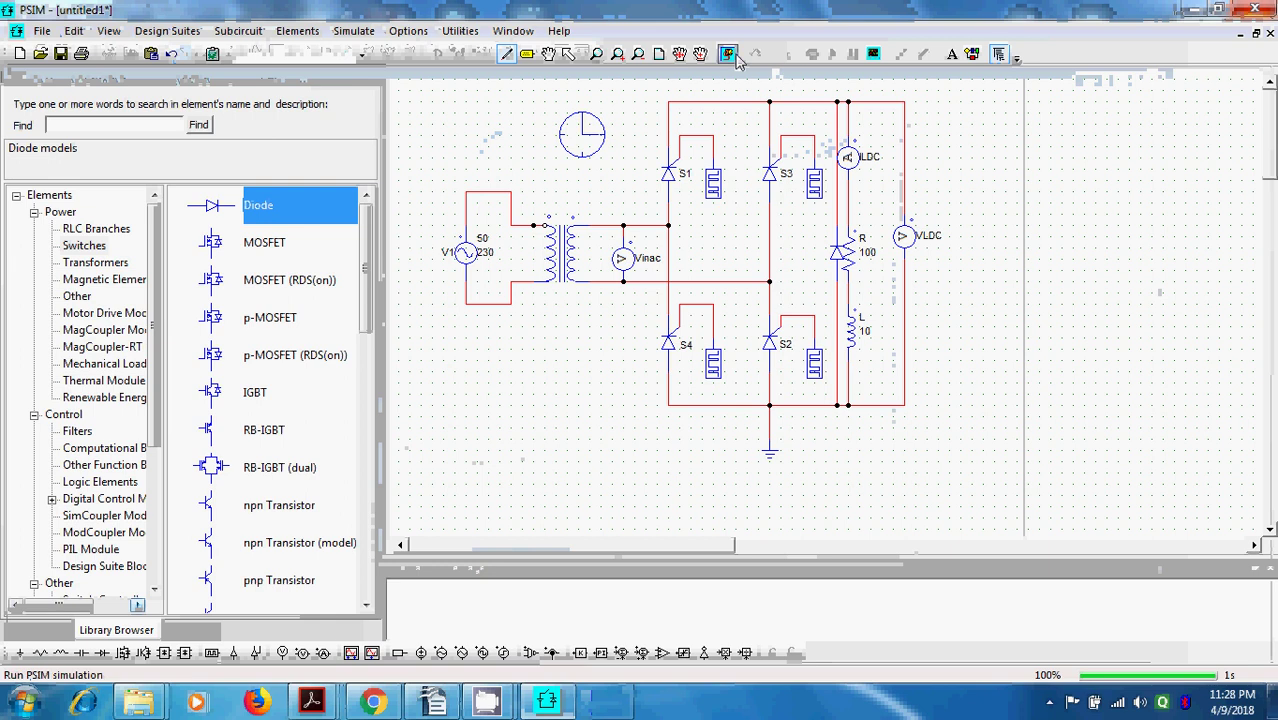
left_click(729, 55)
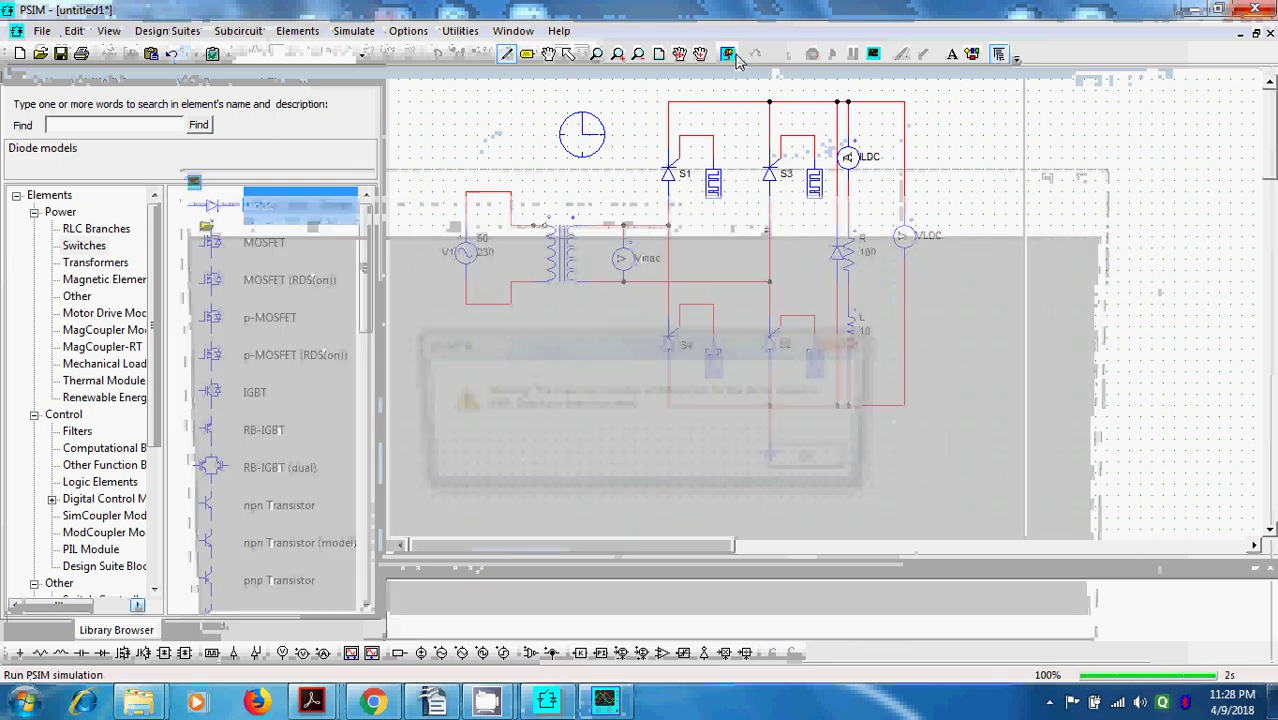
left_click(850, 470)
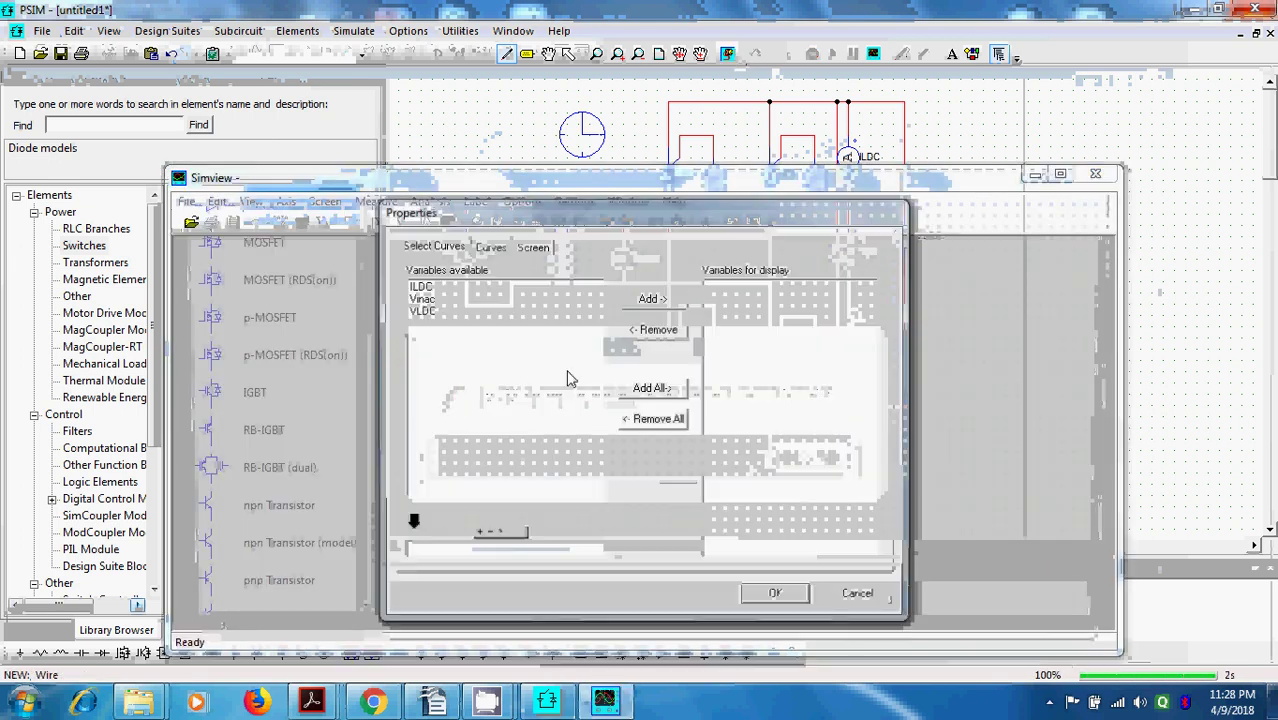
left_click(428, 299)
left_click(648, 300)
left_click(777, 595)
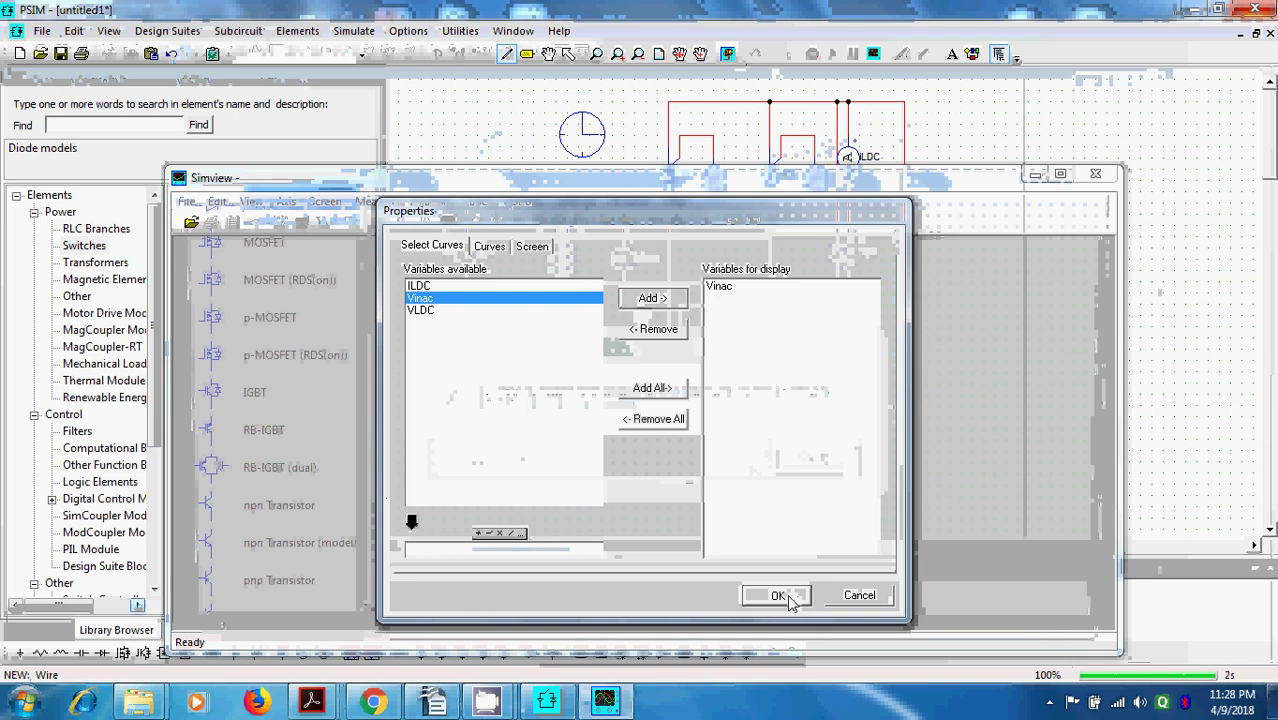
Add a second screen with the VLDC curve below Vinac, maximize Simview, and enlarge the graph window.
left_click(281, 222)
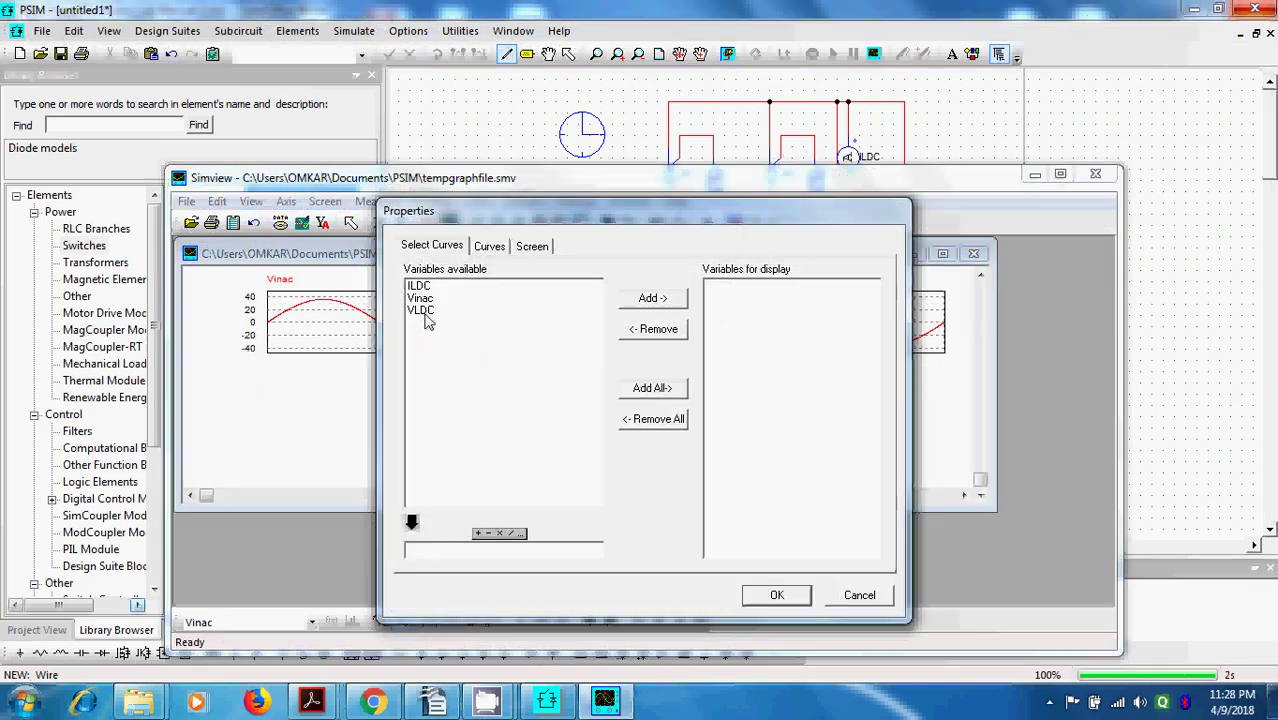
left_click(424, 310)
left_click(630, 300)
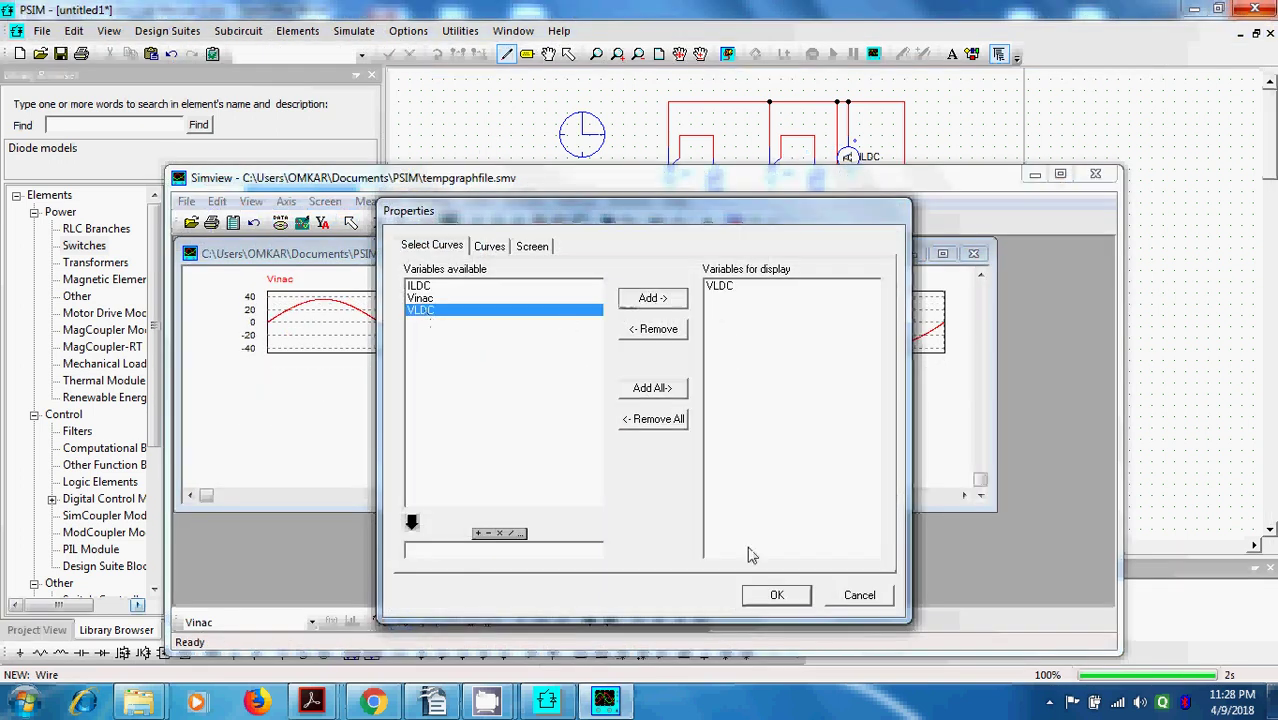
left_click(777, 595)
double_click(605, 185)
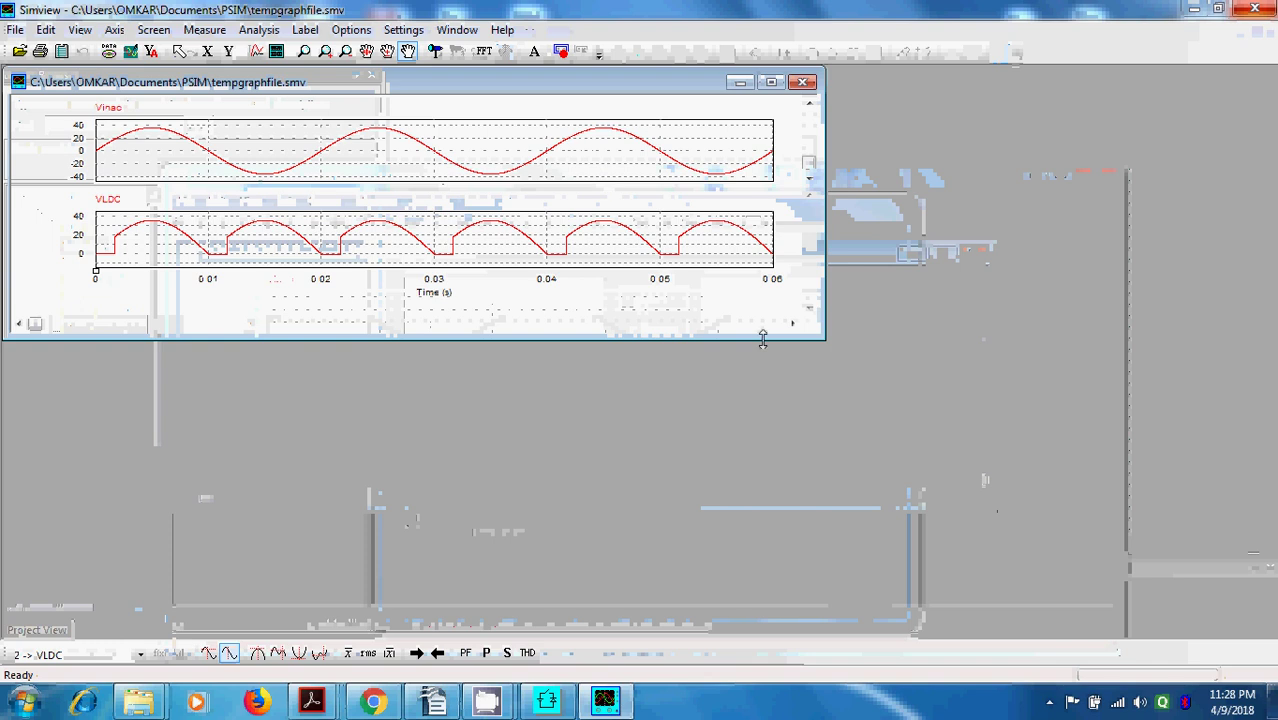
left_click_drag(825, 340, 1124, 537)
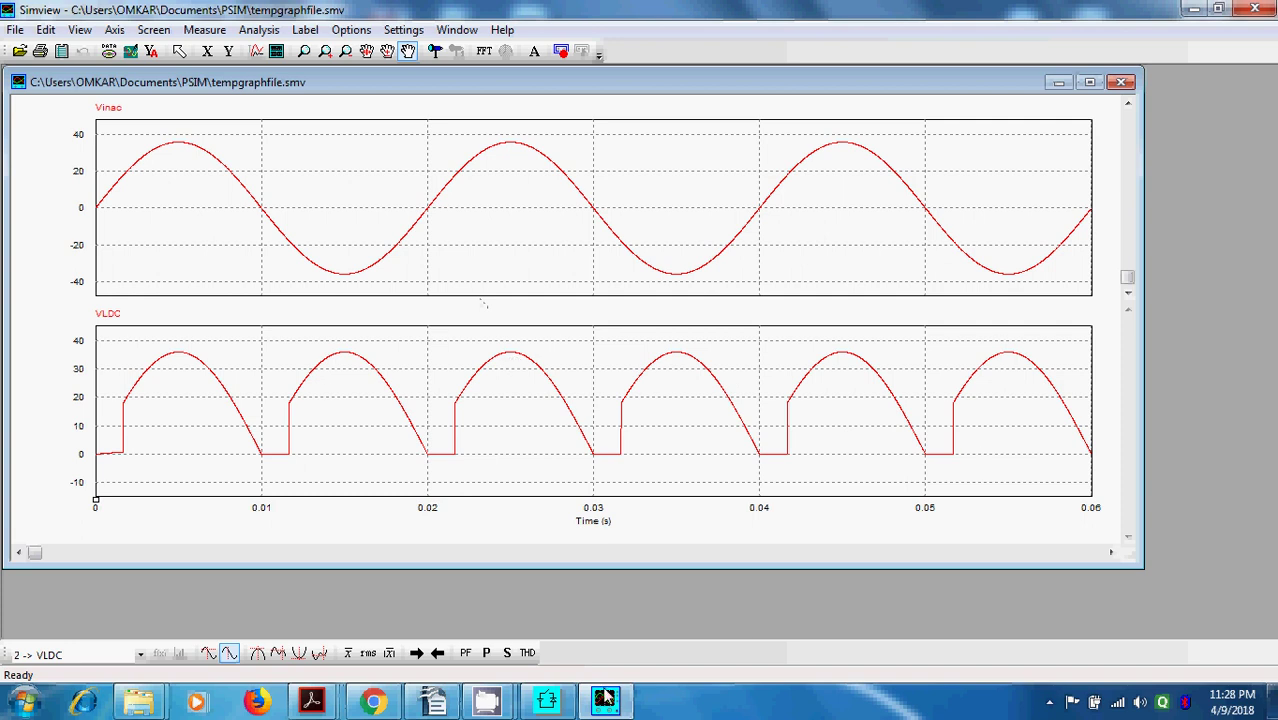
Switch to PE Unit 3.pdf in Acrobat Reader and examine the three-phase voltage source inverter circuit with balanced star R load.
left_click(547, 702)
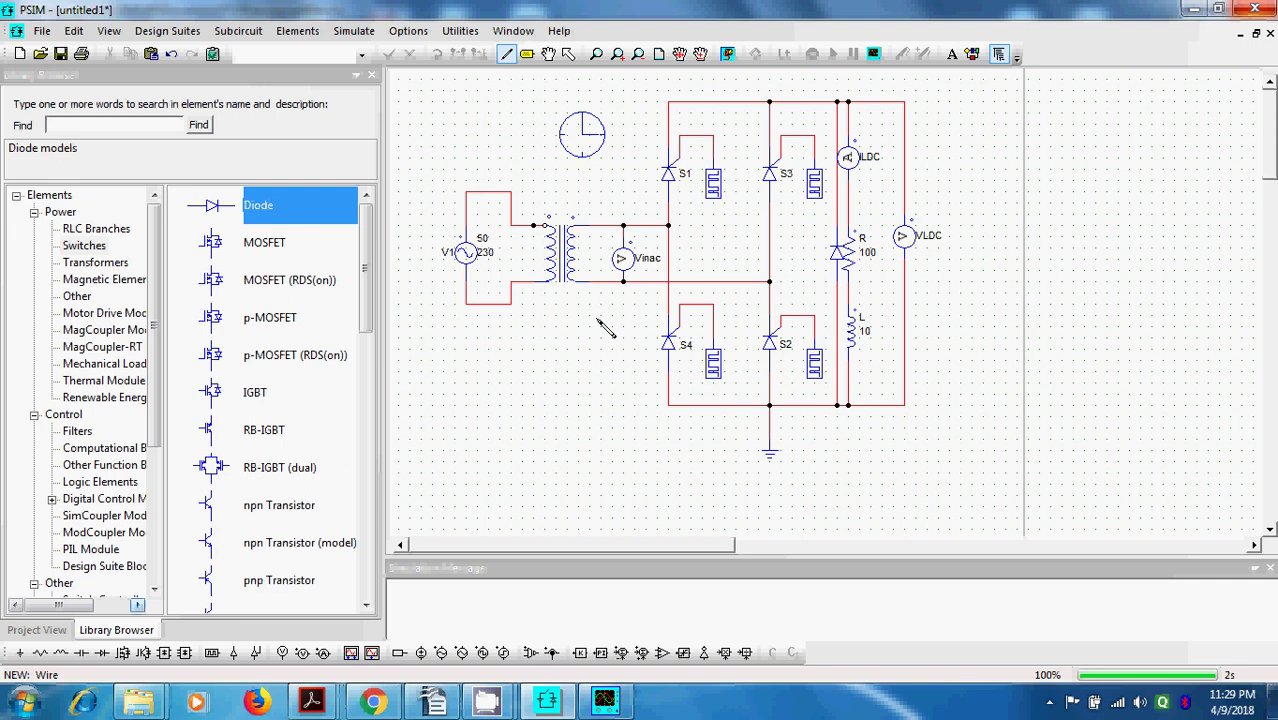
mouse_move(311, 703)
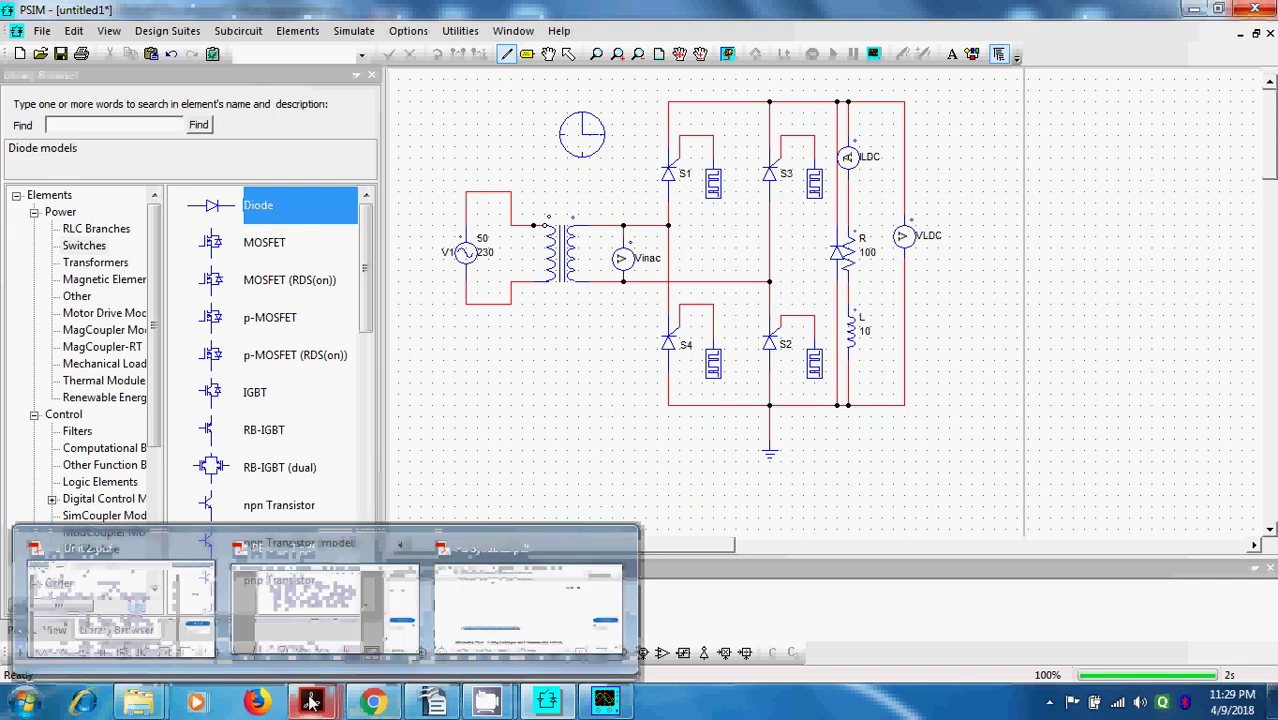
left_click(362, 562)
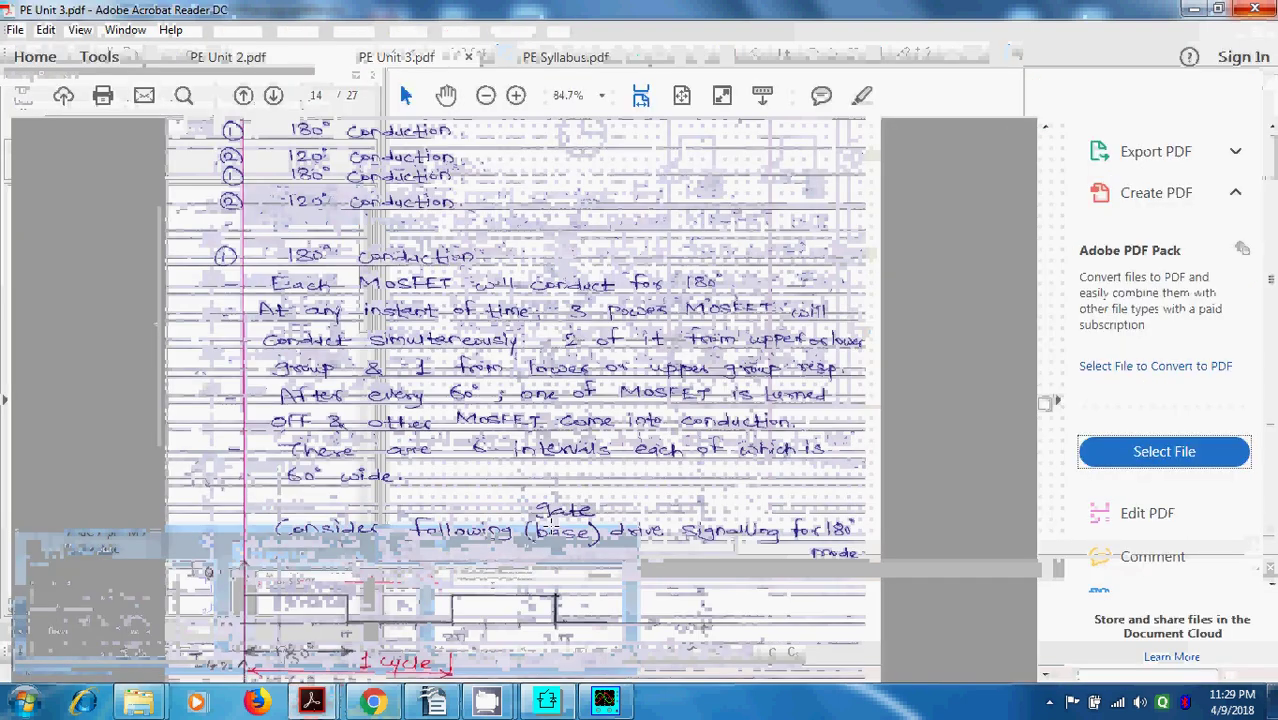
scroll(552, 522, "up", 10)
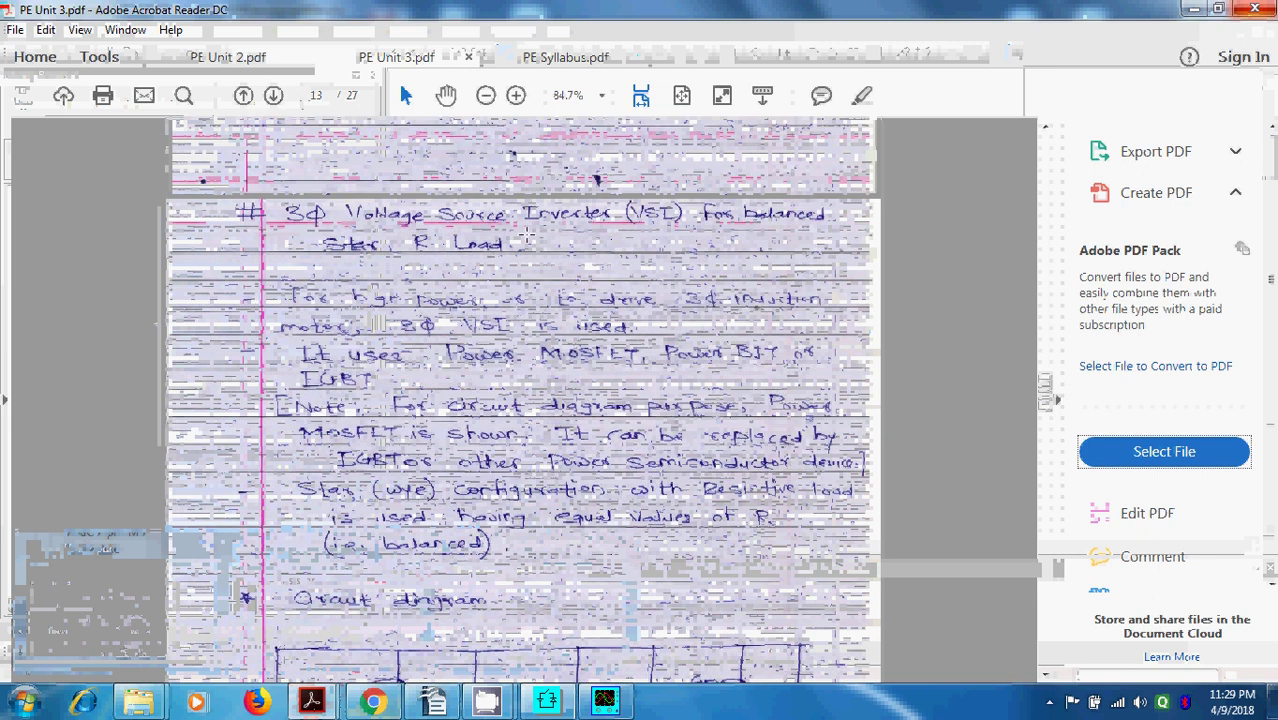
scroll(503, 343, "down", 10)
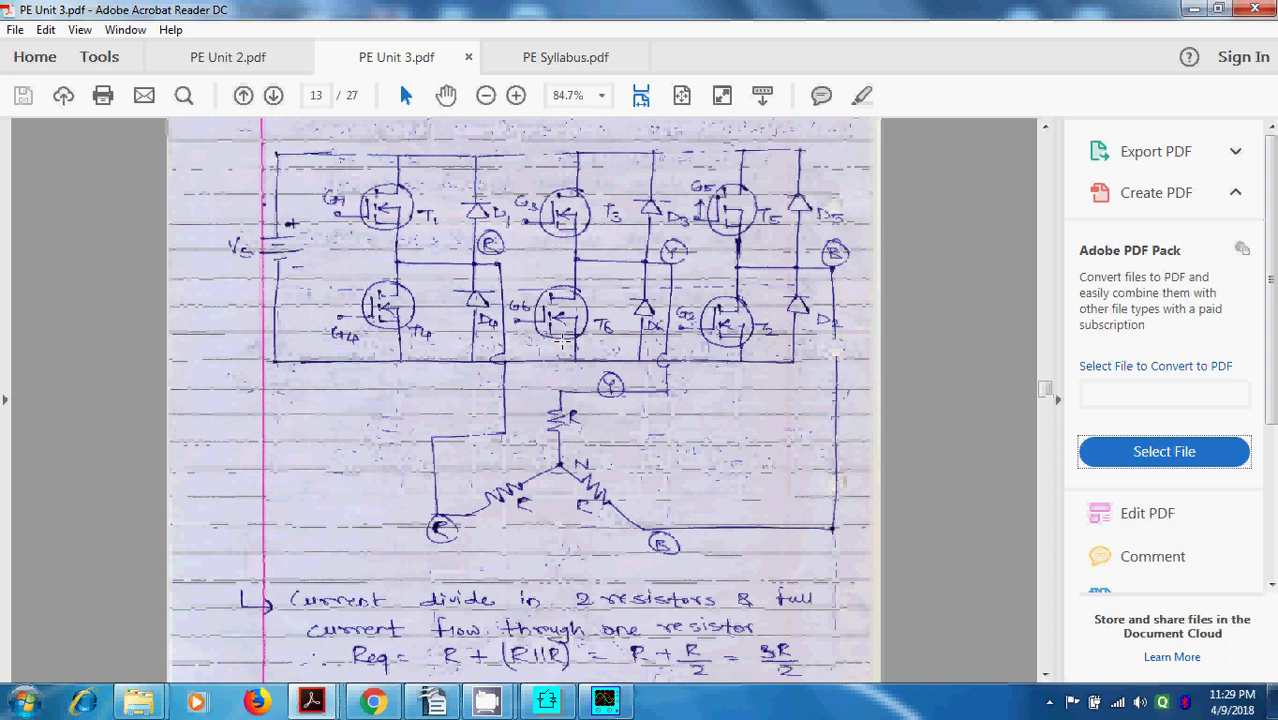
scroll(563, 343, "up", 1)
scroll(848, 287, "up", 1)
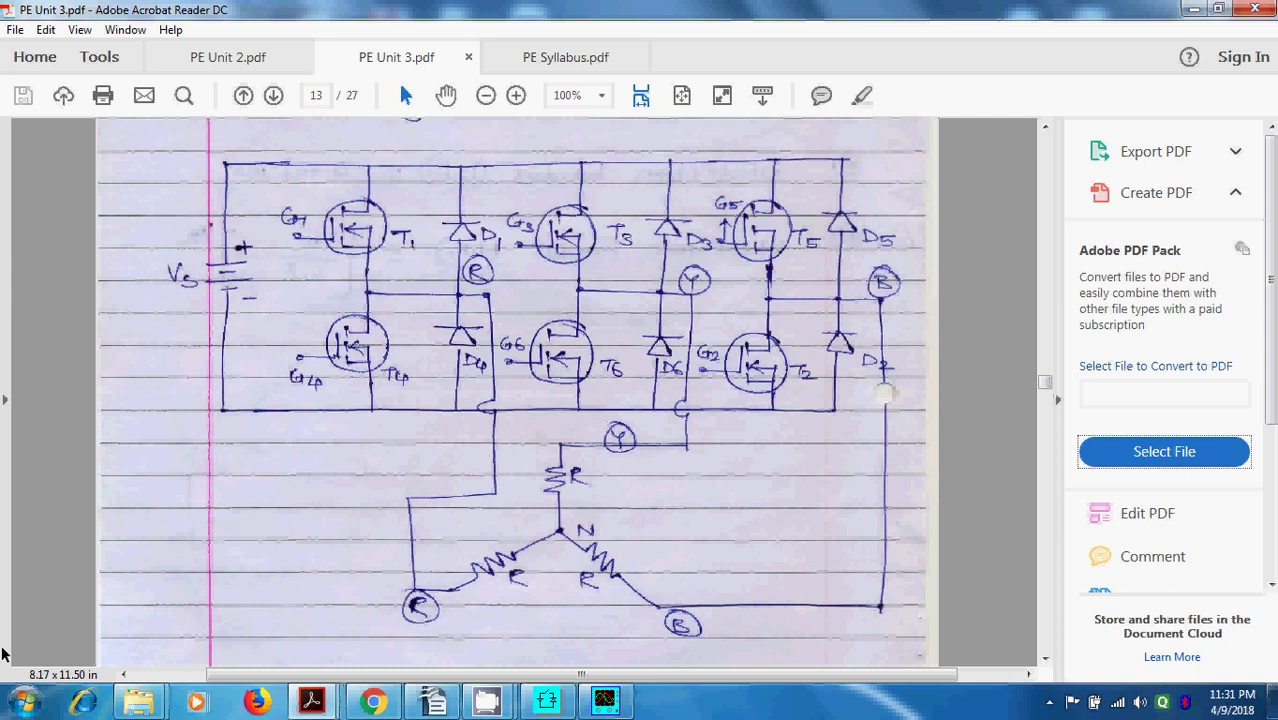
Read the notes on 180° conduction and examine the gate drive waveforms of the six MOSFETs.
scroll(512, 330, "down", 10)
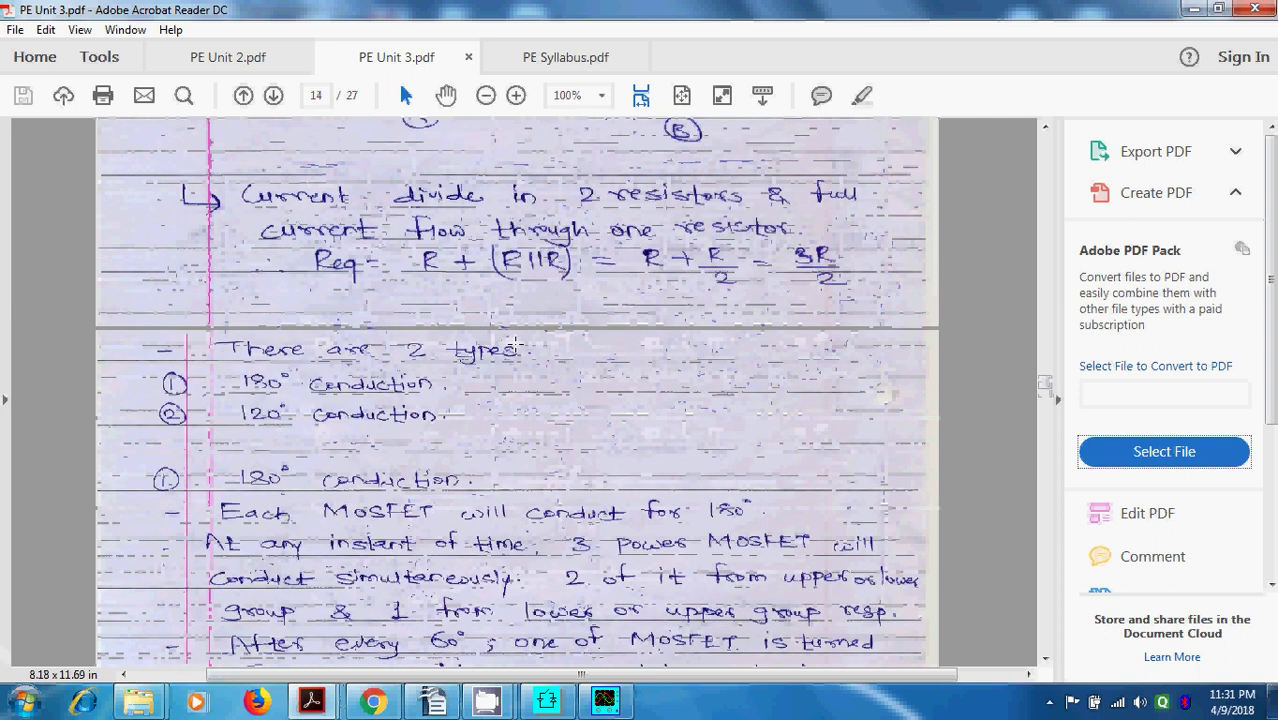
scroll(517, 343, "up", 6)
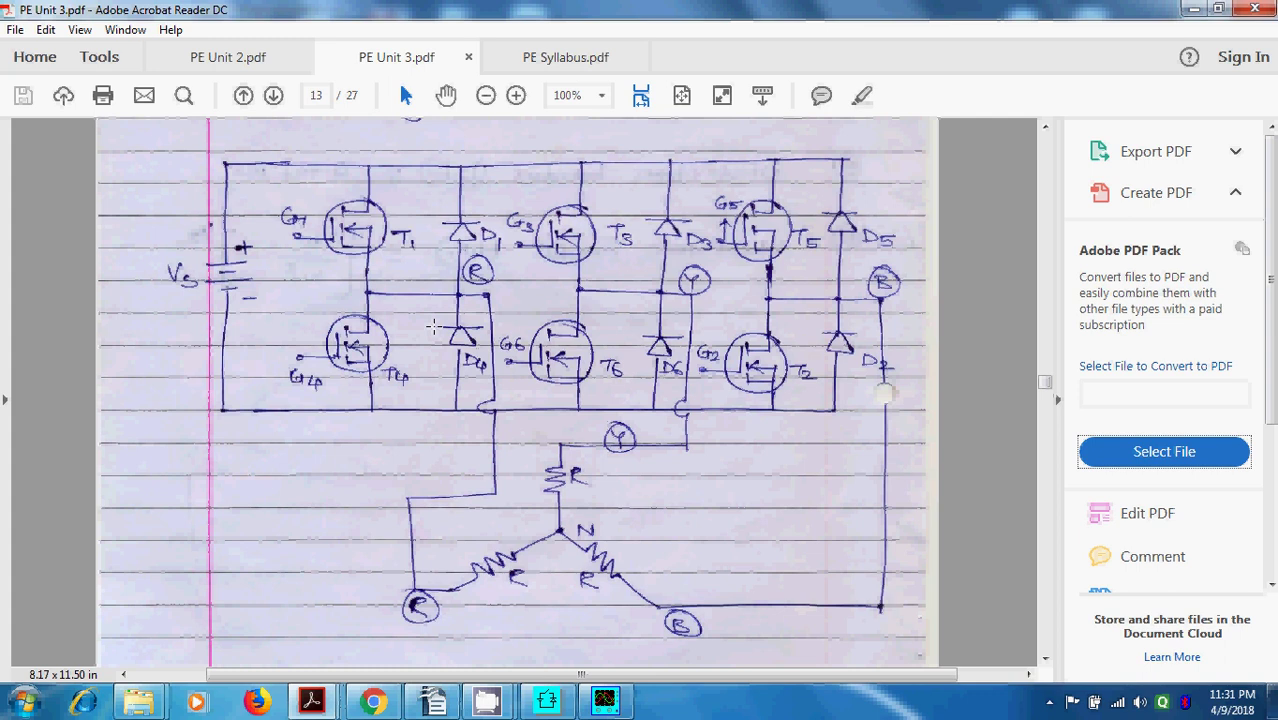
scroll(538, 443, "down", 10)
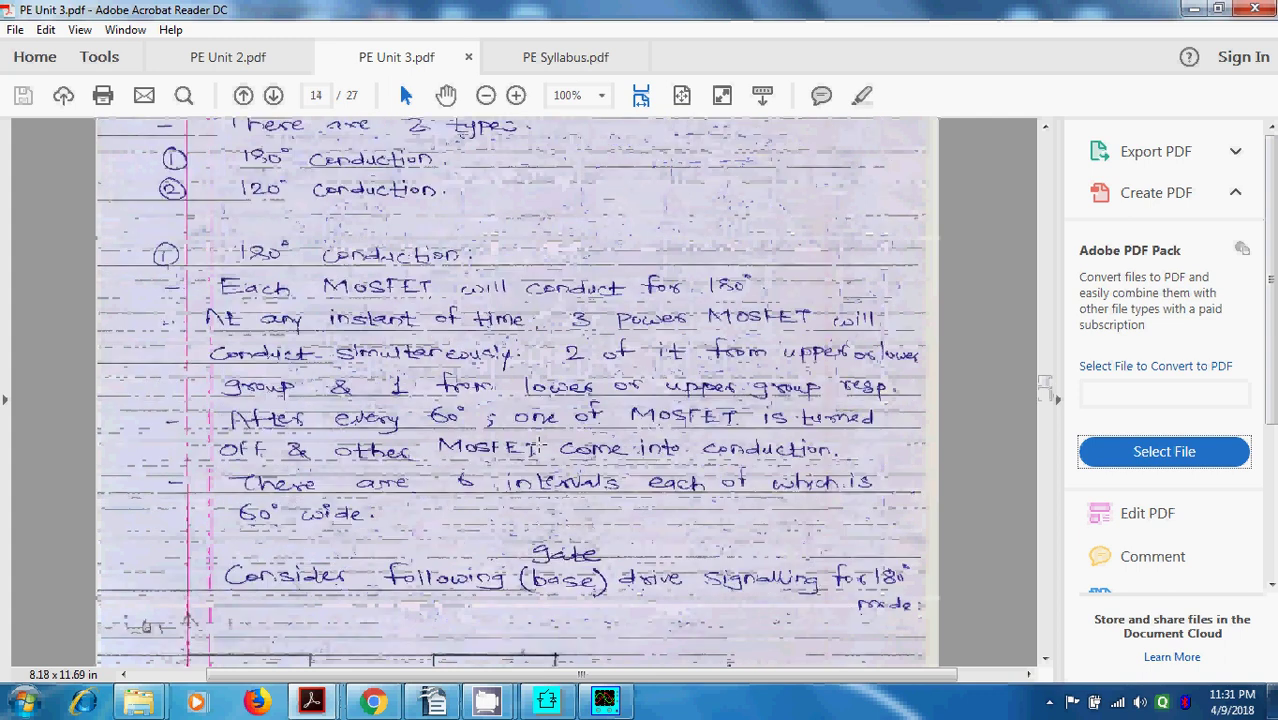
scroll(538, 443, "up", 2)
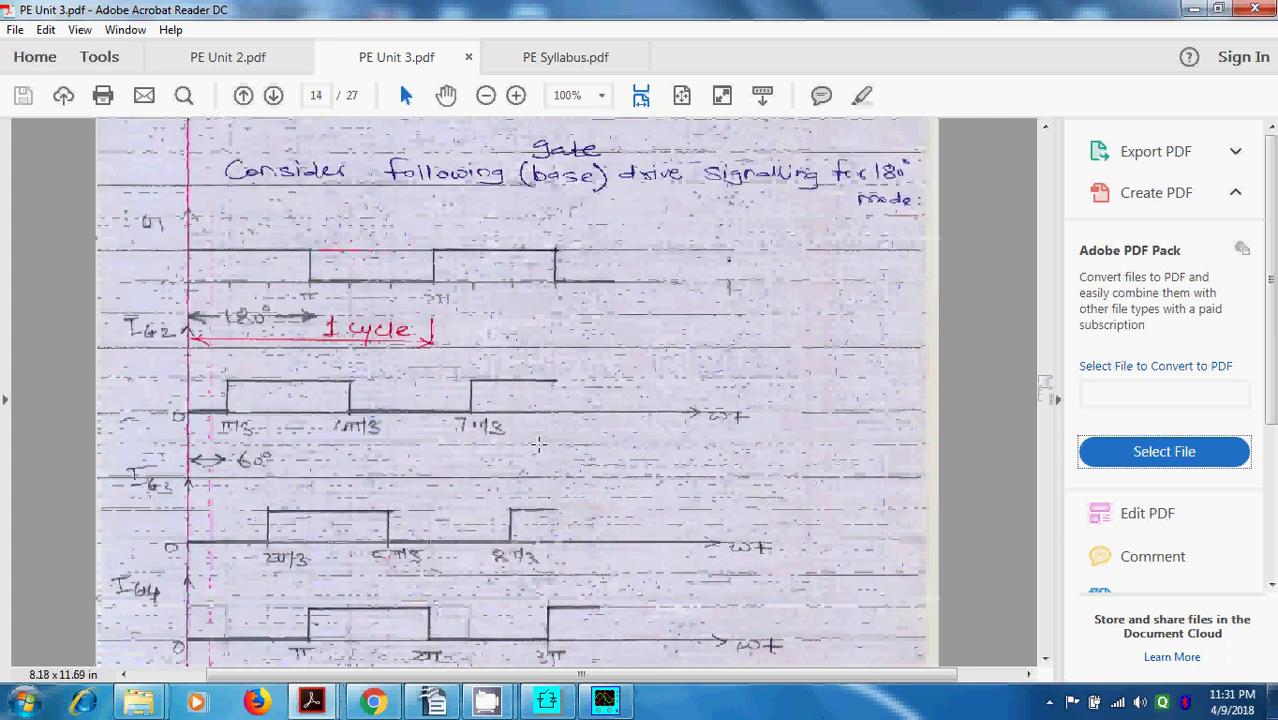
scroll(538, 443, "down", 1)
scroll(538, 443, "up", 2)
scroll(538, 443, "down", 1, "ctrl")
scroll(631, 413, "down", 4)
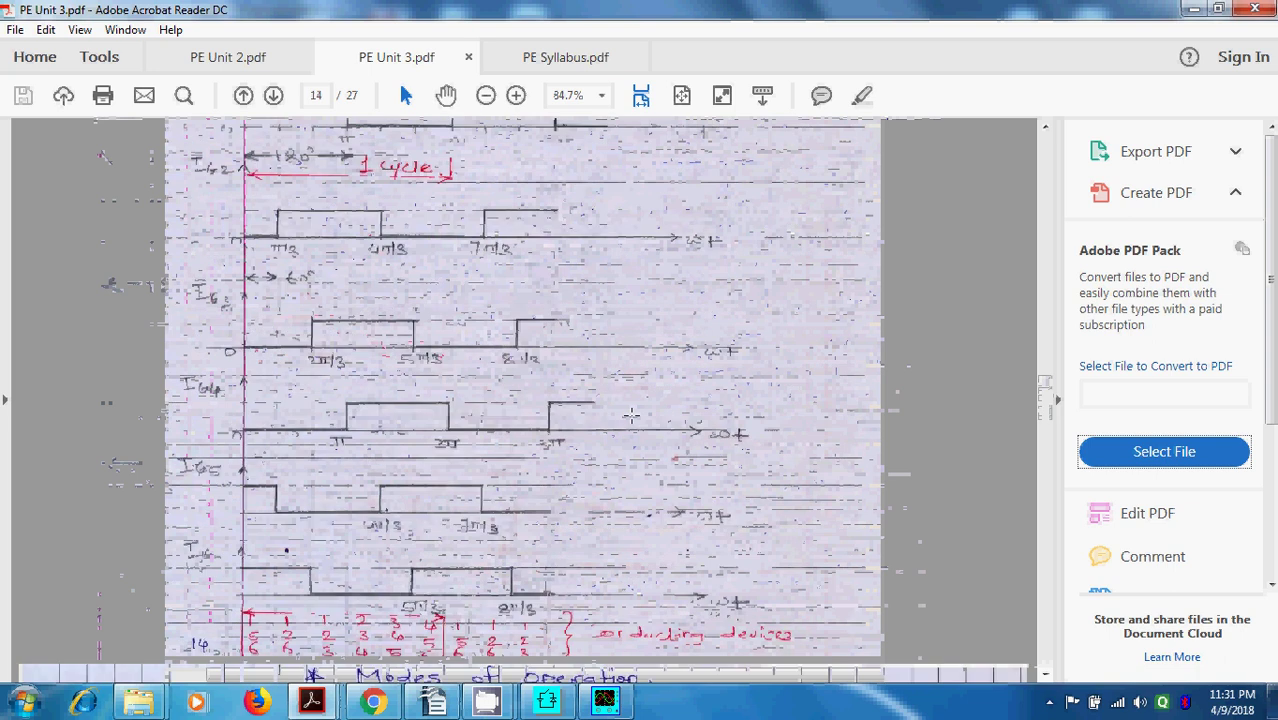
scroll(631, 413, "down", 1)
scroll(631, 413, "up", 1)
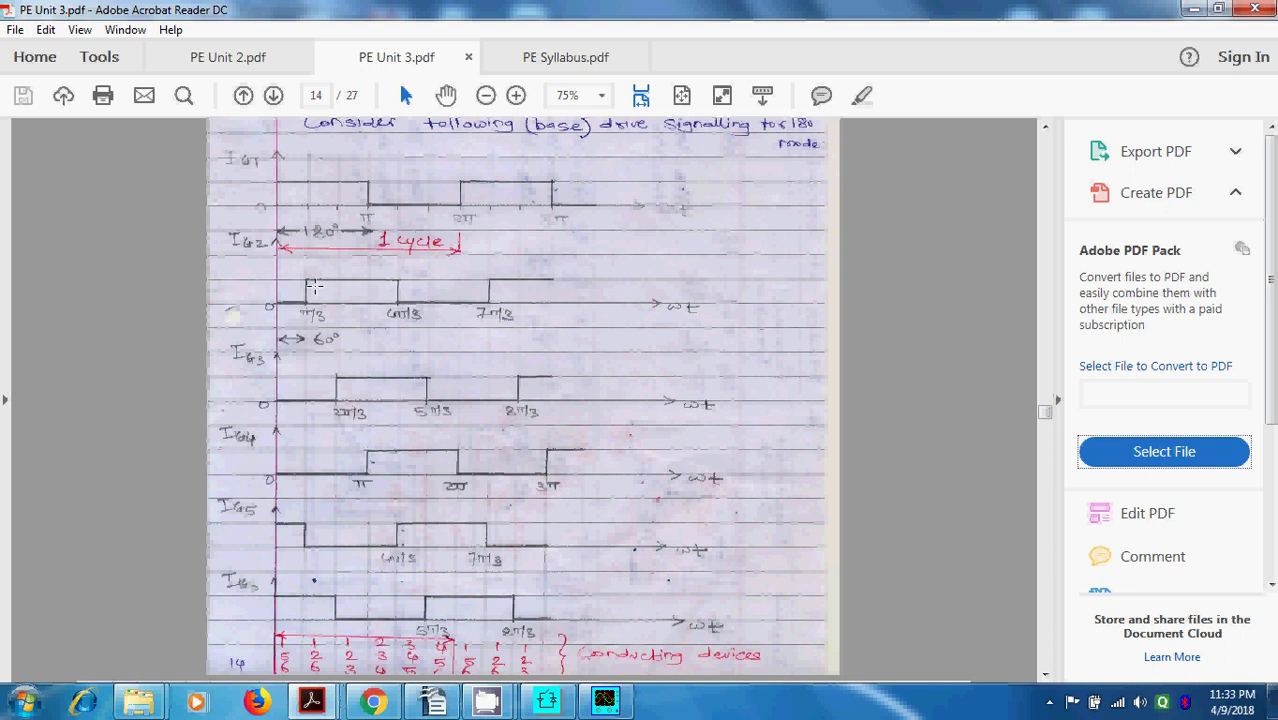
Compare the inverter circuit diagram with the 180° mode gate signals and the conducting devices listed for each interval.
scroll(313, 287, "up", 15)
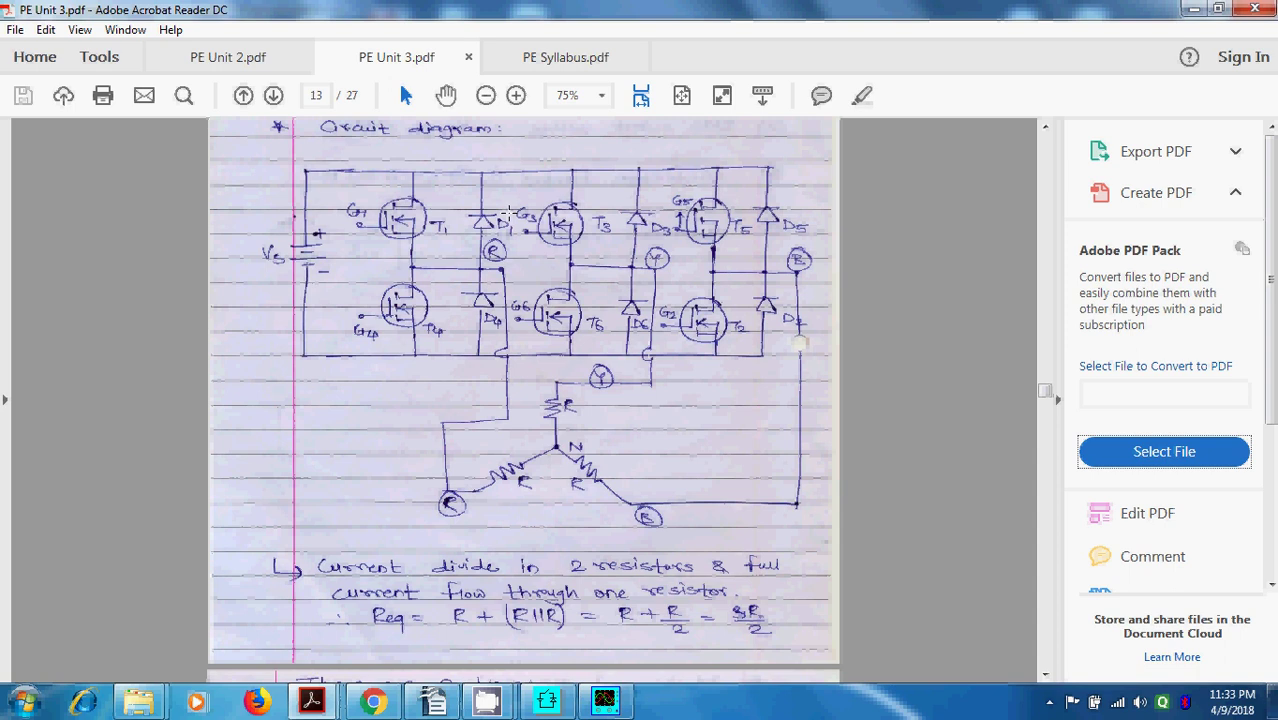
scroll(510, 212, "down", 10)
scroll(365, 408, "down", 3)
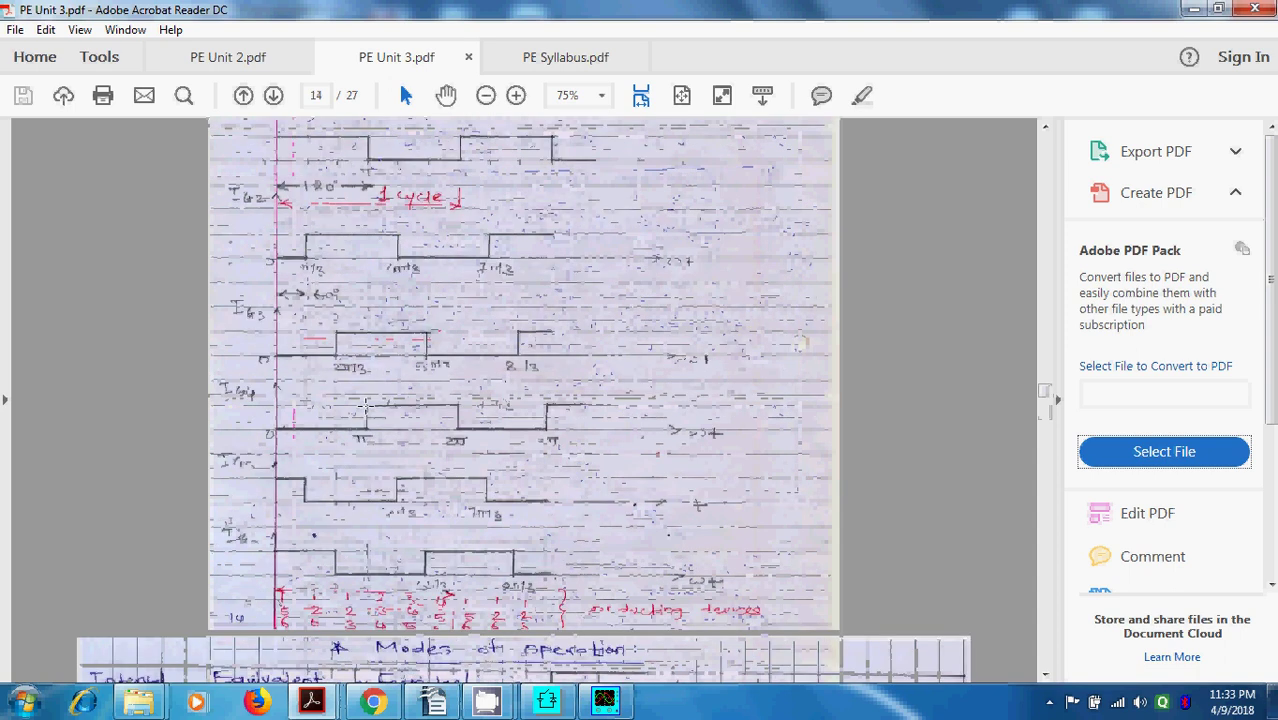
scroll(365, 406, "down", 1)
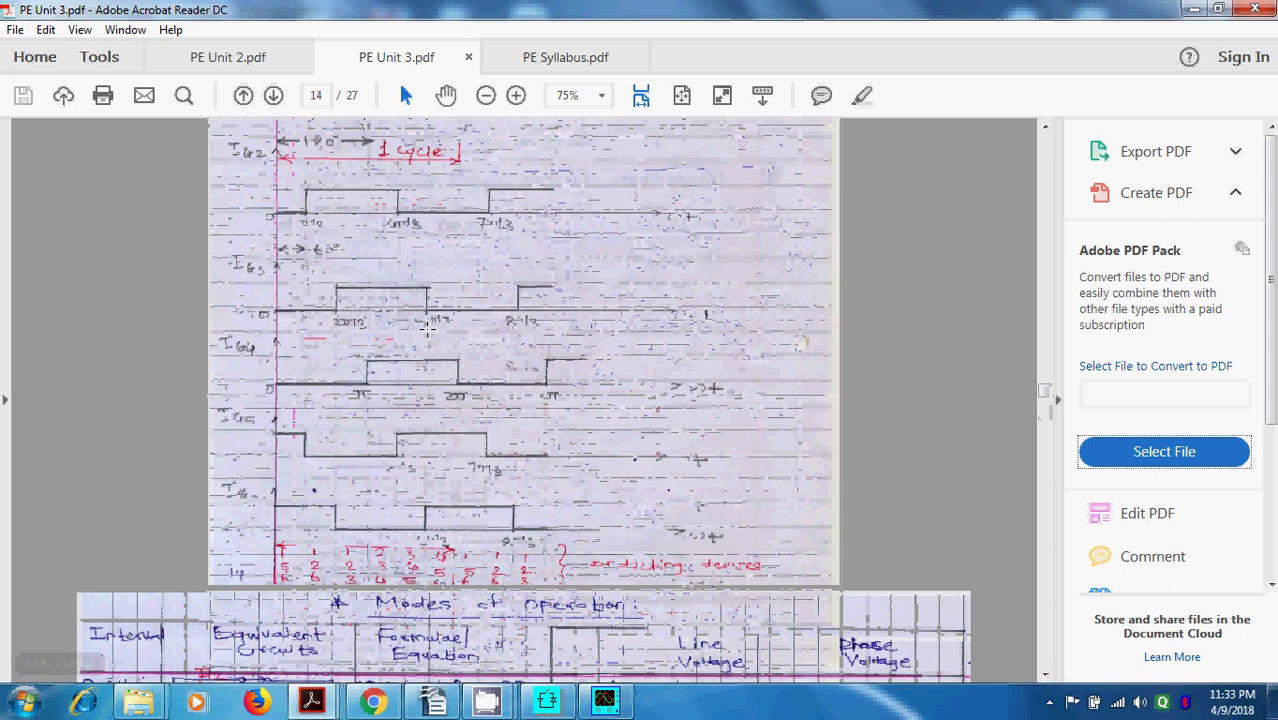
scroll(425, 320, "up", 3)
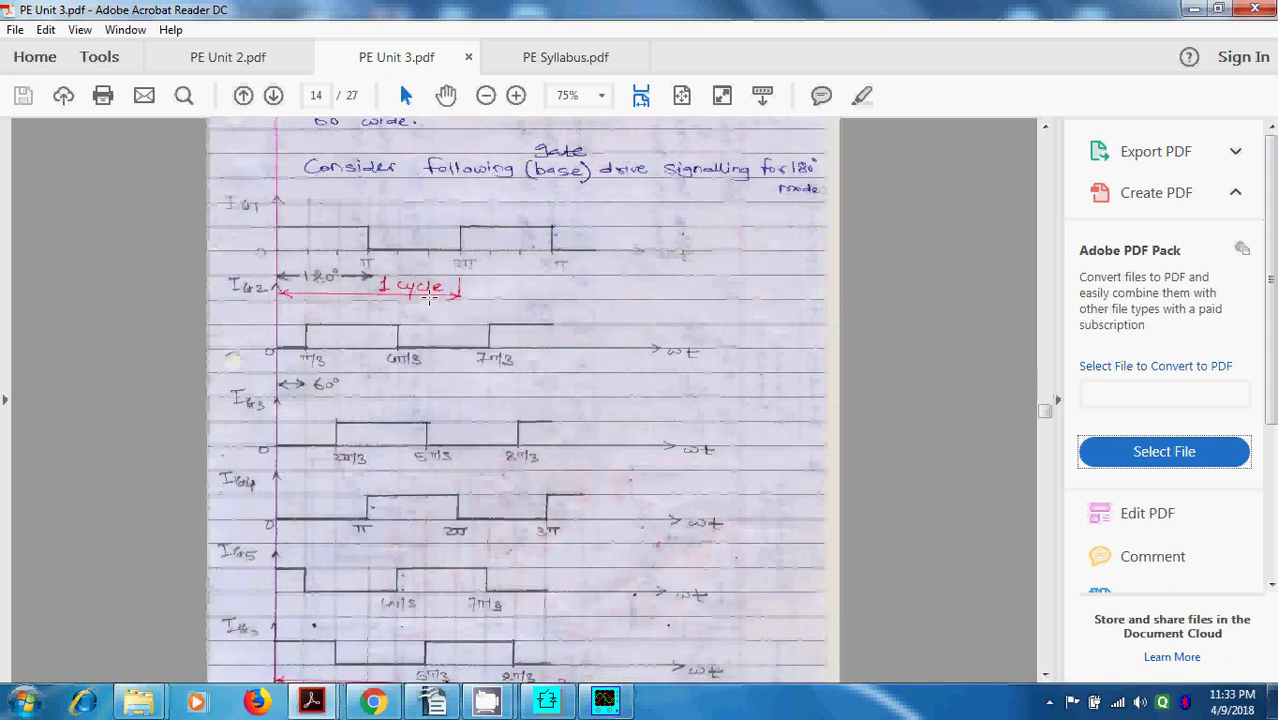
Examine the phase and line voltage waveforms for 180° conduction on page 18 of the notes.
scroll(428, 295, "down", 20)
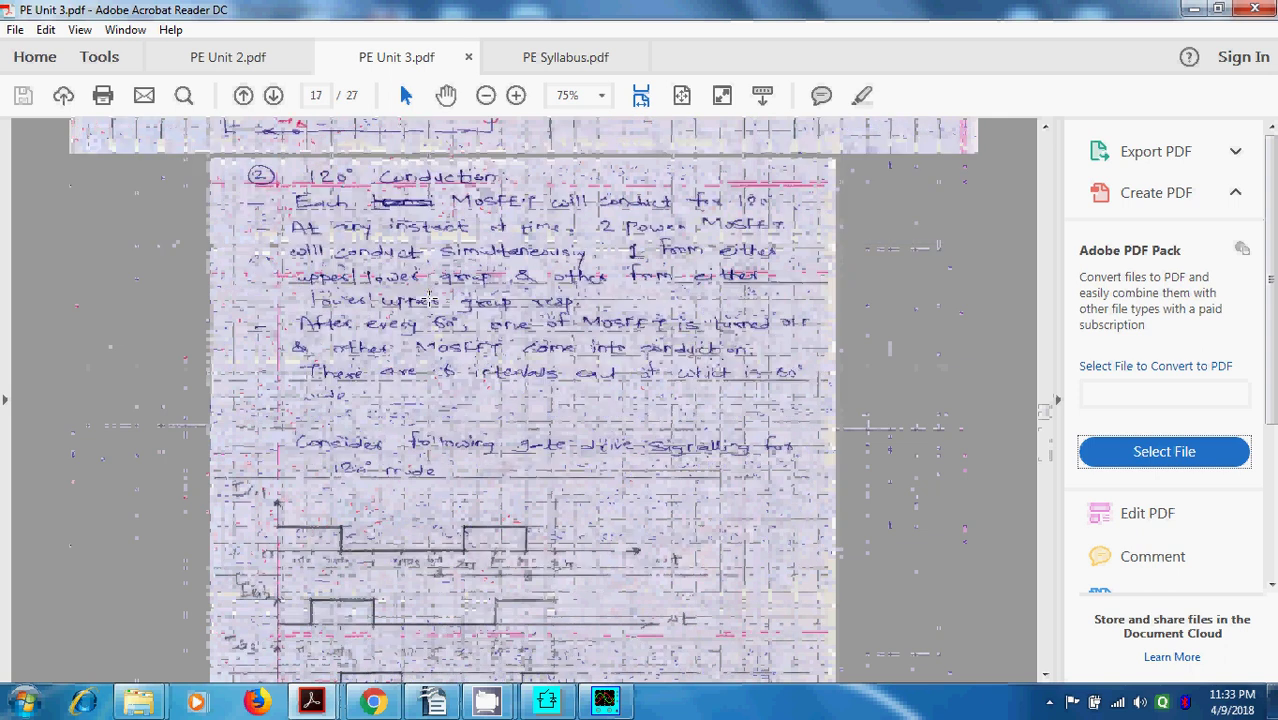
scroll(430, 298, "down", 10)
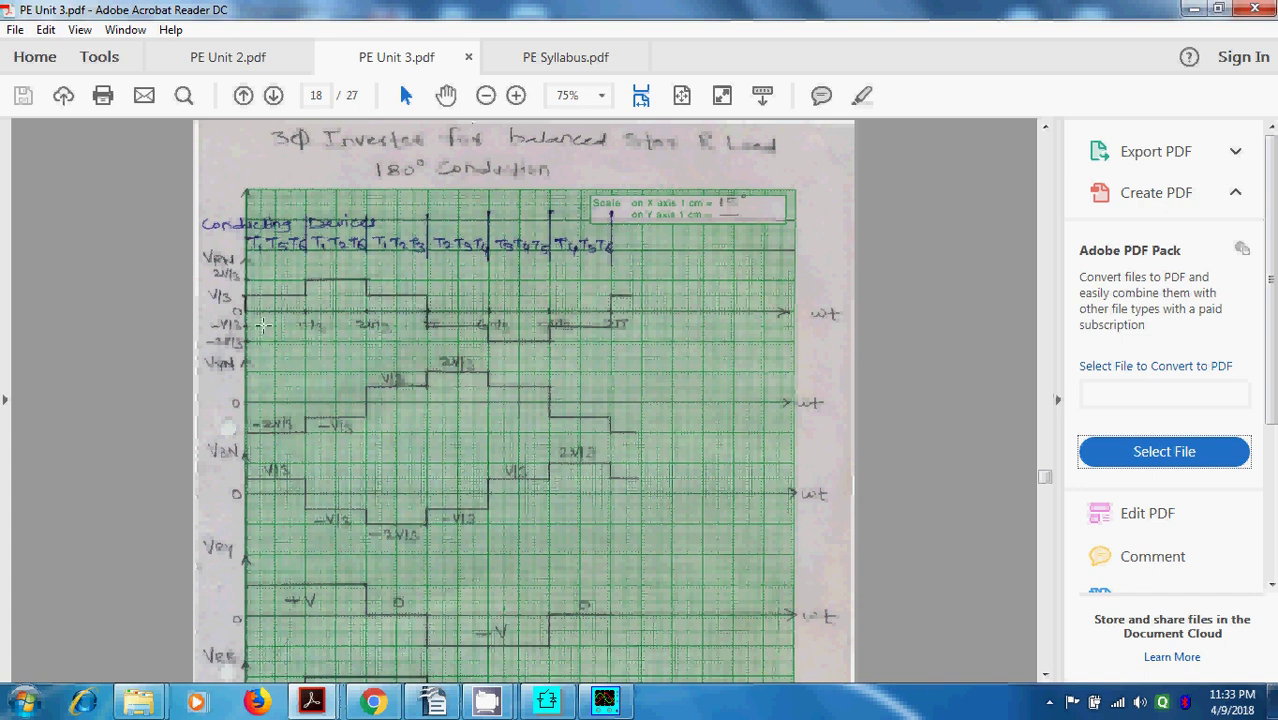
scroll(178, 303, "down", 2)
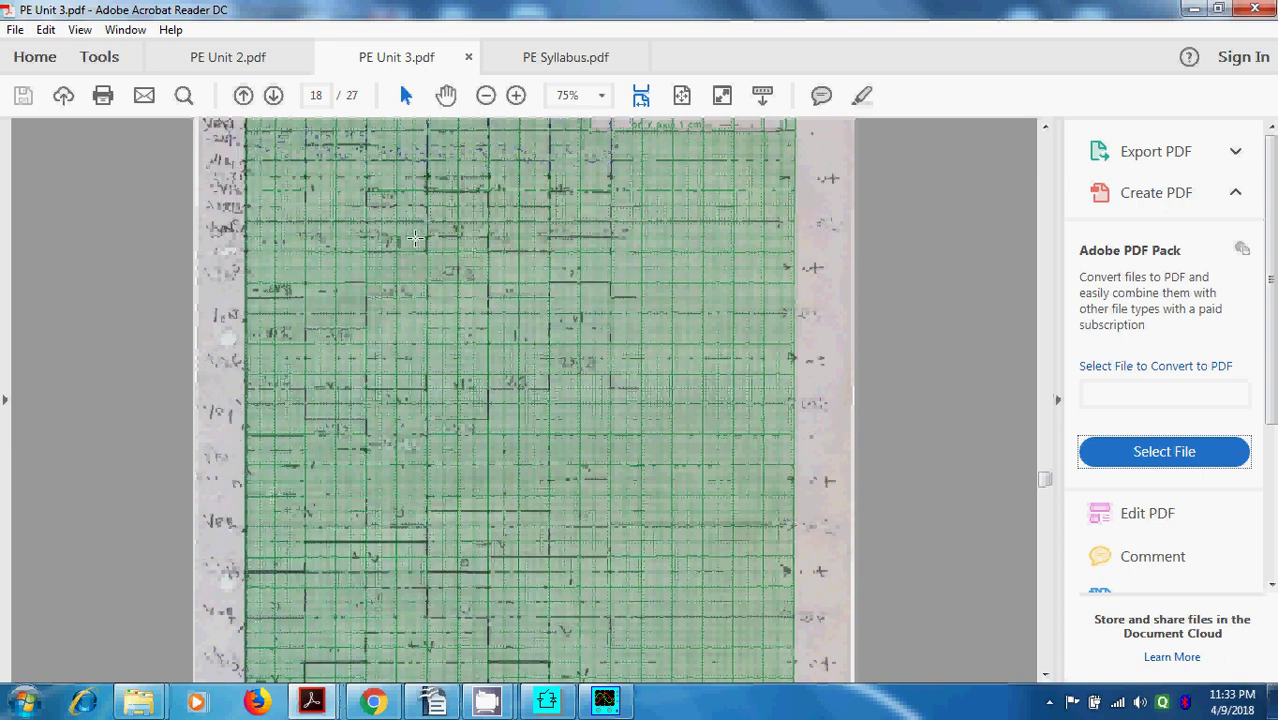
scroll(347, 208, "down", 1)
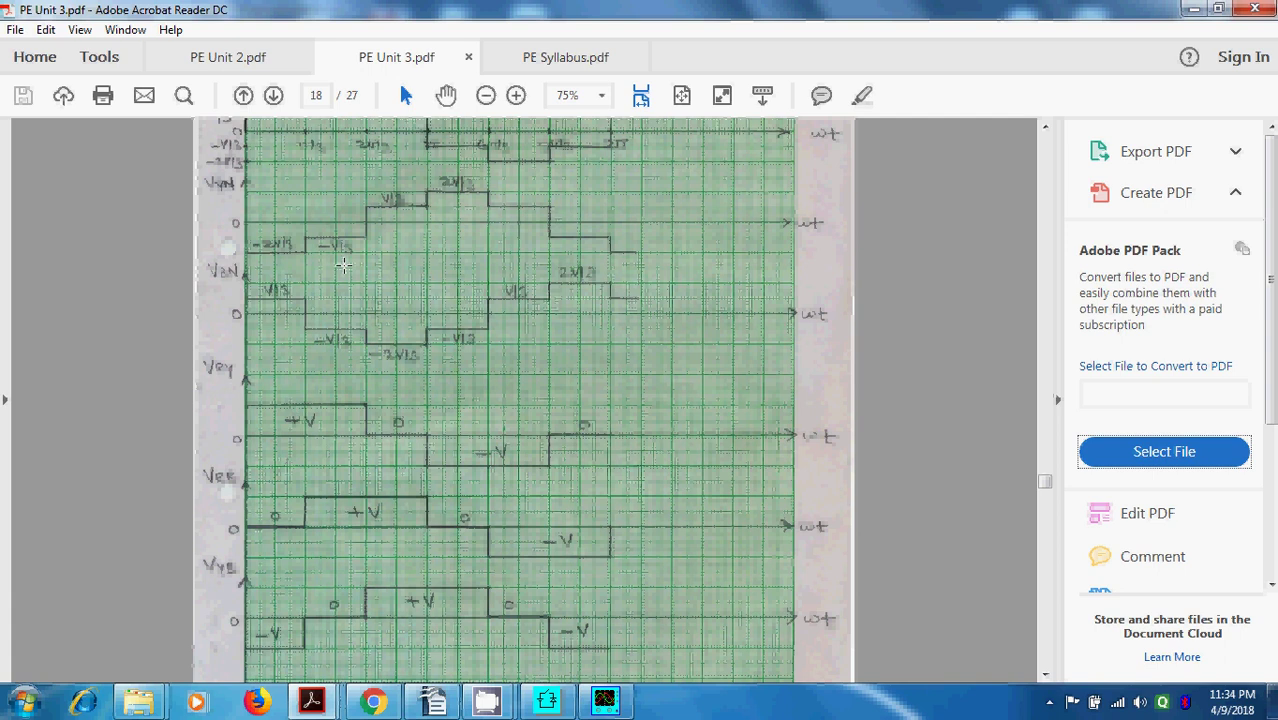
Switch to PSIM, create a new schematic, and place six MOSFETs as an upper row of three and a lower row of three.
left_click(546, 700)
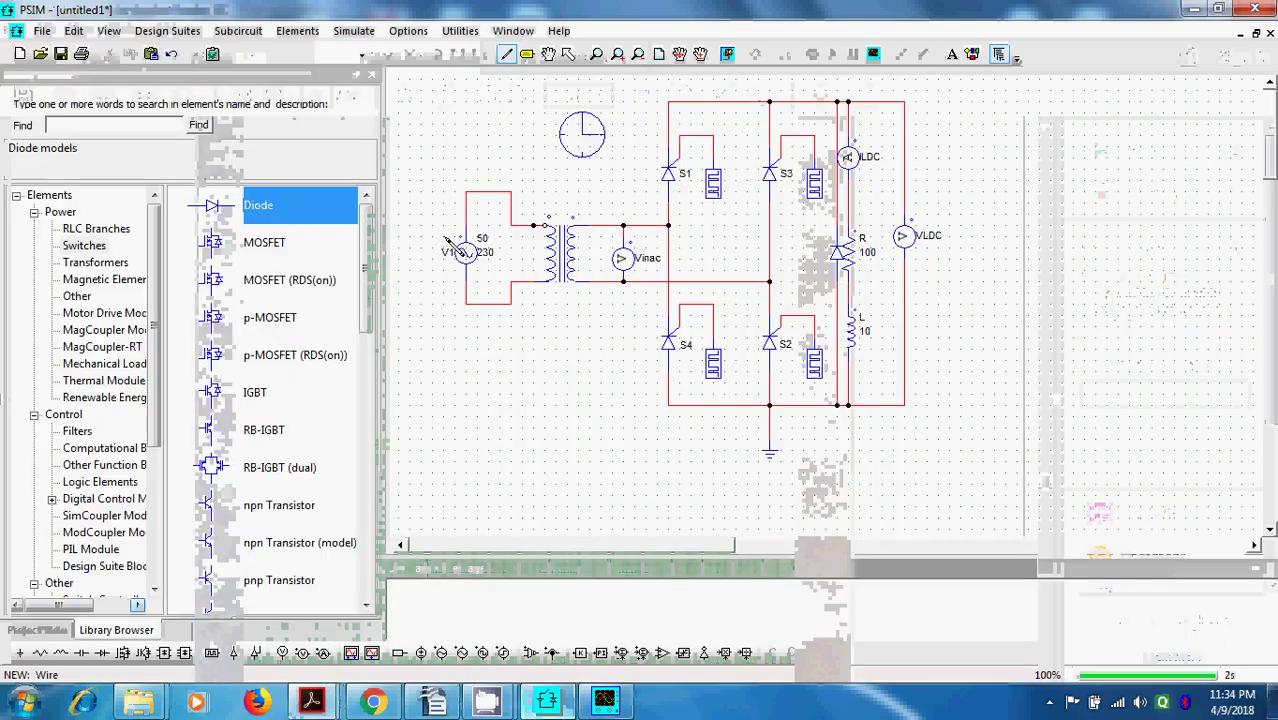
left_click(18, 54)
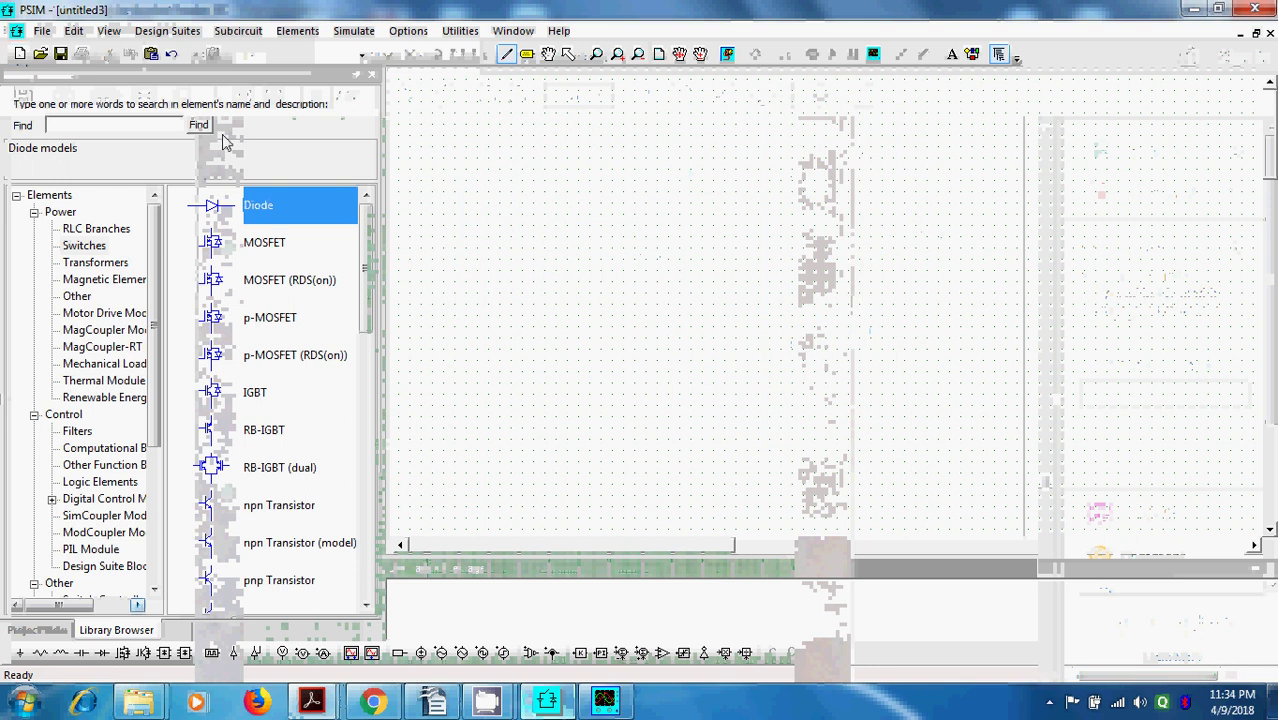
left_click(91, 246)
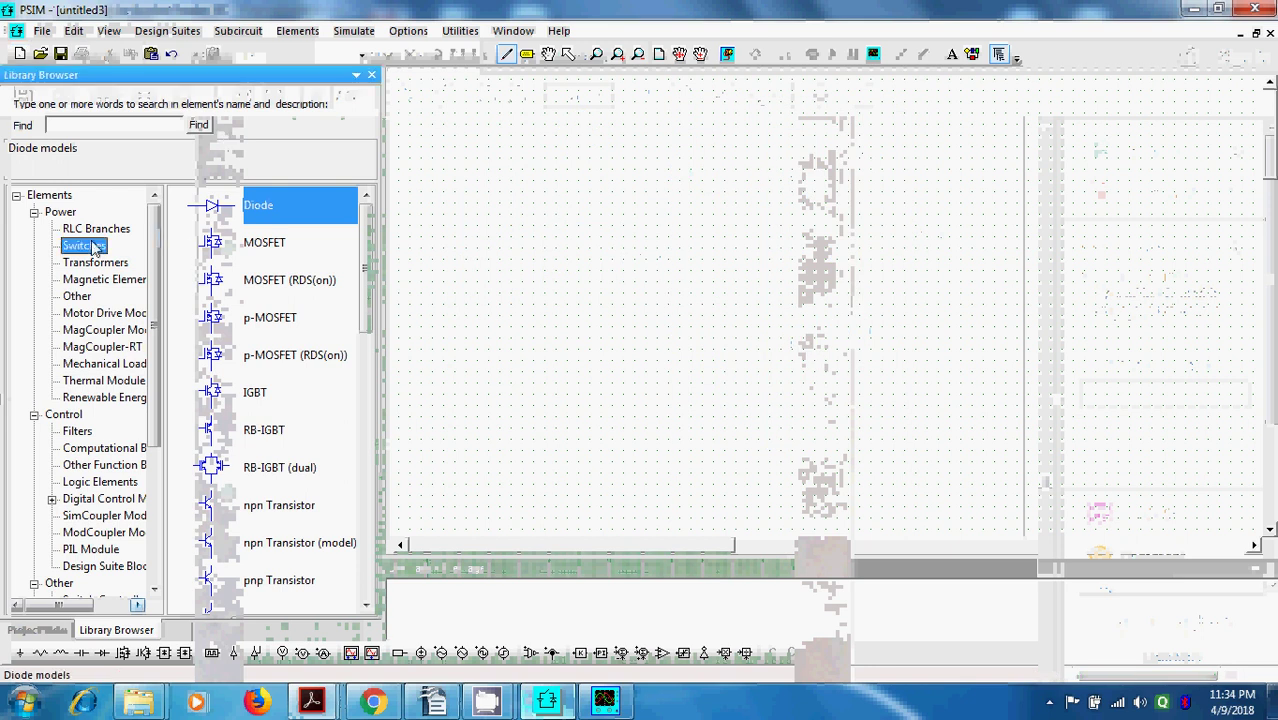
left_click(211, 246)
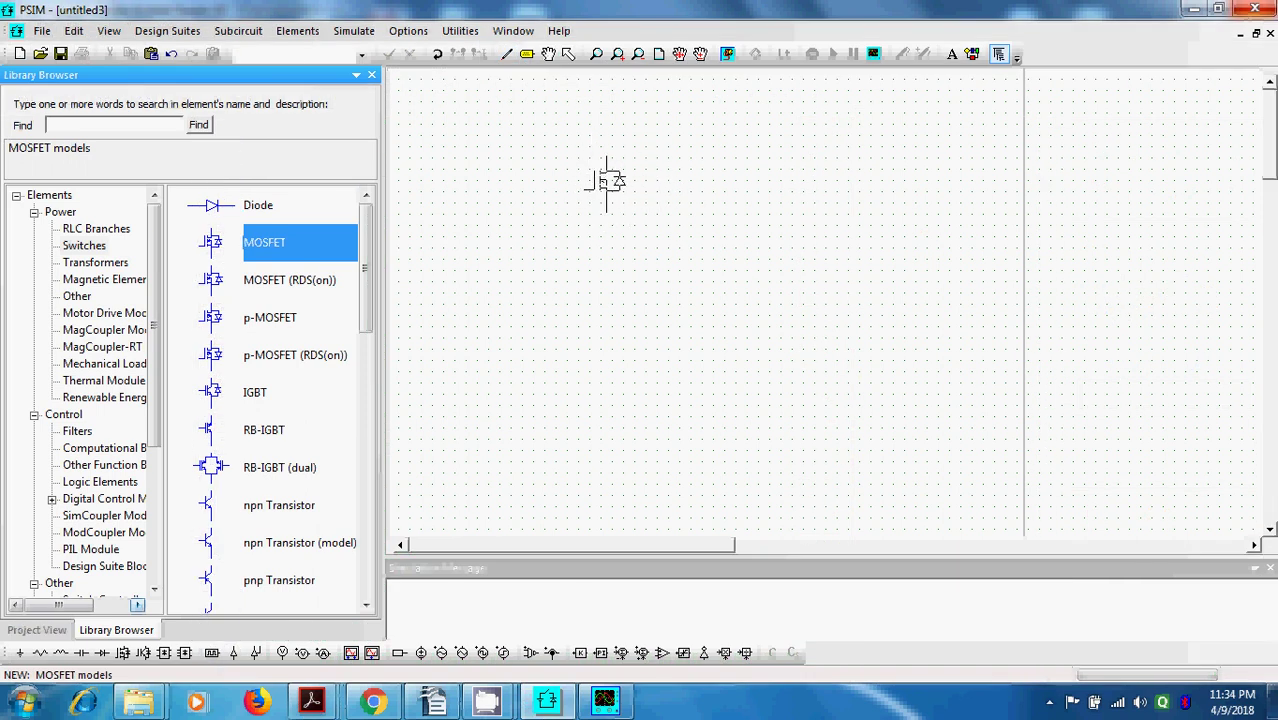
left_click(601, 184)
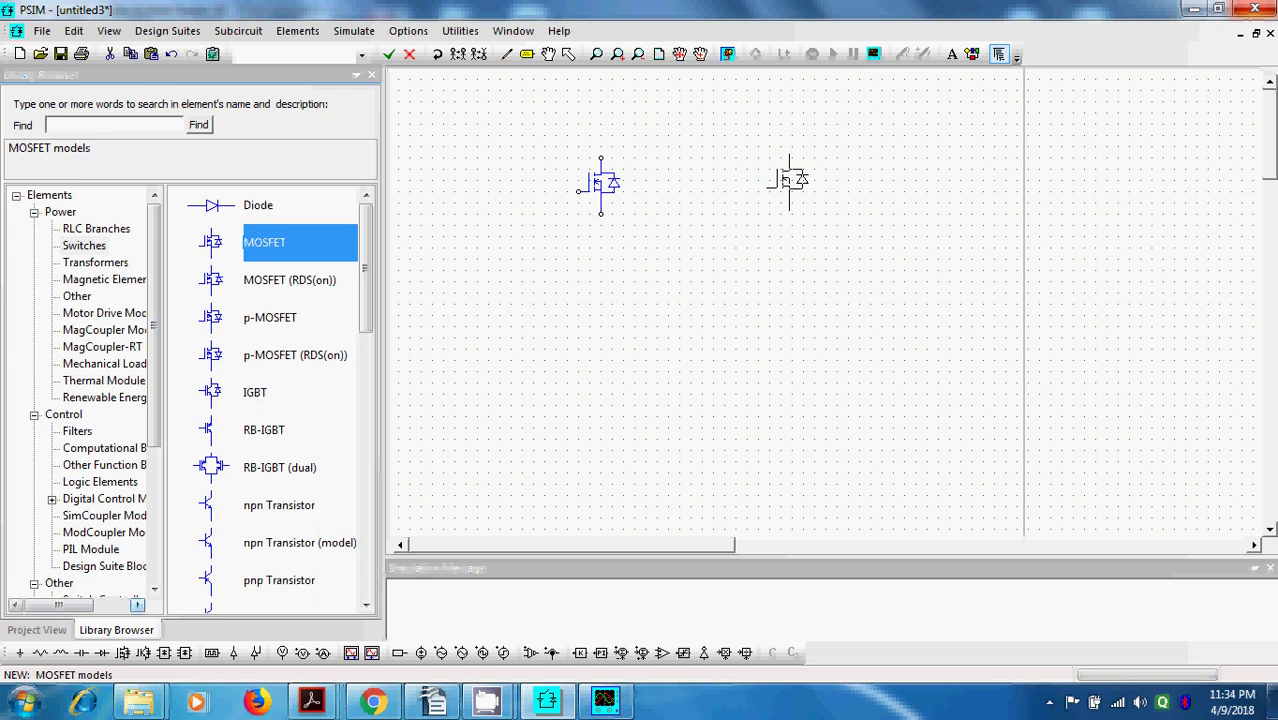
left_click(781, 184)
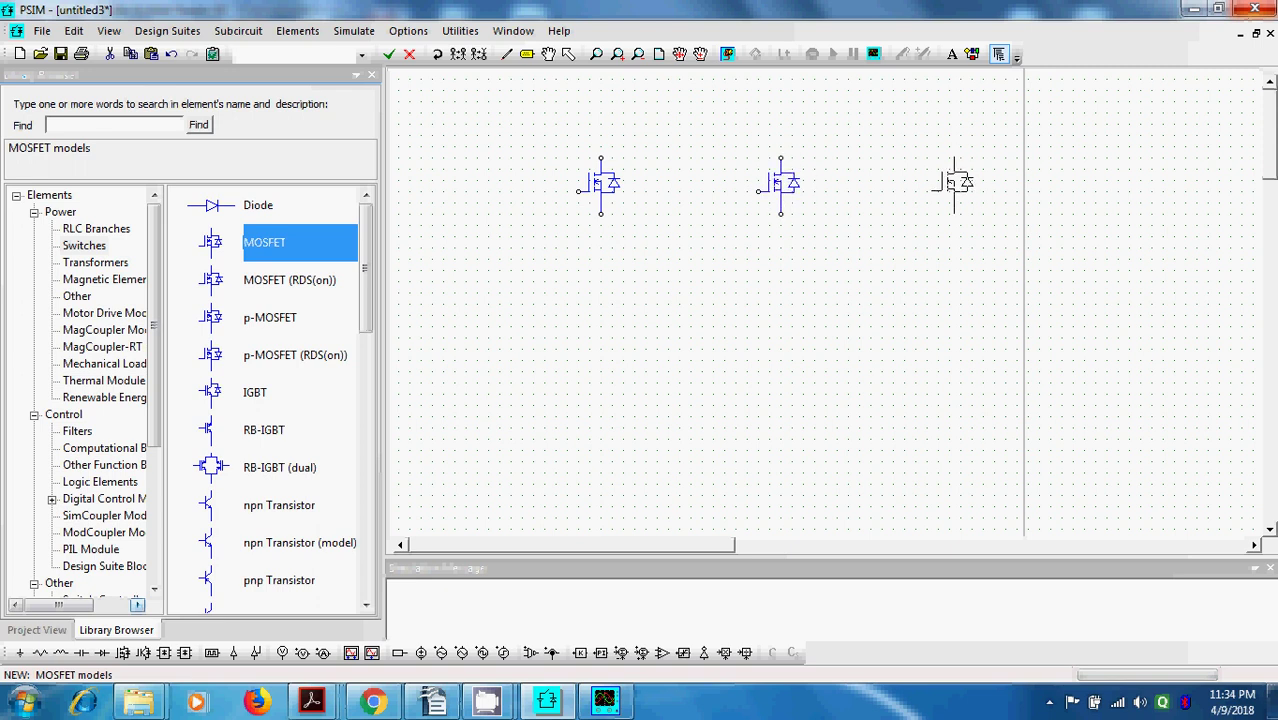
left_click(951, 184)
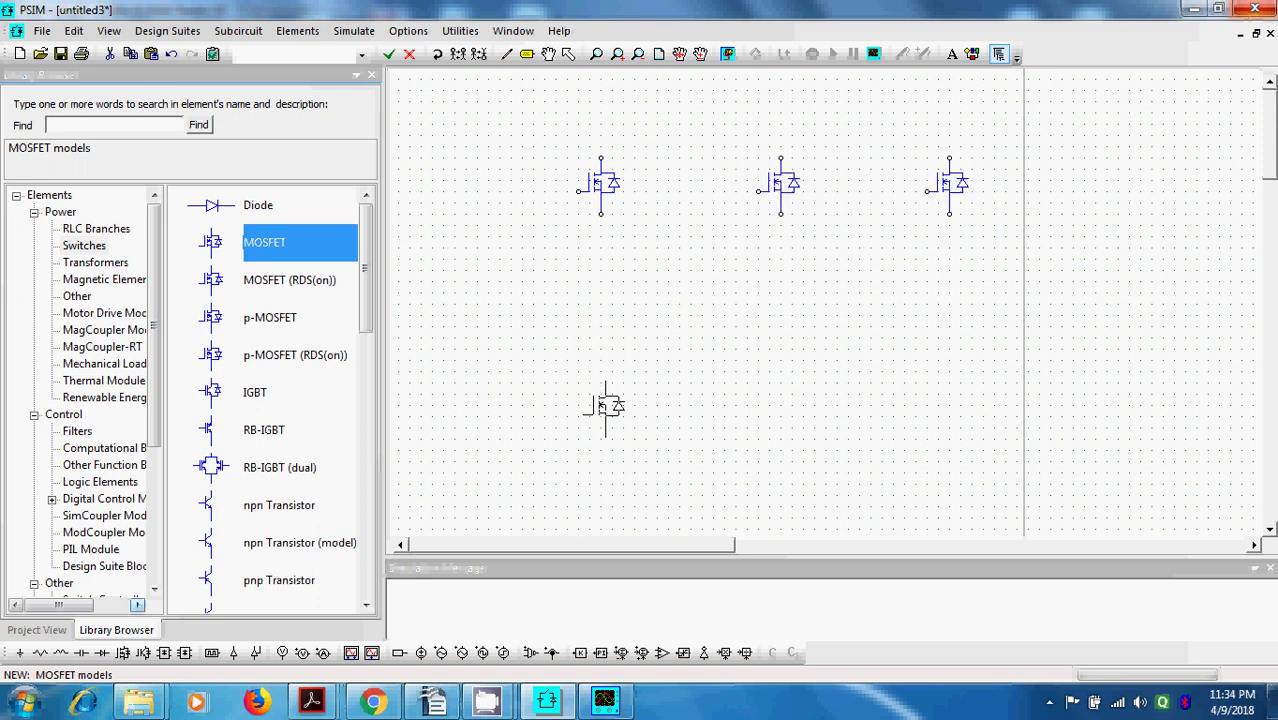
left_click(601, 420)
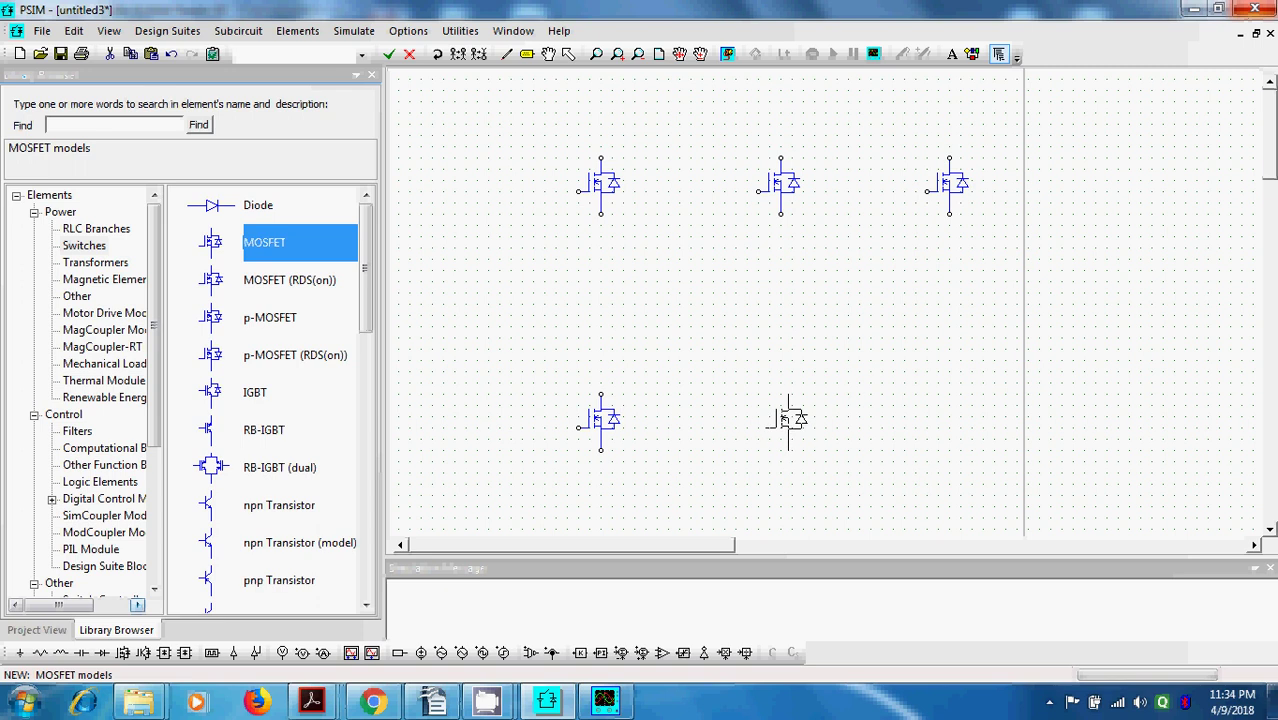
left_click(792, 420)
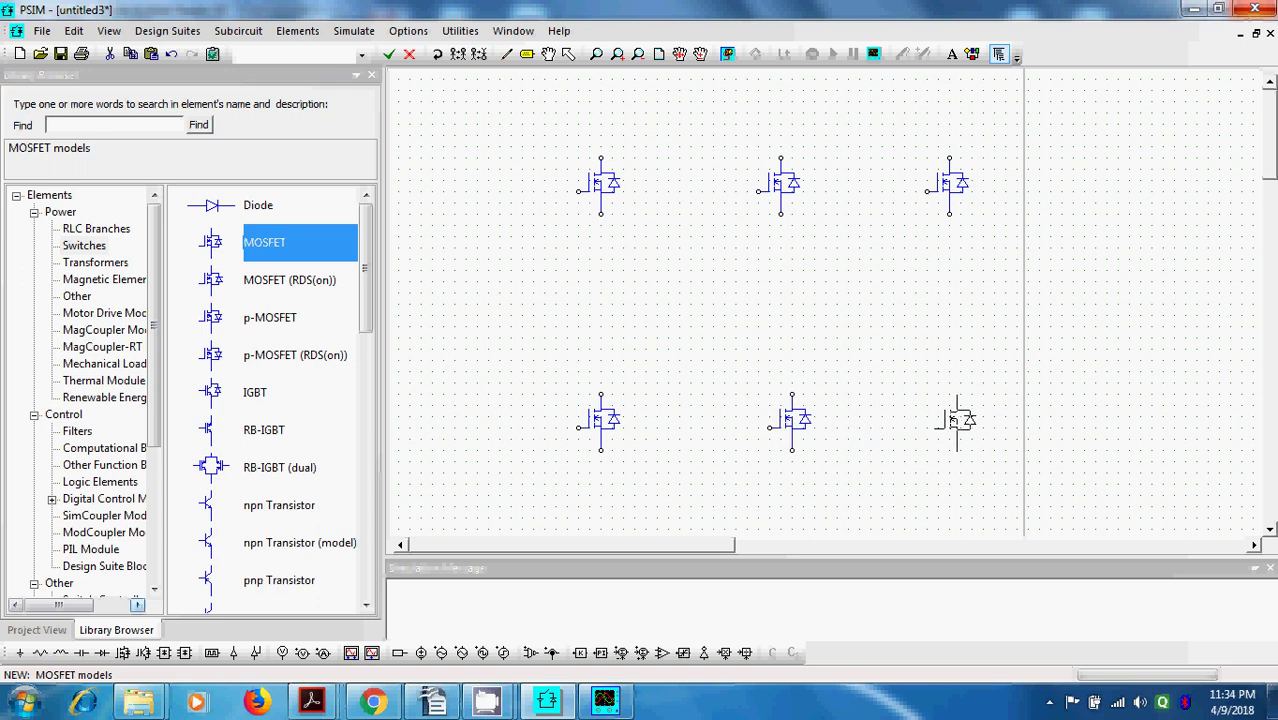
left_click(958, 420)
key("Escape")
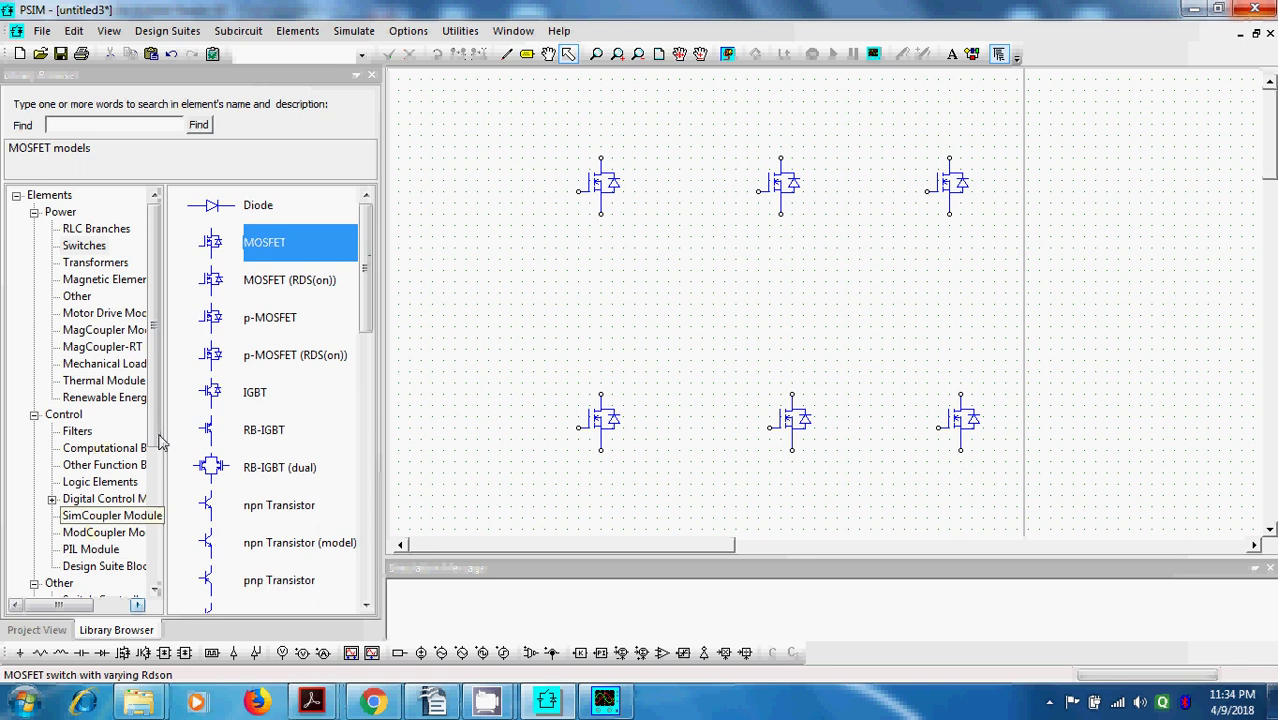
Place a DC voltage source beside the six MOSFETs, midway between the upper and lower rows.
scroll(160, 440, "down", 2)
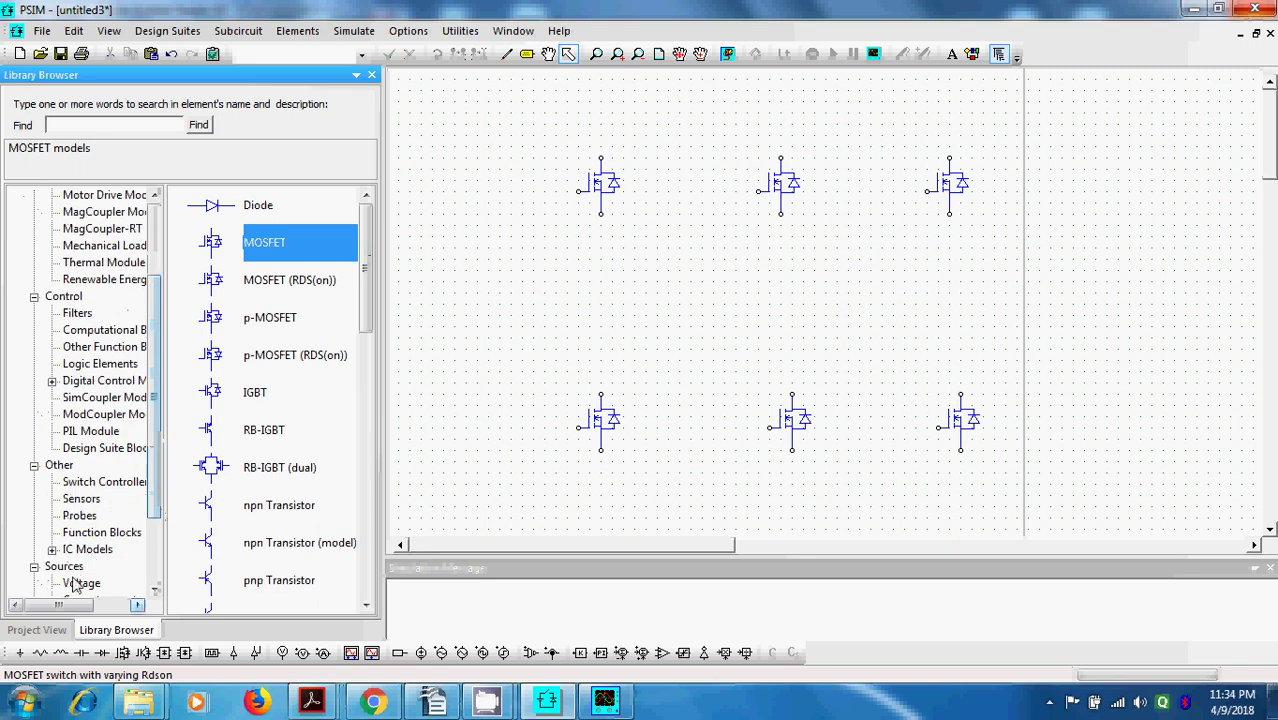
left_click(80, 583)
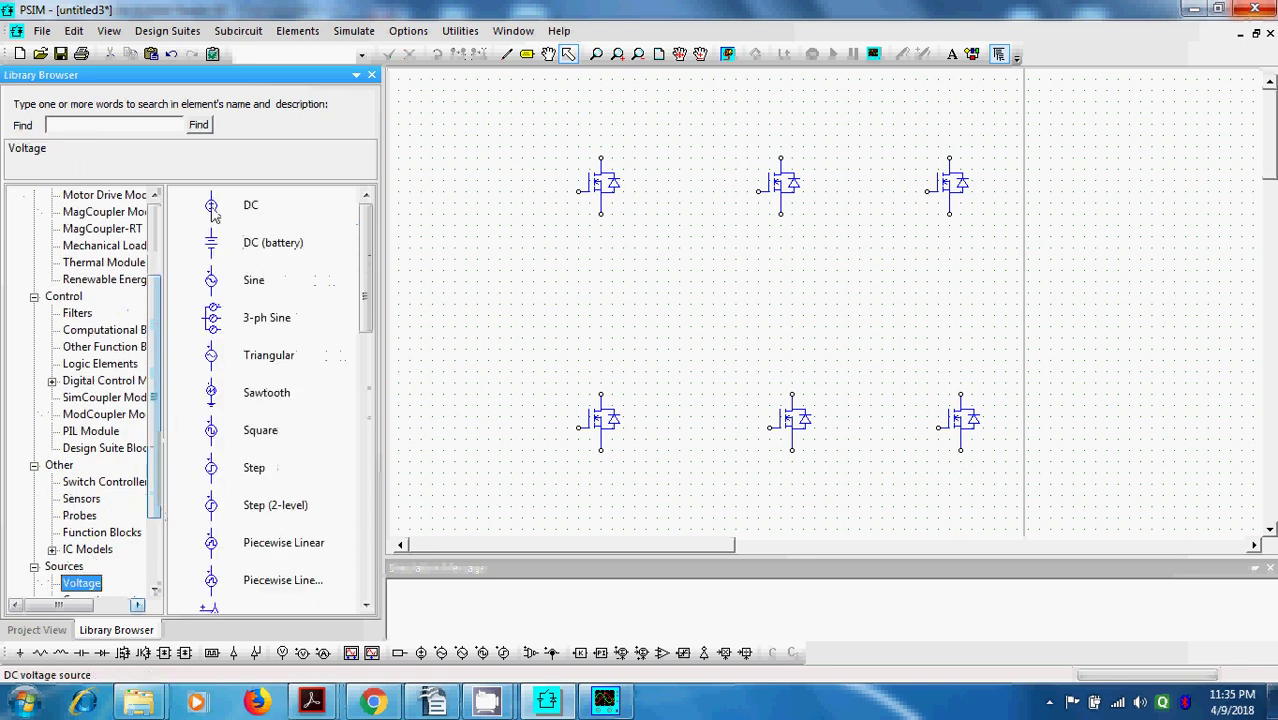
left_click(250, 206)
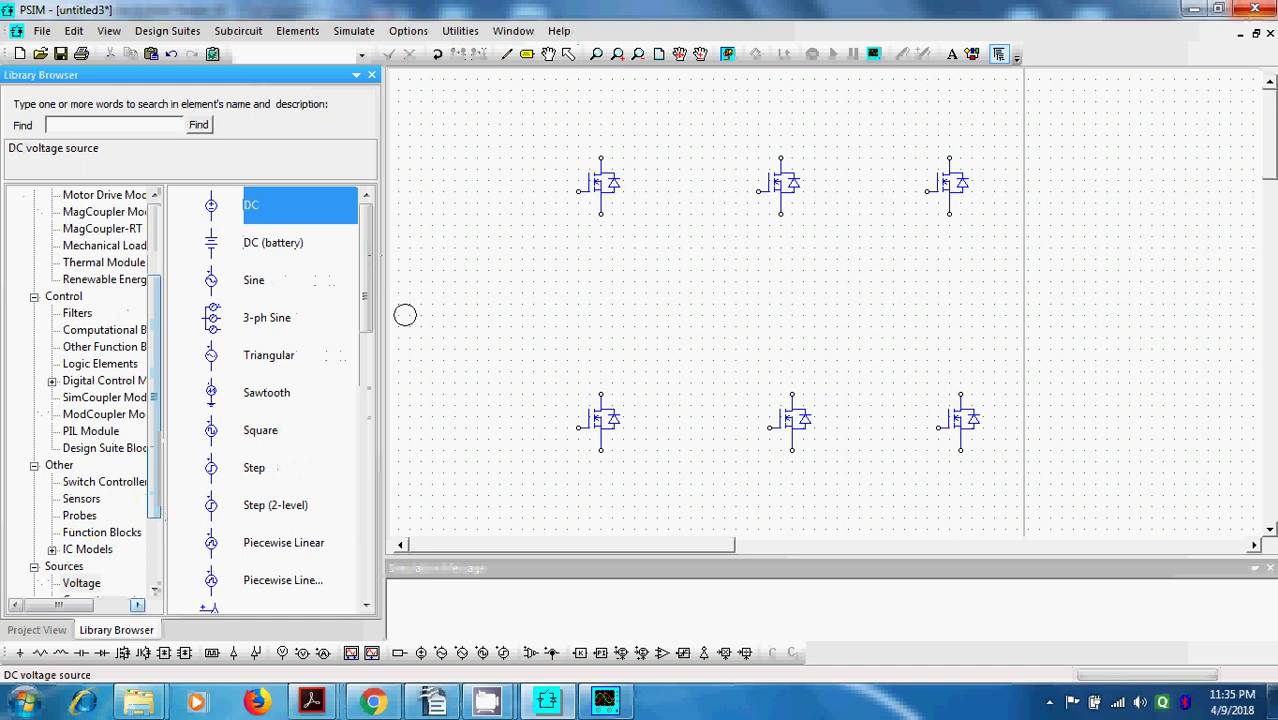
left_click(461, 301)
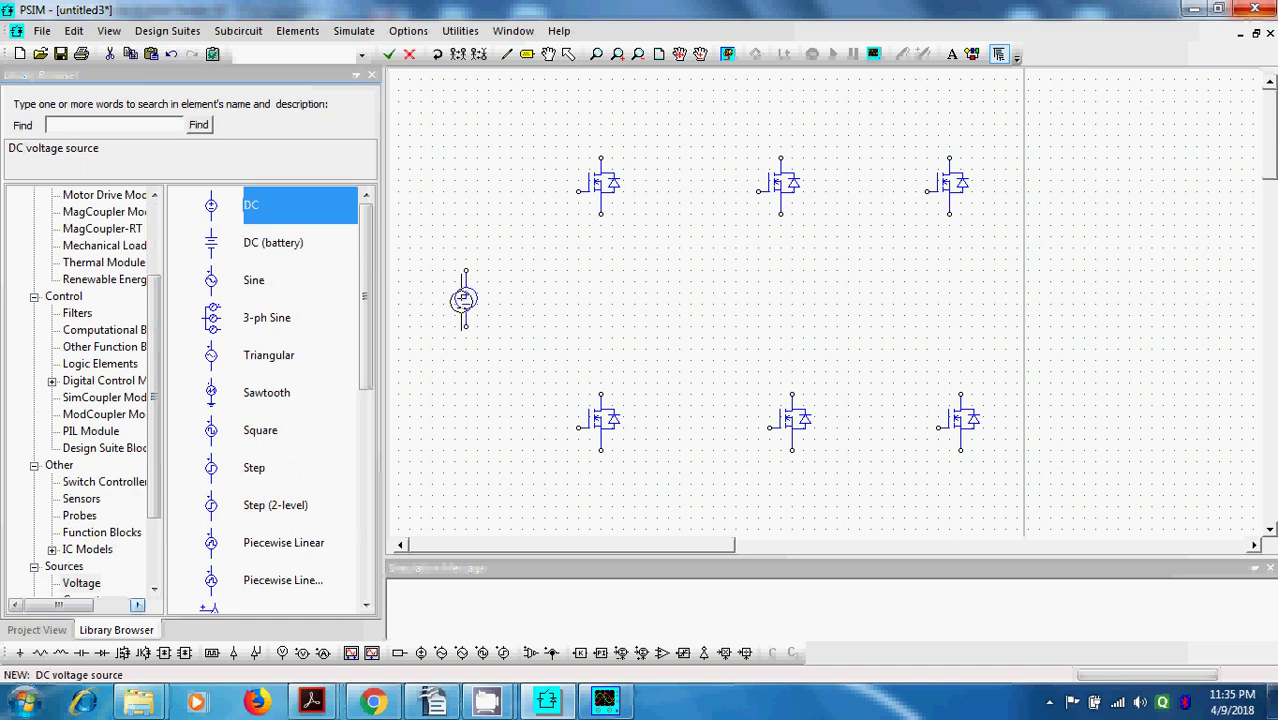
Set the DC source's amplitude to 24 and display its name and amplitude on the schematic.
double_click(465, 298)
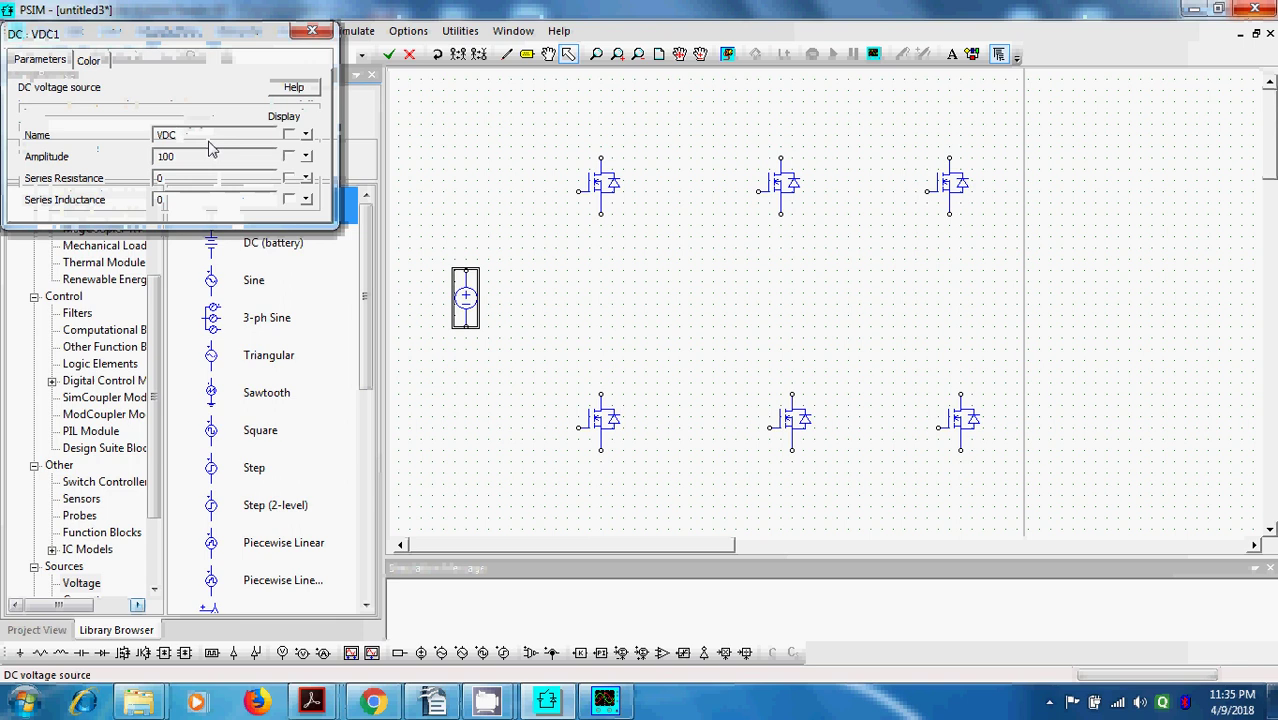
key("Tab")
type("24")
left_click(288, 157)
left_click(288, 135)
left_click(312, 31)
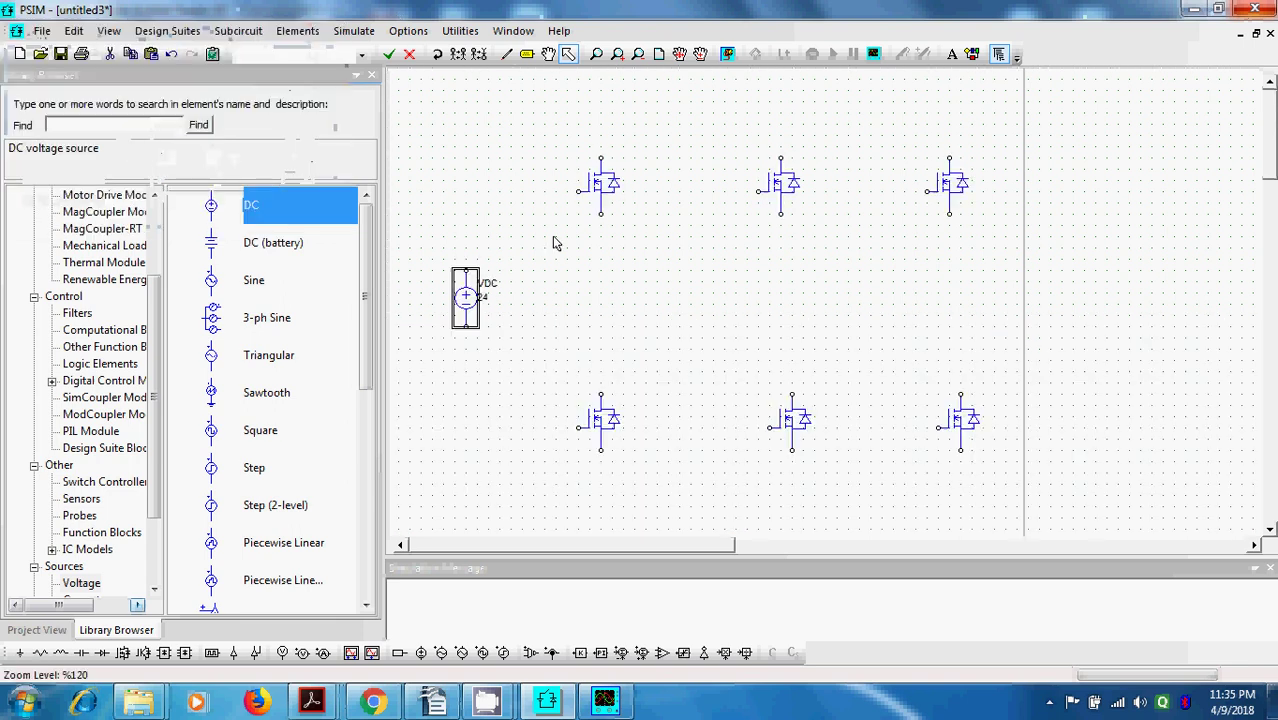
left_click(535, 257)
Wire the DC source's positive terminal to the drains of all three upper MOSFETs through a common upper rail.
left_click(506, 53)
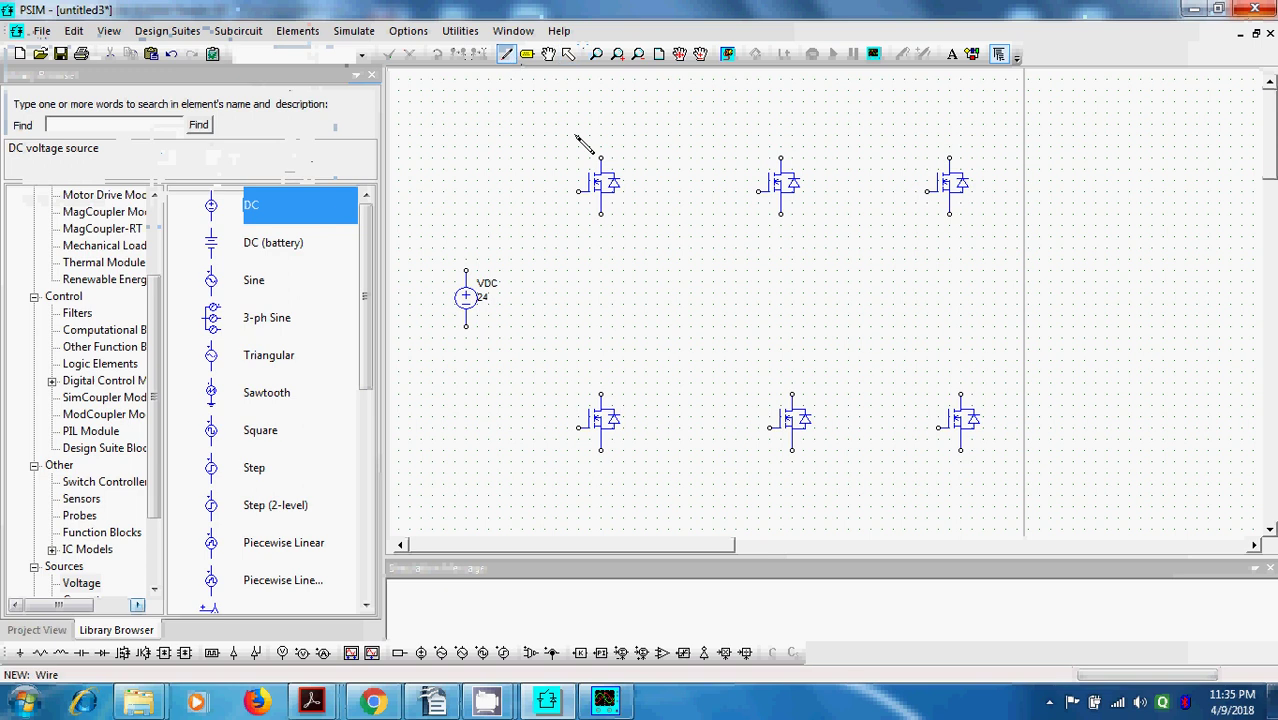
left_click_drag(601, 158, 469, 274)
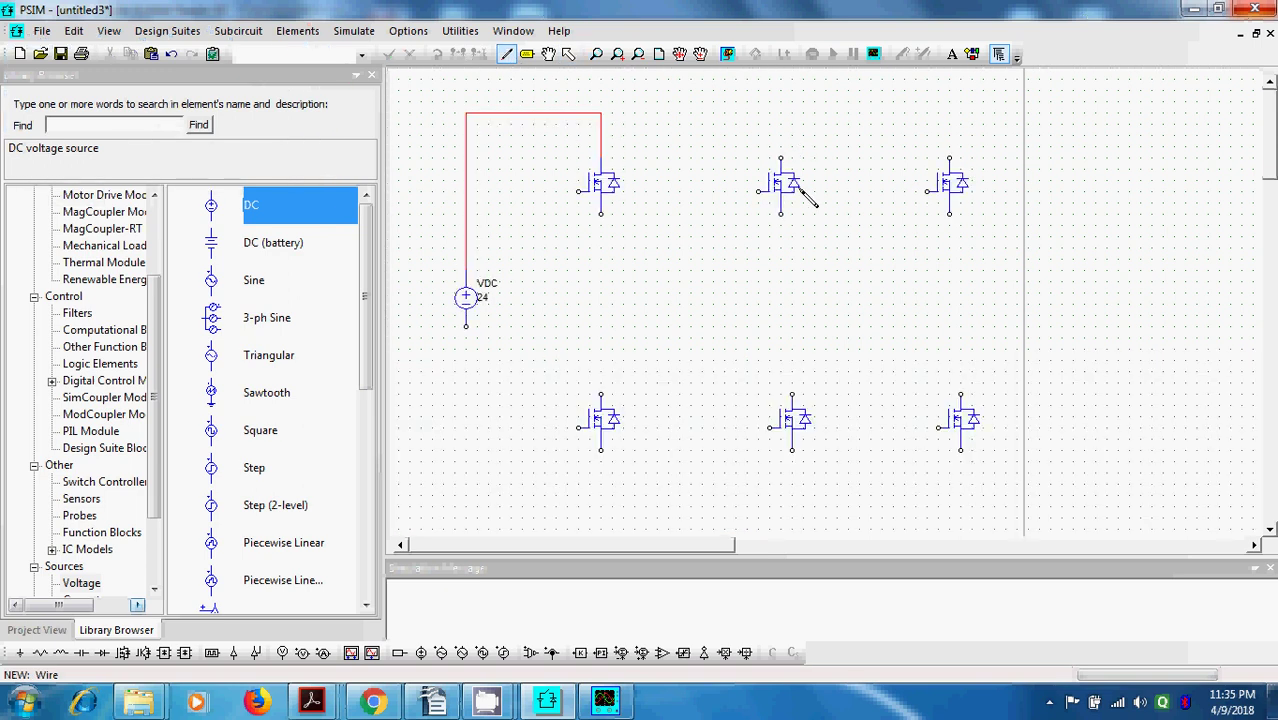
left_click_drag(781, 158, 601, 114)
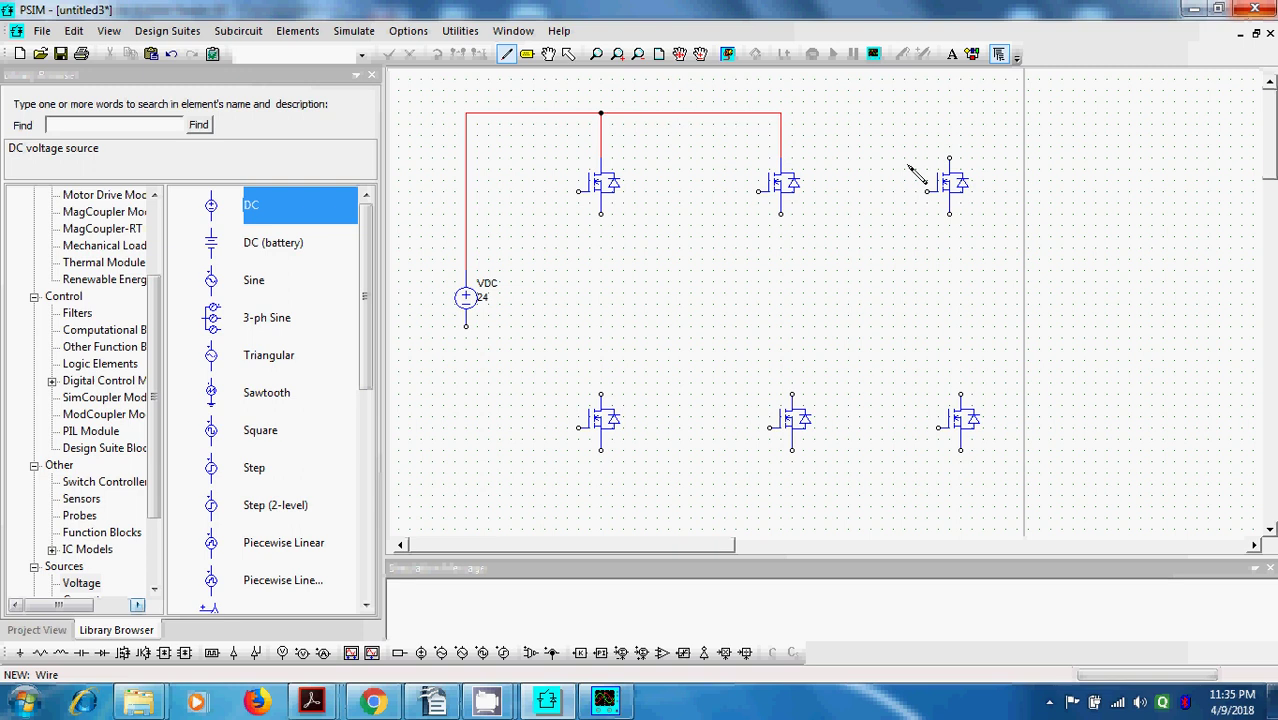
left_click_drag(949, 158, 781, 114)
left_click_drag(781, 214, 770, 360)
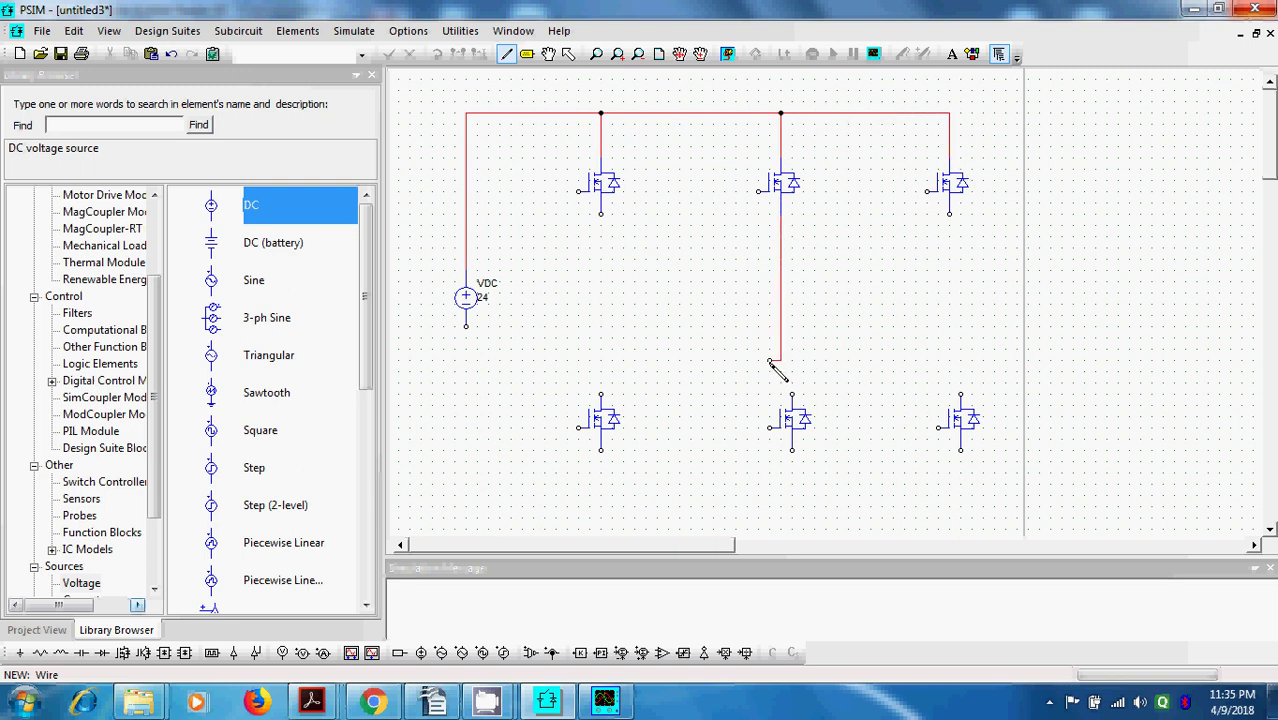
key("Escape")
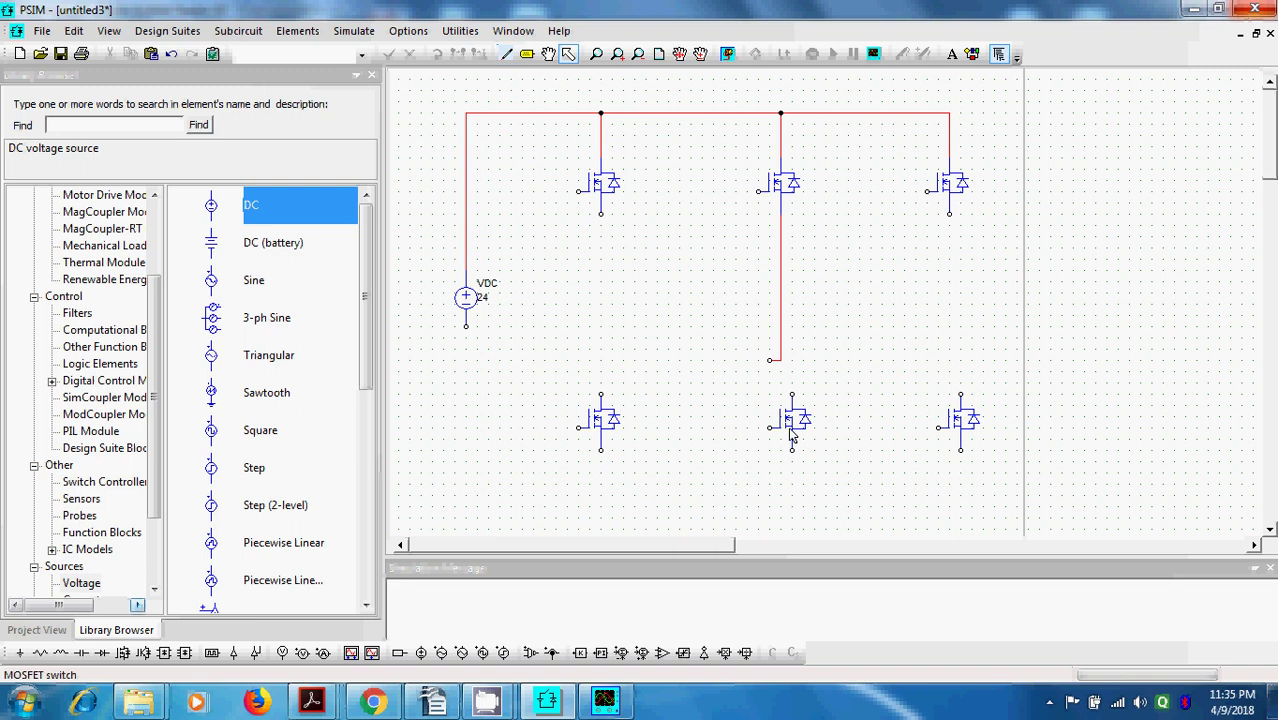
left_click(782, 348)
key("Delete")
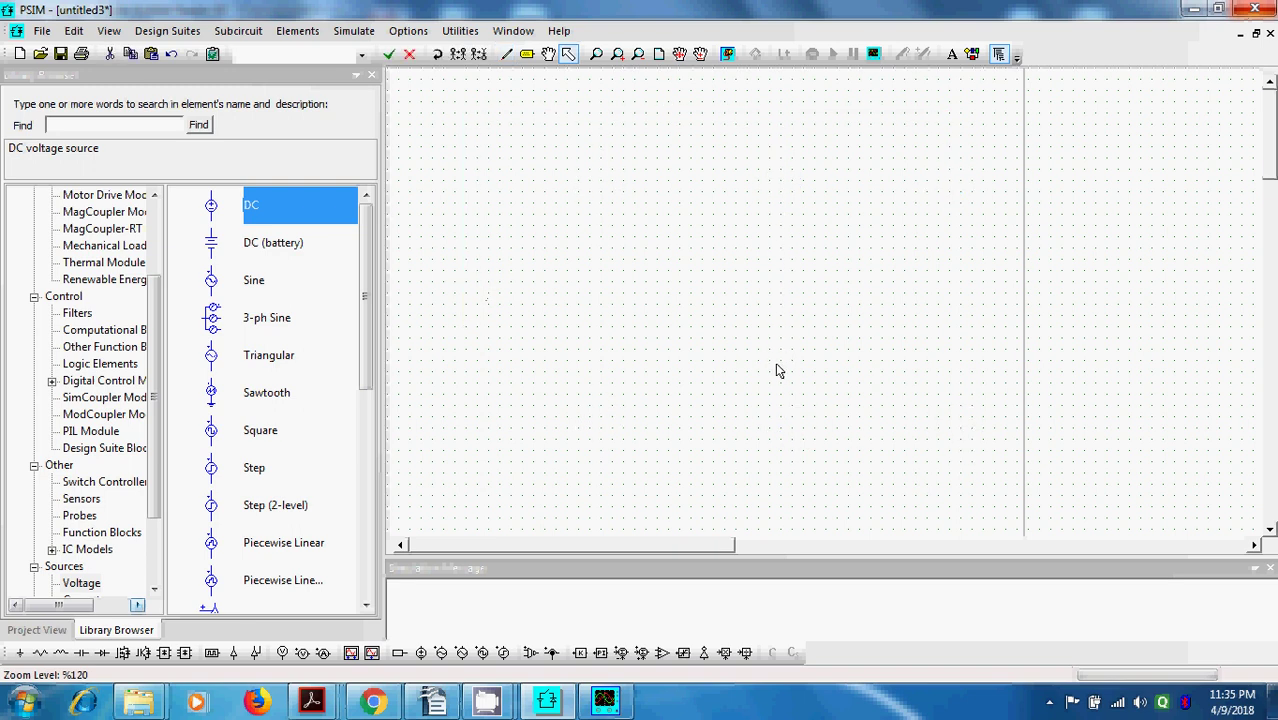
Move the middle lower MOSFET so it lines up directly beneath the middle upper MOSFET.
double_click(798, 430)
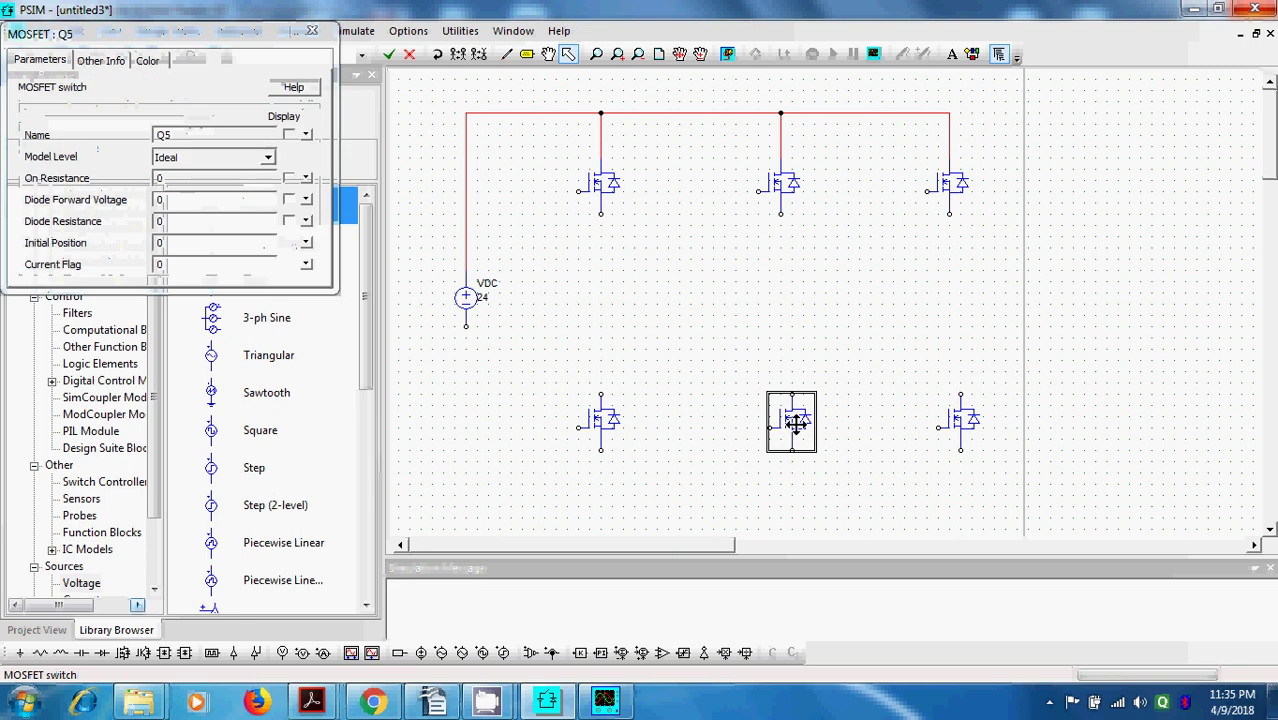
left_click_drag(798, 430, 781, 426)
left_click(900, 372)
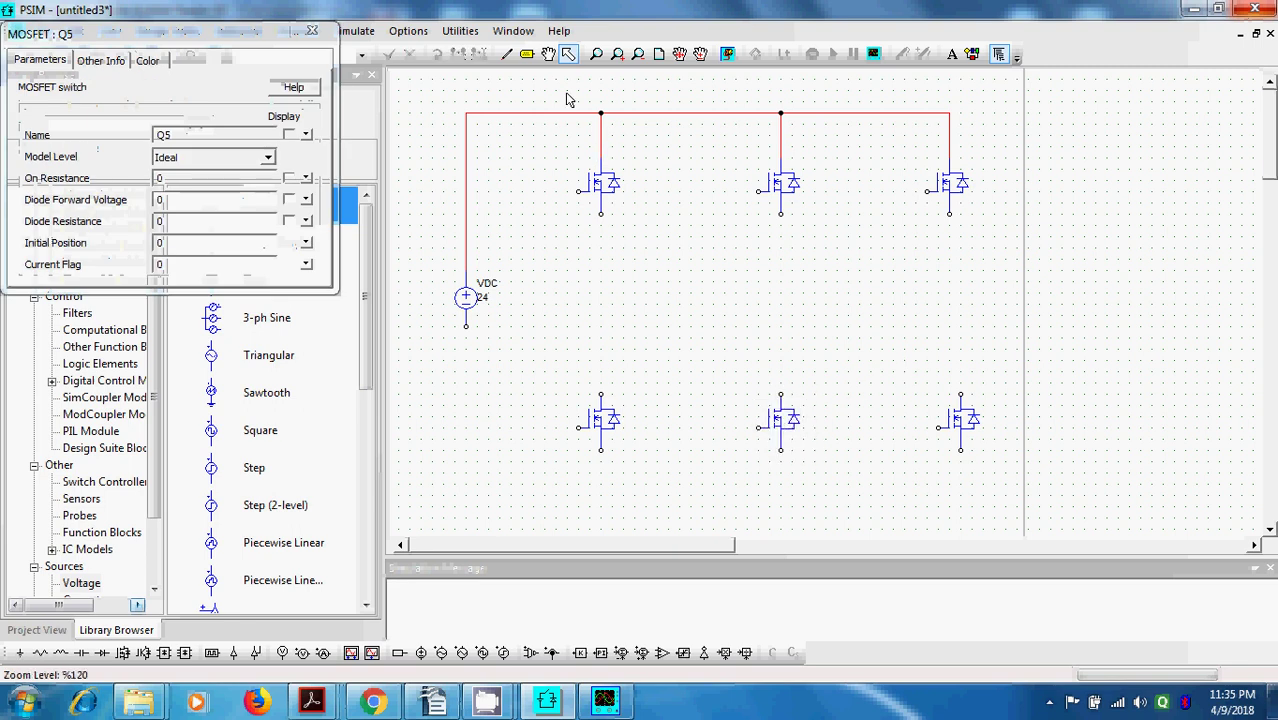
Wire the sources of the first and middle upper MOSFETs straight down to the drains of the MOSFETs below them.
left_click(506, 54)
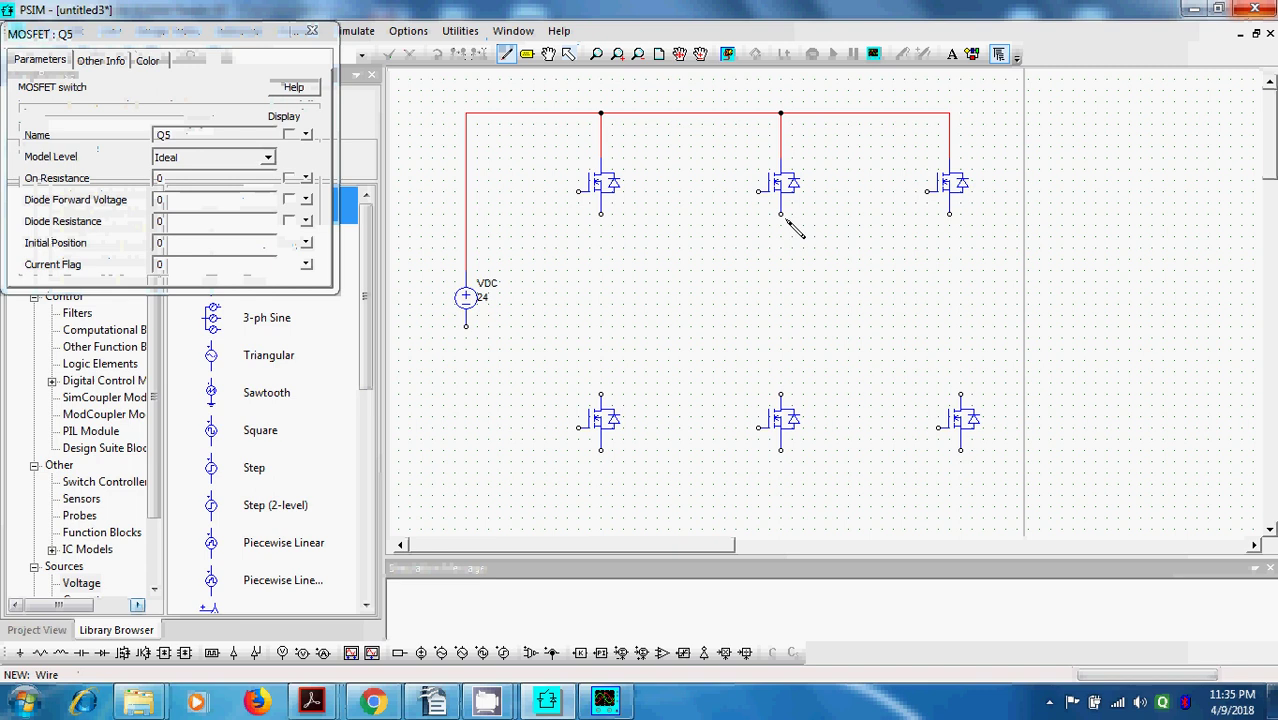
left_click_drag(786, 220, 789, 397)
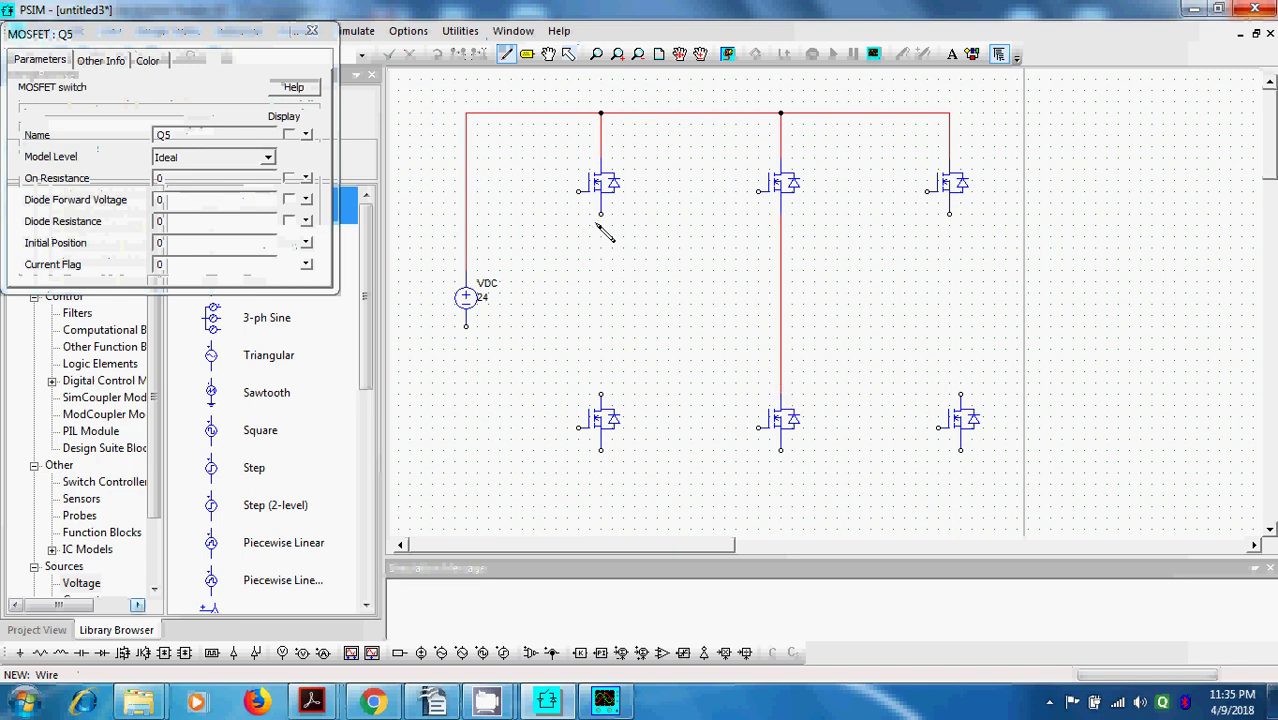
left_click_drag(600, 215, 605, 397)
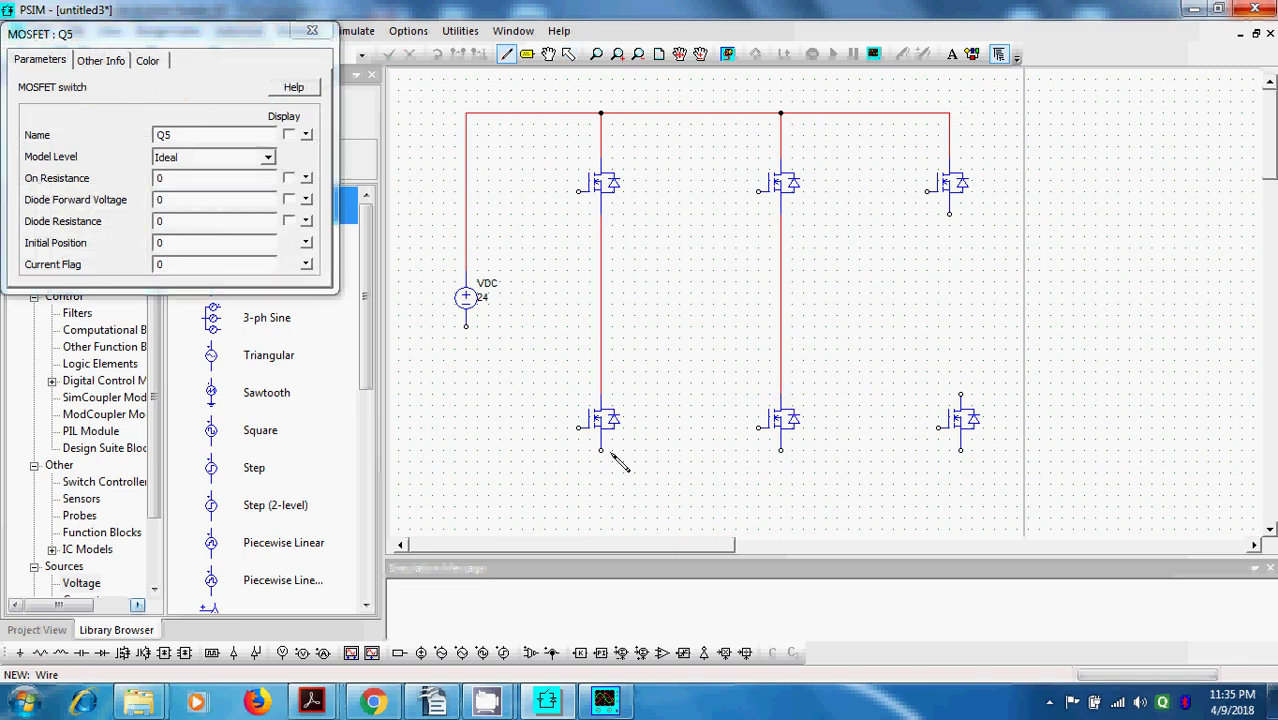
Wire the sources of the three lower MOSFETs through a common lower rail to the DC source's negative terminal.
mouse_move(601, 451)
left_mouse_down()
mouse_move(603, 488)
mouse_move(551, 487)
mouse_move(443, 358)
mouse_move(466, 326)
left_mouse_up()
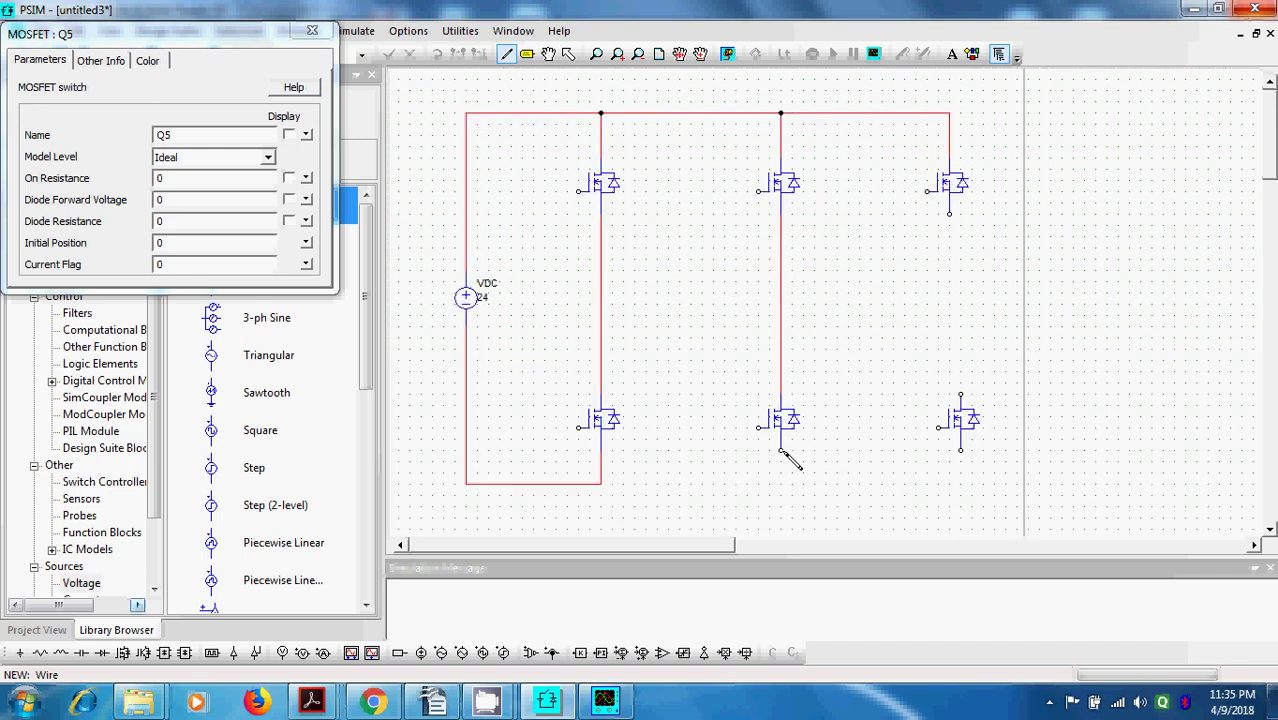
left_click_drag(781, 450, 600, 484)
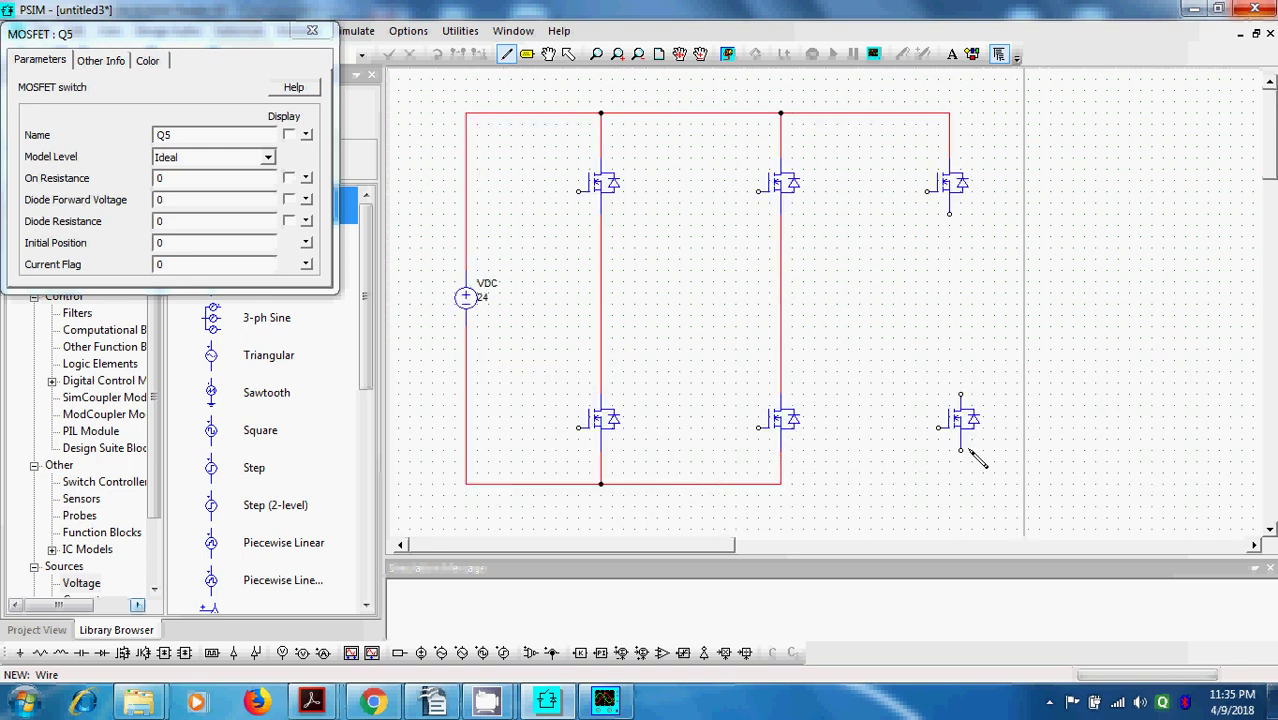
left_click_drag(961, 453, 781, 485)
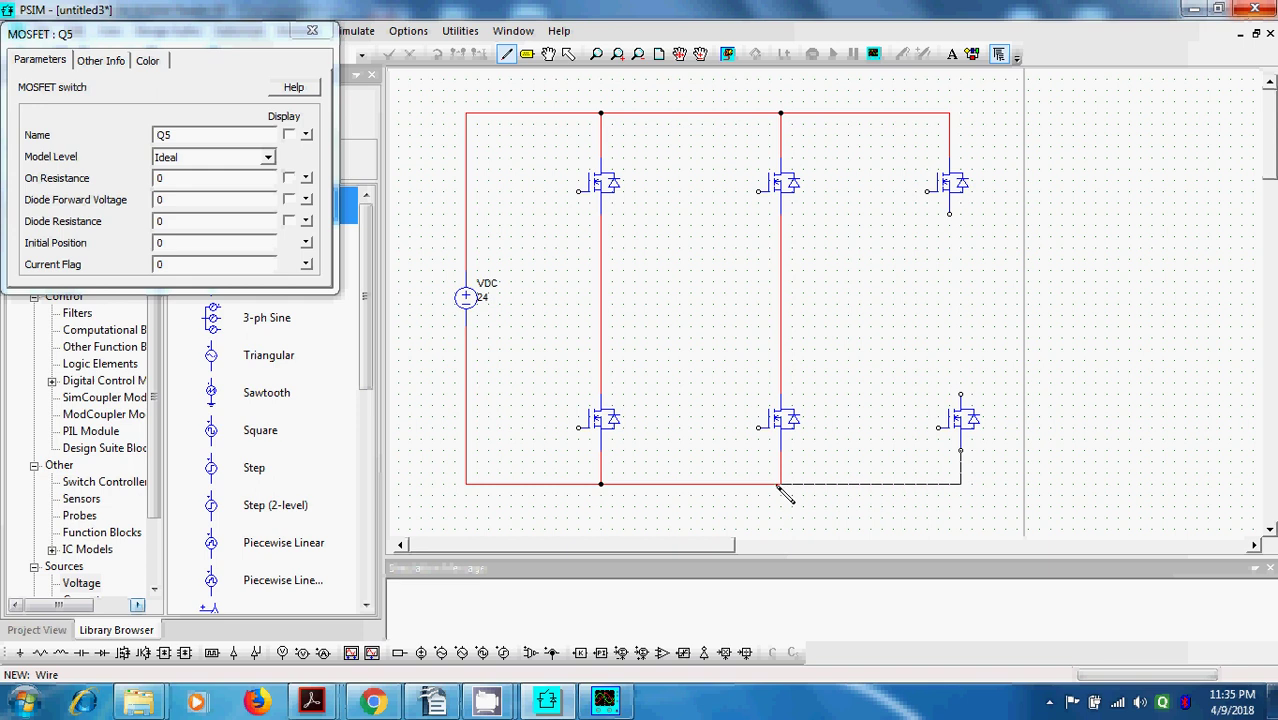
left_click_drag(960, 396, 950, 214)
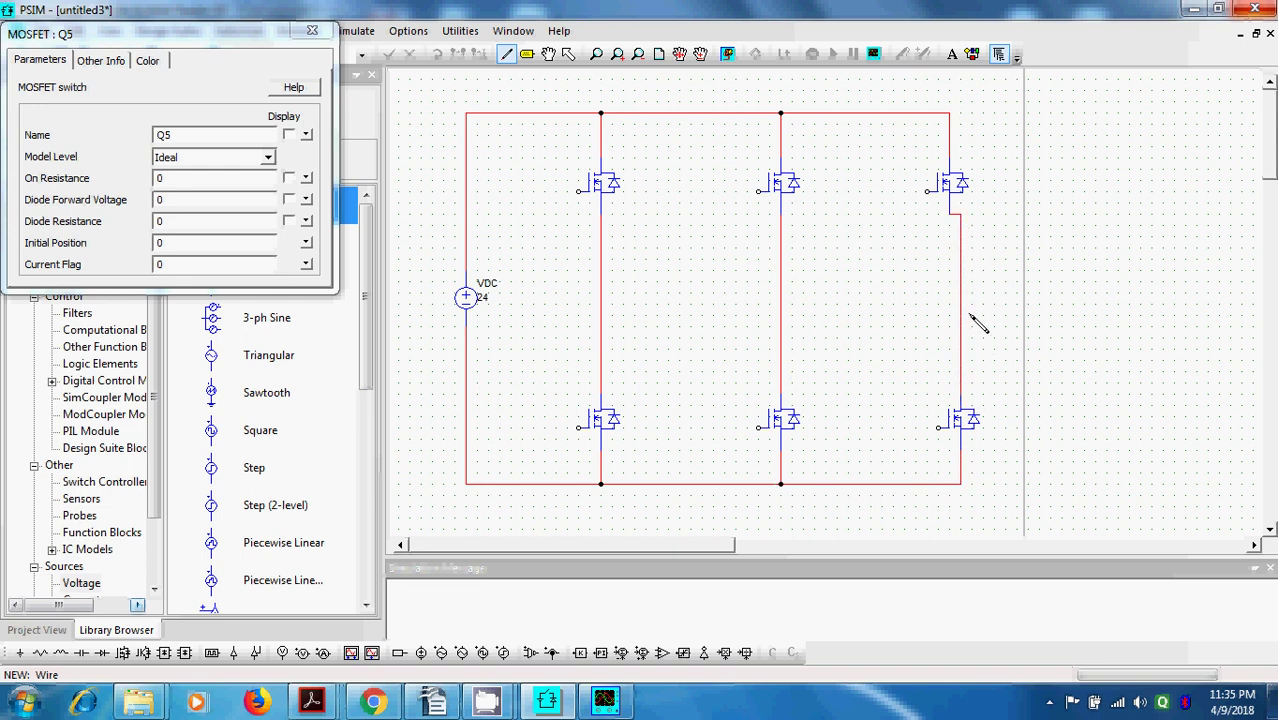
key("Escape")
left_click(963, 321)
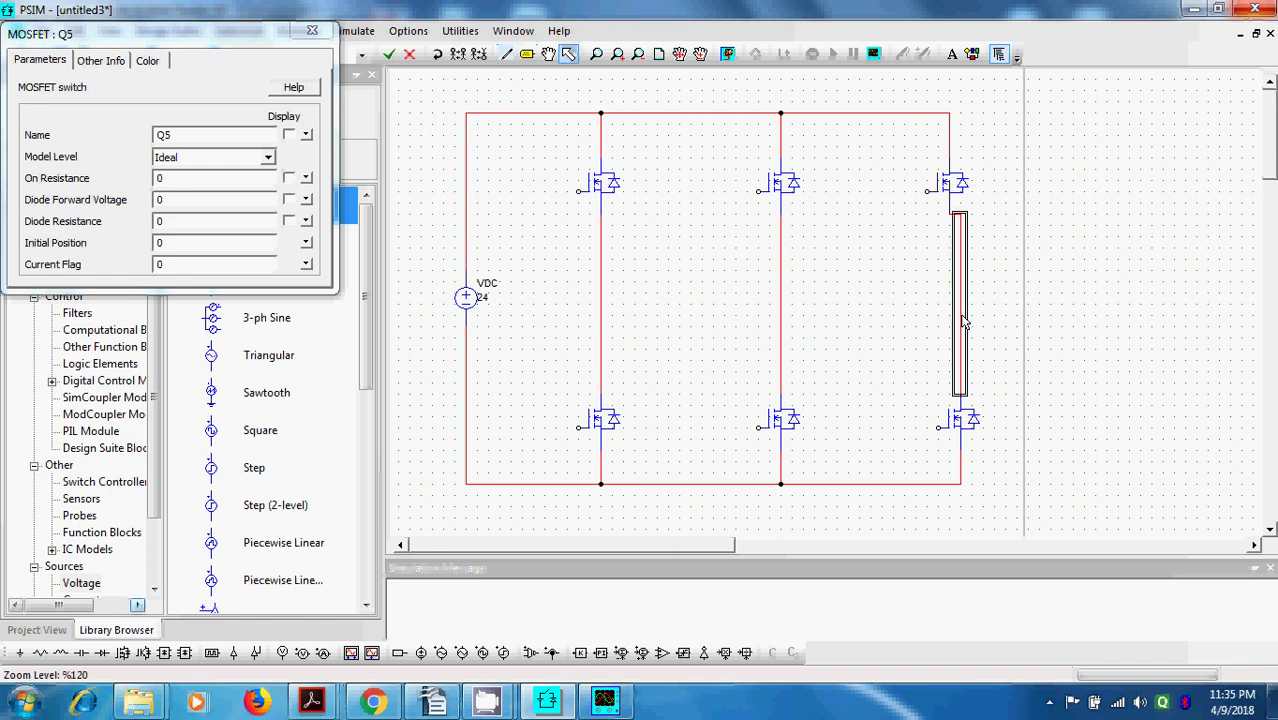
key("Delete")
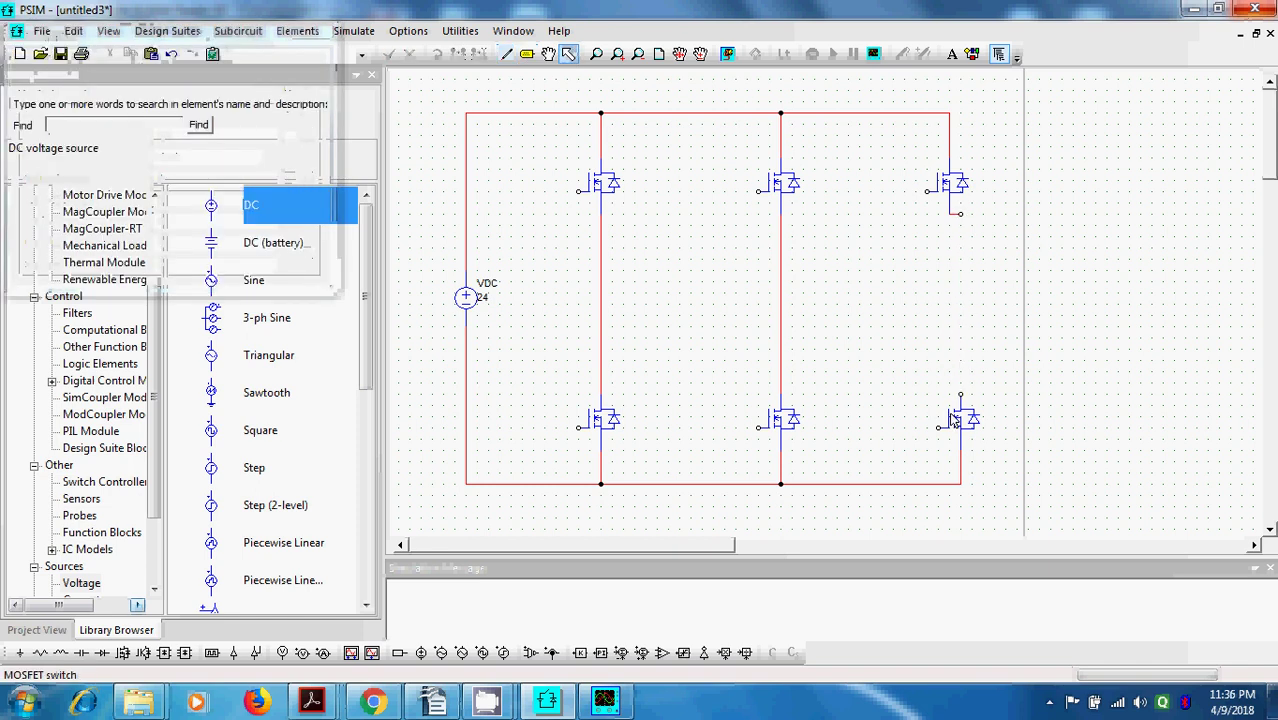
Align the third lower MOSFET beneath the third upper one and delete its old wiring to the lower rail.
double_click(955, 420)
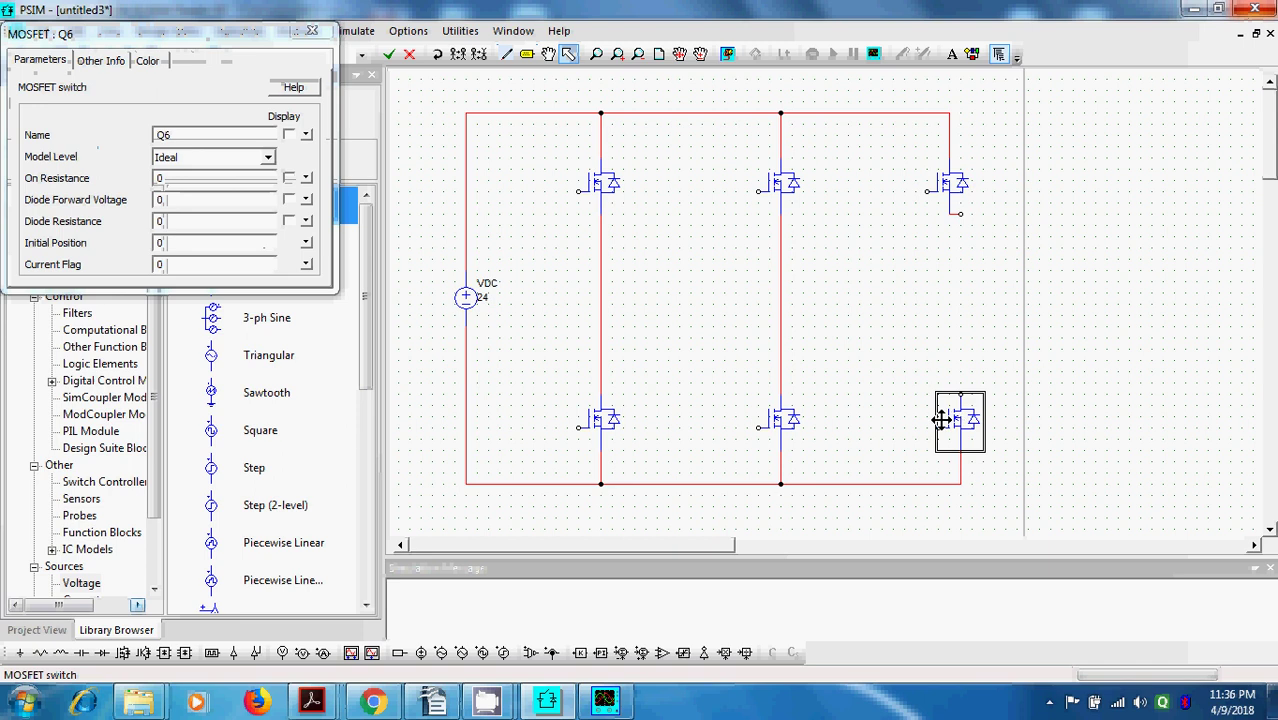
left_click_drag(955, 420, 944, 420)
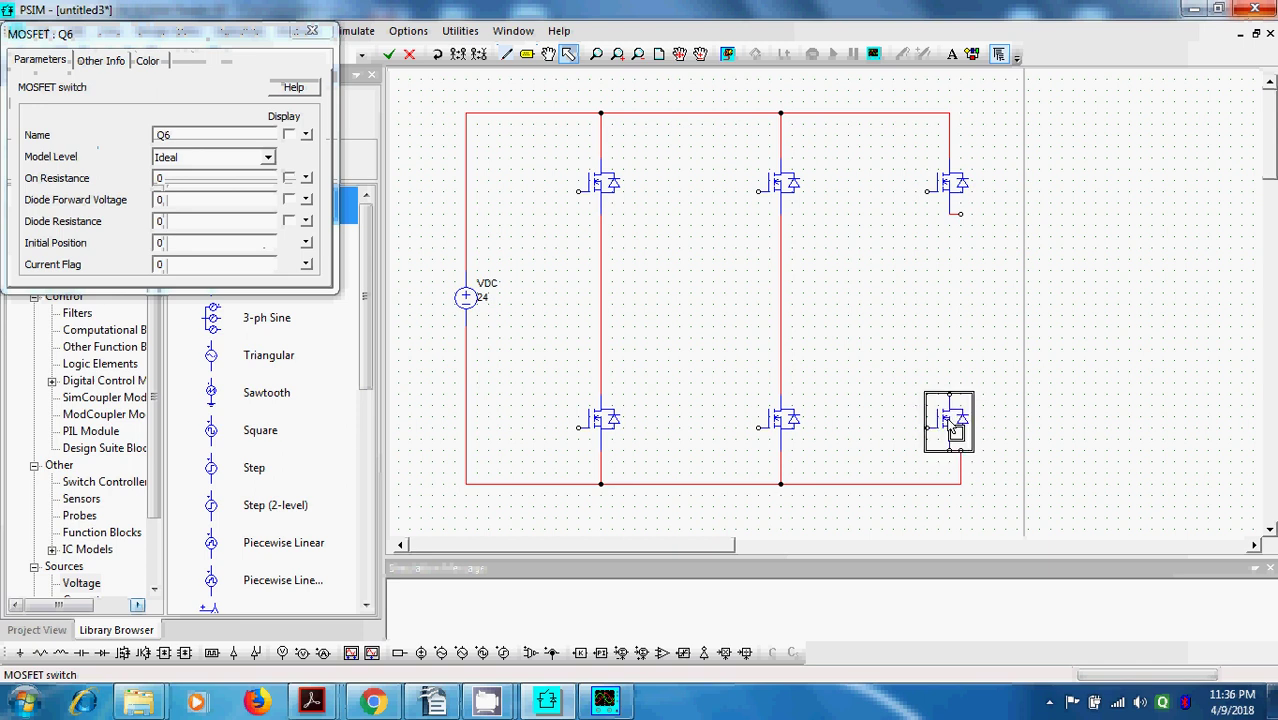
left_click(1008, 432)
left_click(958, 484)
key("Delete")
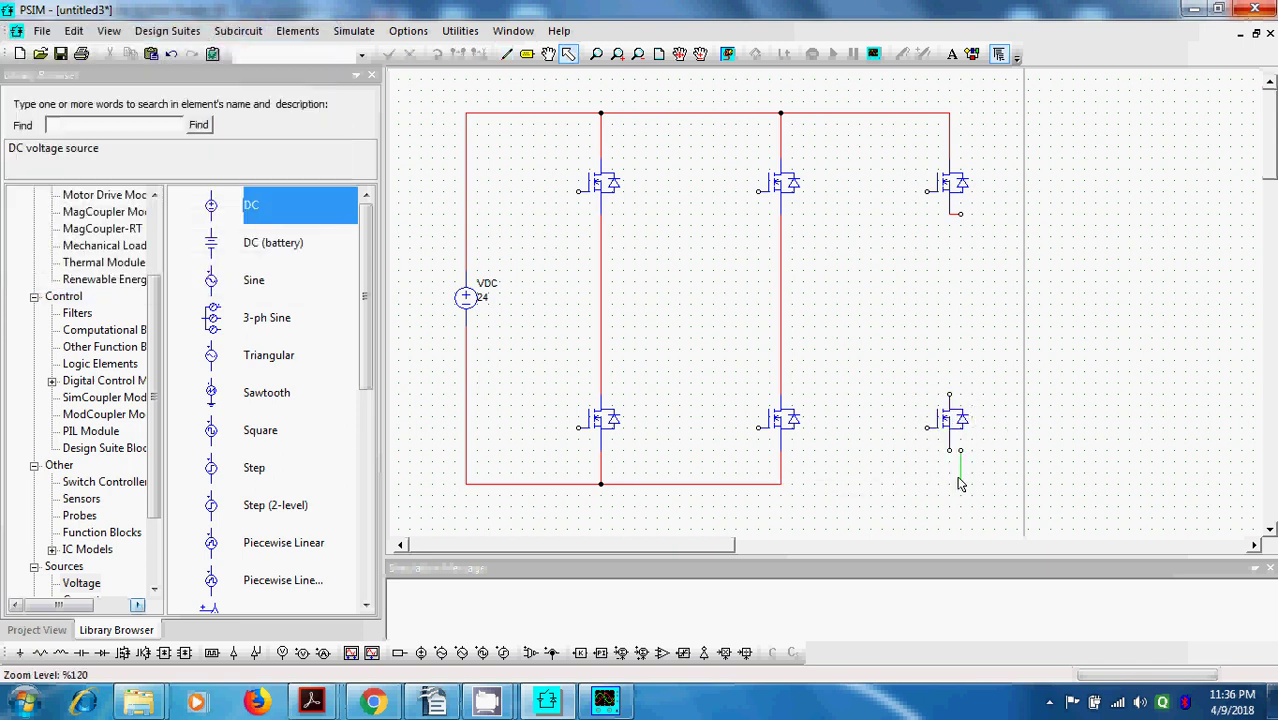
left_click(960, 472)
key("Delete")
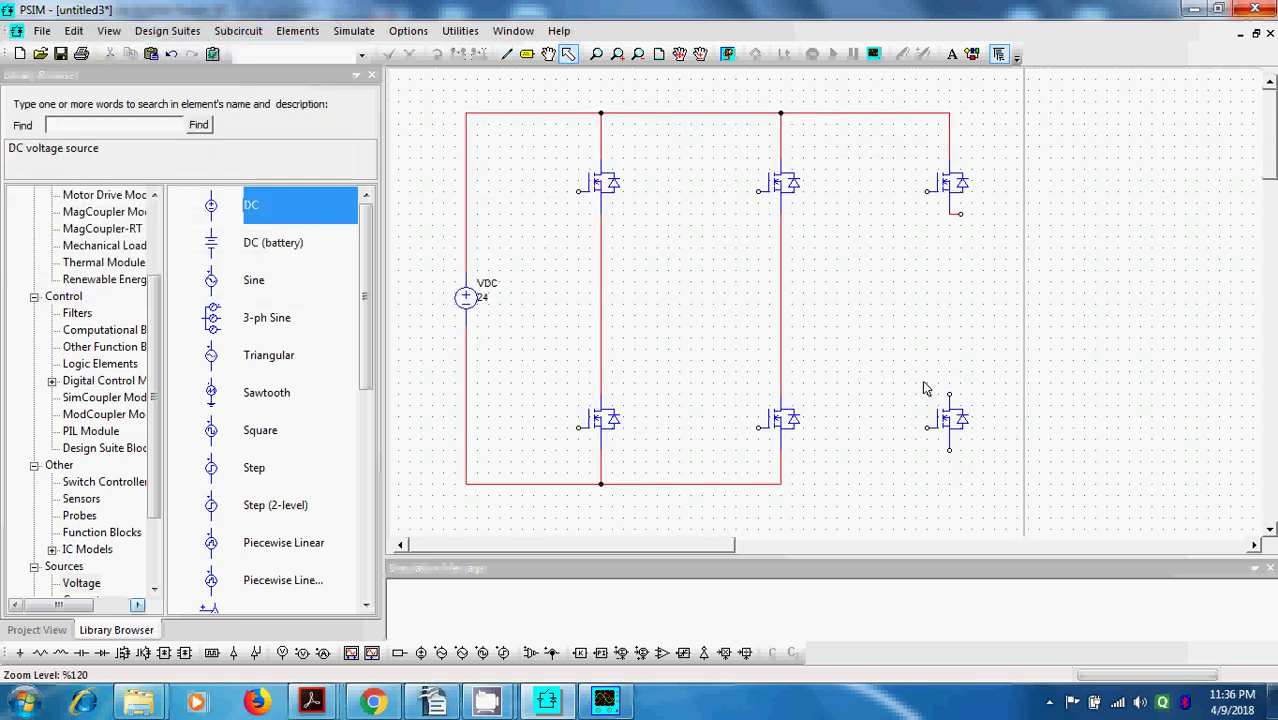
Wire the third upper MOSFET's source to the drain of the one below and delete the stray wire segments on that leg.
left_click(507, 55)
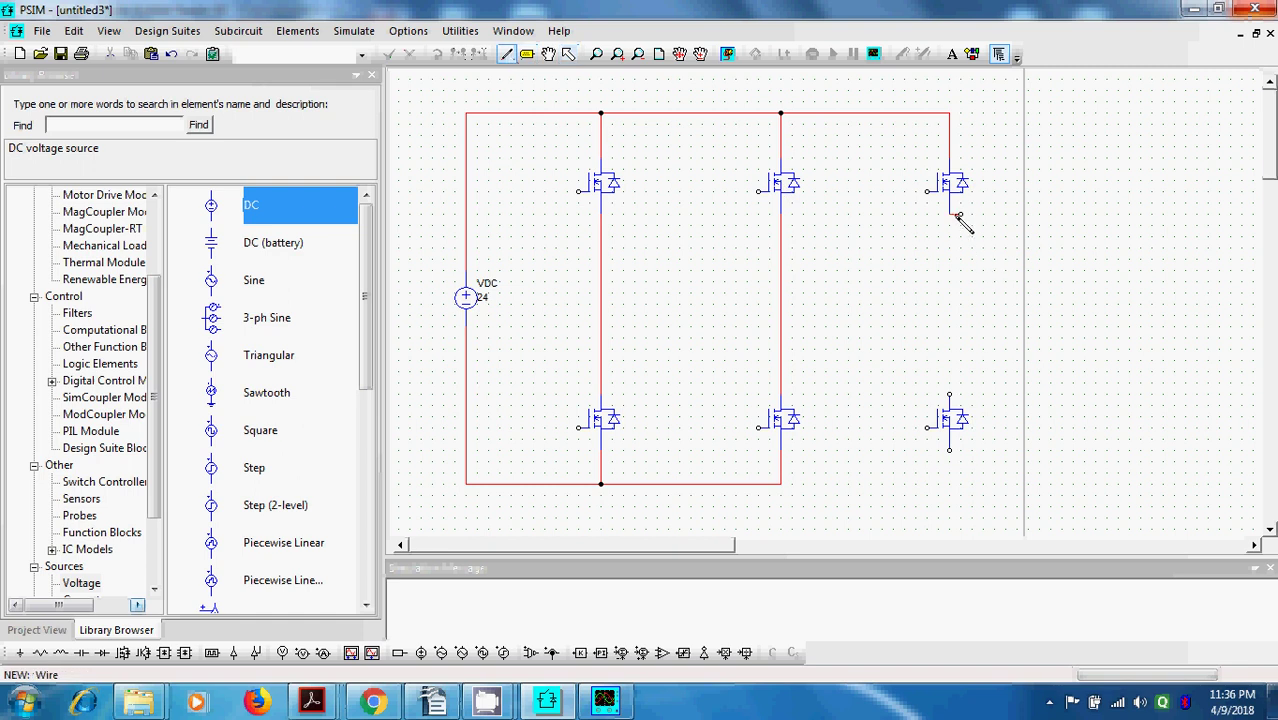
left_click_drag(956, 214, 803, 472)
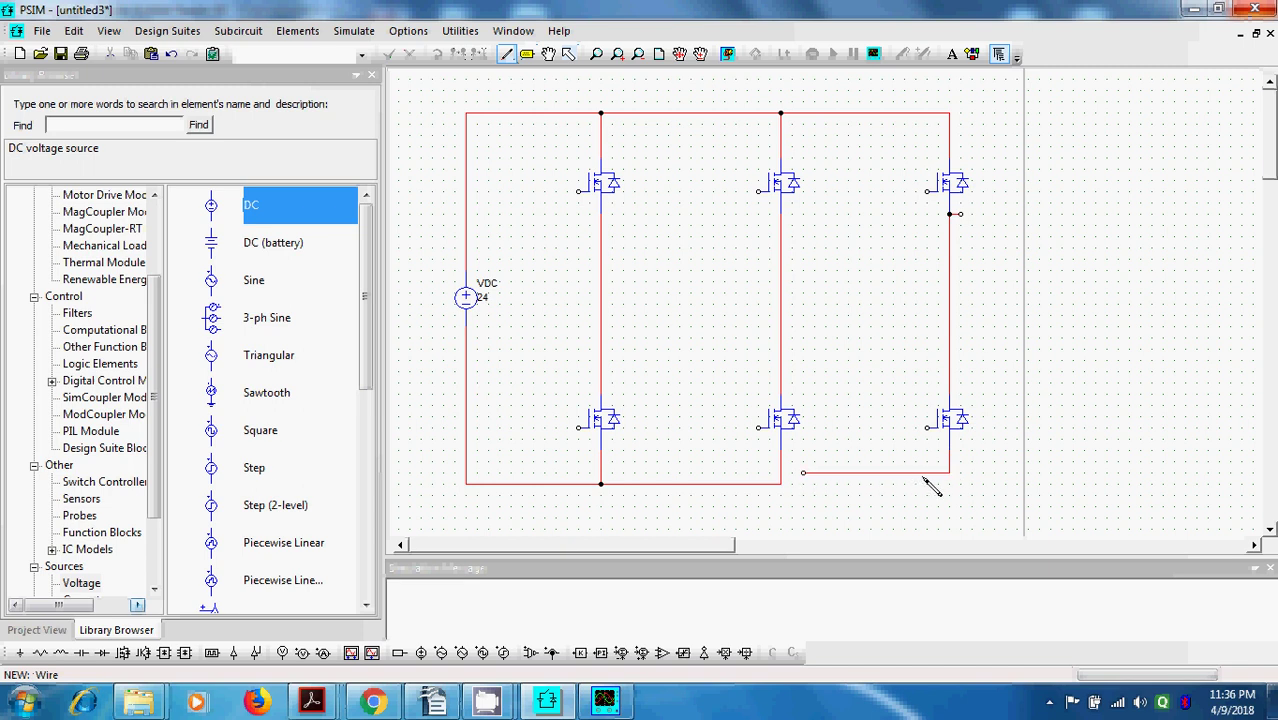
key("Escape")
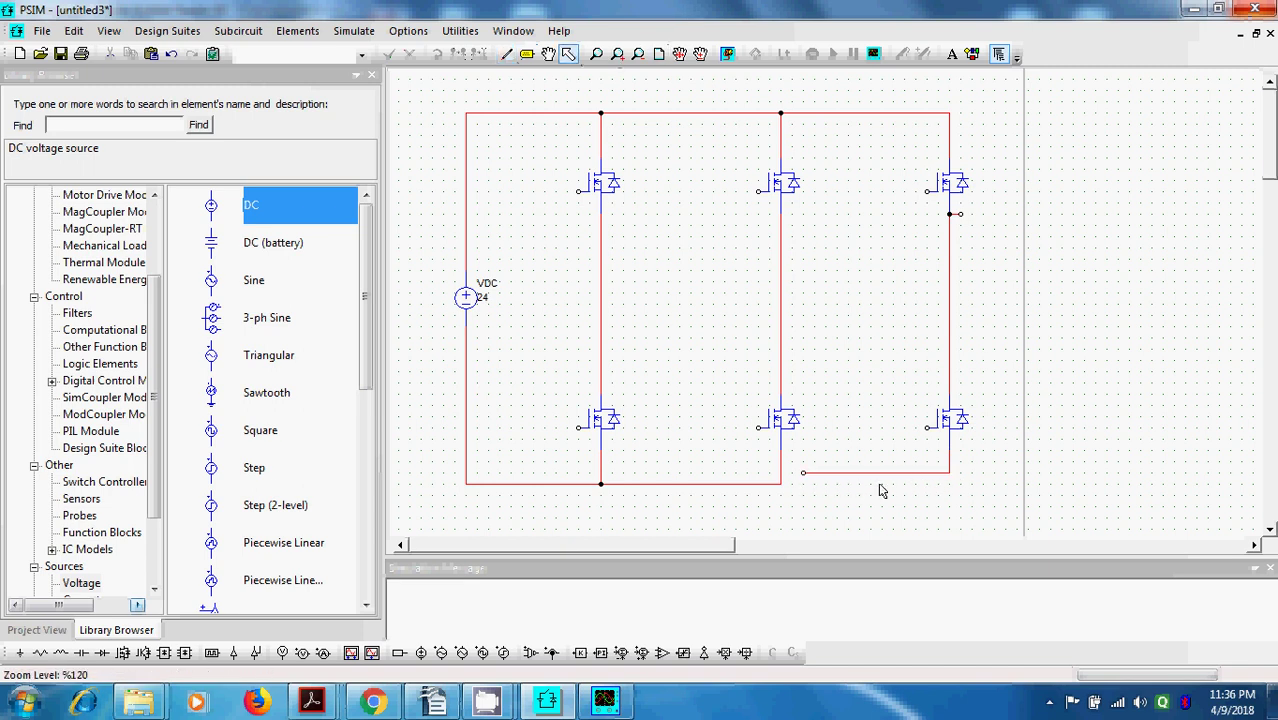
left_click(880, 474)
key("Delete")
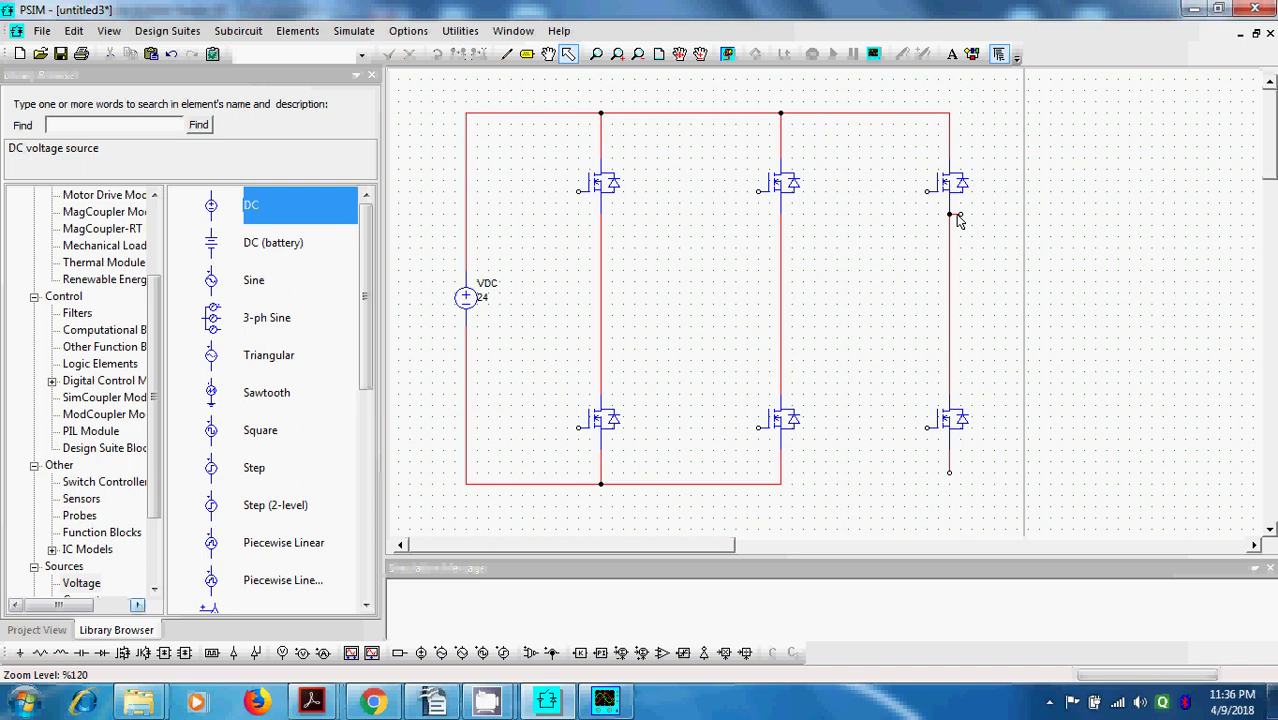
left_click(956, 214)
key("Delete")
Connect the third lower MOSFET's source to the lower rail to complete the six-switch bridge.
left_click(507, 54)
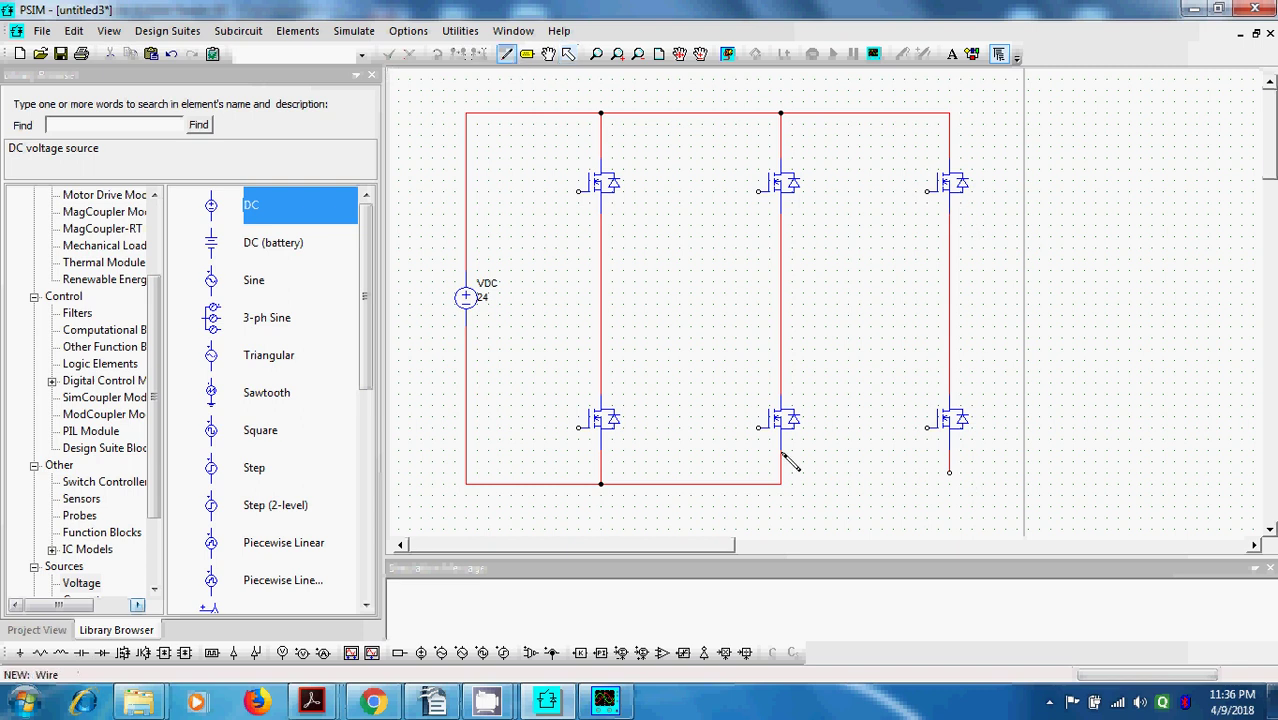
left_click(949, 472)
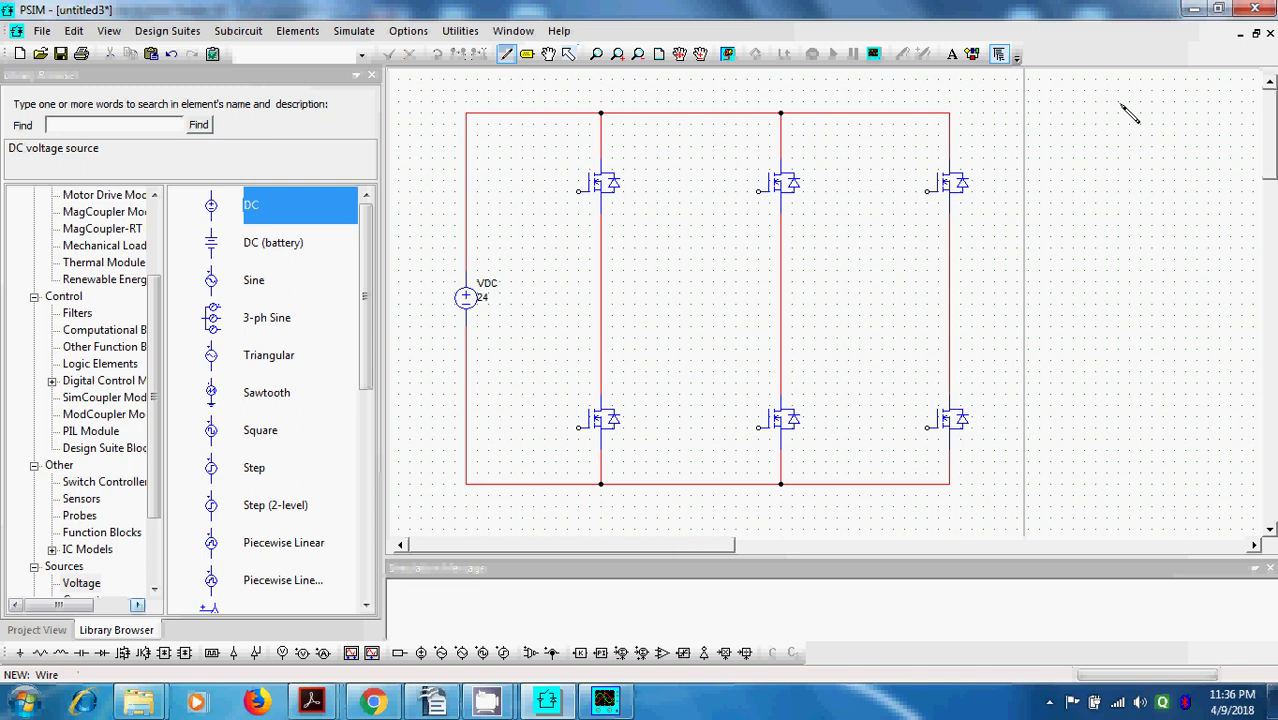
key("Escape")
key("ctrl+w")
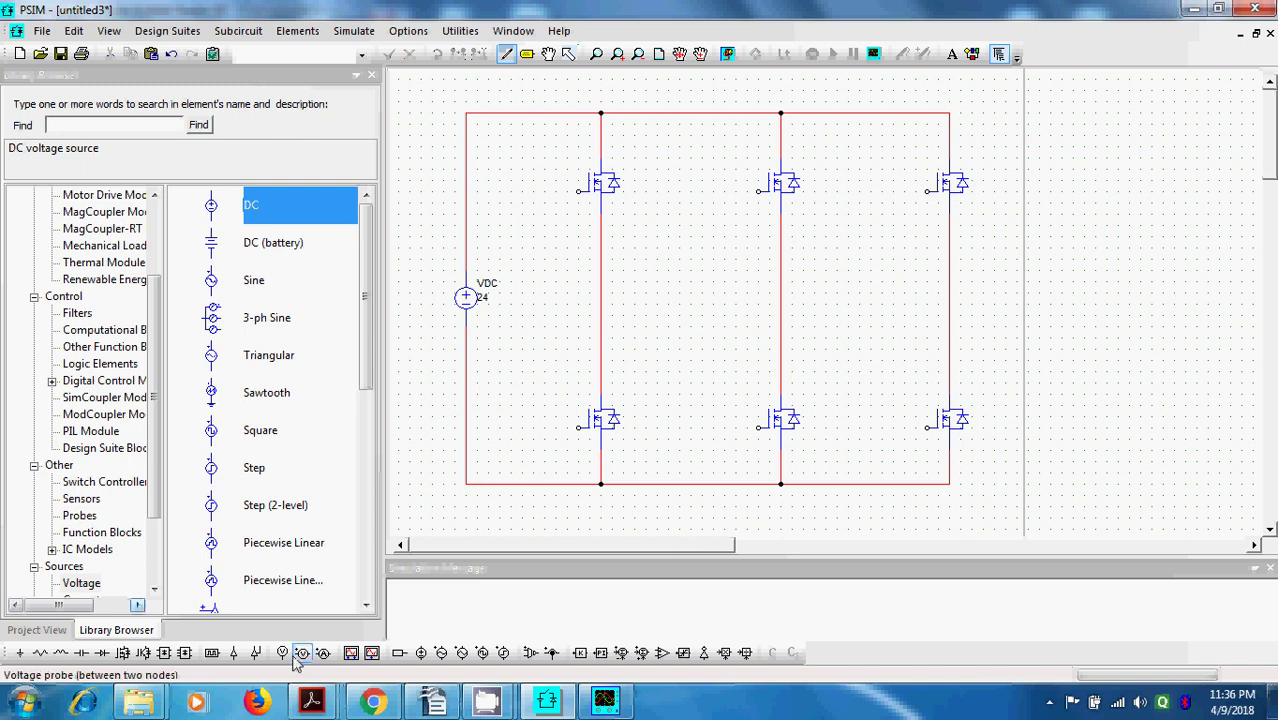
Switch to PE Unit 3.pdf in Adobe Acrobat Reader, examine the inverter circuit diagram on page 13, and return to PSIM.
mouse_move(311, 700)
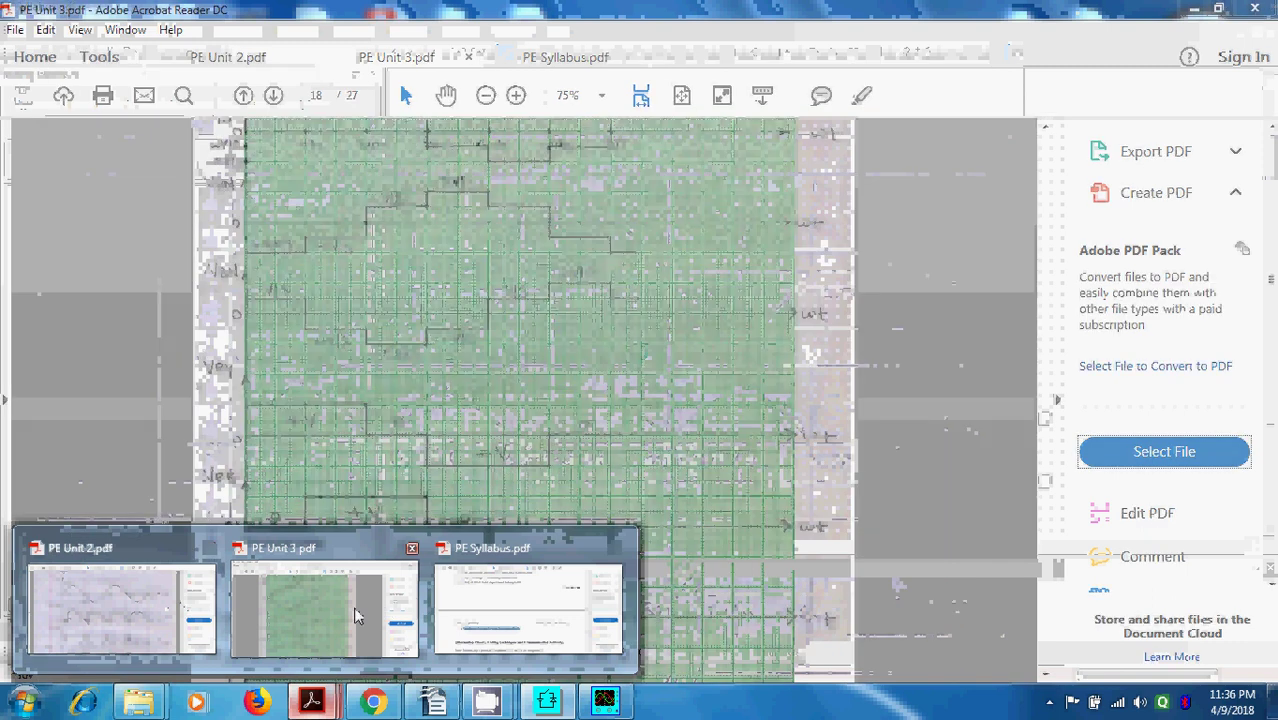
left_click(353, 606)
scroll(440, 335, "up", 15)
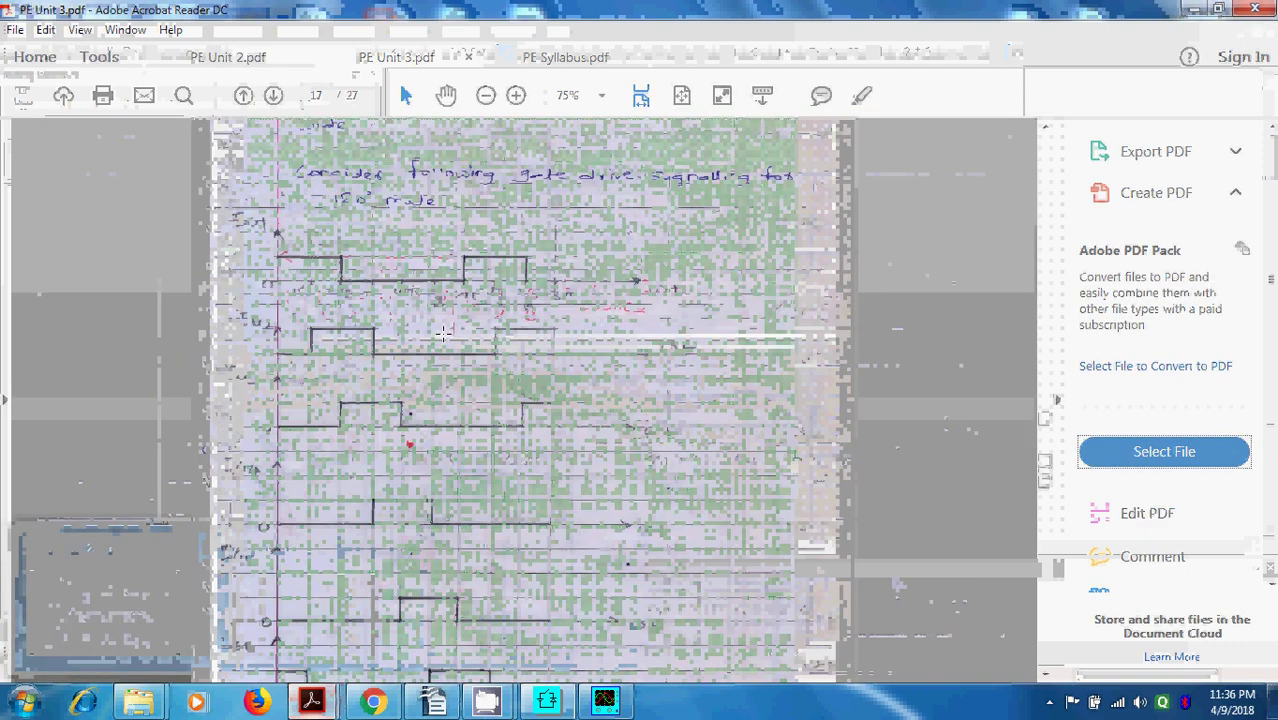
scroll(440, 335, "up", 10)
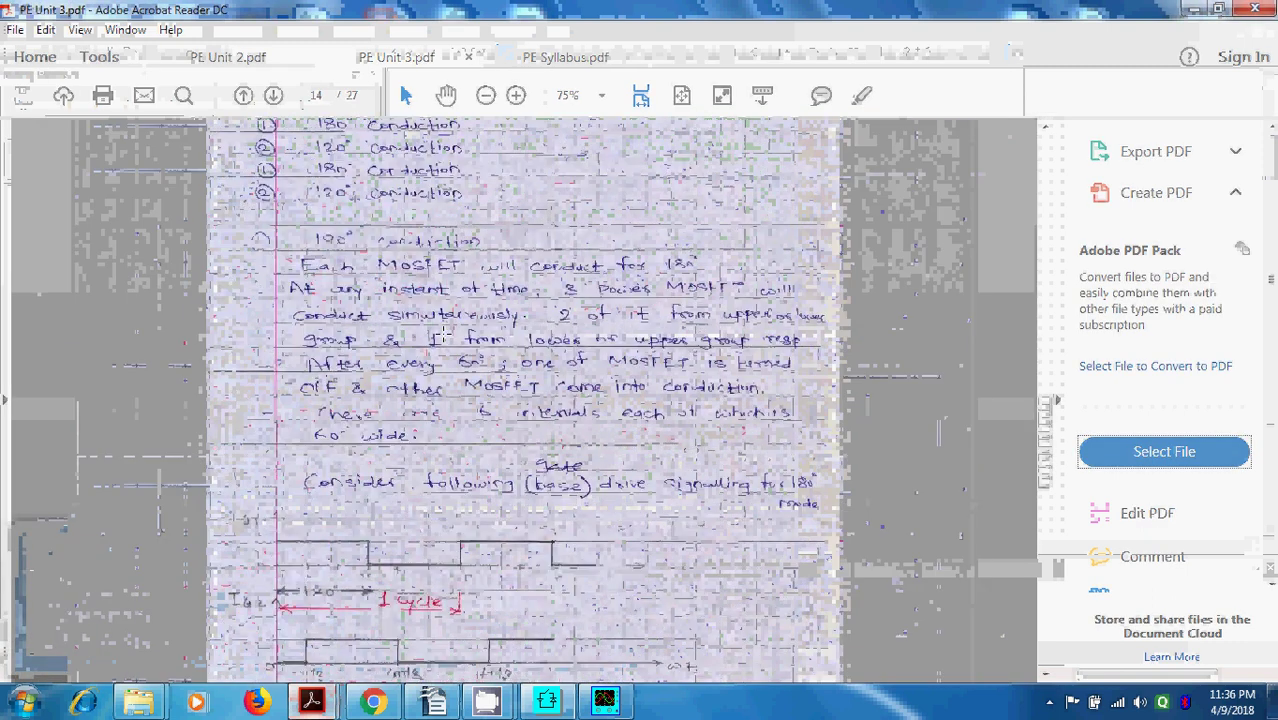
scroll(352, 303, "down", 1)
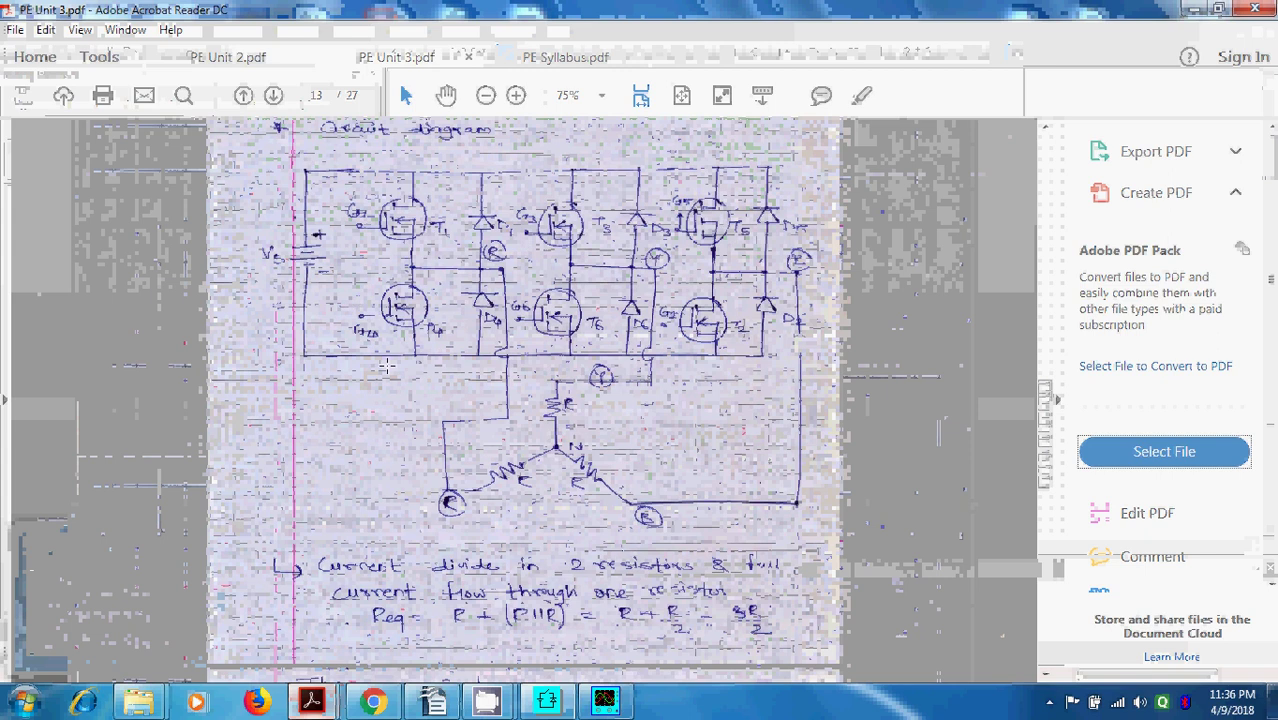
left_click(547, 701)
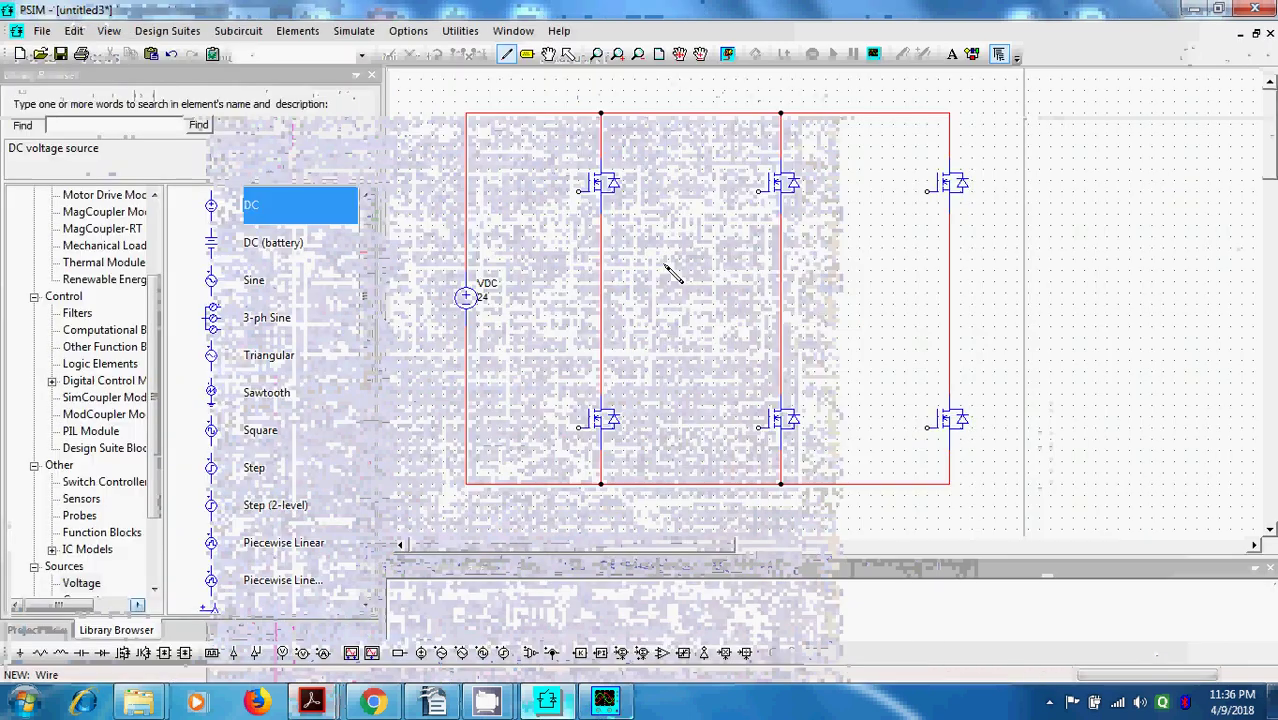